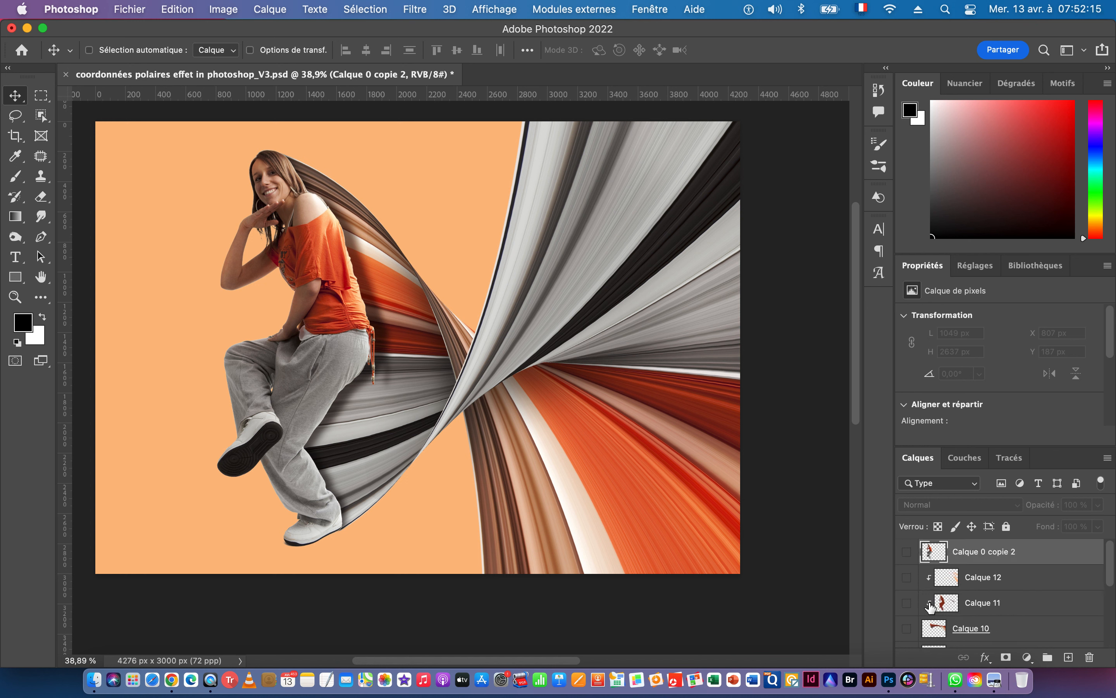
- Make the hidden layers from Calque 1 copie up to Calque 0 copie 2 visible and put them in one group
scroll(963, 603, "down", 3)
scroll(963, 604, "up", 3)
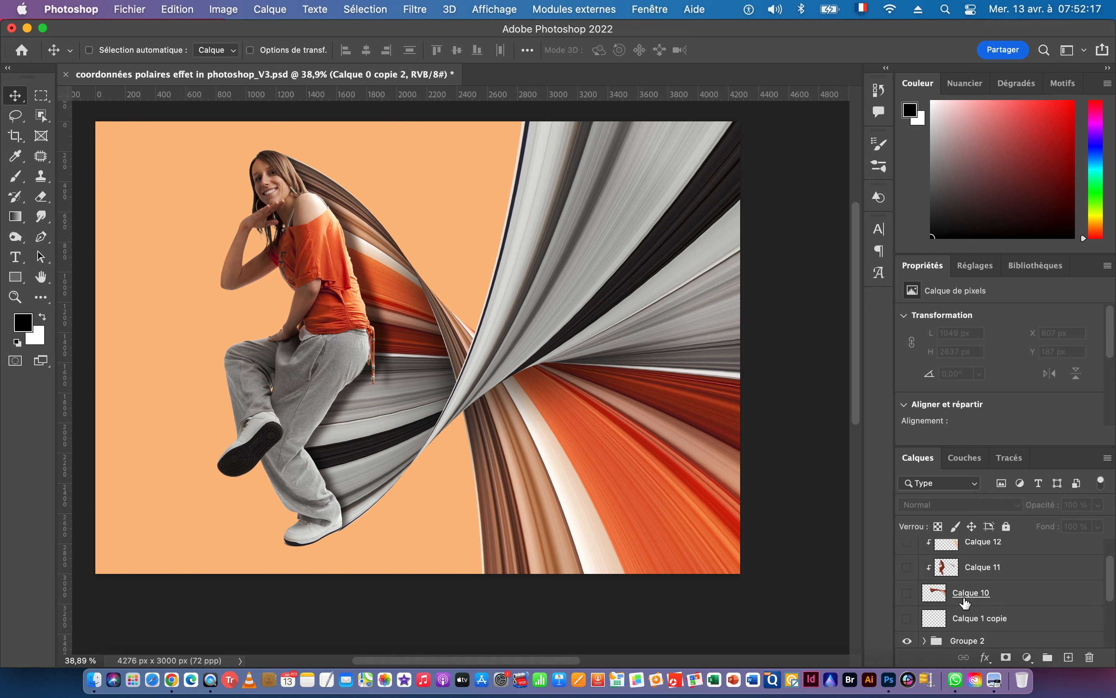
scroll(963, 604, "down", 2)
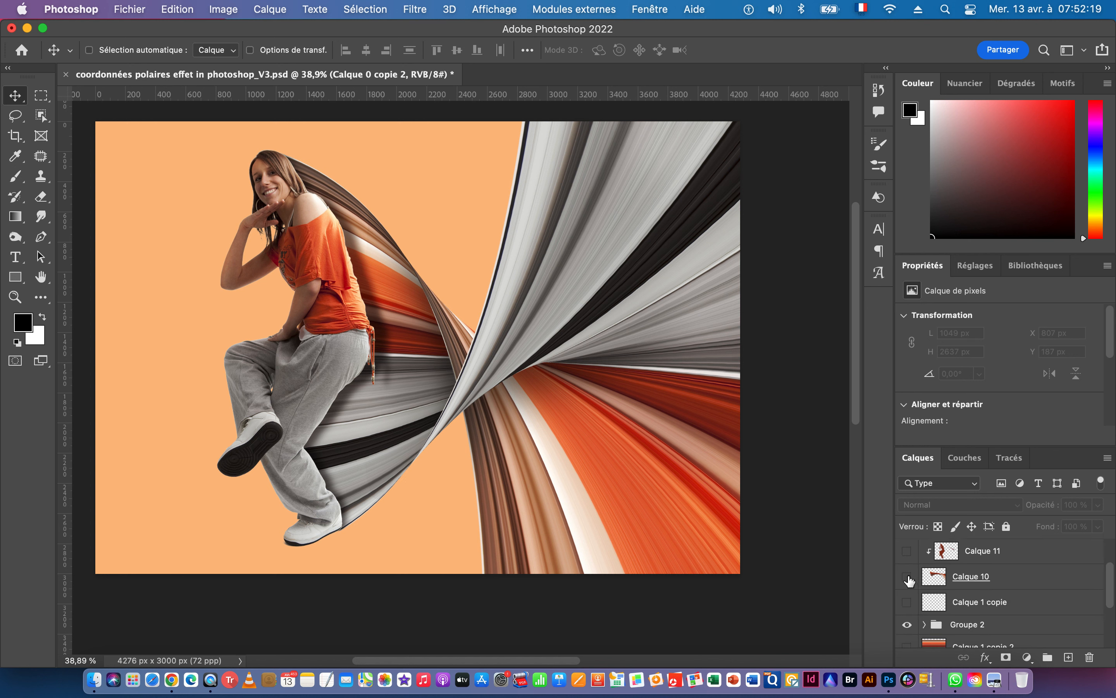
left_click_drag(908, 605, 907, 528)
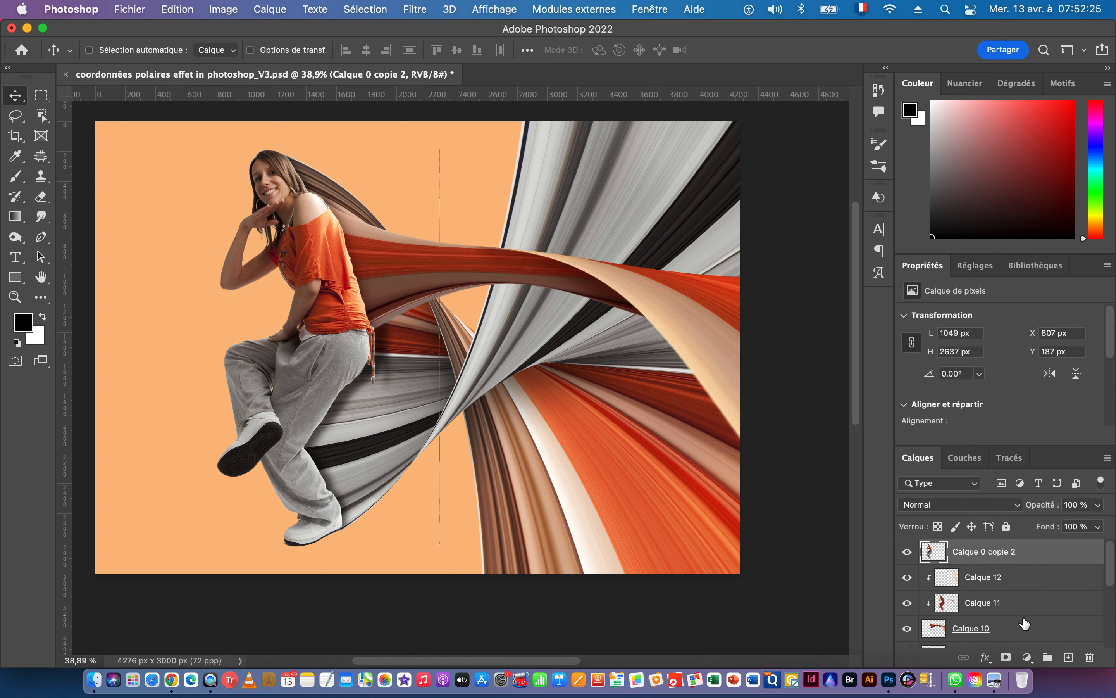
scroll(1025, 624, "down", 3)
left_click(1010, 590, "shift")
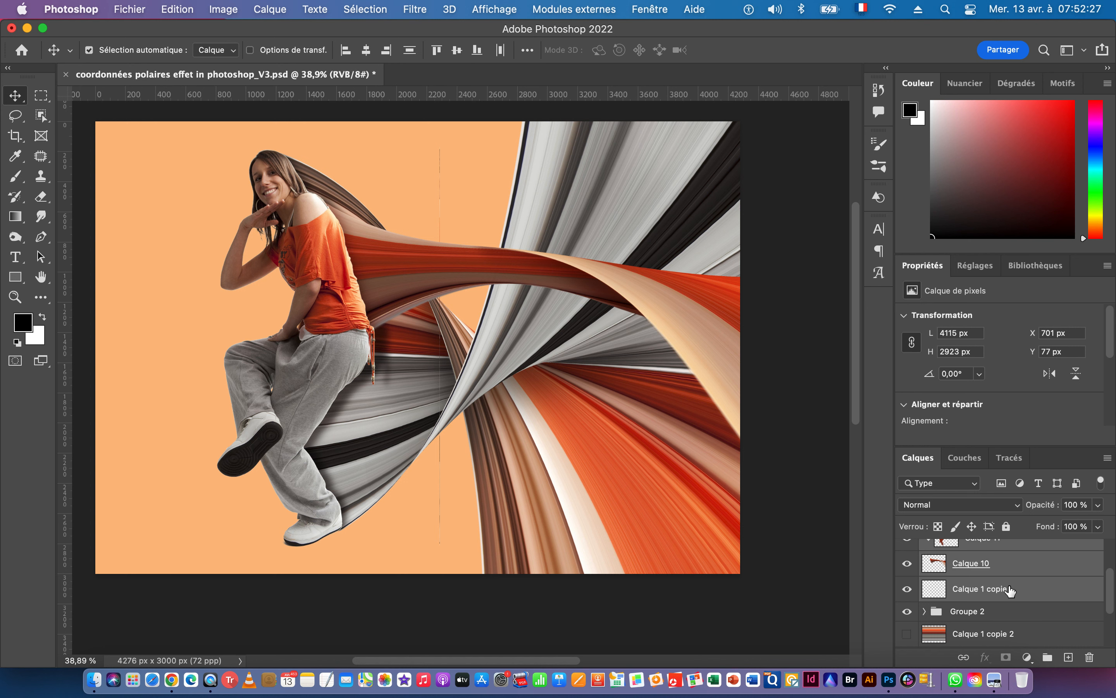
key("super+g")
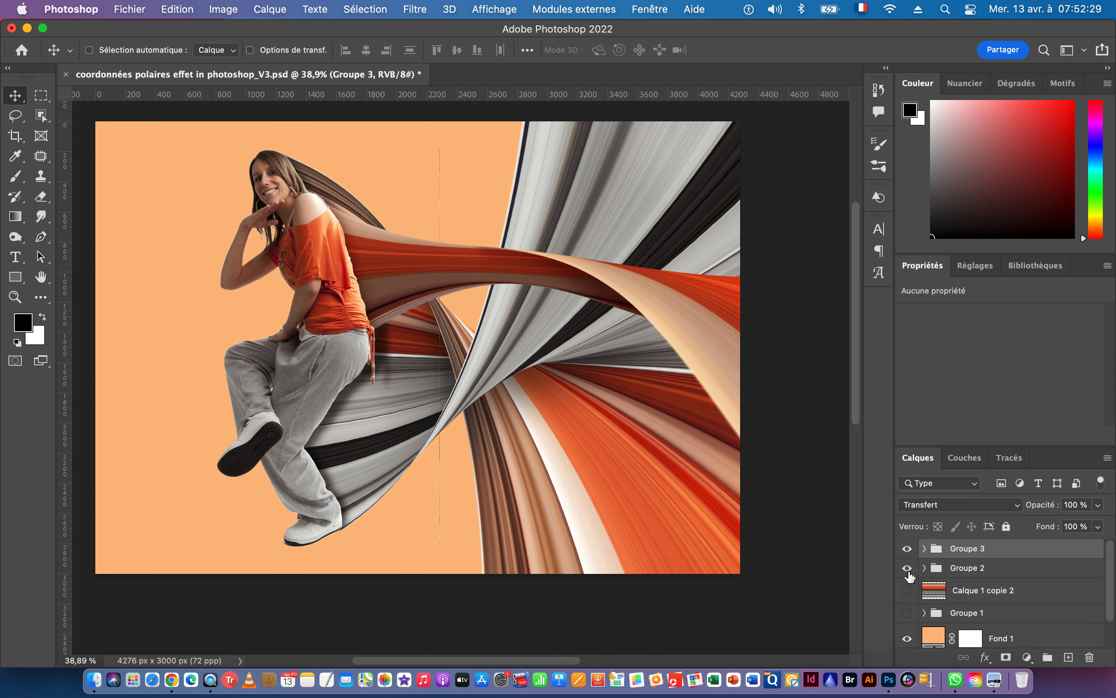
- Hide Groupe 2, expand Groupe 3 and hide its Calque 1 copie layer
left_click(908, 568)
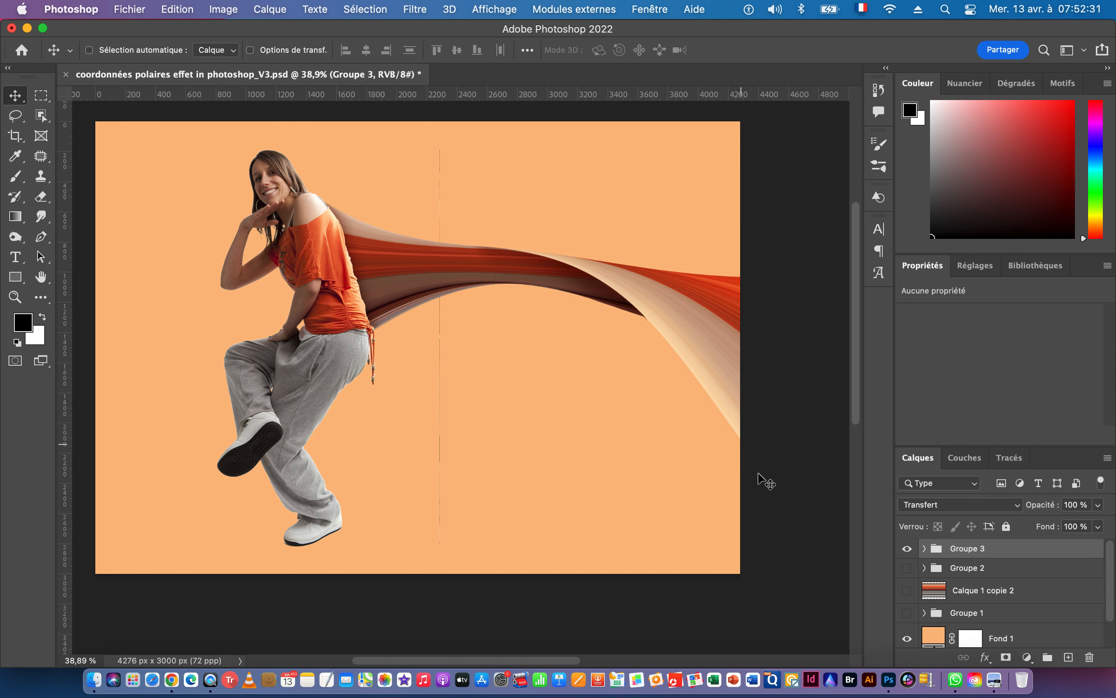
left_click(925, 549)
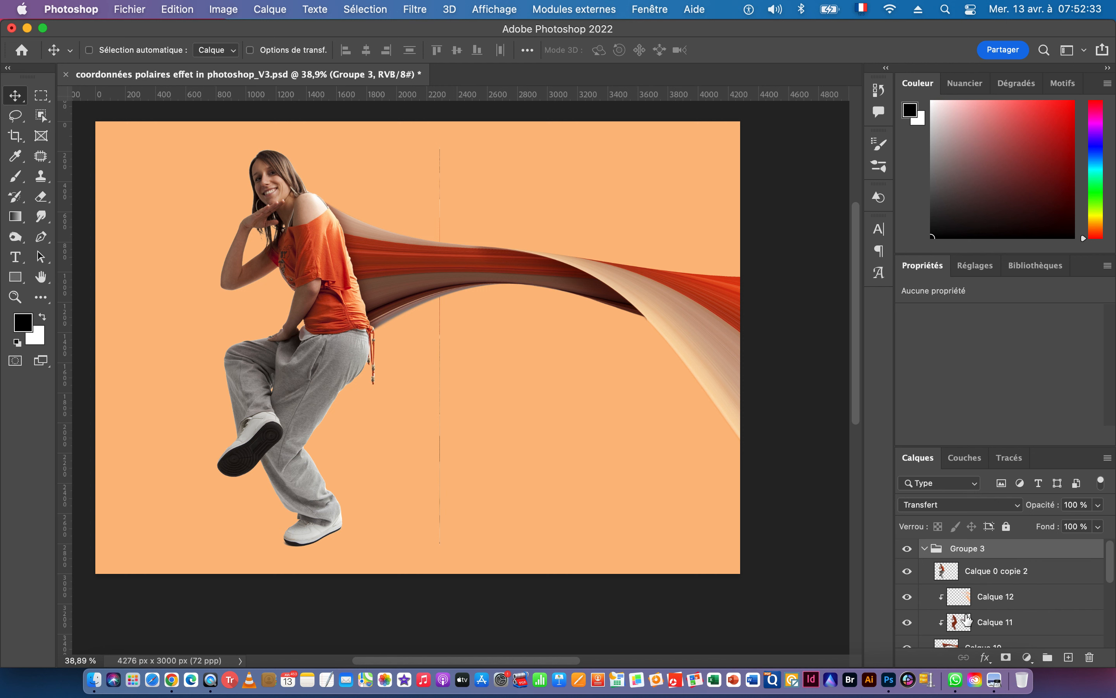
scroll(968, 621, "down", 2)
left_click(907, 616)
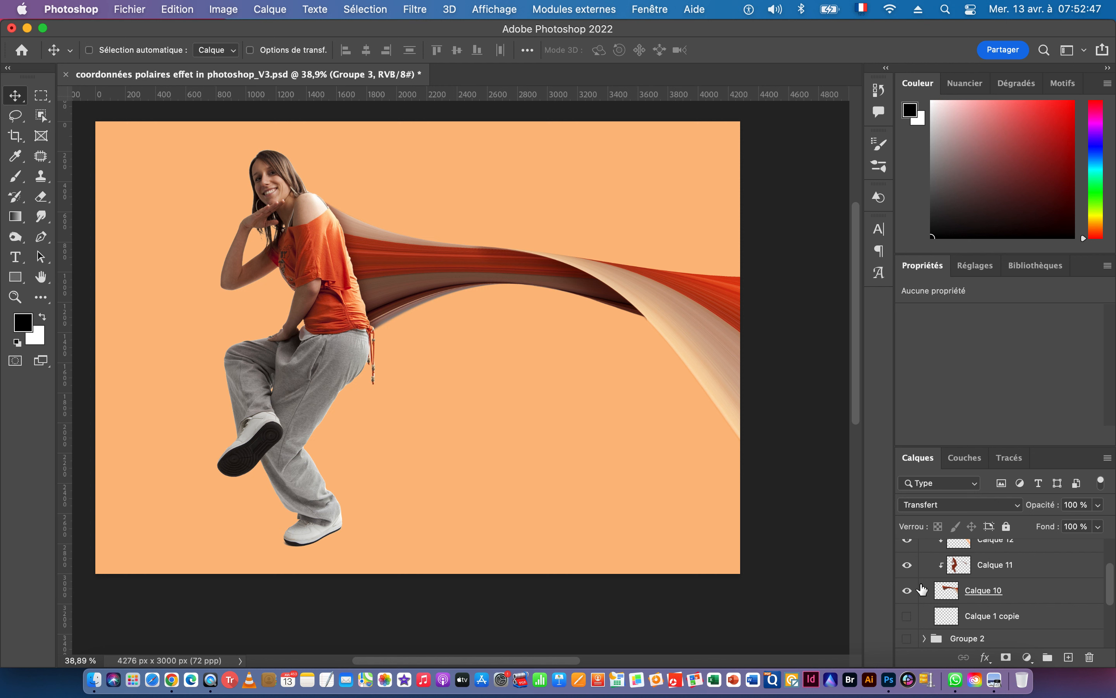
- Show only Groupe 1 by hiding all other layers, and turn the Fond 1 background back on
scroll(987, 620, "down", 5)
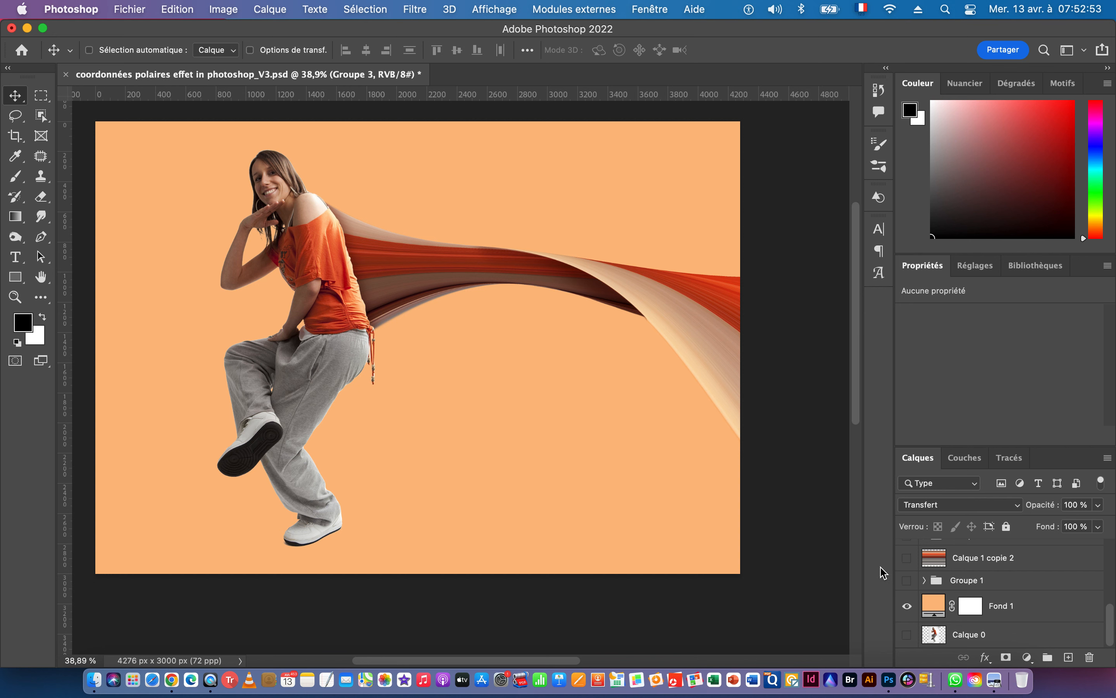
left_click(909, 583, "alt")
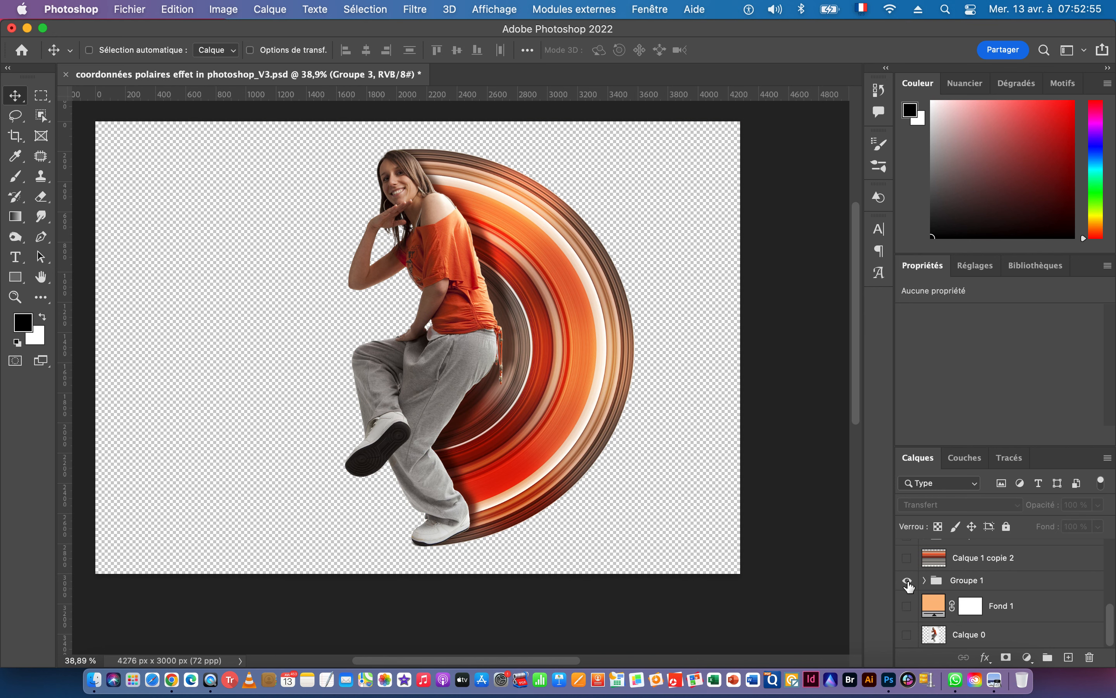
left_click(908, 607)
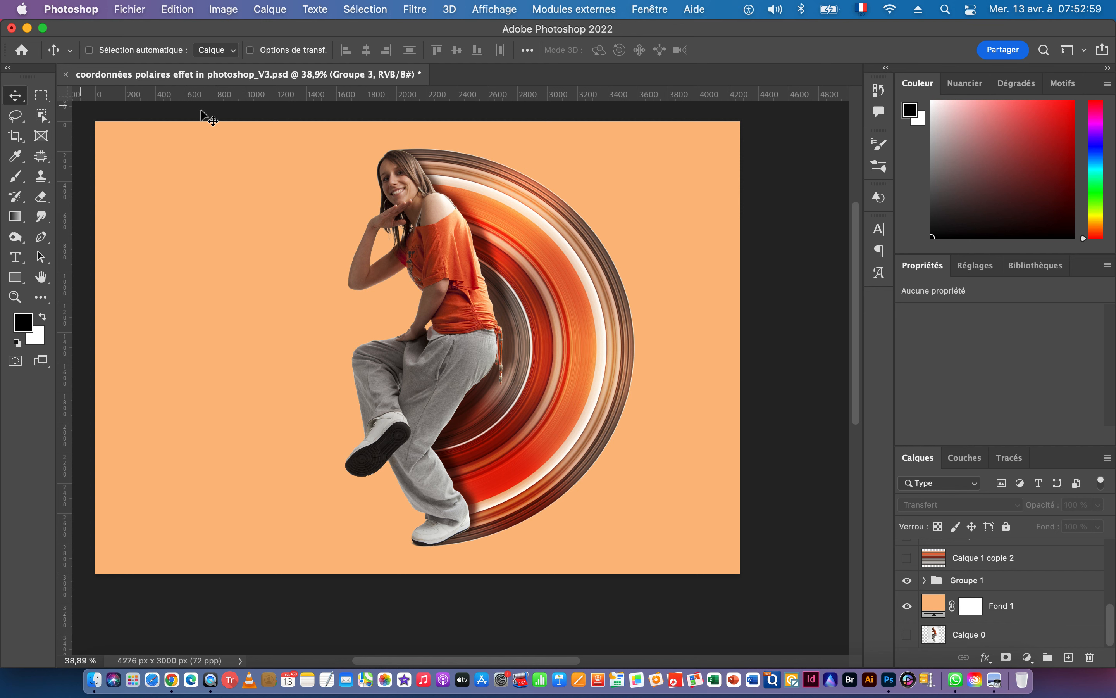
- Switch to Finder and preview the photos in the Hip Hop Moves Stock Pack folder to choose a dancer image
key("super+Tab")
key("super+Tab")
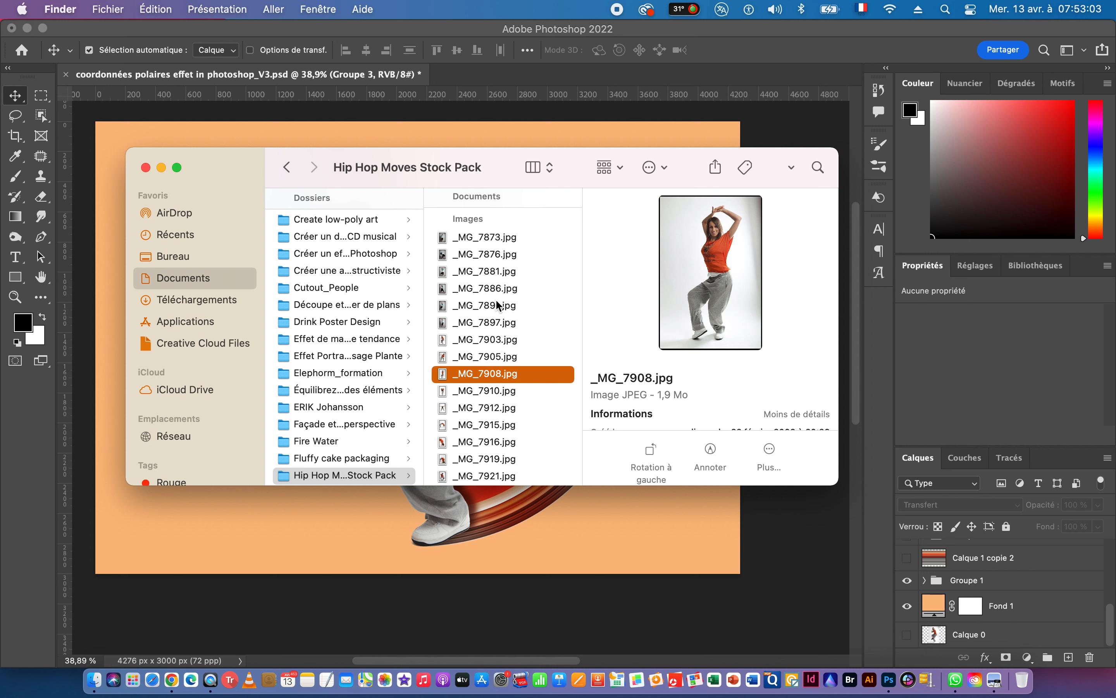
key("Up")
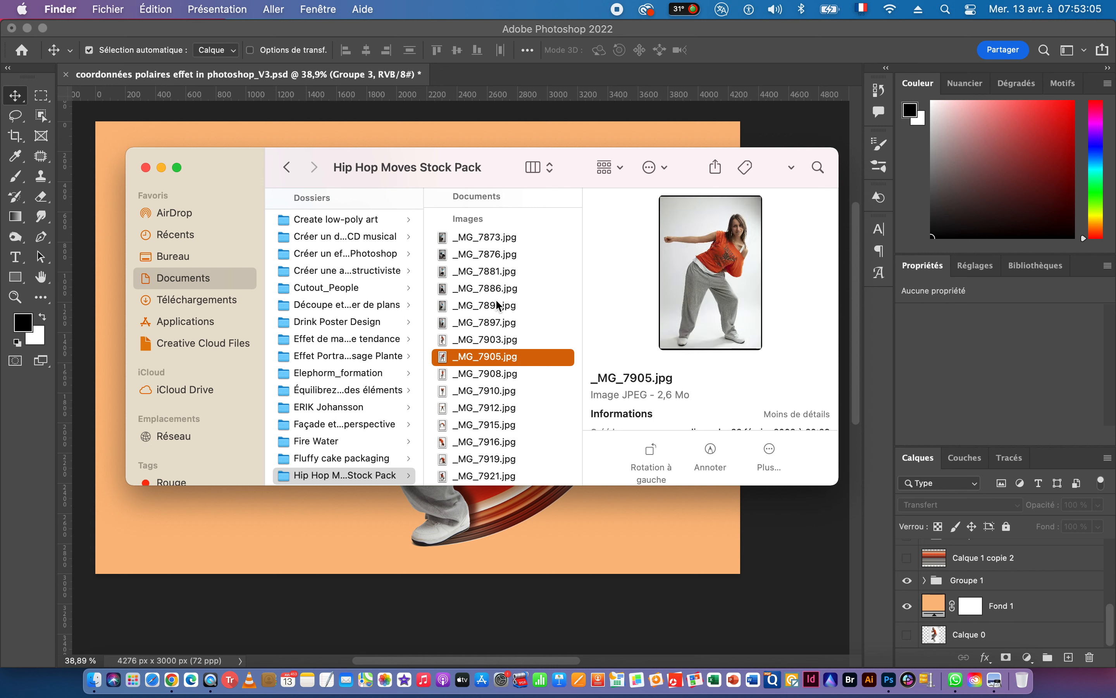
key("Down")
key("Up")
key("Up")
key("Up")
key("Up")
key("Down")
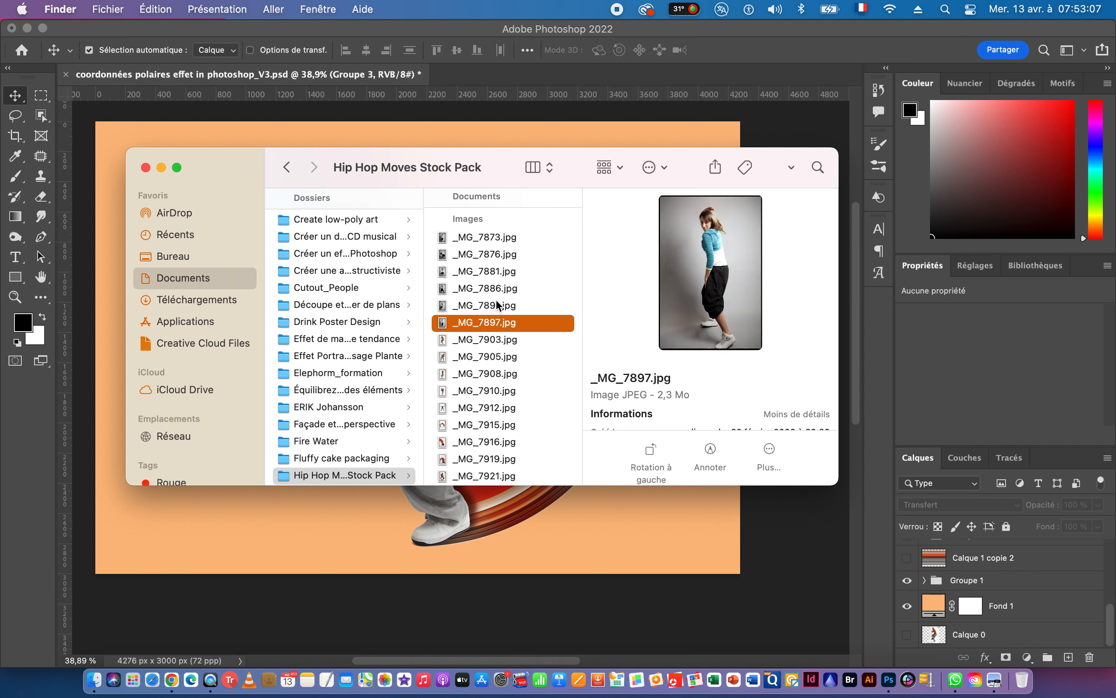
key("Down")
key("Down")
key("Down")
key("Down")
key("Down")
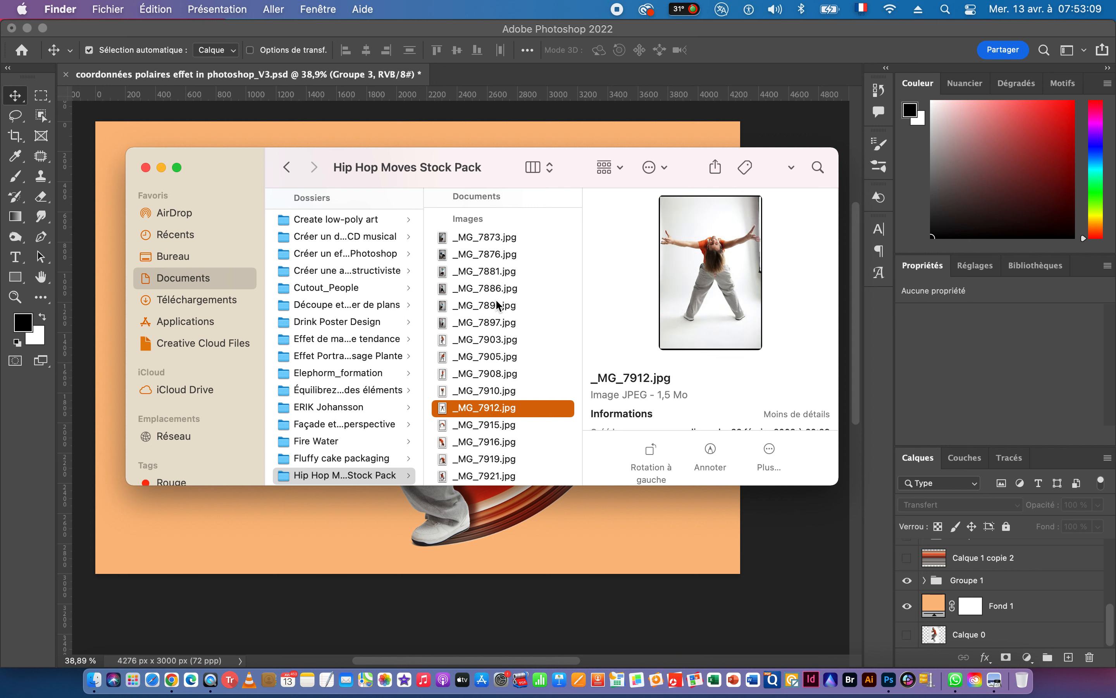
key("Up")
key("Up")
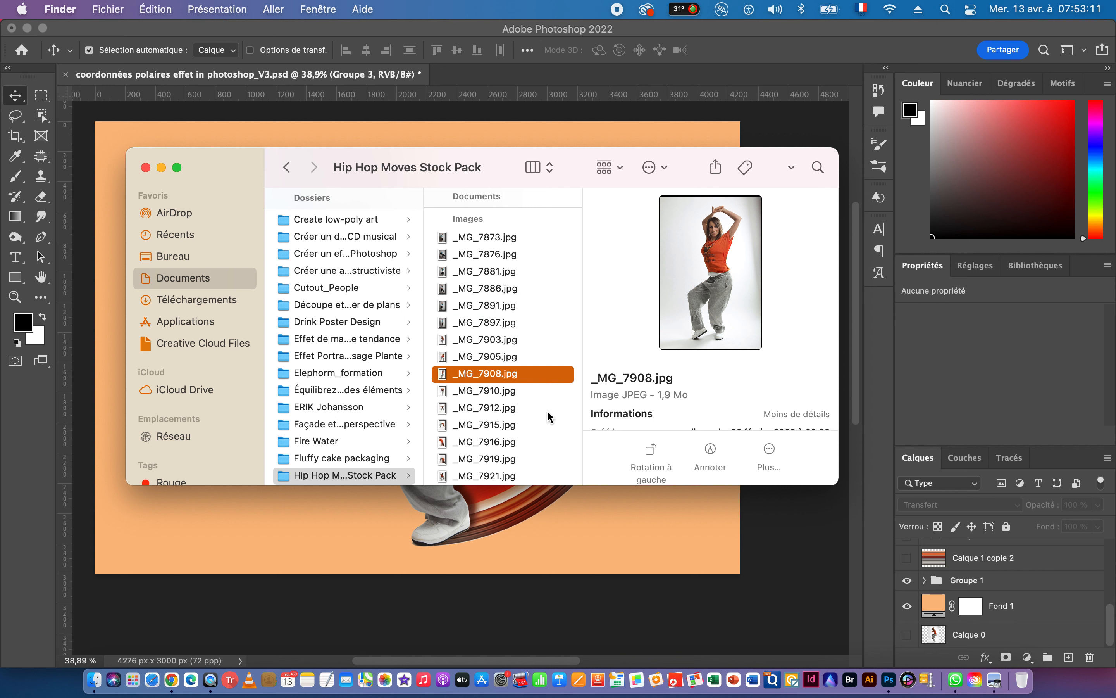
- Open _MG_7908.jpg in Photoshop and convert its locked background into a normal layer named Calque 0
left_click_drag(442, 376, 889, 678)
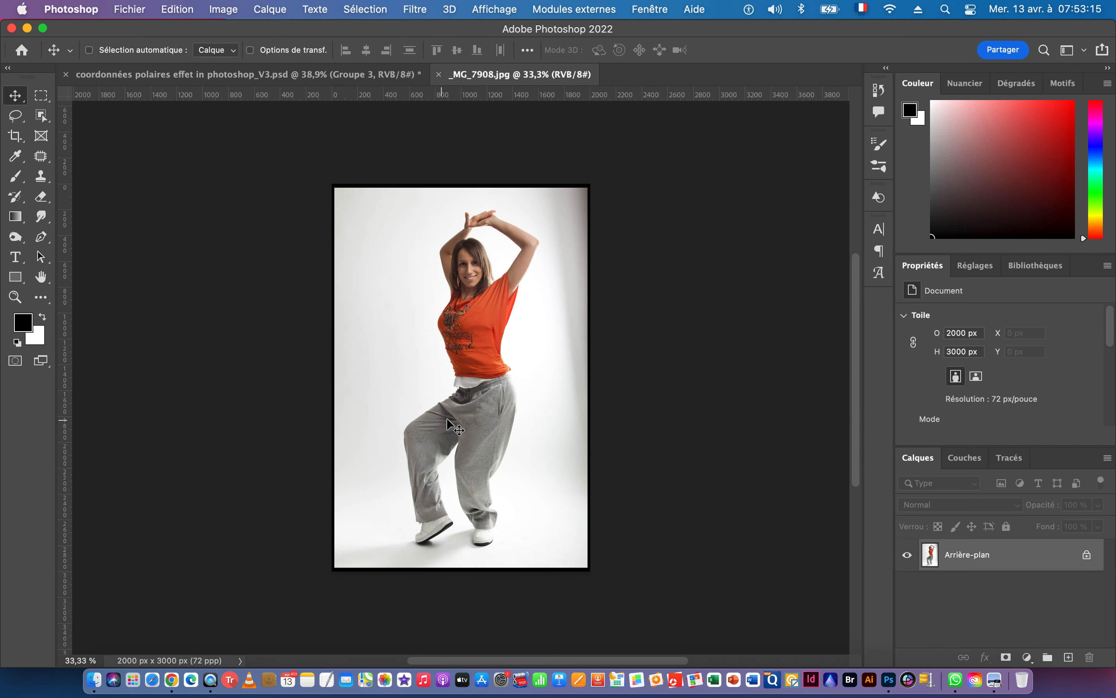
left_click_drag(543, 439, 561, 436)
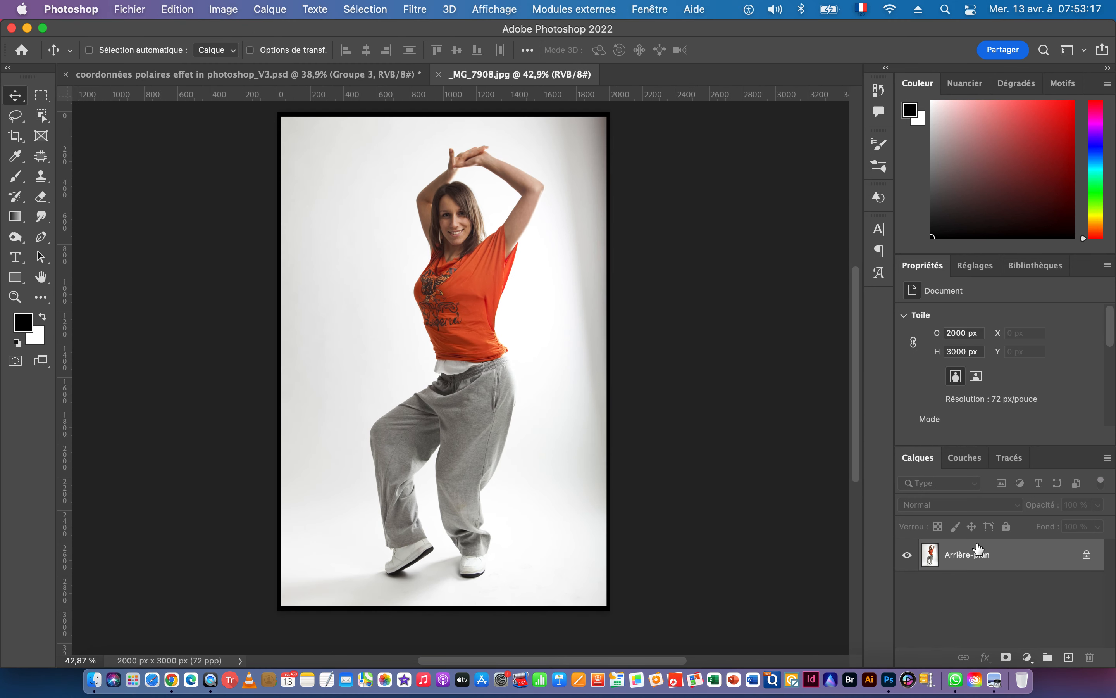
double_click(987, 558)
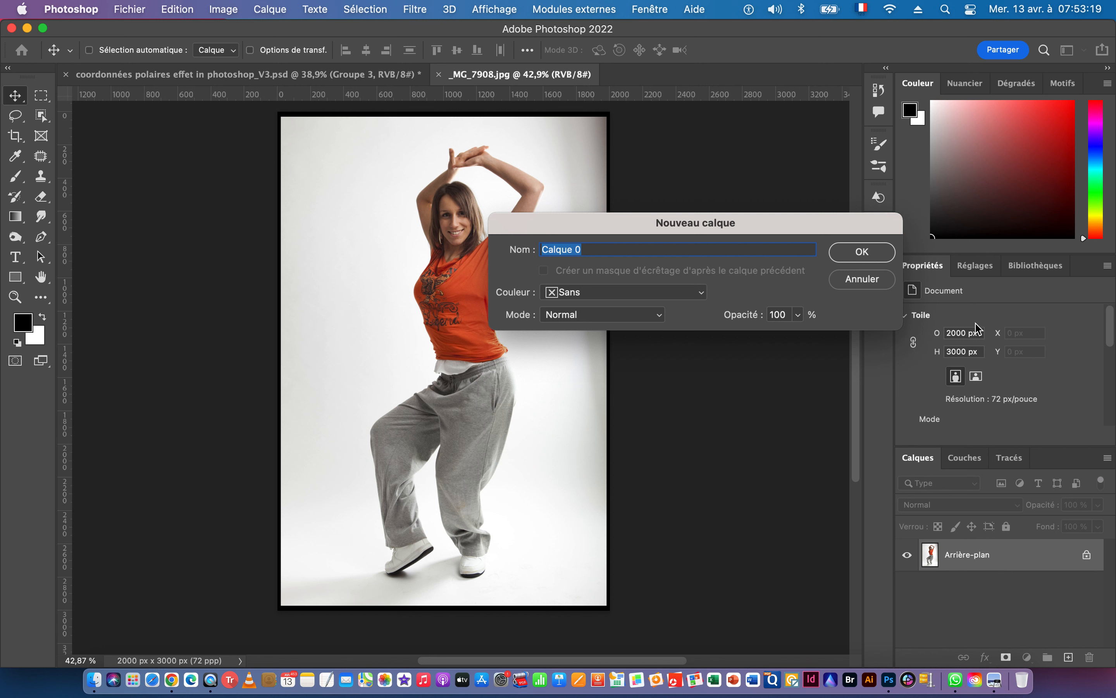
left_click(862, 255)
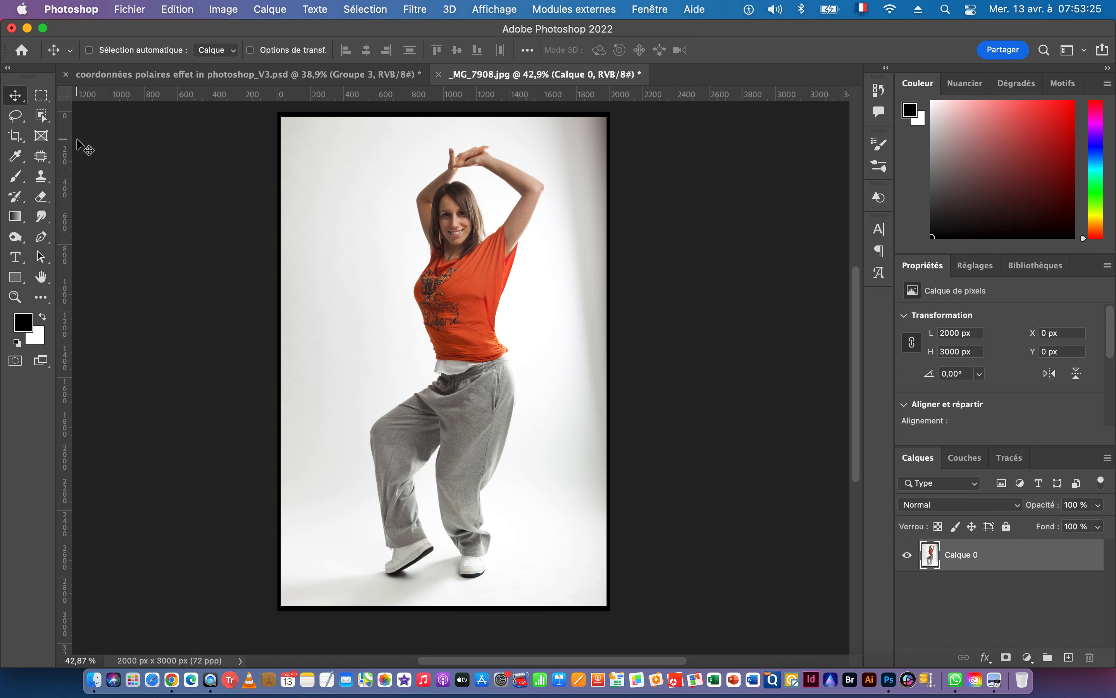
- Select the white studio backdrop around the dancer and between her legs with the Magic Wand, adding each area to the selection
left_click_drag(41, 116, 113, 152)
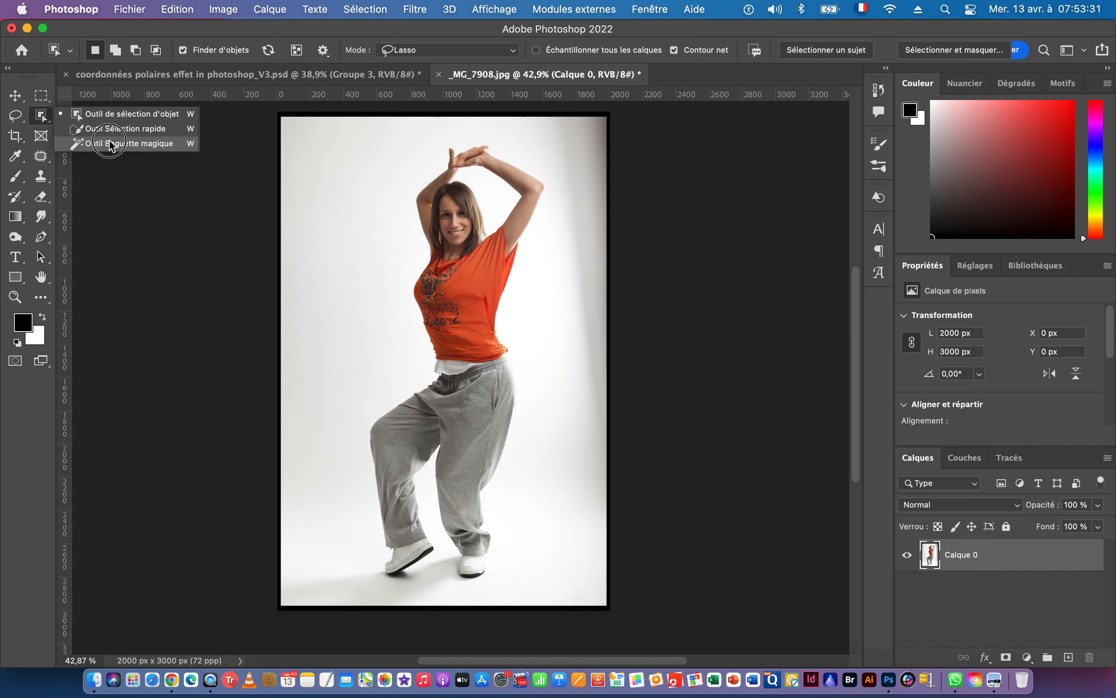
left_click(92, 147)
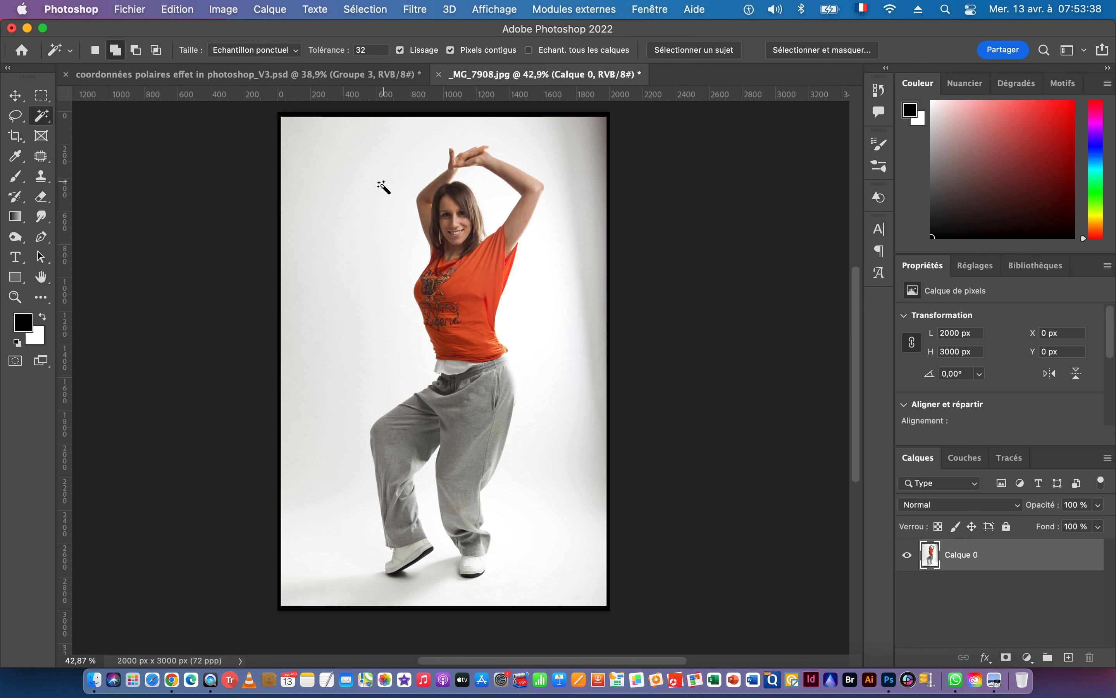
left_click(383, 187)
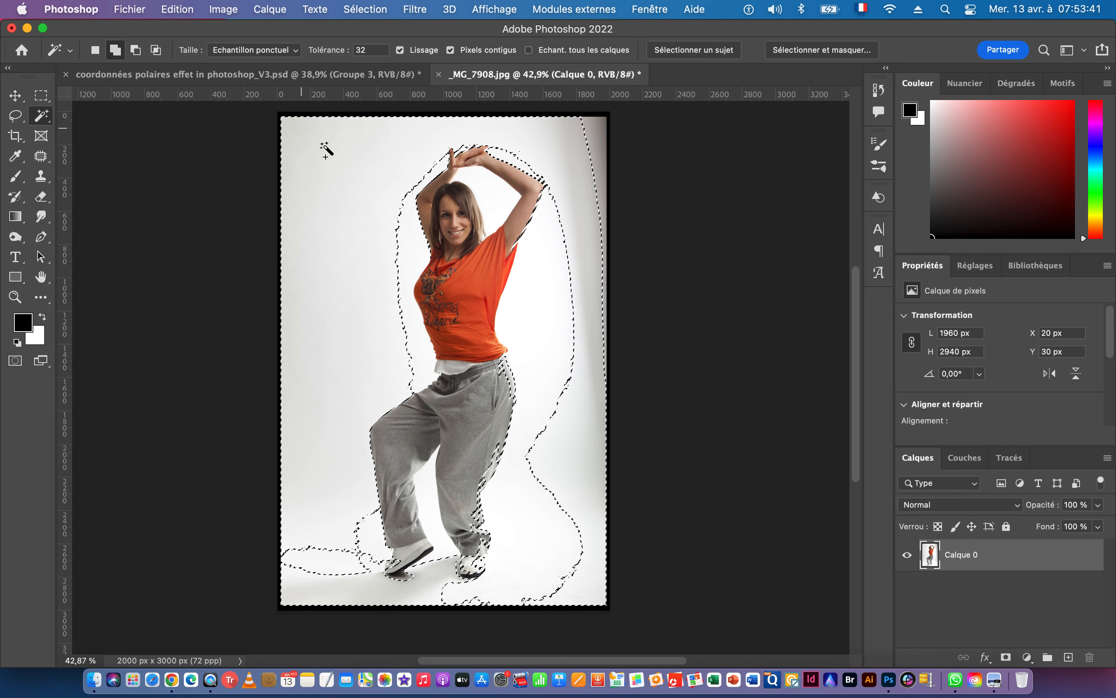
scroll(482, 201, "down", 1)
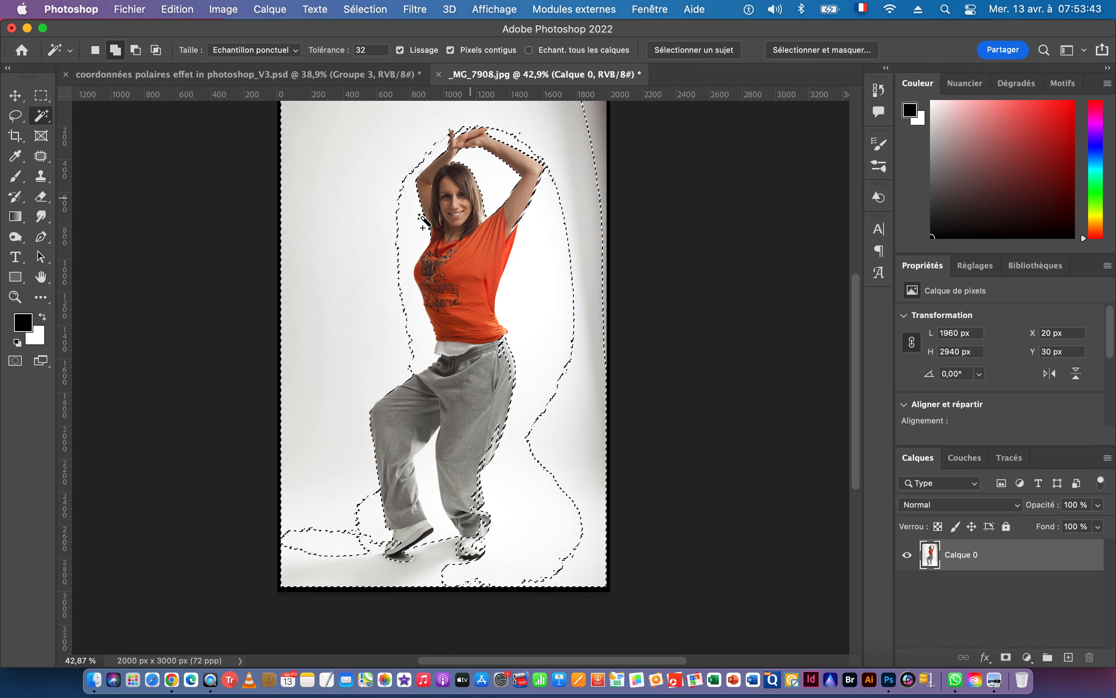
left_click(412, 224)
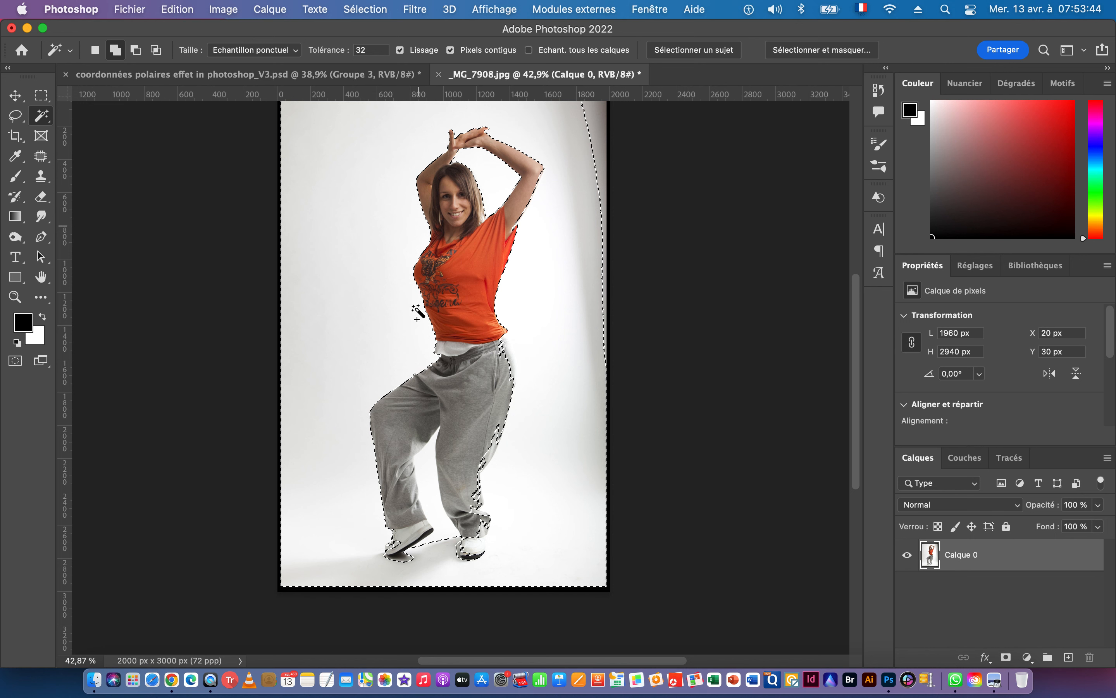
left_click(444, 533)
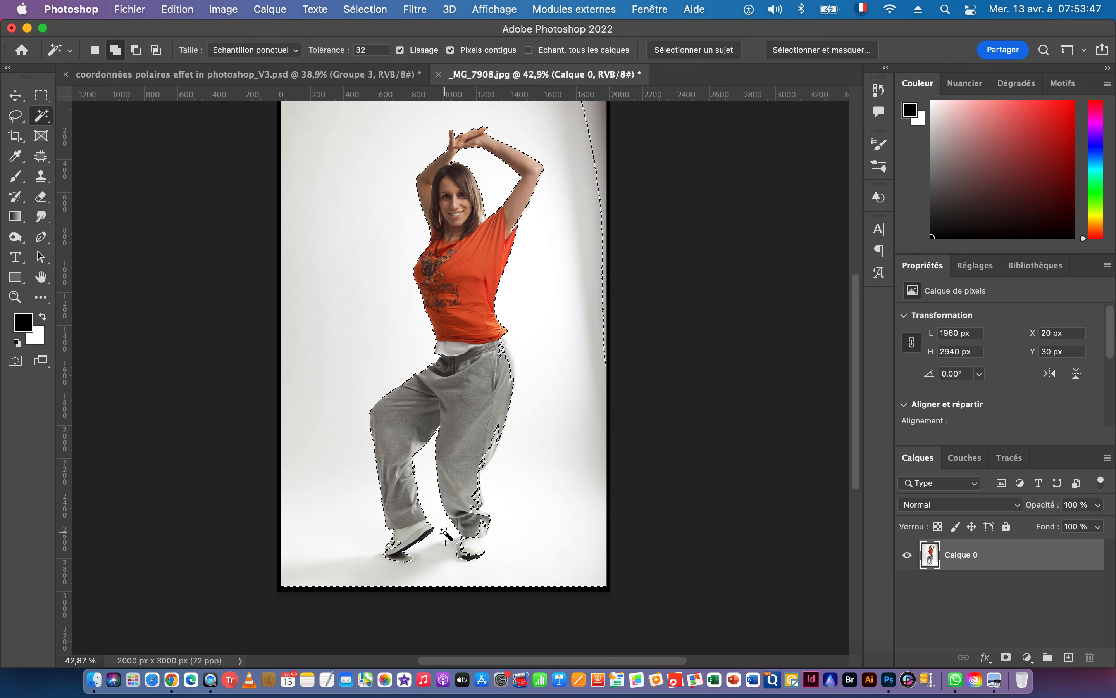
- Add the darker backdrop strip along the photo's upper right edge to the selection
scroll(444, 533, "down", 2)
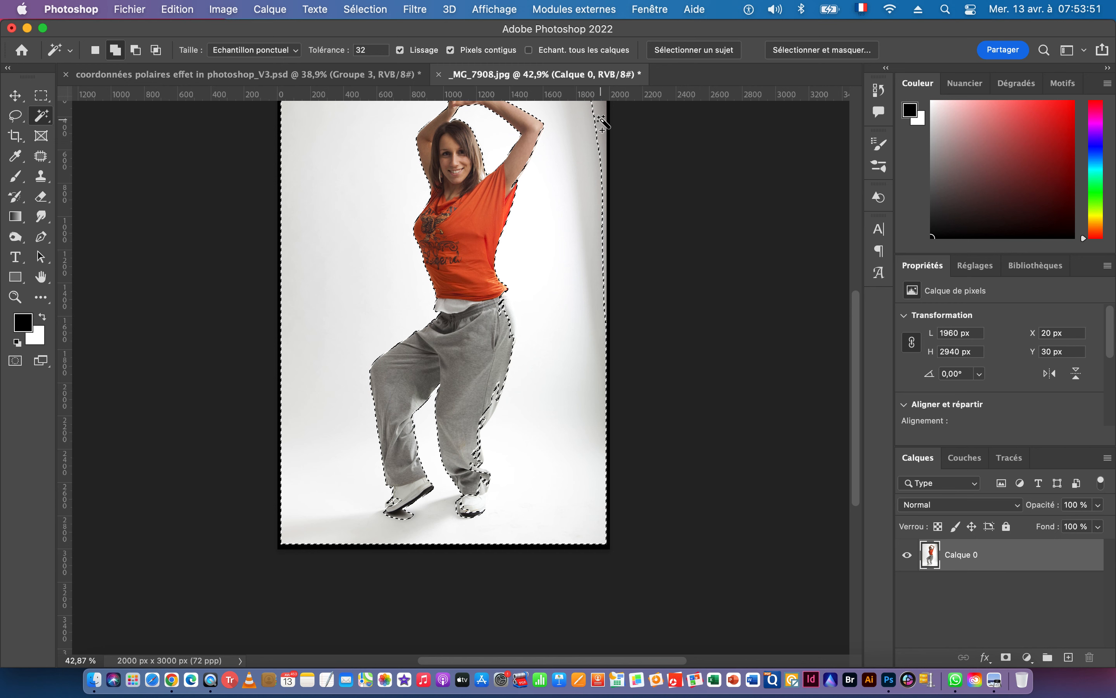
left_click_drag(588, 149, 554, 303)
left_click(571, 214)
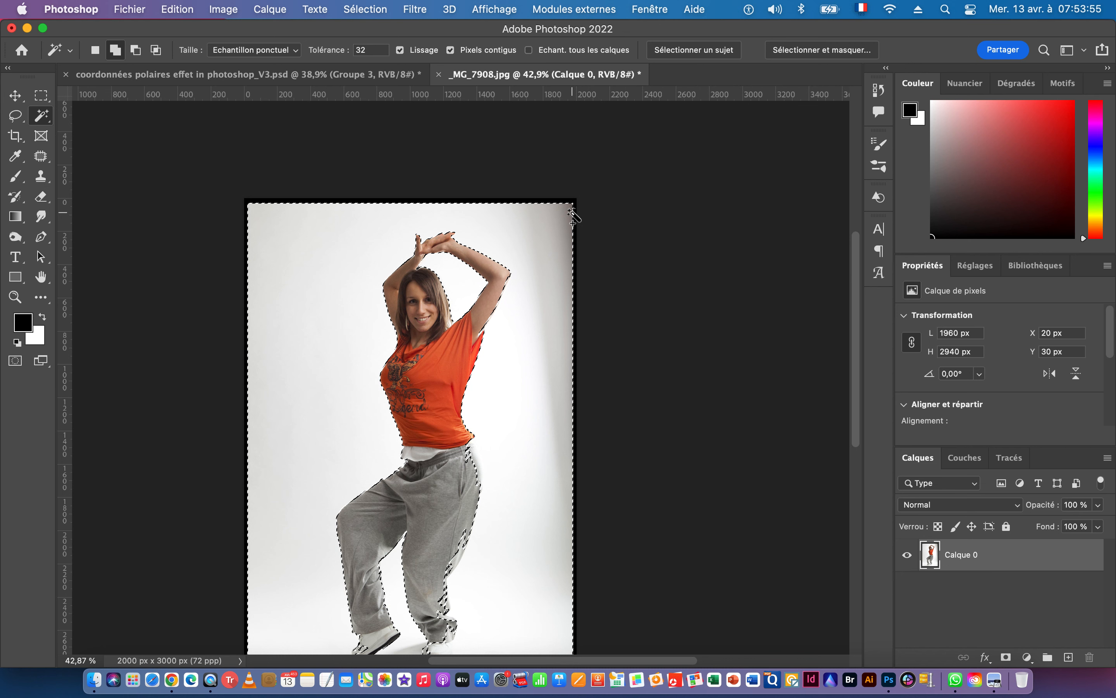
- Subtract the wrongly selected patches on the standing leg's trousers and shoe from the backdrop selection with the Lasso
left_click_drag(535, 474, 526, 342)
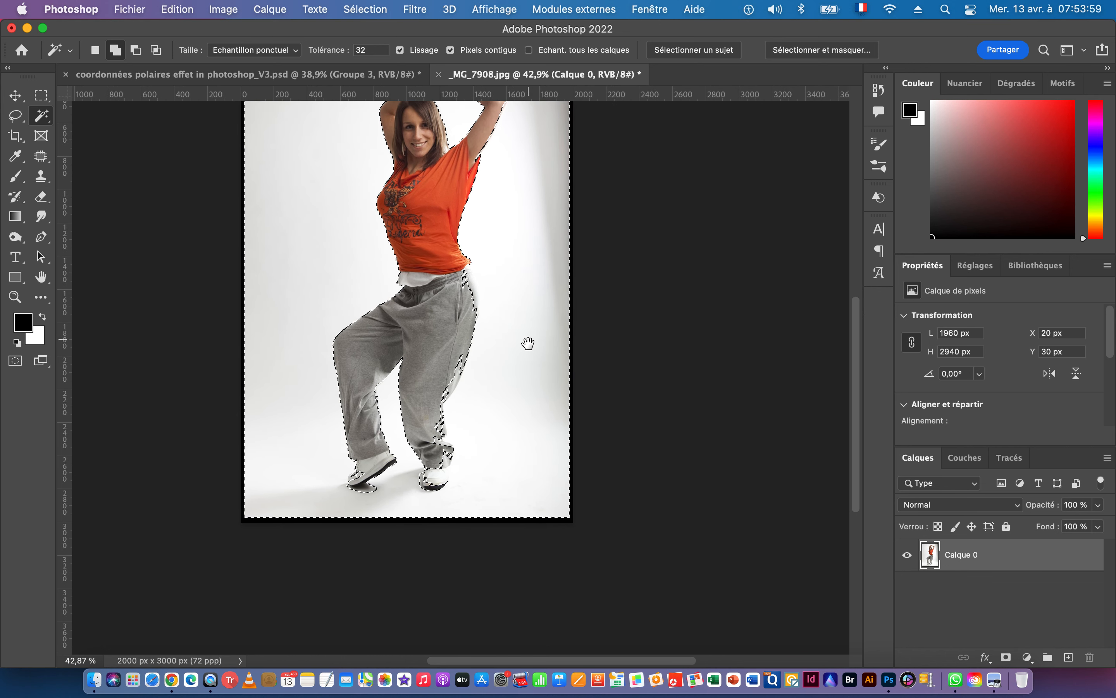
left_click_drag(404, 498, 490, 497)
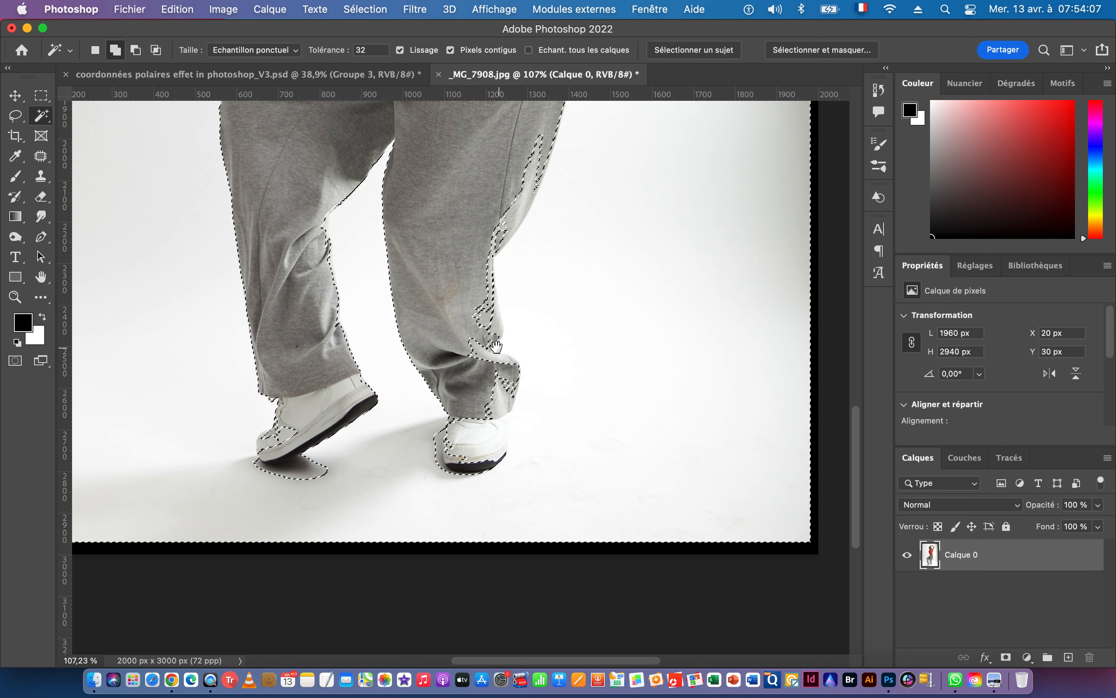
left_click_drag(496, 346, 547, 429)
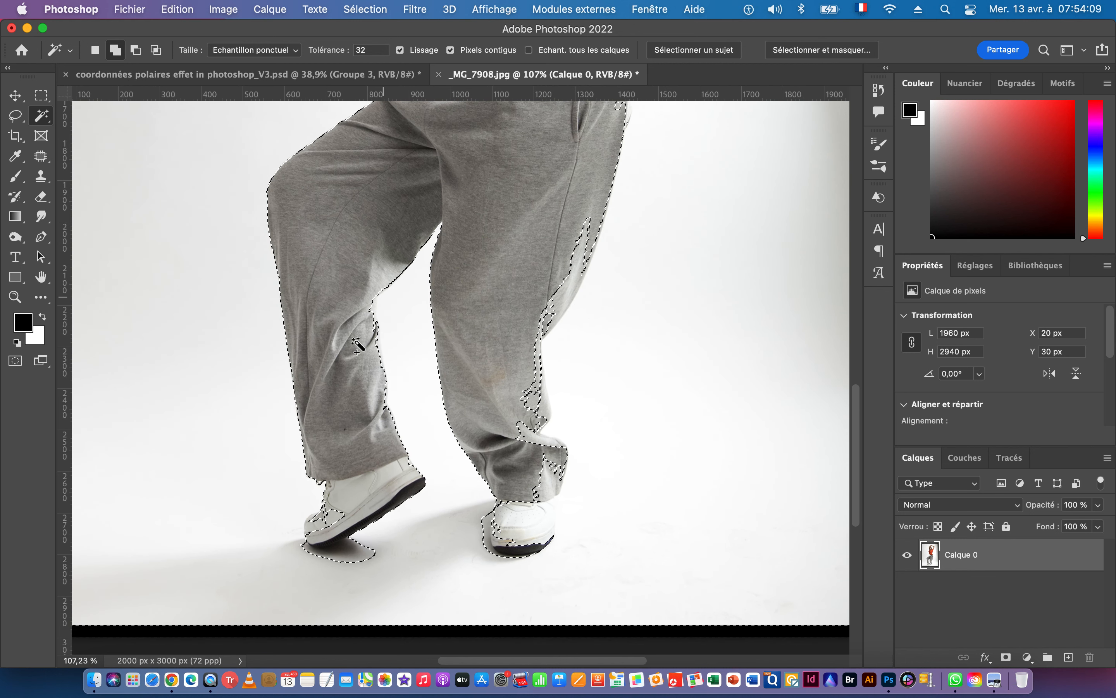
left_click(15, 118)
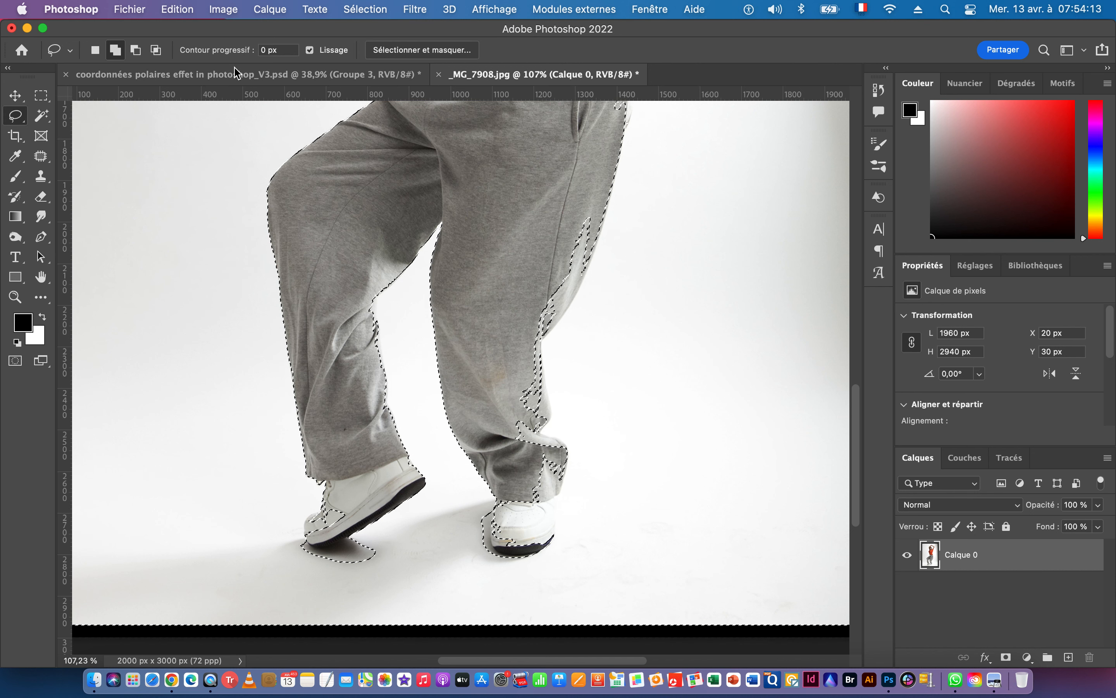
left_click(135, 50)
mouse_move(573, 213)
left_mouse_down()
mouse_move(595, 208)
mouse_move(597, 228)
mouse_move(541, 339)
mouse_move(543, 432)
mouse_move(565, 447)
mouse_move(563, 496)
mouse_move(549, 541)
mouse_move(512, 543)
mouse_move(492, 527)
mouse_move(480, 469)
mouse_move(500, 300)
mouse_move(574, 212)
left_mouse_up()
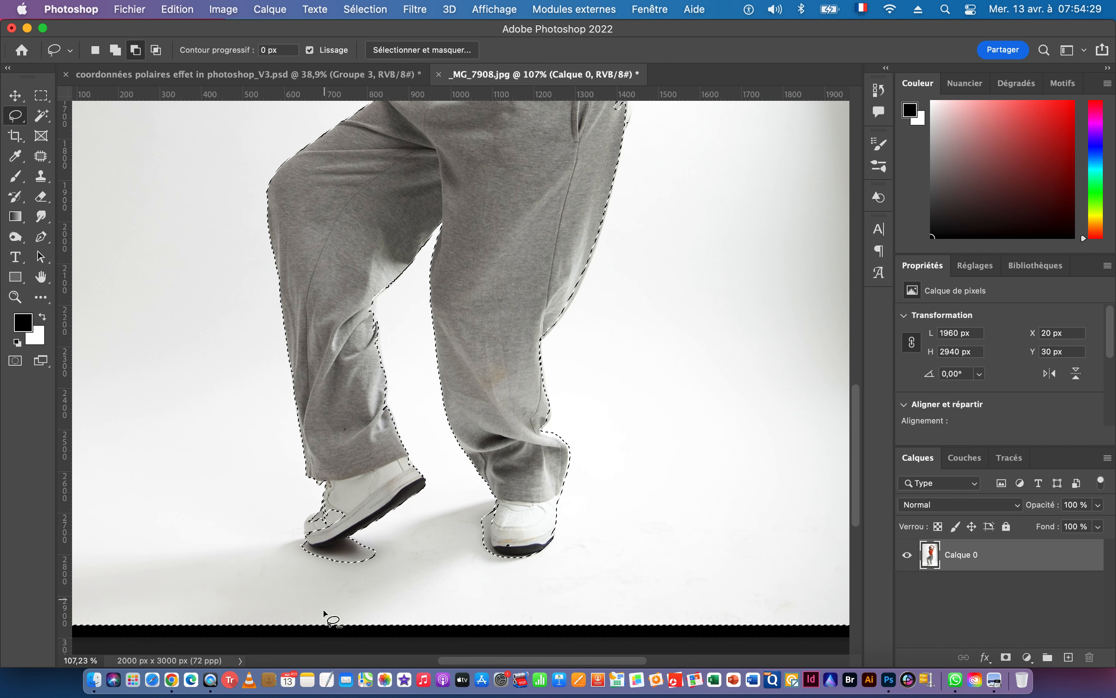
- Subtract the raised foot's shoe and the trouser edge at the hip from the backdrop selection with the Lasso
mouse_move(362, 512)
left_mouse_down()
mouse_move(336, 539)
mouse_move(308, 539)
mouse_move(340, 483)
mouse_move(342, 446)
mouse_move(357, 462)
mouse_move(360, 512)
mouse_move(322, 501)
mouse_move(305, 528)
mouse_move(321, 533)
mouse_move(344, 496)
left_mouse_up()
left_click_drag(562, 444, 430, 449)
mouse_move(596, 167)
left_mouse_down()
mouse_move(621, 166)
mouse_move(673, 195)
mouse_move(553, 218)
mouse_move(498, 202)
mouse_move(519, 202)
mouse_move(543, 245)
mouse_move(568, 396)
mouse_move(503, 480)
mouse_move(471, 254)
left_mouse_up()
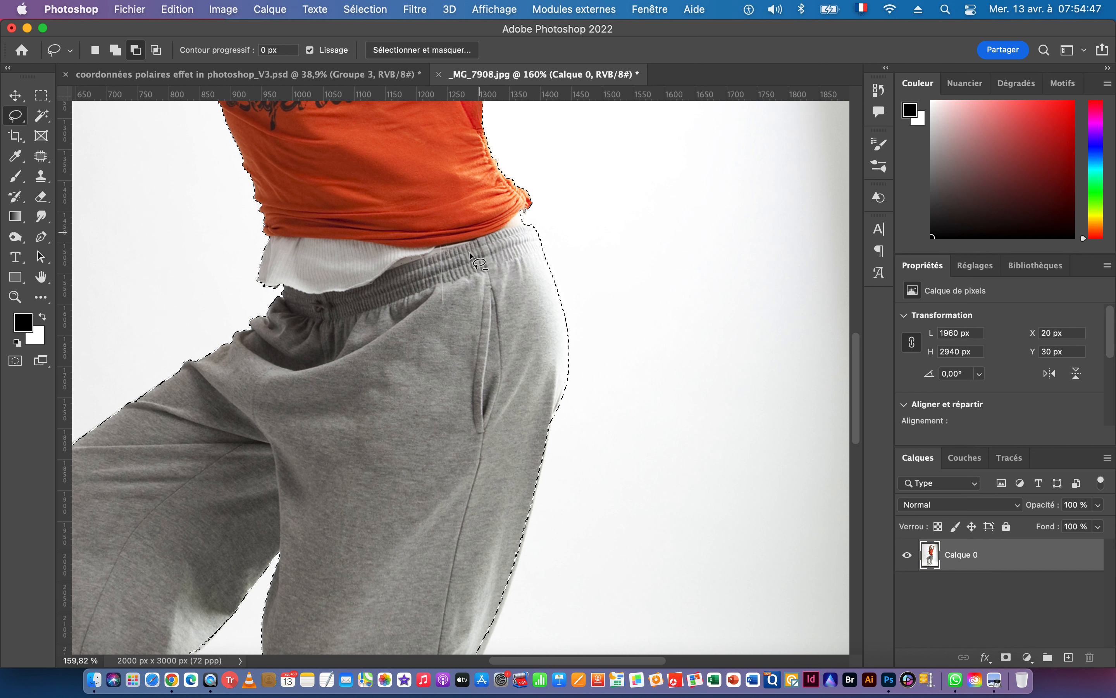
left_click_drag(376, 312, 494, 339)
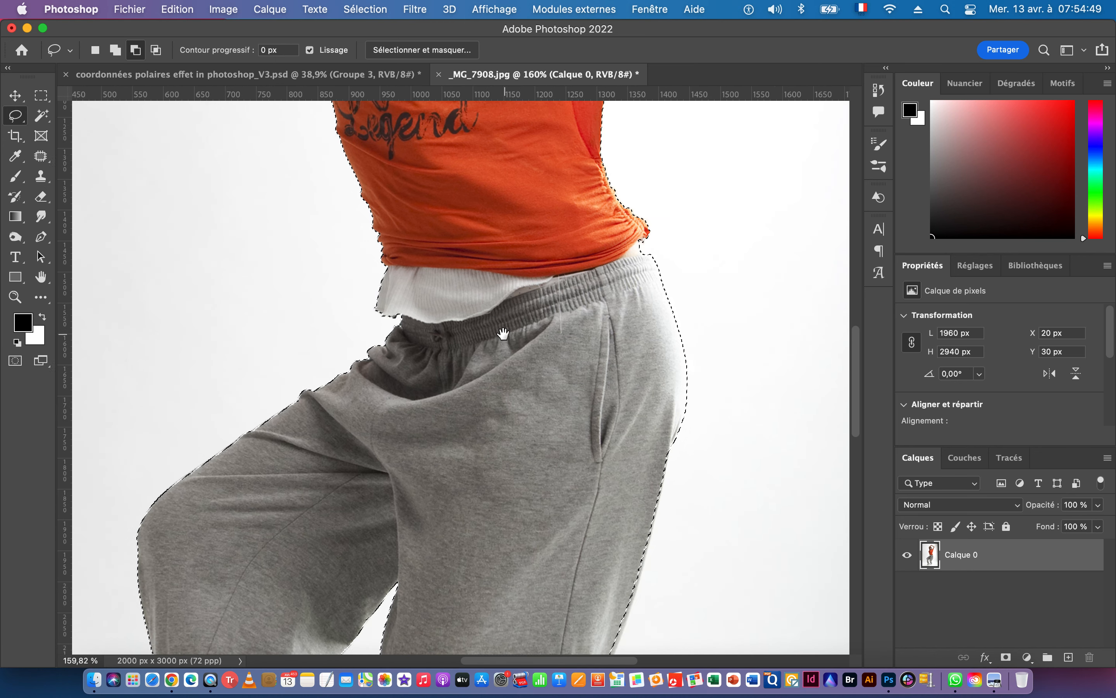
- Subtract the wrongly selected patches along the bent arm's outer edge near the elbow from the backdrop selection with the Lasso
left_click_drag(457, 113, 460, 523)
left_click_drag(535, 300, 438, 417)
mouse_move(647, 147)
left_mouse_down()
mouse_move(677, 148)
mouse_move(675, 159)
mouse_move(612, 292)
mouse_move(576, 354)
mouse_move(514, 397)
mouse_move(656, 167)
left_mouse_up()
mouse_move(628, 209)
left_mouse_down()
mouse_move(648, 196)
mouse_move(601, 319)
mouse_move(576, 353)
mouse_move(557, 353)
mouse_move(612, 256)
left_mouse_up()
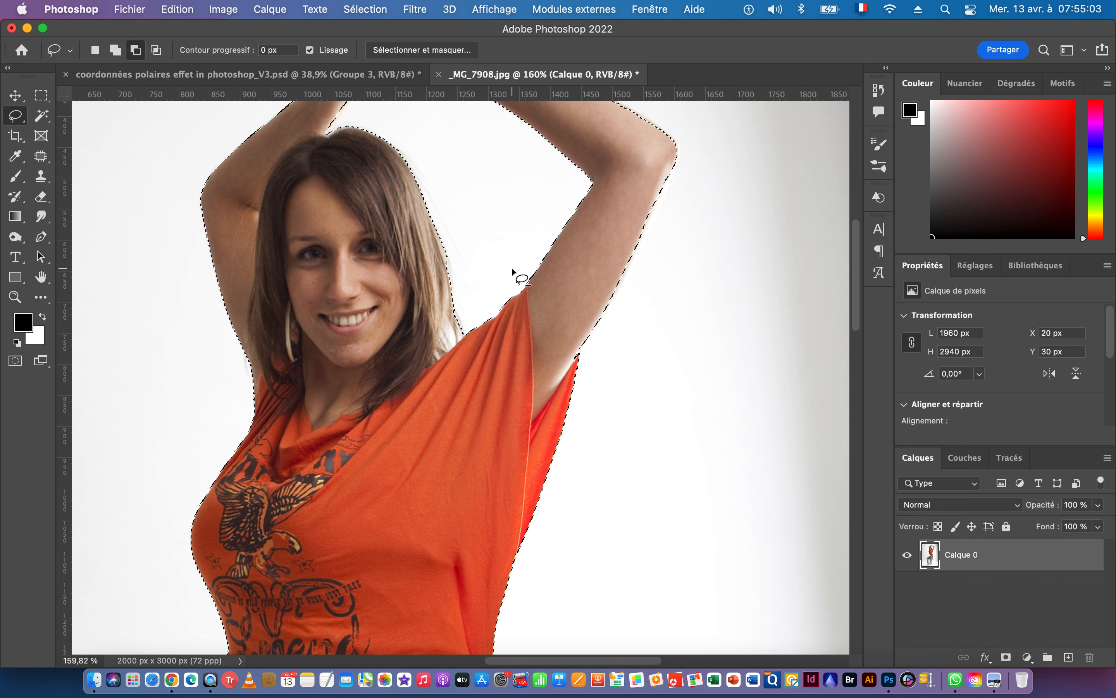
- Open the backdrop selection in Select and Mask and invert it to keep the dancer
scroll(516, 267, "down", 5)
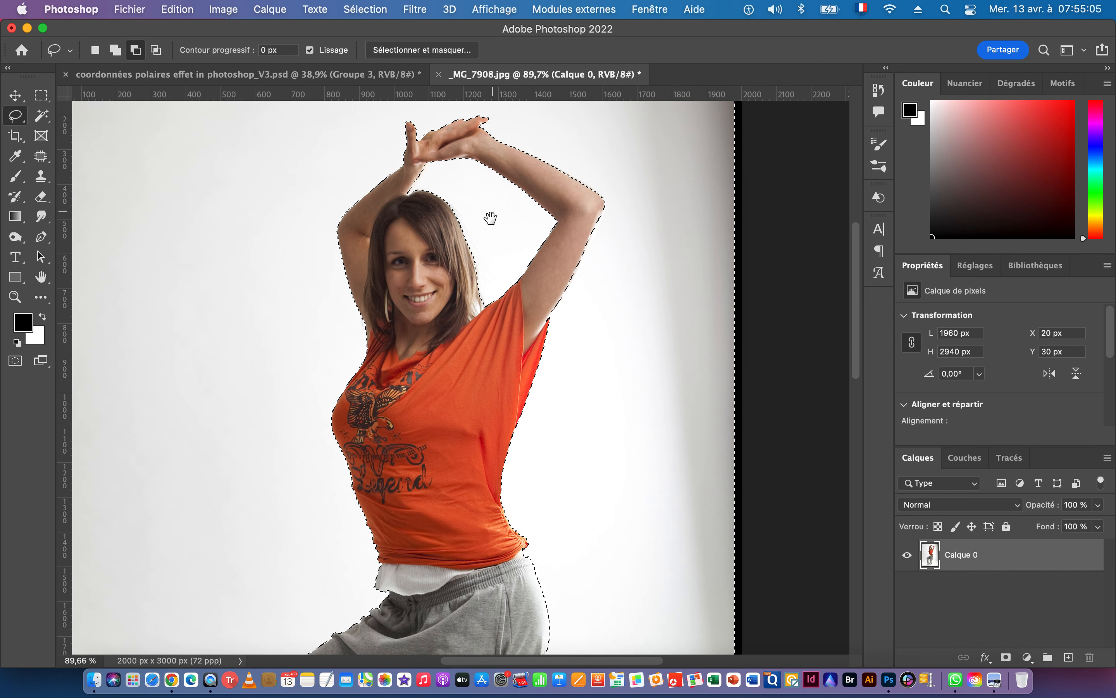
left_click_drag(434, 399, 417, 189)
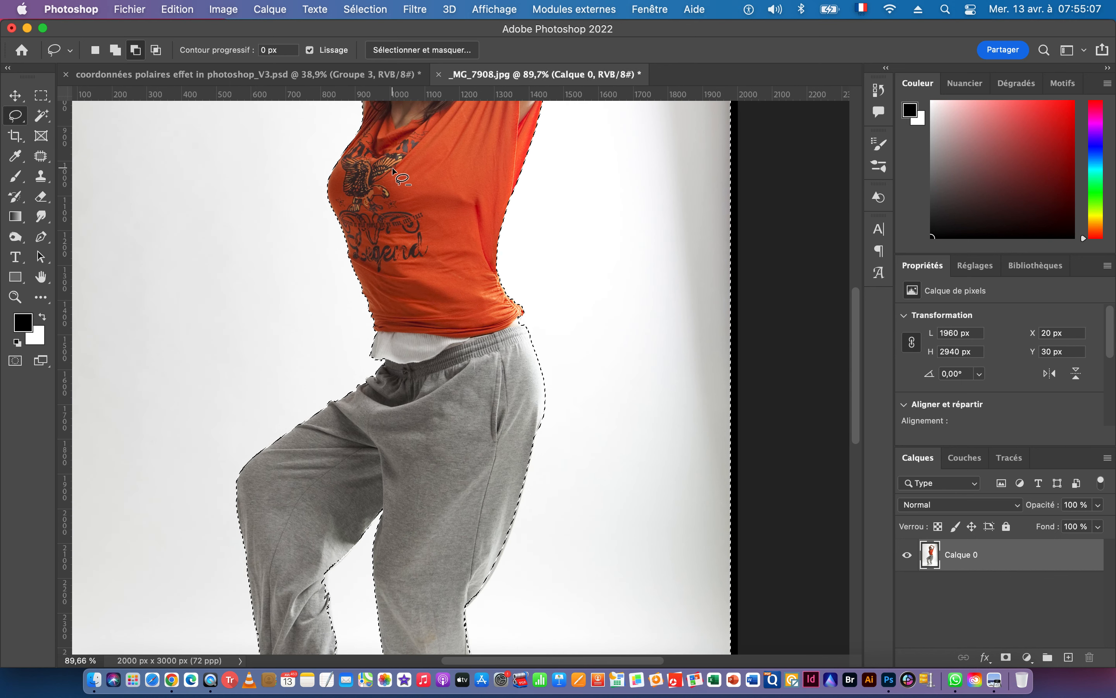
left_click(365, 11)
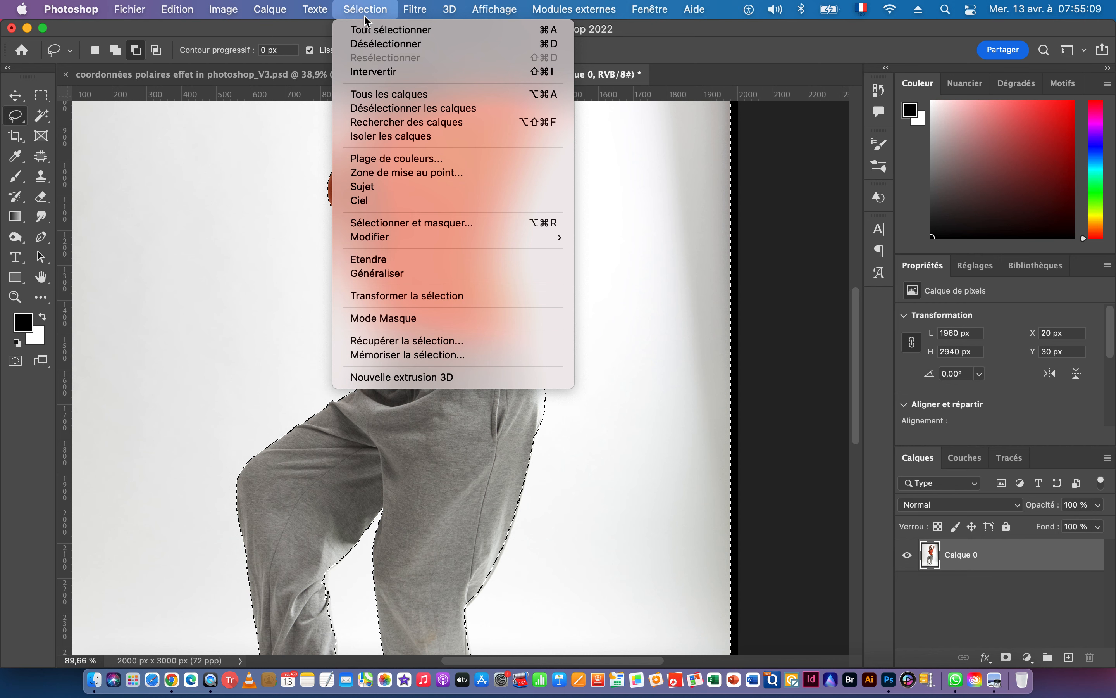
left_click(405, 222)
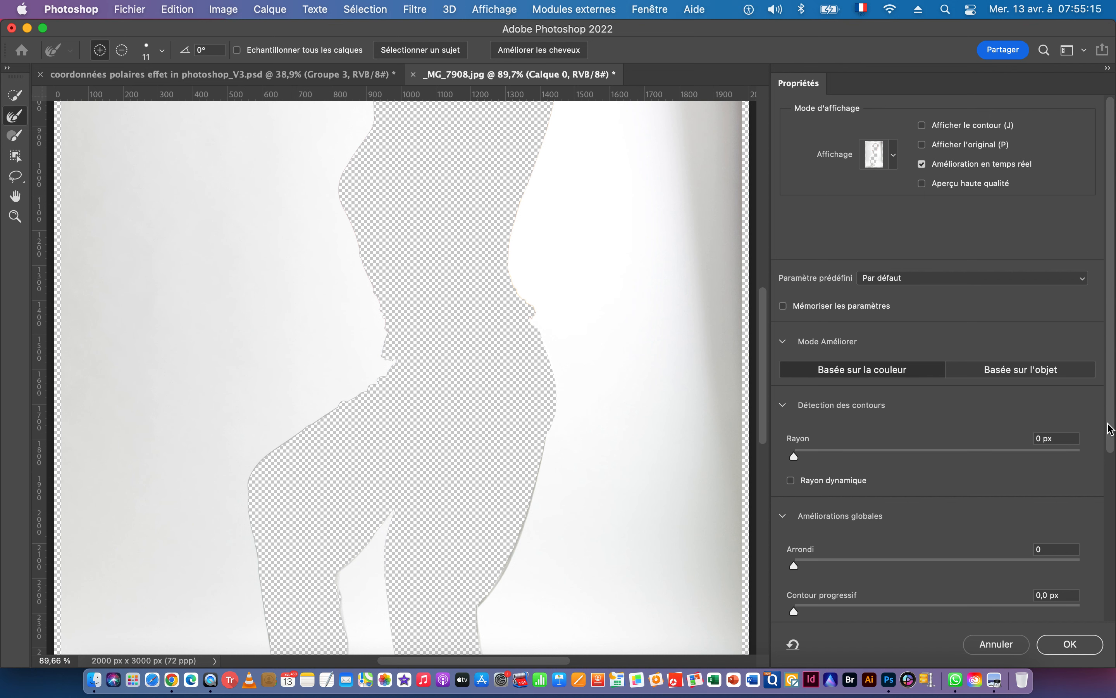
left_click_drag(1112, 431, 1099, 603)
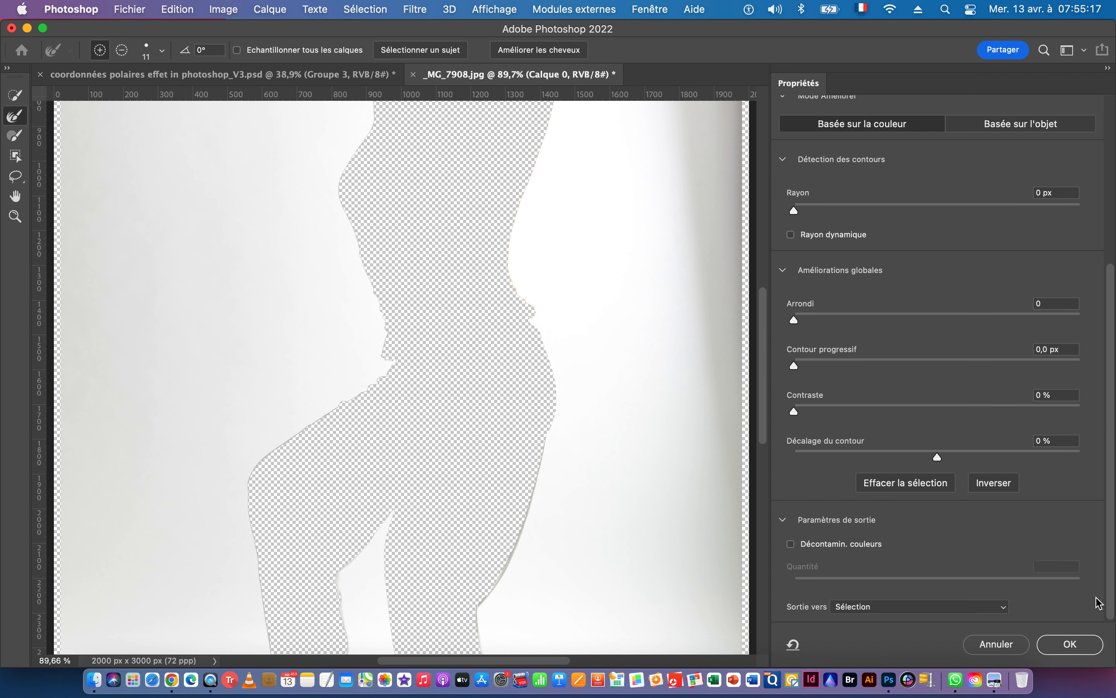
left_click(996, 484)
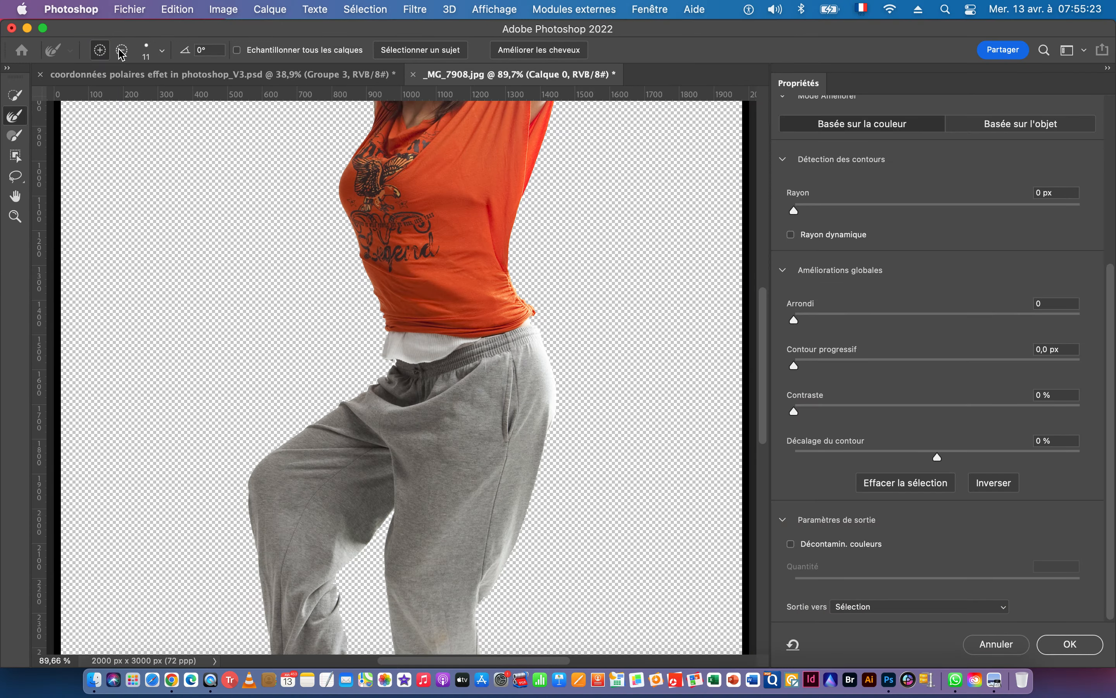
- Set the Refine Edge brush size to 20 px
left_click(163, 53)
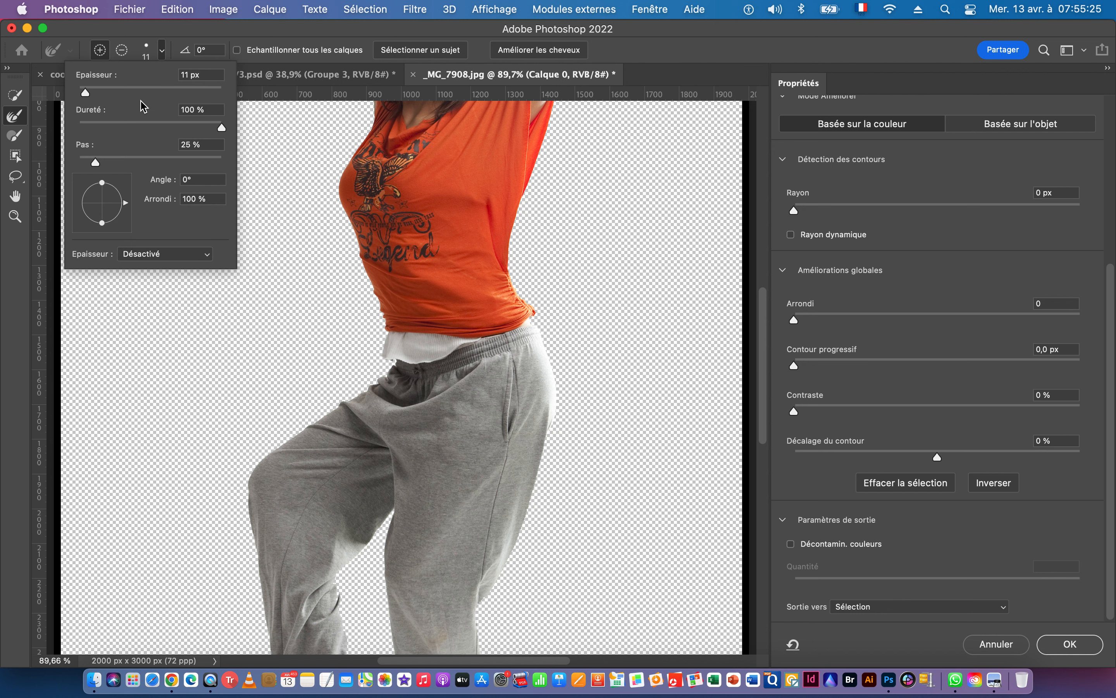
left_click_drag(86, 94, 94, 98)
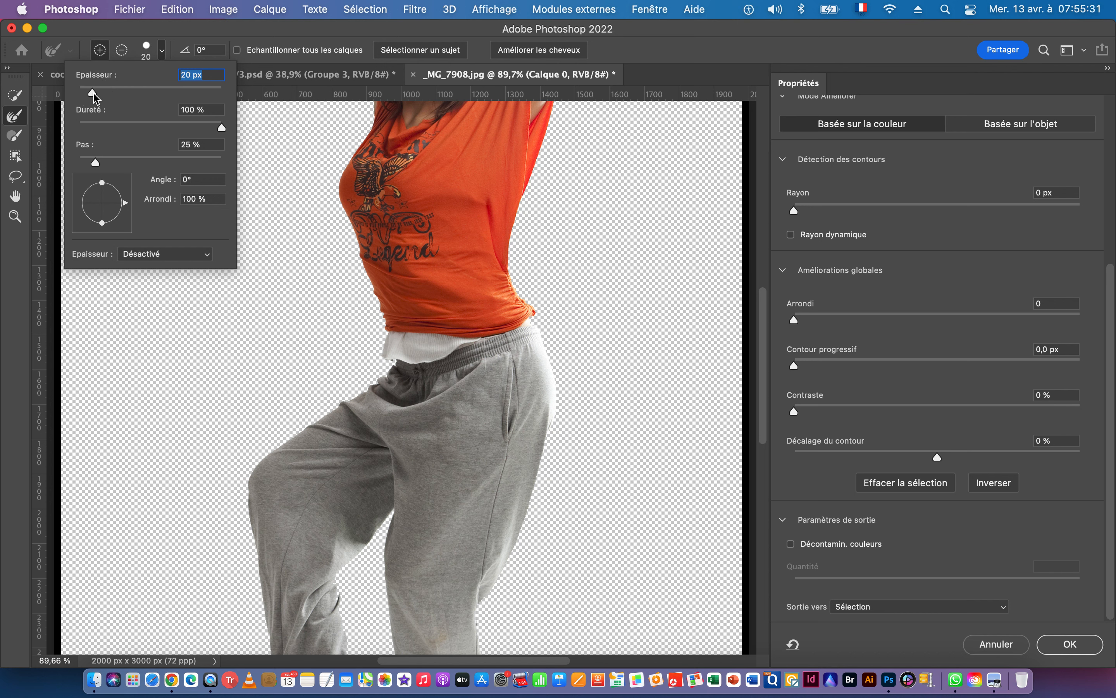
key("BackSpace")
key("Return")
left_click(533, 291)
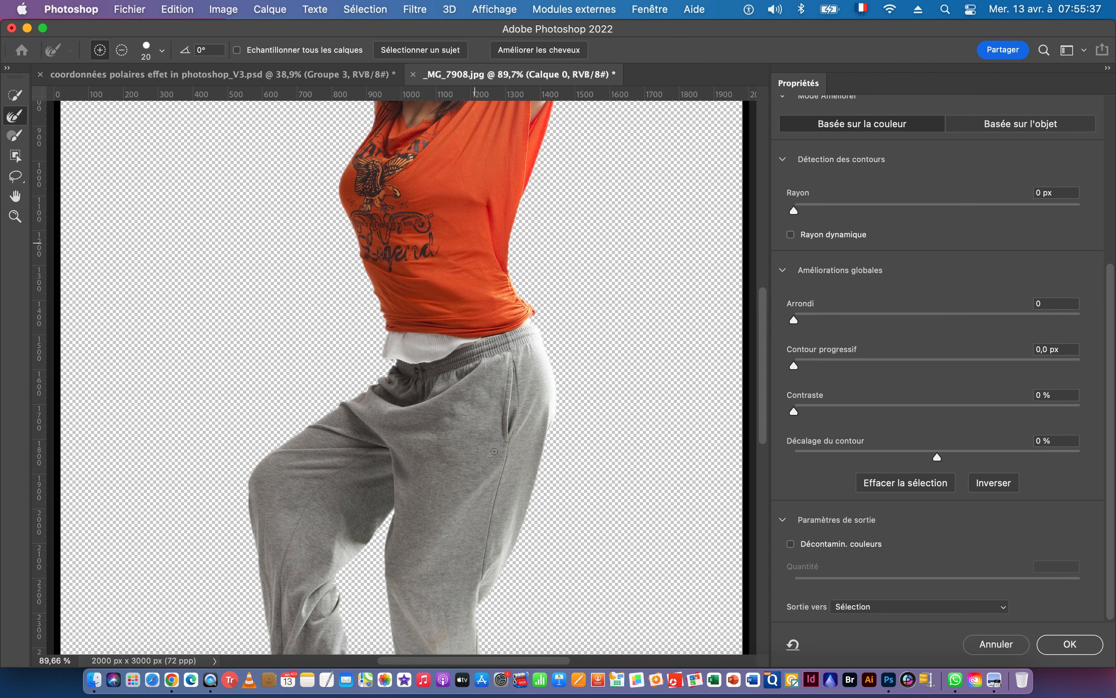
- Remove the floor shadow beneath the raised foot's shoe from the cutout with the Brush in subtract mode
scroll(480, 369, "down", 5)
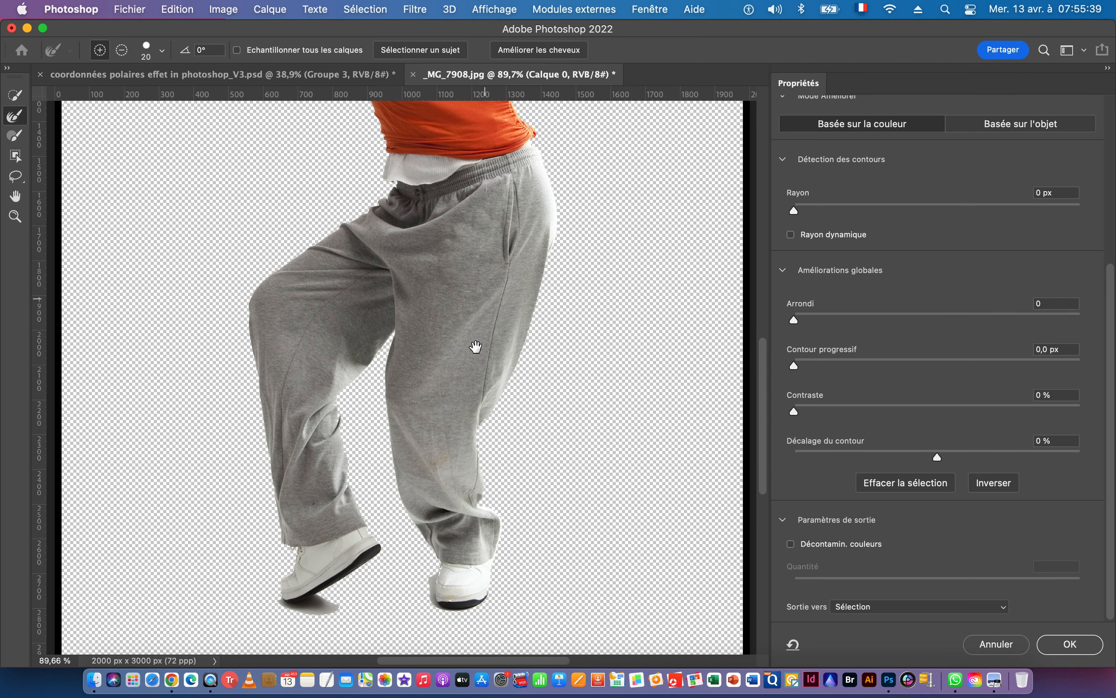
left_click_drag(290, 619, 498, 589)
left_click_drag(391, 571, 437, 512)
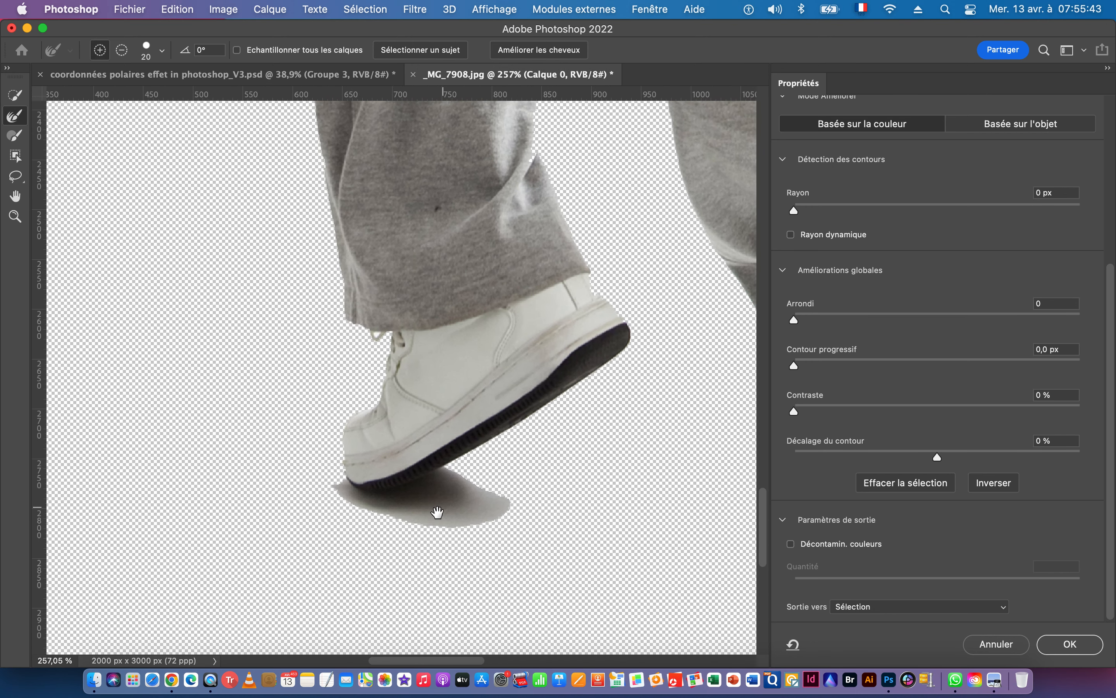
left_click(15, 135)
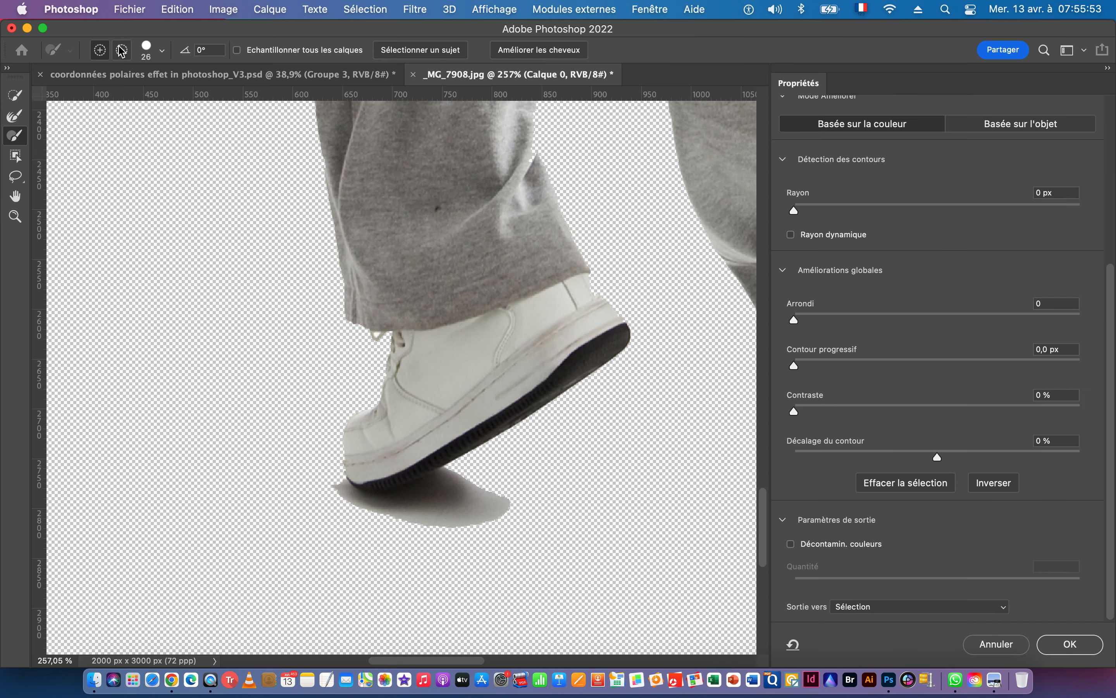
left_click(121, 51)
mouse_move(501, 509)
left_mouse_down()
mouse_move(434, 525)
mouse_move(496, 513)
mouse_move(505, 500)
mouse_move(455, 479)
mouse_move(412, 503)
mouse_move(361, 509)
mouse_move(345, 506)
mouse_move(331, 479)
mouse_move(372, 510)
mouse_move(358, 506)
mouse_move(463, 486)
mouse_move(455, 504)
mouse_move(395, 520)
mouse_move(451, 477)
mouse_move(400, 498)
mouse_move(327, 491)
left_mouse_up()
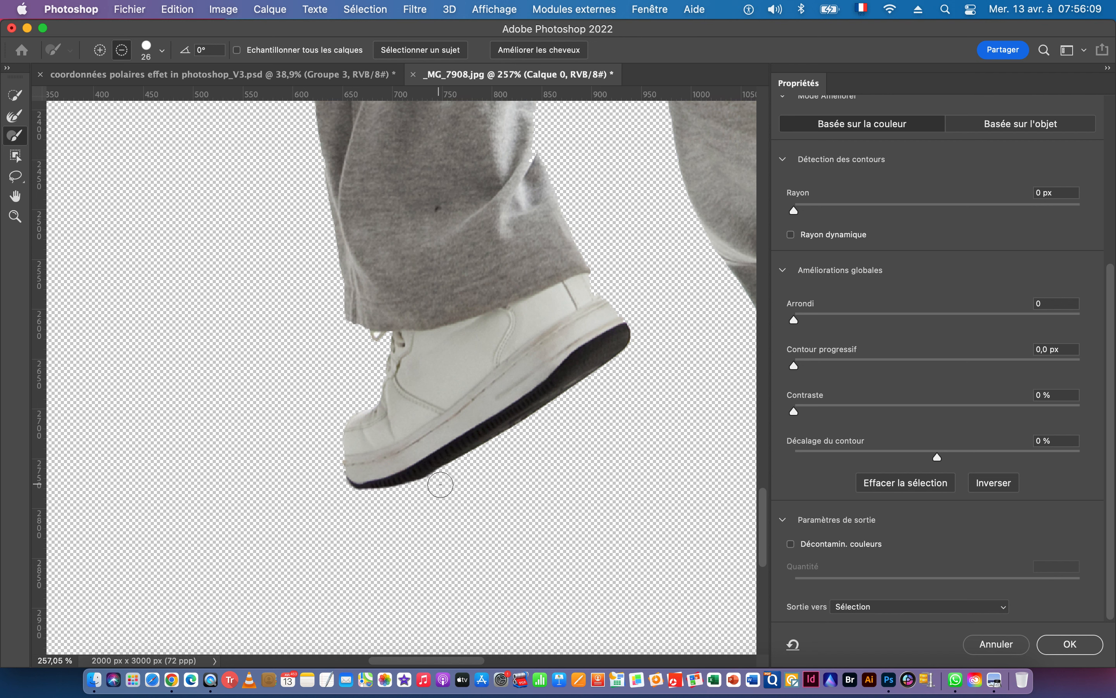
mouse_move(446, 481)
left_mouse_down()
mouse_move(393, 500)
mouse_move(447, 479)
mouse_move(325, 521)
mouse_move(360, 503)
mouse_move(318, 488)
left_mouse_up()
- Remove the floor shadow around the standing foot's shoe from the cutout with the subtracting Brush
left_click_drag(557, 486, 253, 464)
mouse_move(414, 378)
left_mouse_down()
mouse_move(409, 446)
mouse_move(421, 497)
left_mouse_up()
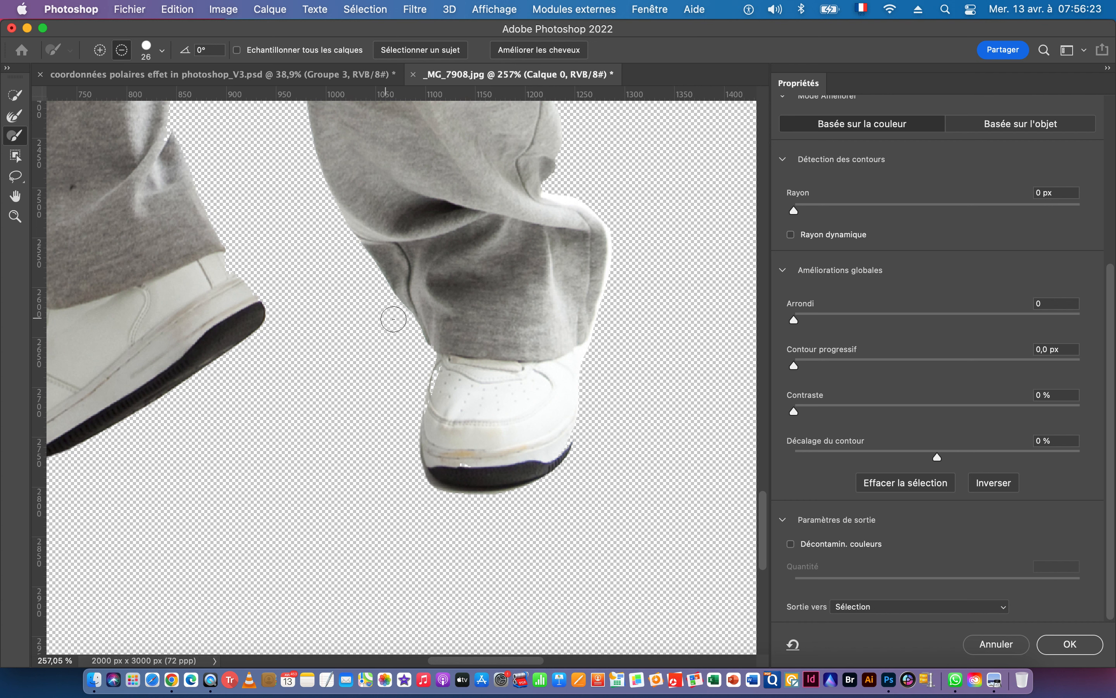
left_click(163, 51)
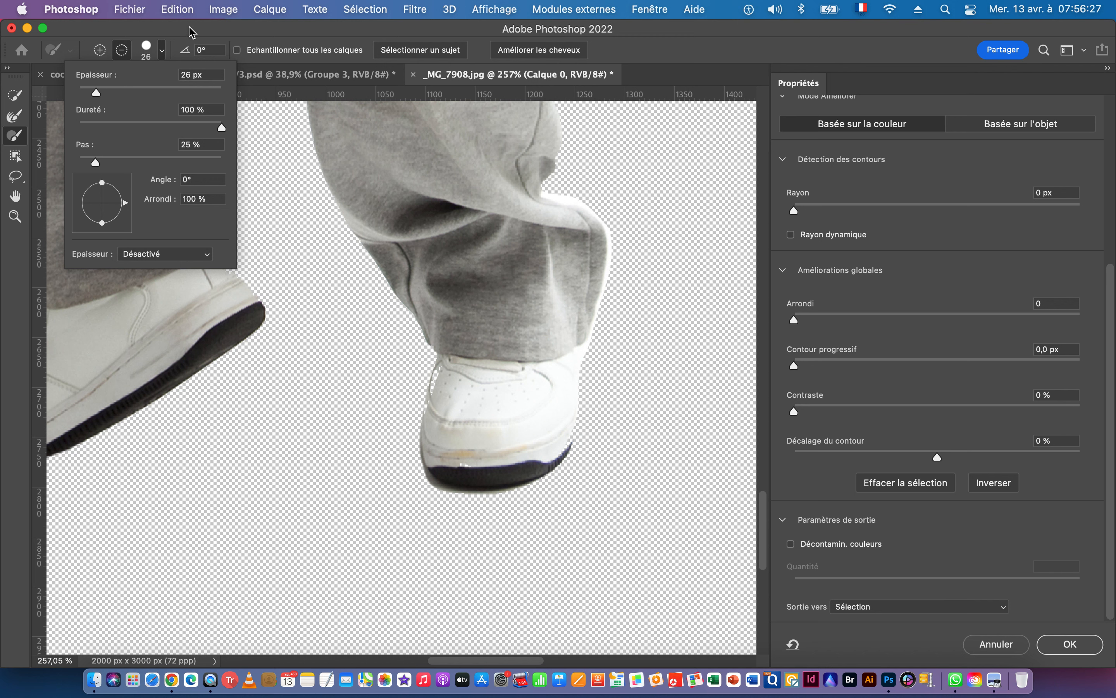
left_click(217, 52)
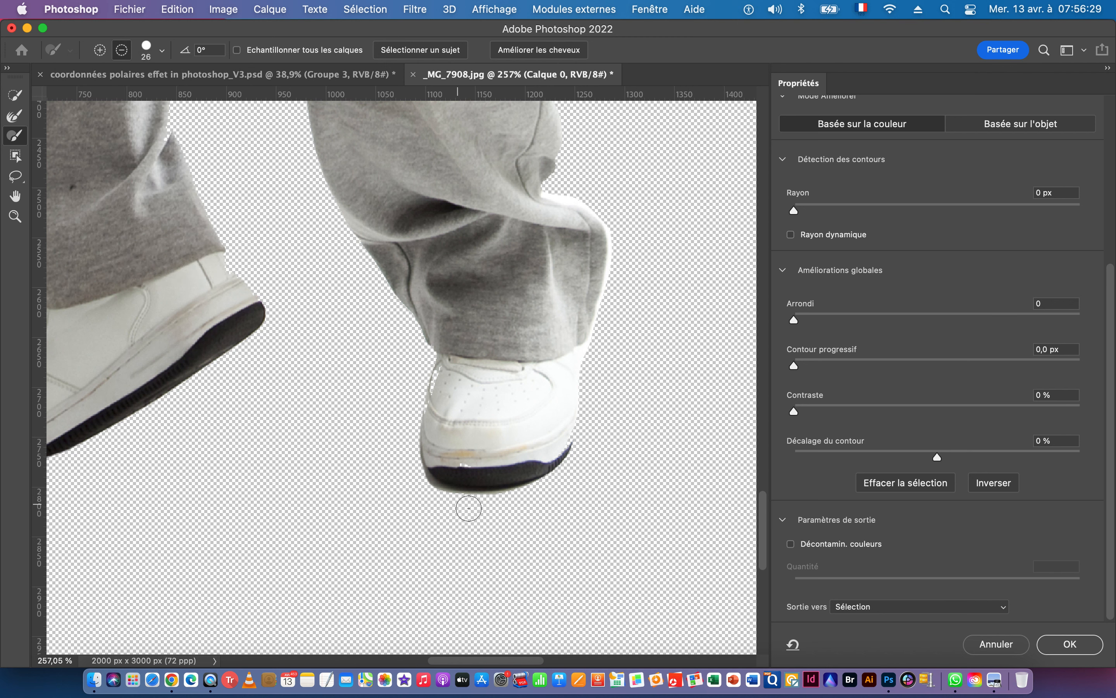
mouse_move(516, 503)
left_mouse_down()
mouse_move(450, 503)
mouse_move(425, 492)
mouse_move(395, 451)
left_mouse_up()
left_click_drag(427, 489, 416, 469)
mouse_move(529, 499)
left_mouse_down()
mouse_move(442, 507)
mouse_move(605, 483)
left_mouse_up()
- Paint the missing gaps along the standing shoe's sole and sides back into the cutout with the Brush in add mode
left_click(481, 483, "ctrl")
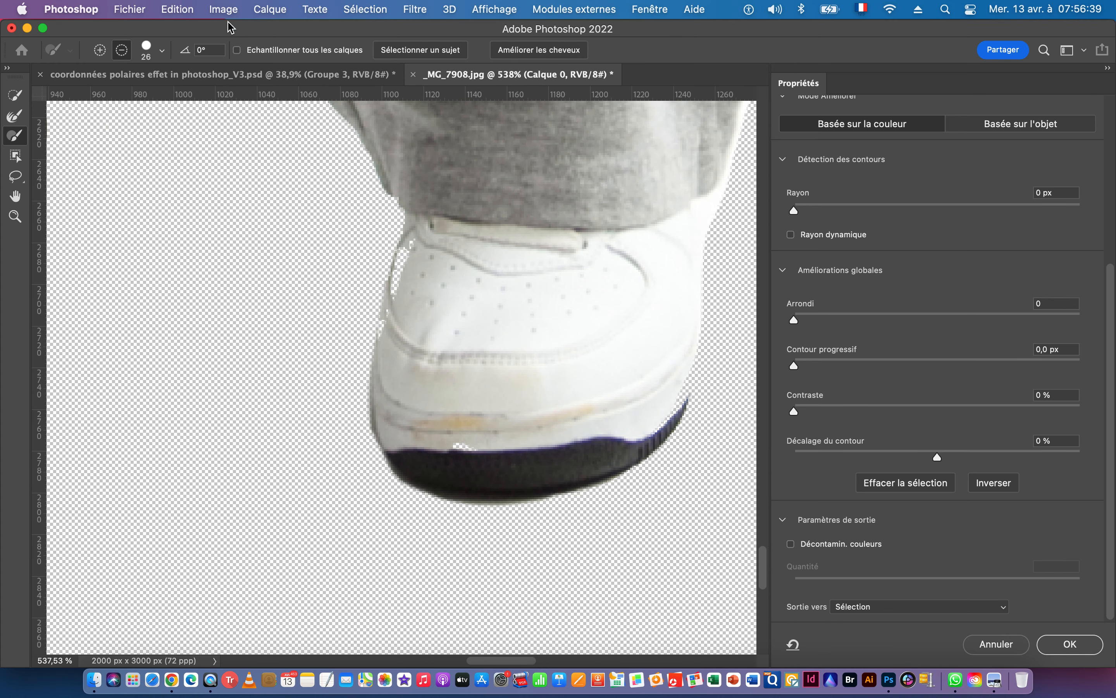
left_click(100, 50)
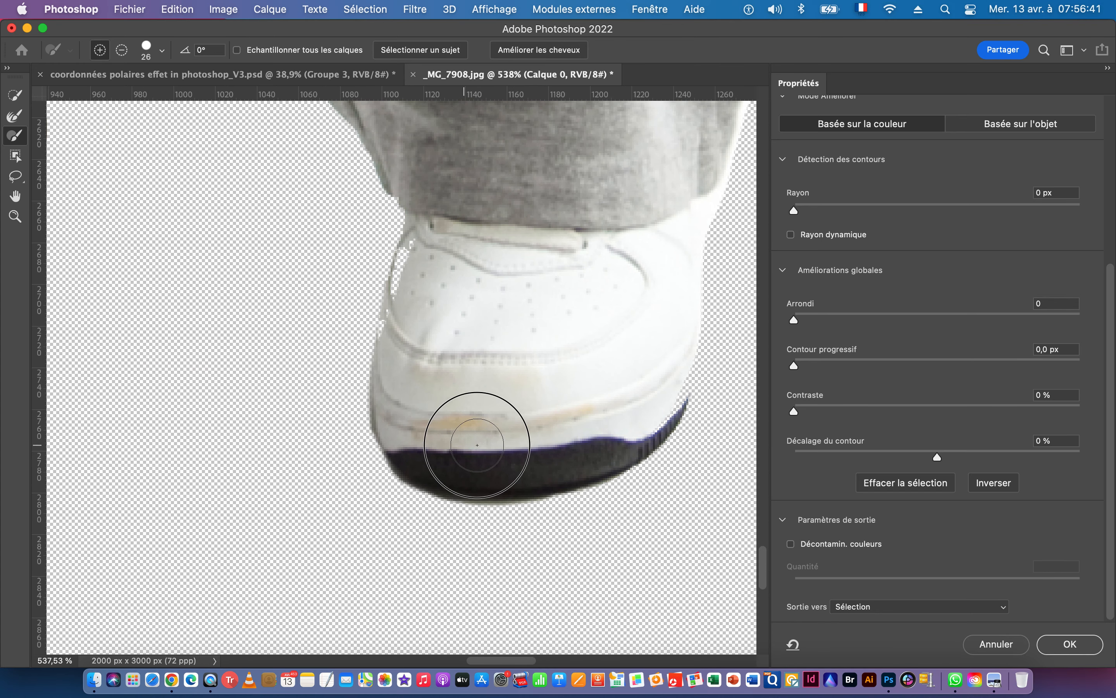
mouse_move(703, 174)
left_mouse_down()
mouse_move(658, 402)
mouse_move(627, 431)
mouse_move(664, 399)
mouse_move(676, 357)
mouse_move(708, 115)
left_mouse_up()
mouse_move(436, 242)
left_mouse_down()
mouse_move(413, 262)
mouse_move(397, 319)
mouse_move(399, 395)
left_mouse_up()
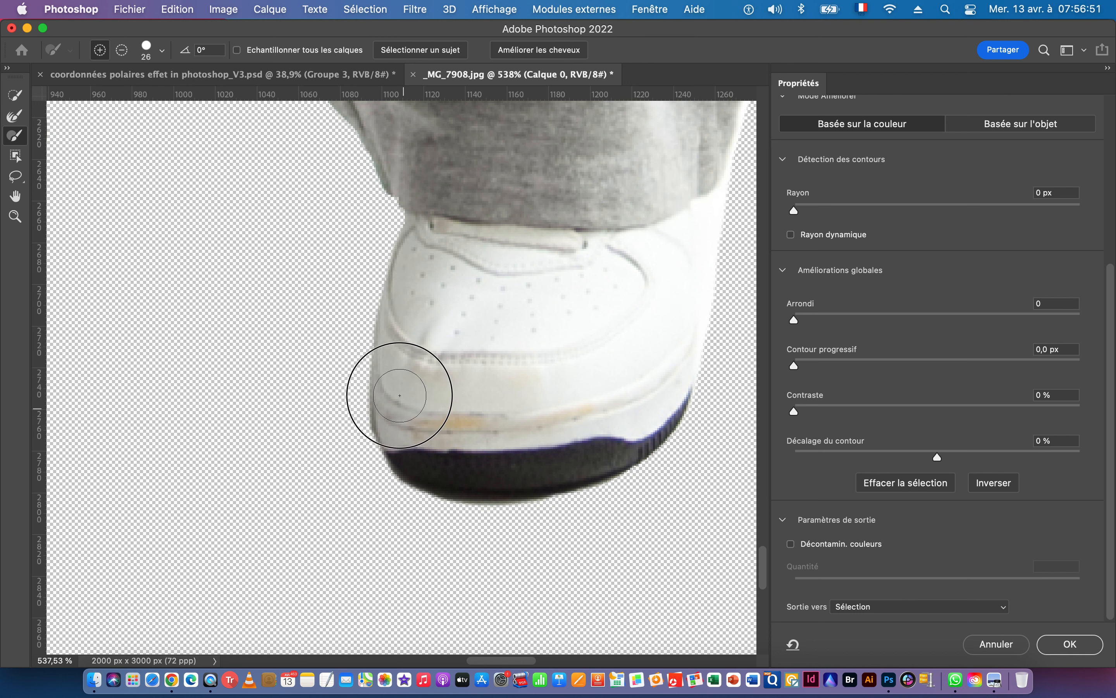
- Brush away the white fringe along the outer edge of the standing leg's trouser cuff in subtract mode
left_click_drag(441, 212, 454, 485)
left_click_drag(606, 326, 314, 394)
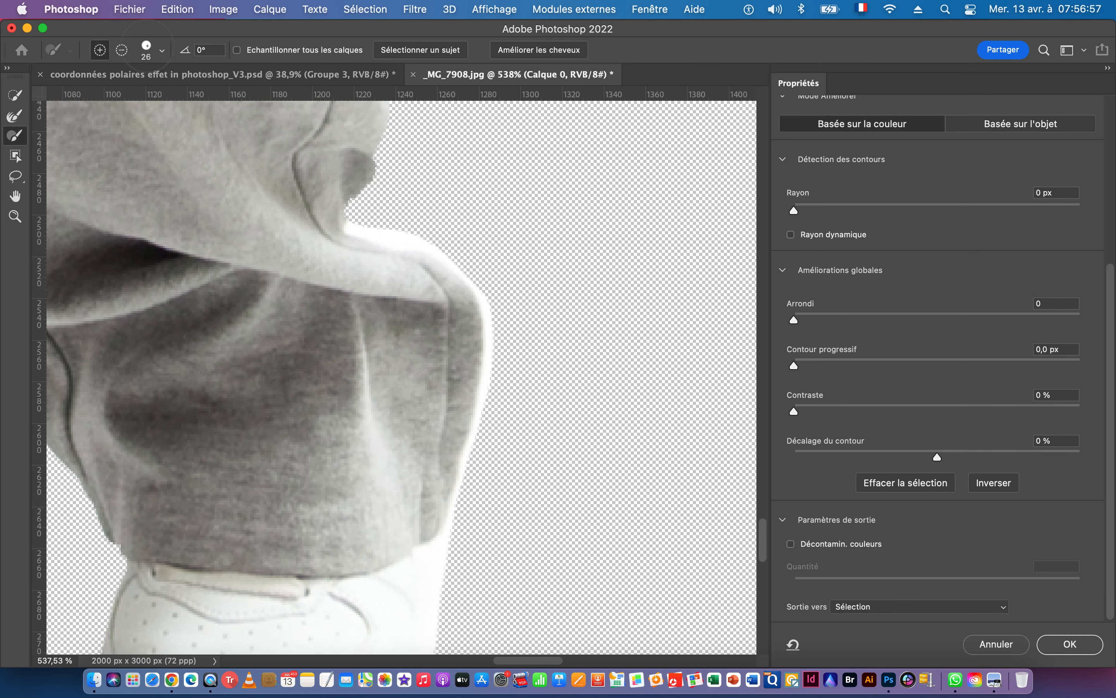
left_click(122, 50)
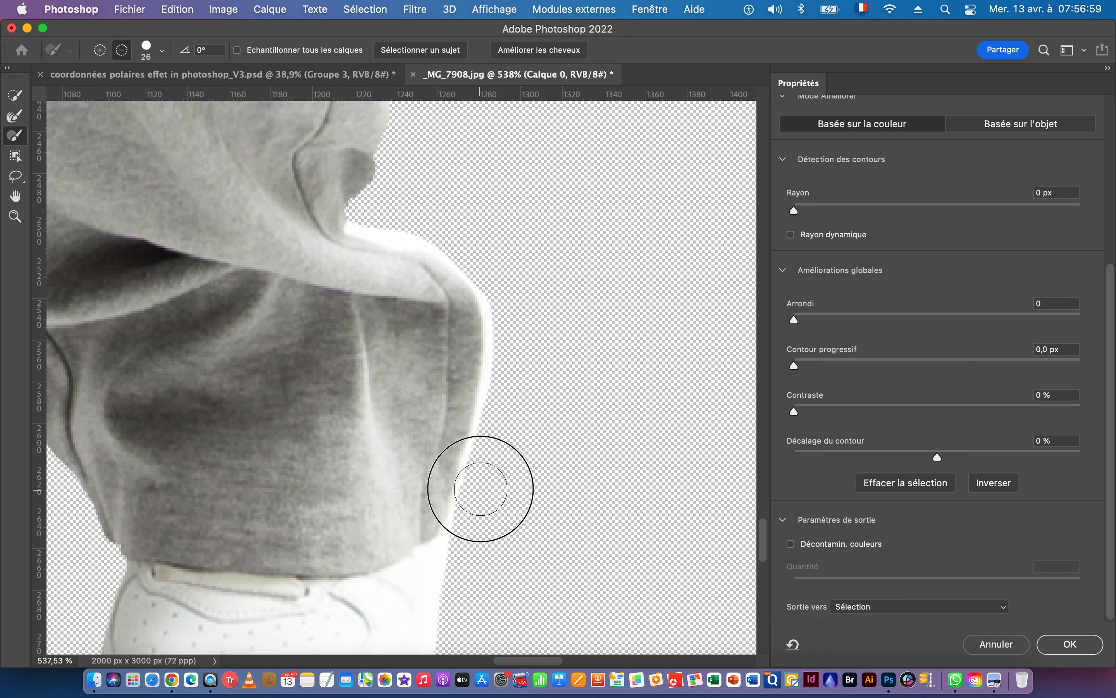
mouse_move(487, 451)
left_mouse_down()
mouse_move(505, 323)
mouse_move(490, 253)
mouse_move(464, 231)
left_mouse_up()
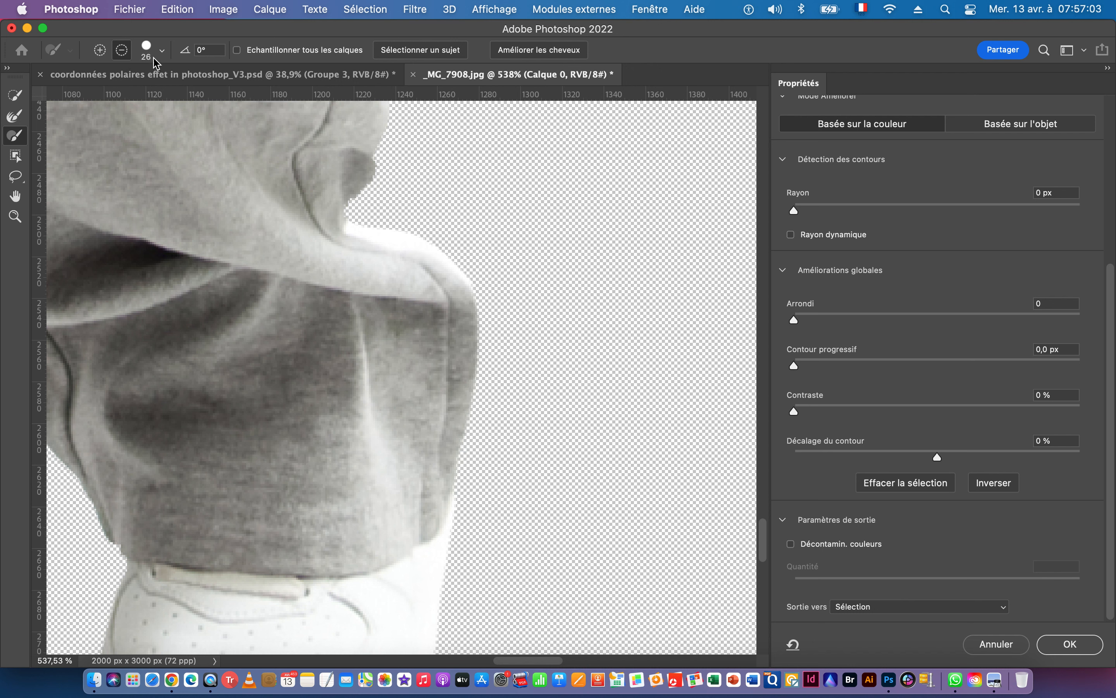
- Reduce the brush size to 14 px and remove the white fringe above the fold of the standing leg's trouser cuff
left_click(162, 51)
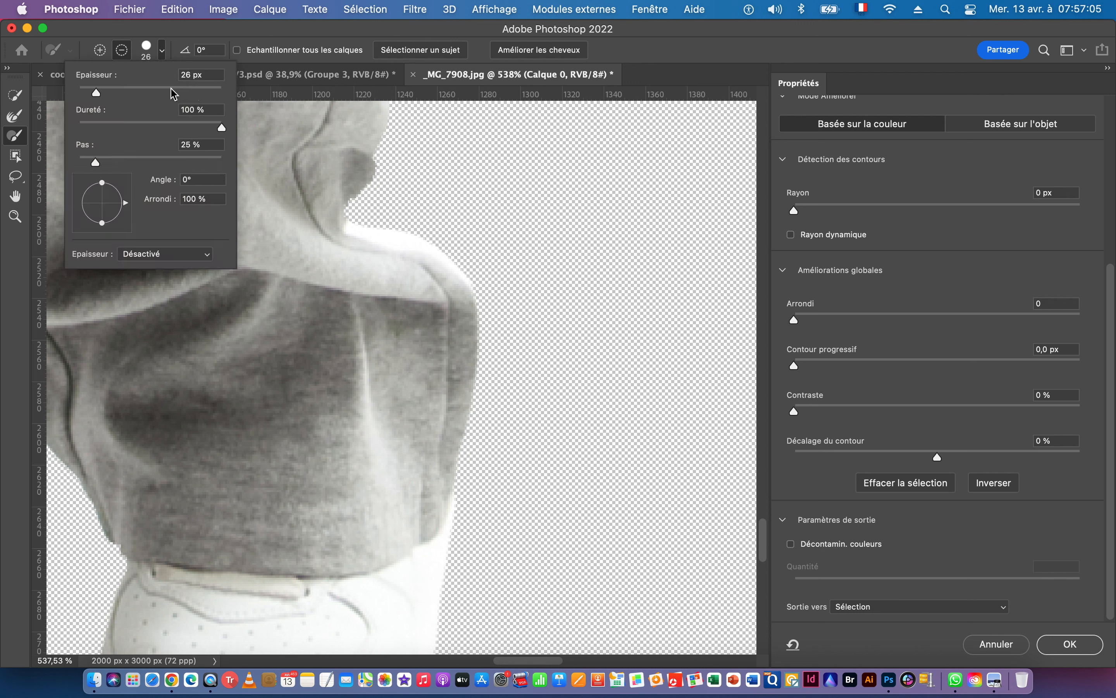
left_click_drag(96, 97, 88, 97)
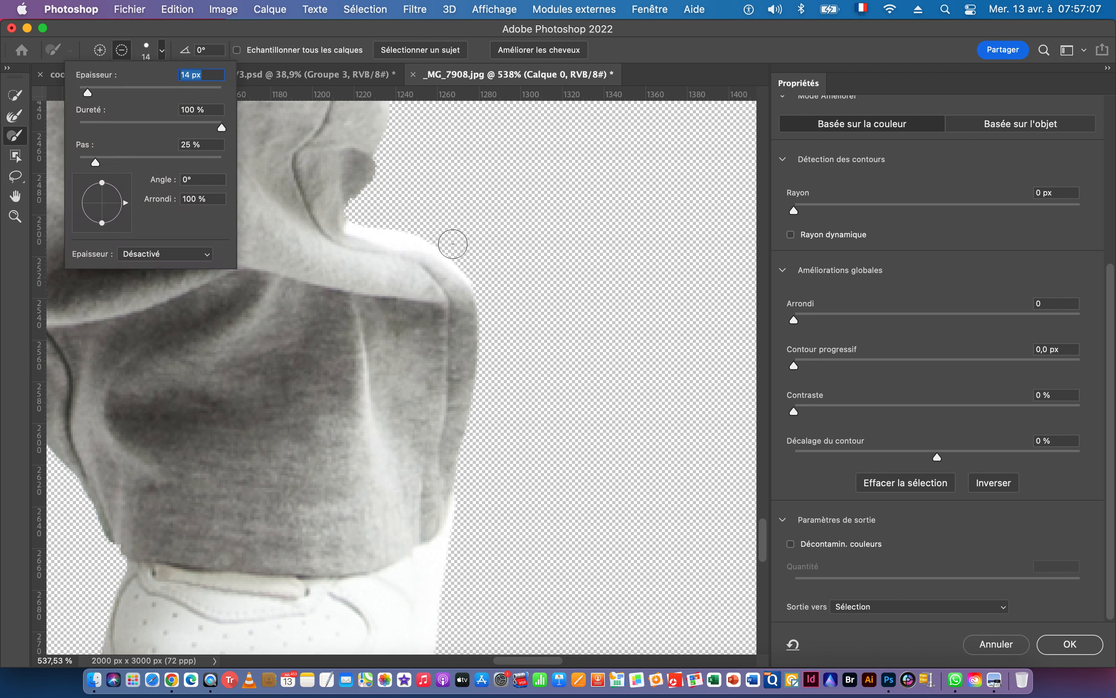
mouse_move(469, 253)
left_mouse_down()
mouse_move(364, 219)
mouse_move(379, 187)
mouse_move(362, 207)
mouse_move(364, 228)
left_mouse_up()
- Set Arrondi to 2, Contour progressif to 0,7 px and Contraste to 23 %, and choose Nouveau calque avec masque de fusion as the output
left_click_drag(470, 444, 378, 431)
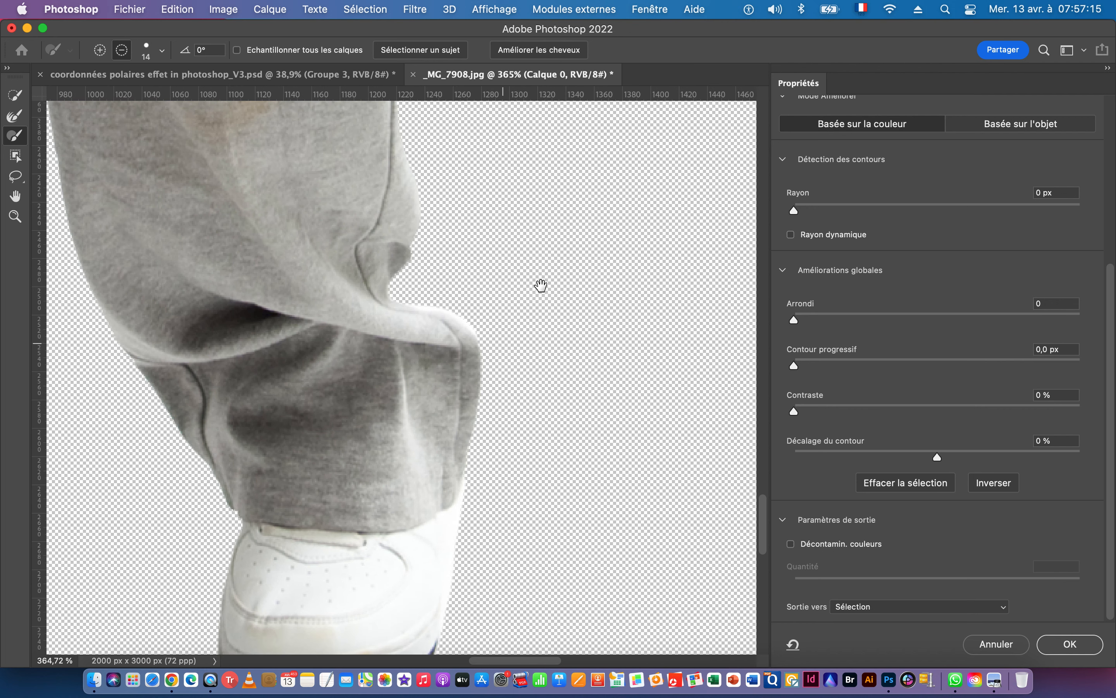
left_click_drag(466, 444, 358, 439)
left_click_drag(424, 340, 546, 366)
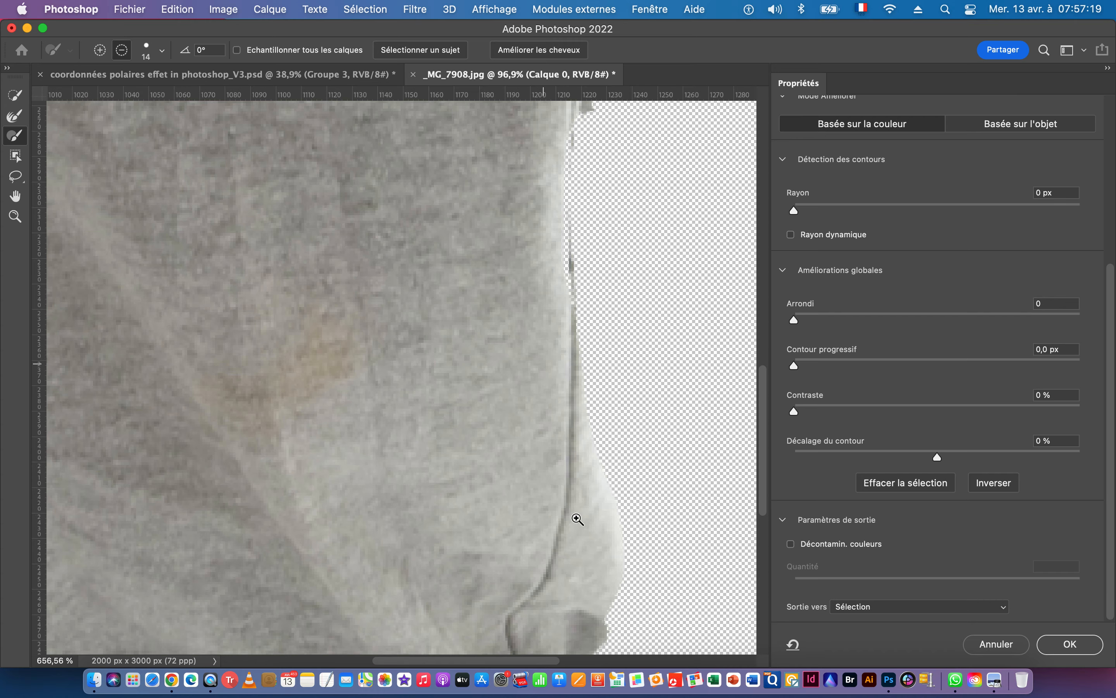
left_click_drag(578, 519, 439, 443)
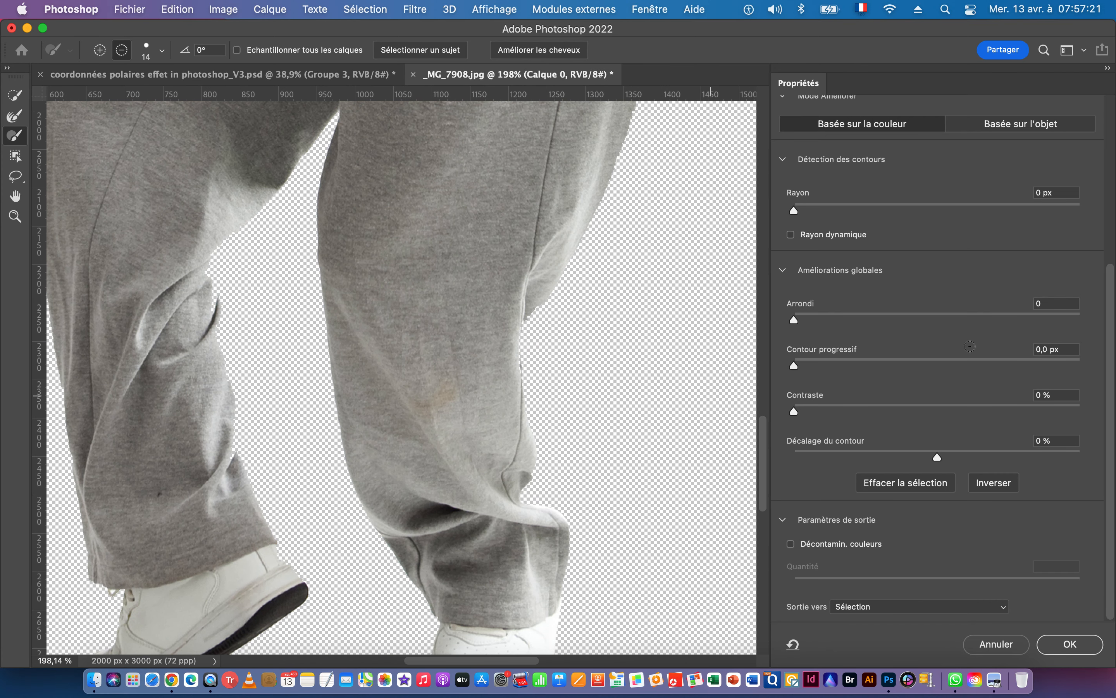
left_click_drag(793, 412, 861, 416)
left_click_drag(794, 367, 807, 371)
left_click(807, 371)
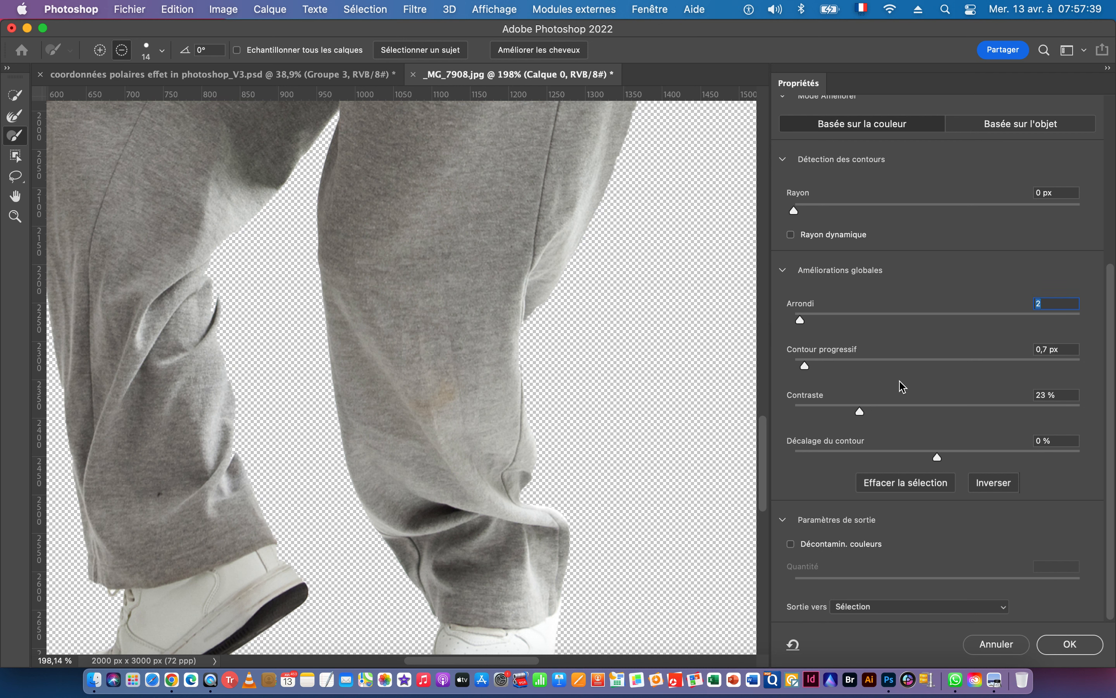
left_click(874, 608)
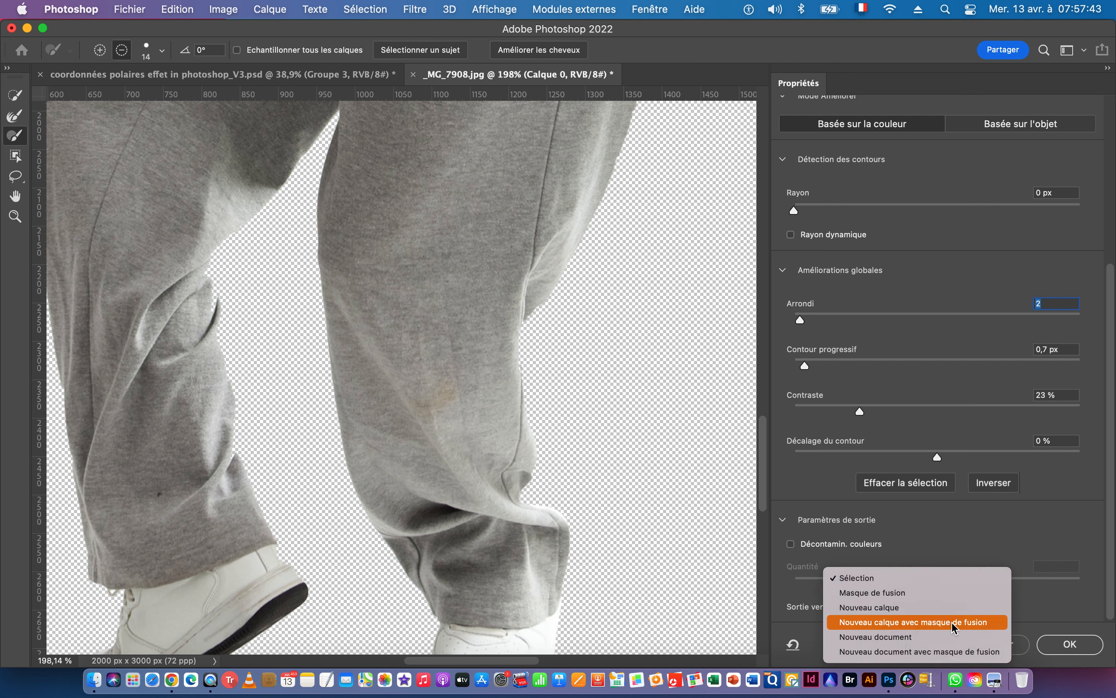
left_click(943, 623)
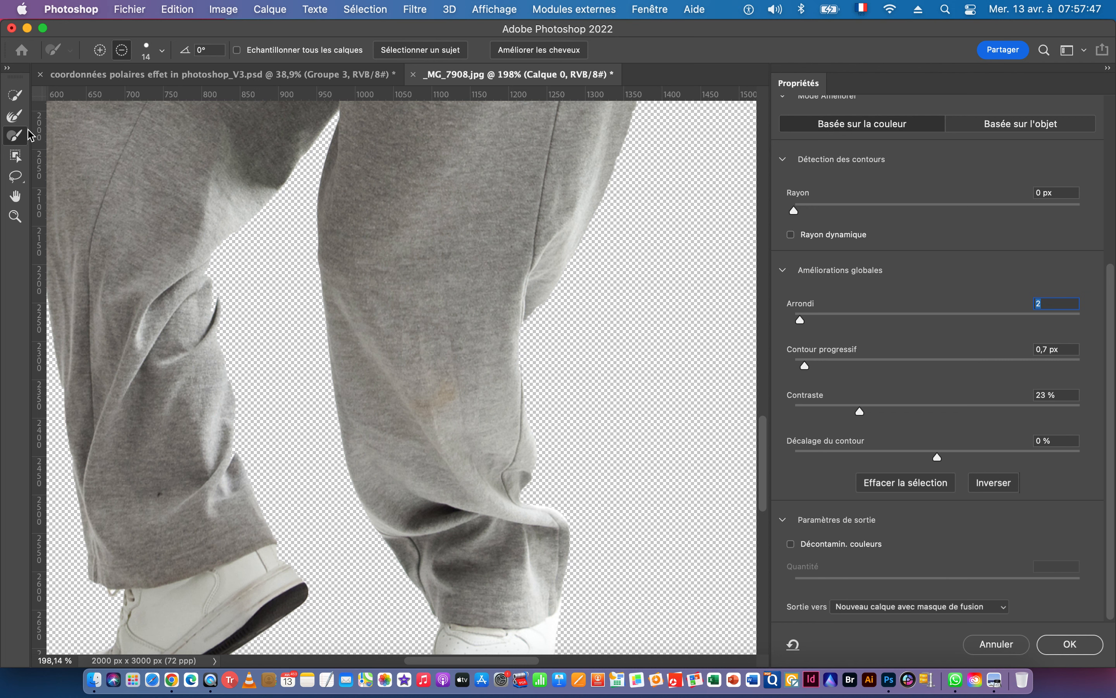
- Paint the missing outer seam of the standing leg's trousers back into the cutout and trim the excess beside it with the Brush
left_click_drag(570, 343, 632, 335)
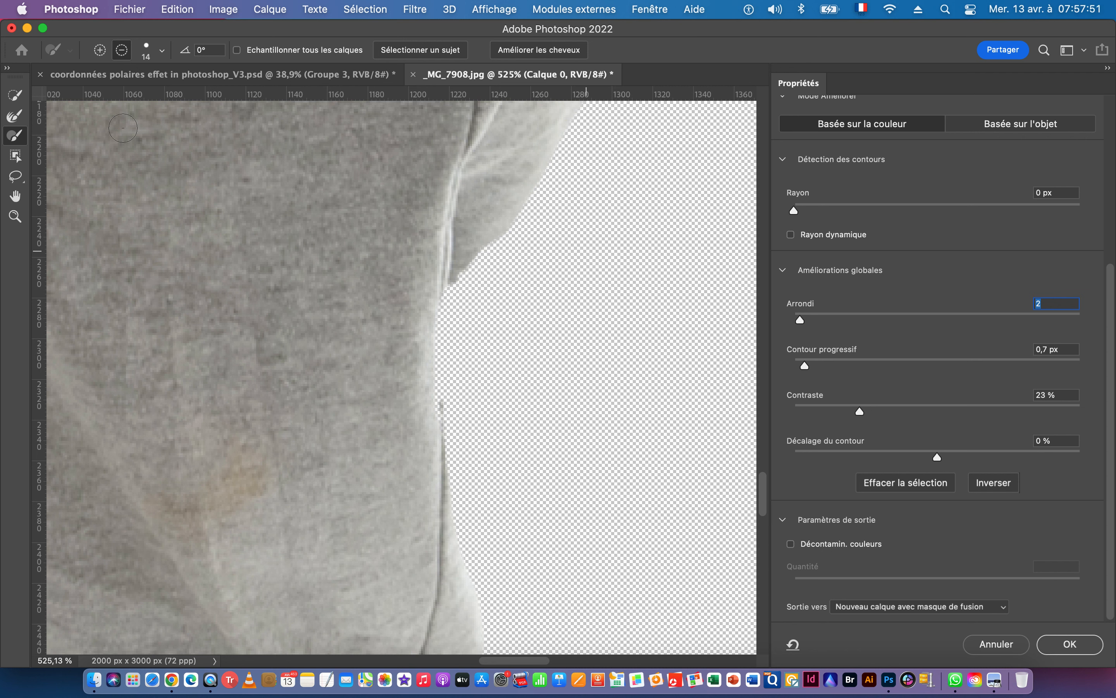
left_click(102, 50)
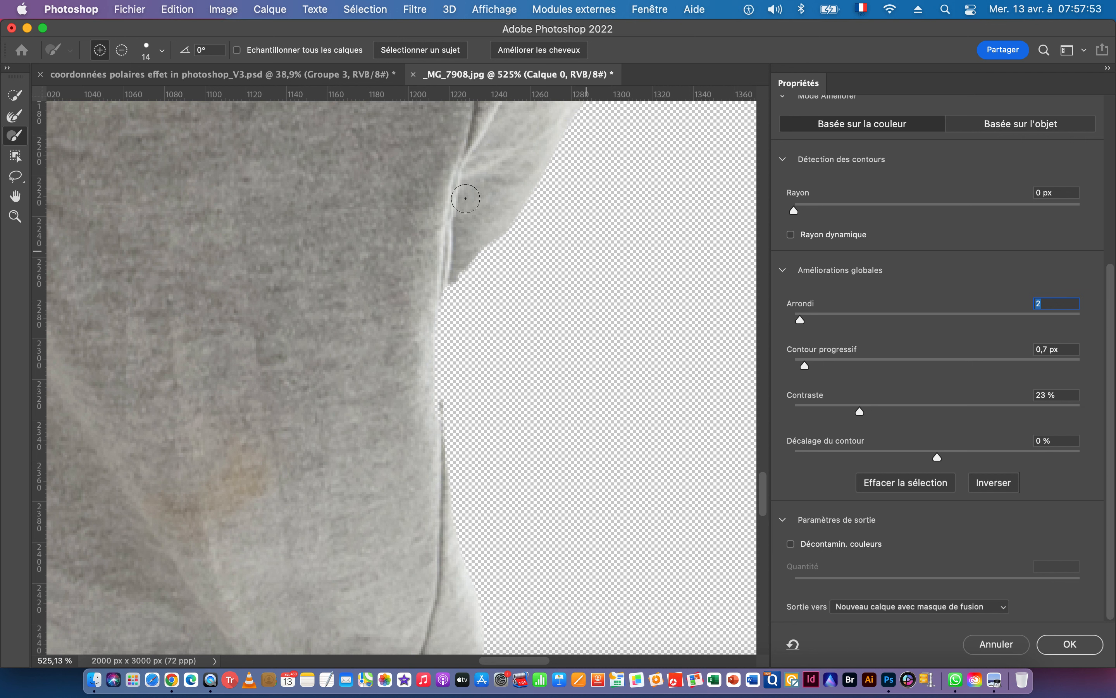
mouse_move(521, 189)
left_mouse_down()
mouse_move(411, 341)
mouse_move(454, 282)
mouse_move(433, 348)
mouse_move(444, 596)
mouse_move(433, 337)
left_mouse_up()
left_click(121, 51)
mouse_move(471, 327)
left_mouse_down()
mouse_move(476, 306)
mouse_move(461, 326)
mouse_move(473, 313)
mouse_move(467, 362)
left_mouse_up()
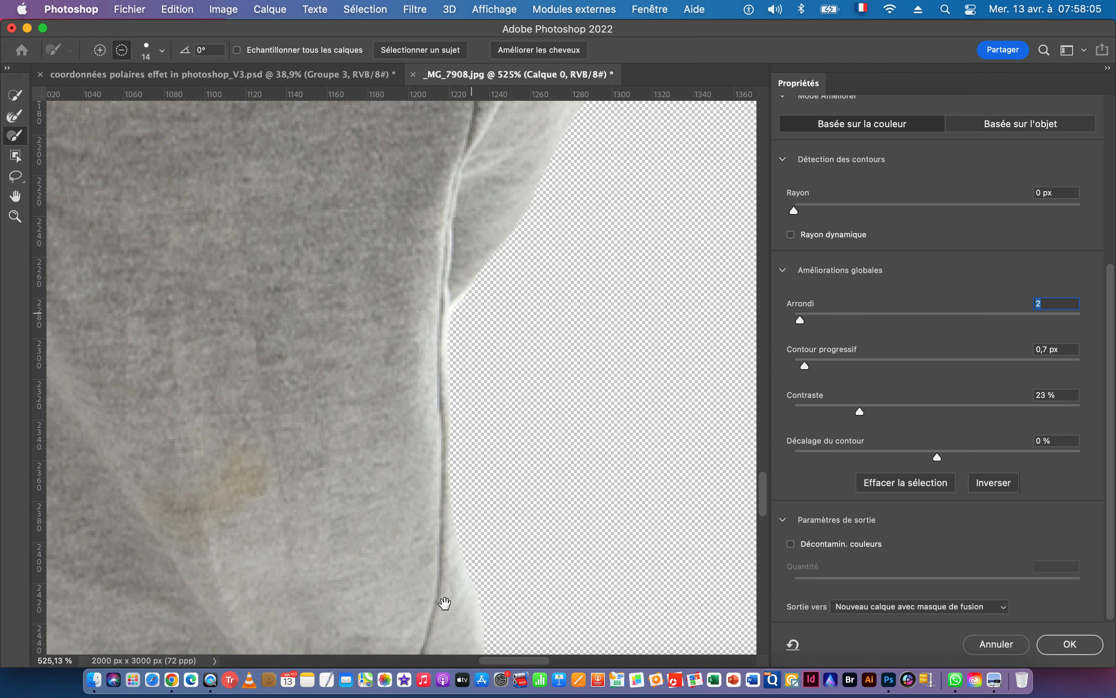
left_click_drag(554, 160, 362, 531)
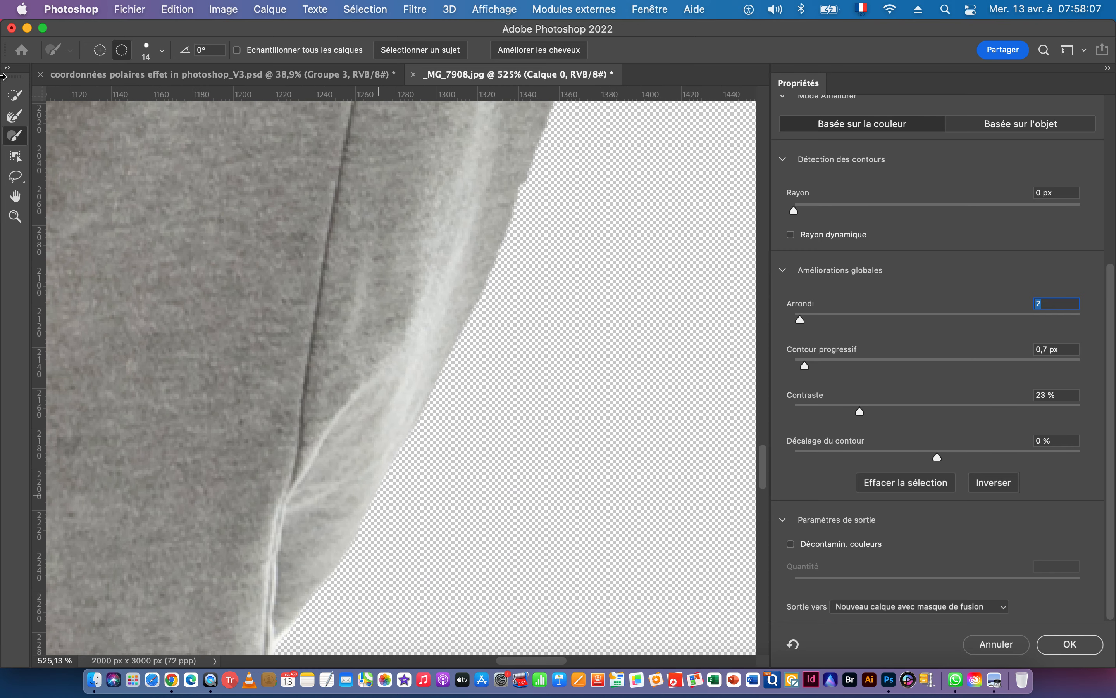
- Refine the outer contour of the standing leg's trousers with the Amélioration des contours brush at 20 px
left_click(14, 116)
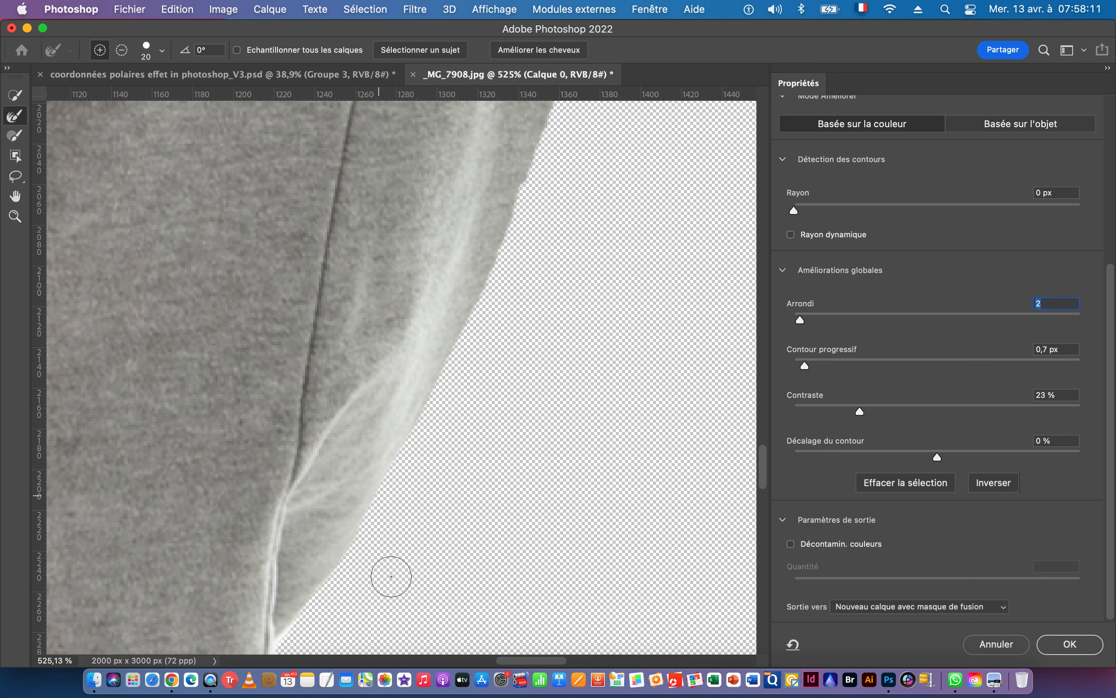
mouse_move(356, 543)
left_mouse_down()
mouse_move(487, 310)
mouse_move(505, 265)
mouse_move(475, 320)
mouse_move(536, 157)
left_mouse_up()
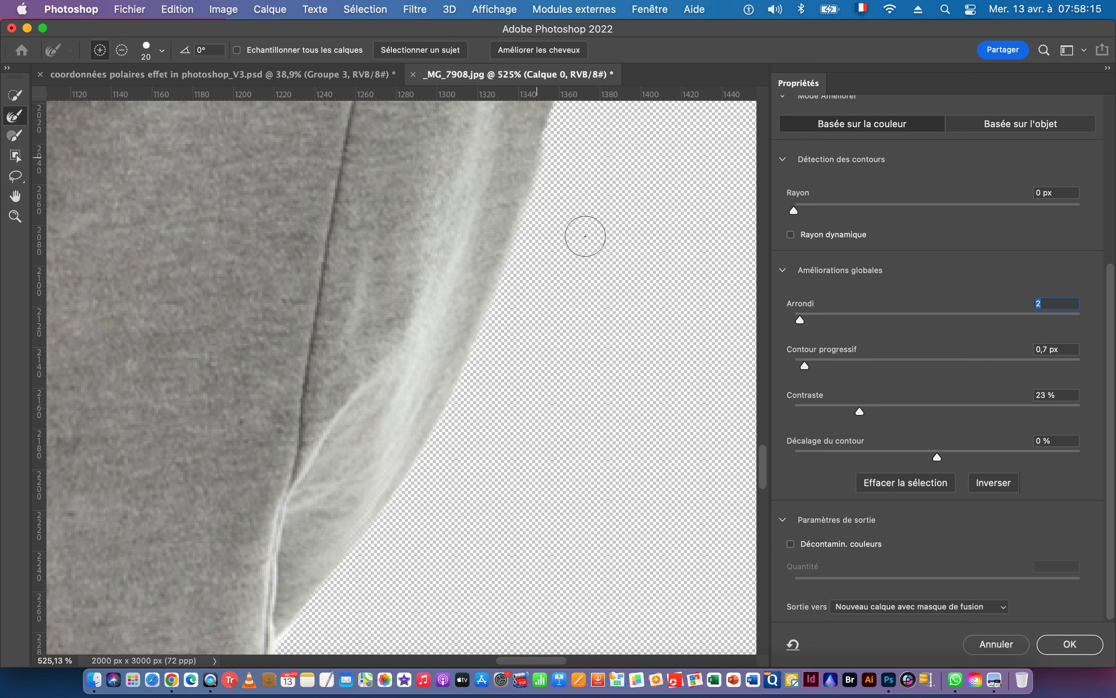
key("super+minus")
key("super+minus")
key("super+minus")
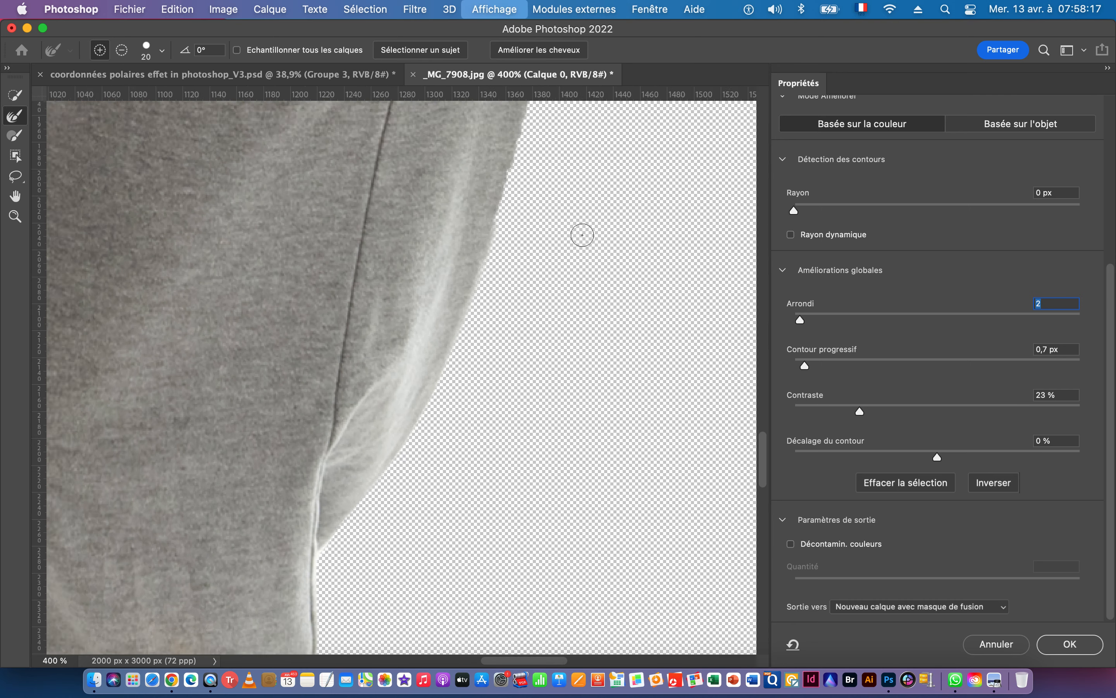
mouse_move(534, 237)
left_mouse_down()
mouse_move(499, 540)
mouse_move(458, 502)
mouse_move(513, 243)
mouse_move(550, 172)
left_mouse_up()
left_click_drag(534, 276, 519, 379)
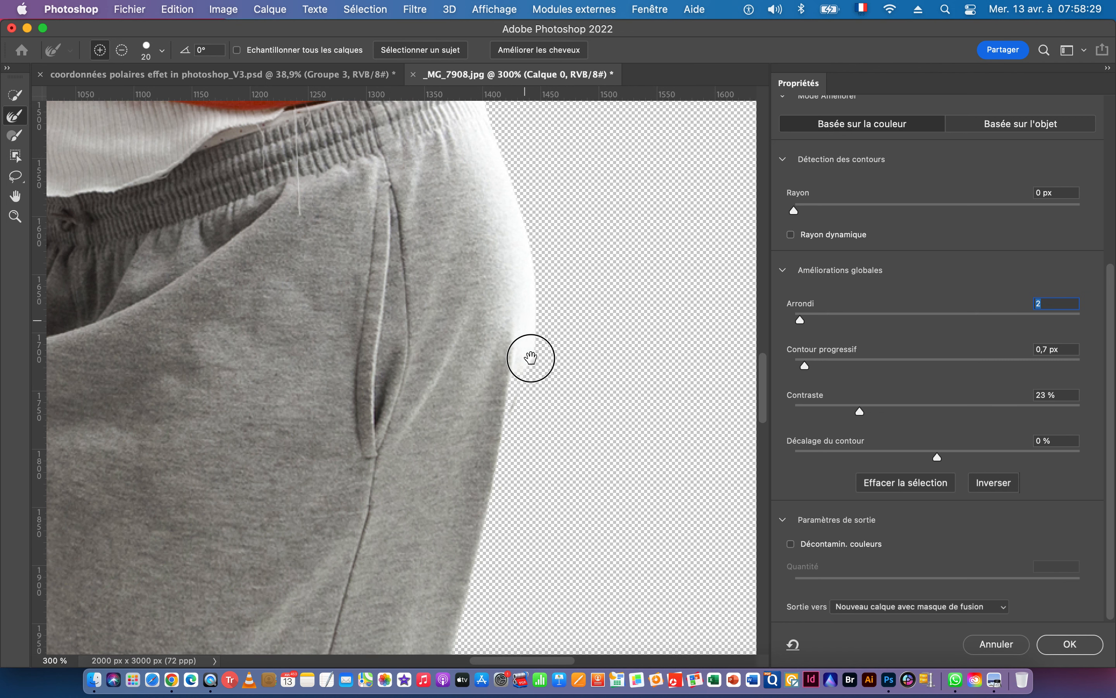
- Refine the trouser contour at the hip and waistband, then remove the leftover pale fringe there with the 14 px Brush in subtract mode
scroll(523, 346, "up", 5)
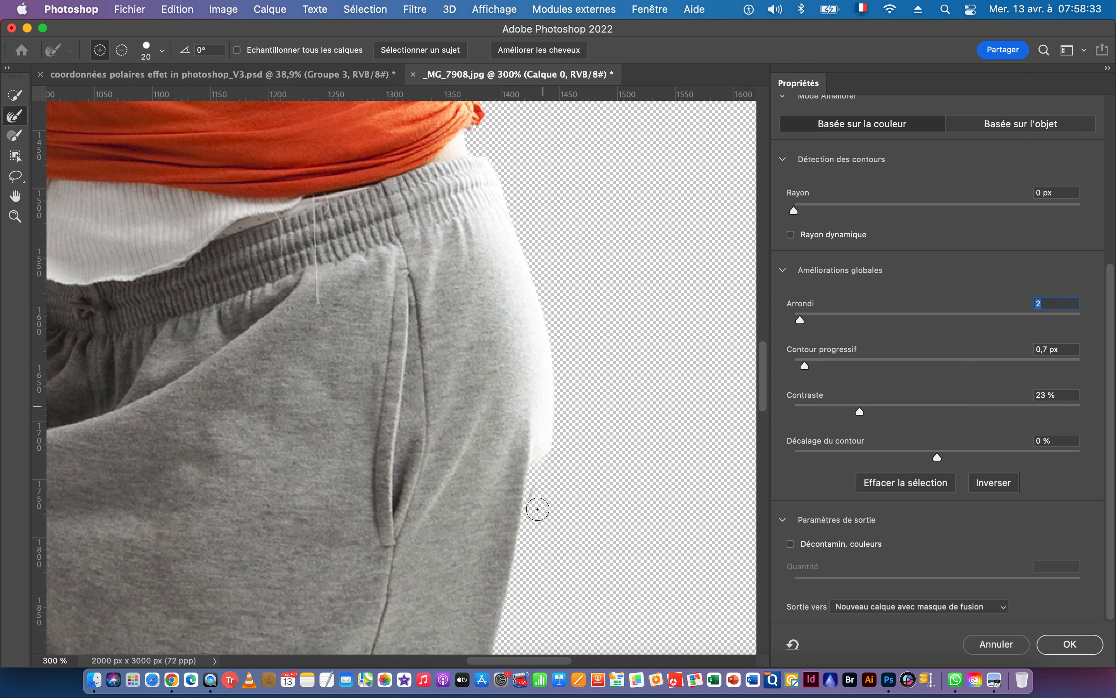
mouse_move(533, 499)
left_mouse_down()
mouse_move(550, 298)
mouse_move(552, 308)
mouse_move(551, 435)
mouse_move(537, 231)
mouse_move(550, 446)
mouse_move(531, 245)
mouse_move(514, 185)
mouse_move(516, 218)
mouse_move(487, 134)
left_mouse_up()
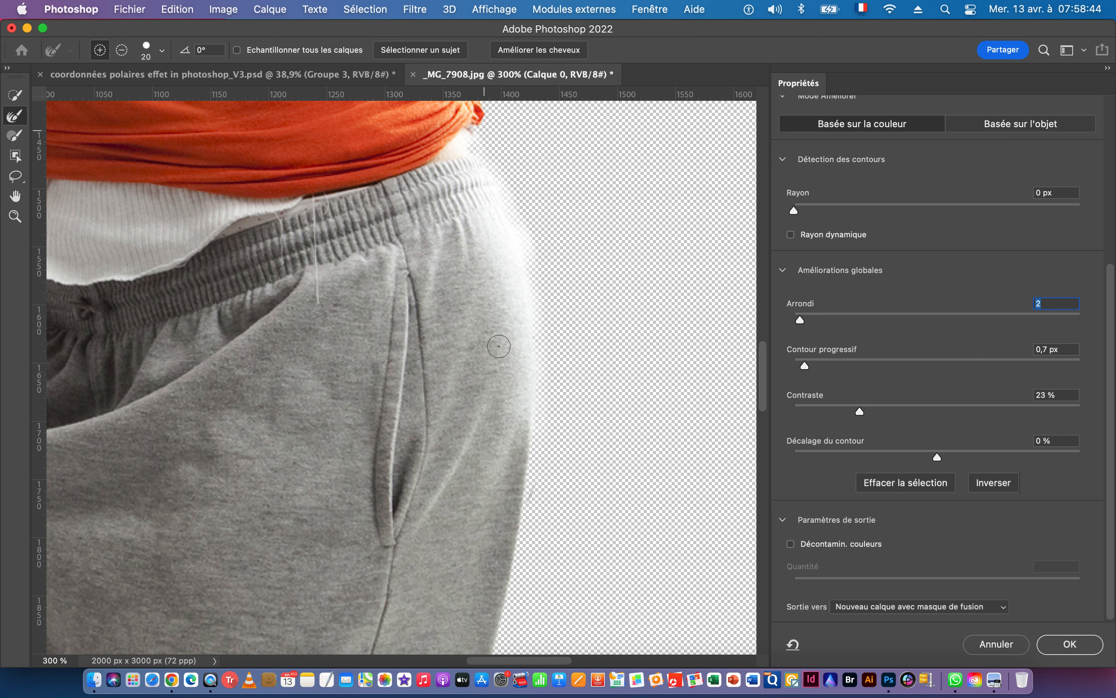
left_click(15, 135)
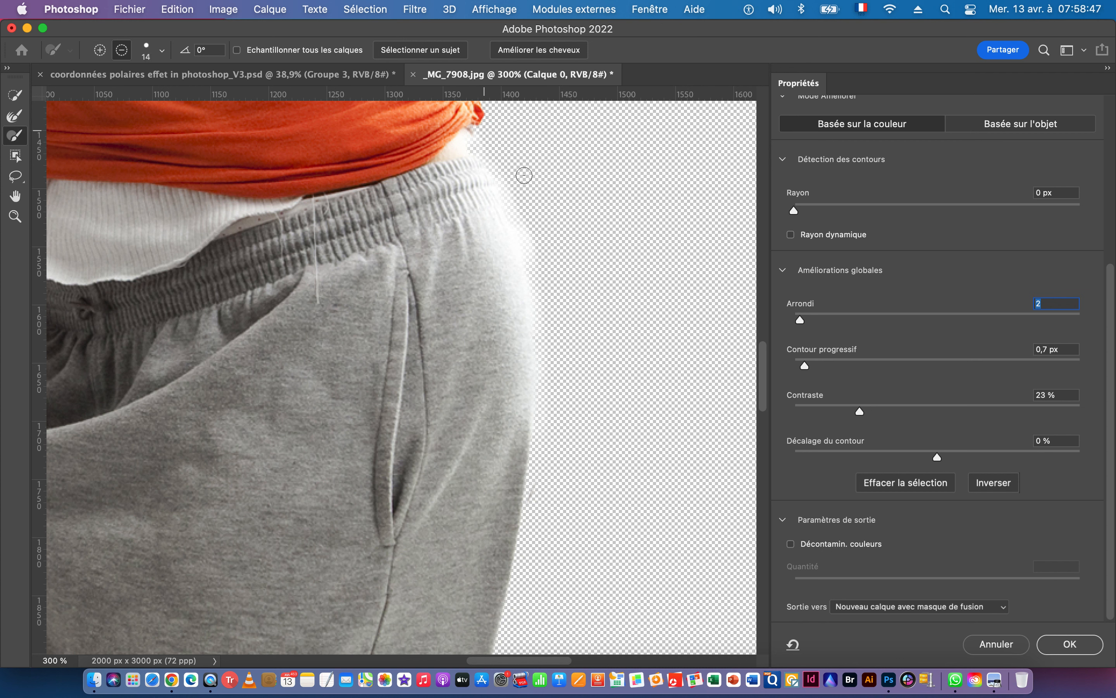
left_click_drag(481, 139, 514, 210)
mouse_move(525, 242)
left_mouse_down()
mouse_move(541, 348)
mouse_move(532, 530)
mouse_move(555, 404)
left_mouse_up()
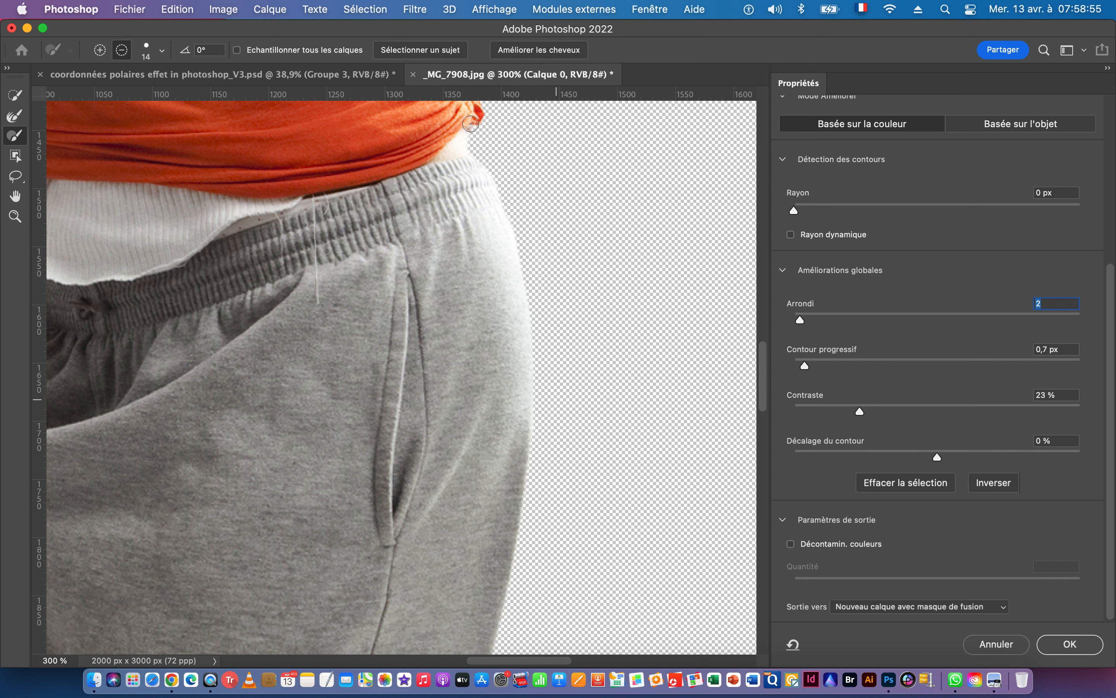
- Refine the back edge of the orange top from the gathered hem up towards the sleeve with the Amélioration des contours brush
key("space")
left_click_drag(502, 179, 519, 456)
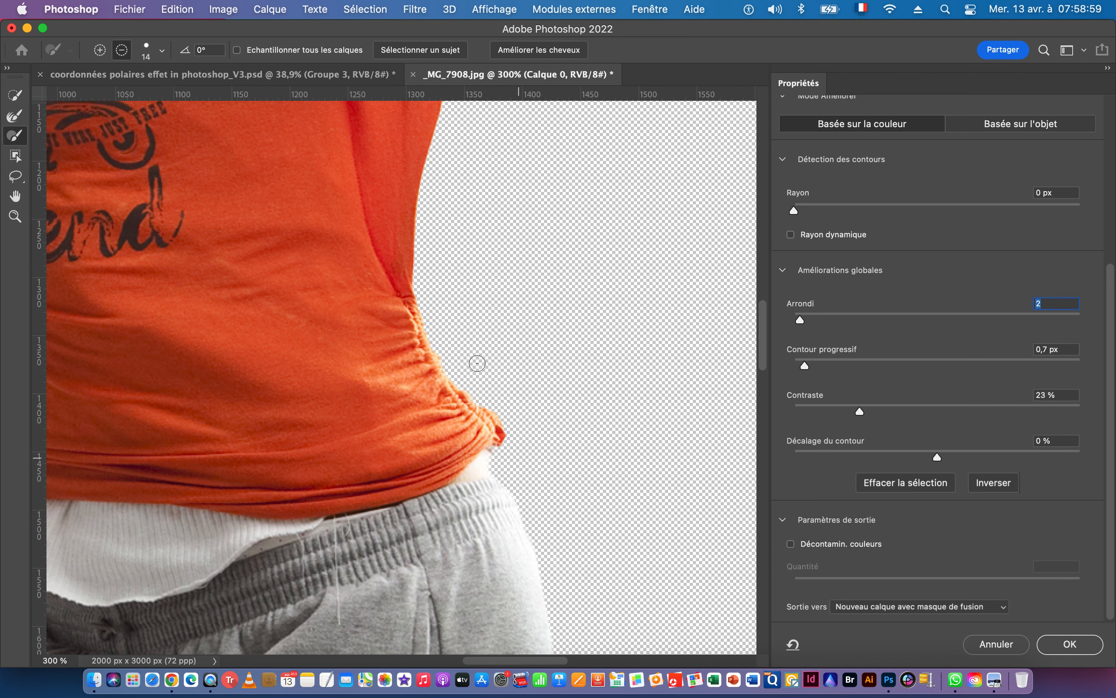
key("space")
left_click_drag(451, 206, 437, 325)
left_click(19, 117)
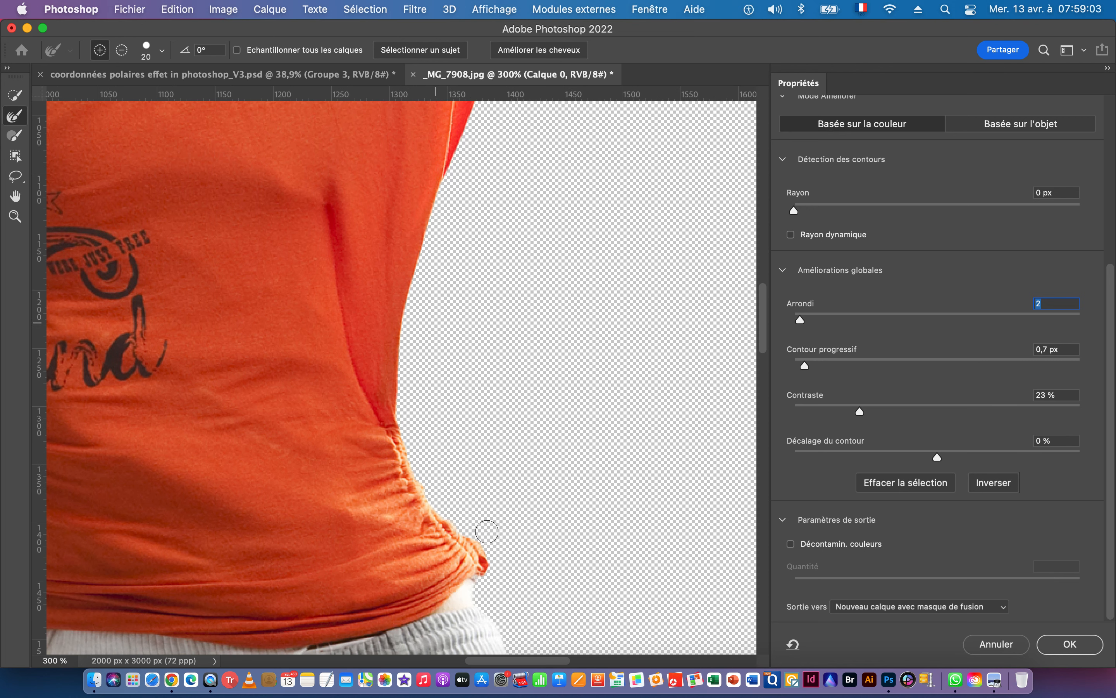
mouse_move(483, 567)
left_mouse_down()
mouse_move(483, 539)
mouse_move(451, 518)
mouse_move(409, 428)
mouse_move(406, 343)
mouse_move(462, 160)
left_mouse_up()
scroll(439, 419, "up", 10)
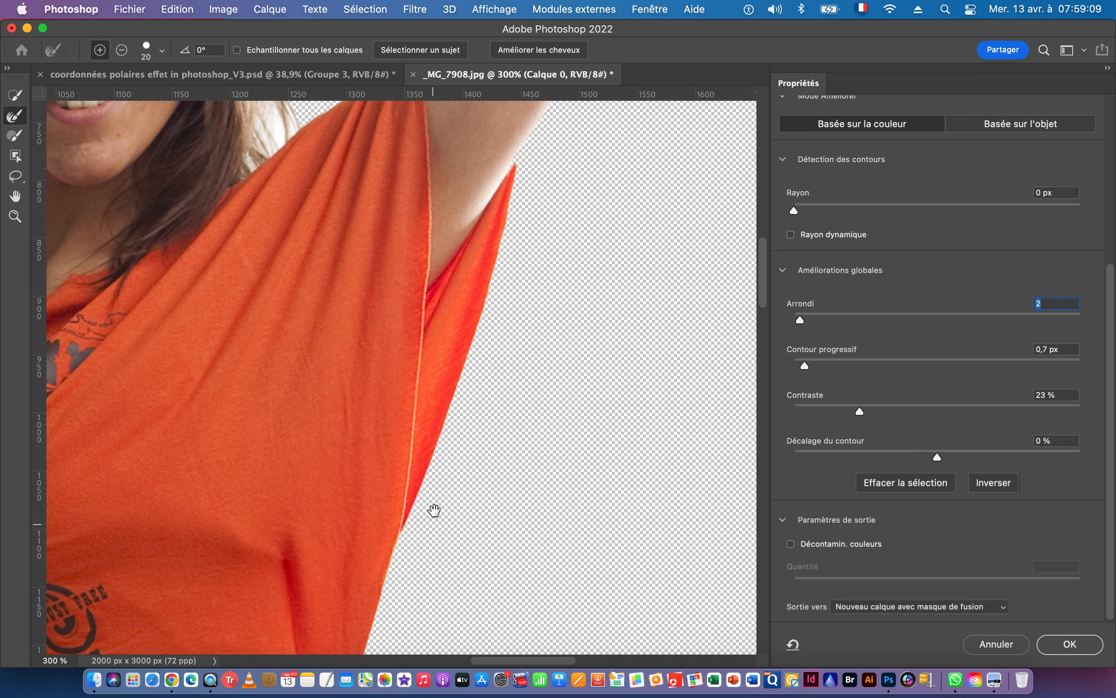
mouse_move(426, 492)
left_mouse_down()
mouse_move(516, 210)
mouse_move(546, 182)
mouse_move(498, 332)
mouse_move(451, 429)
mouse_move(414, 418)
left_mouse_up()
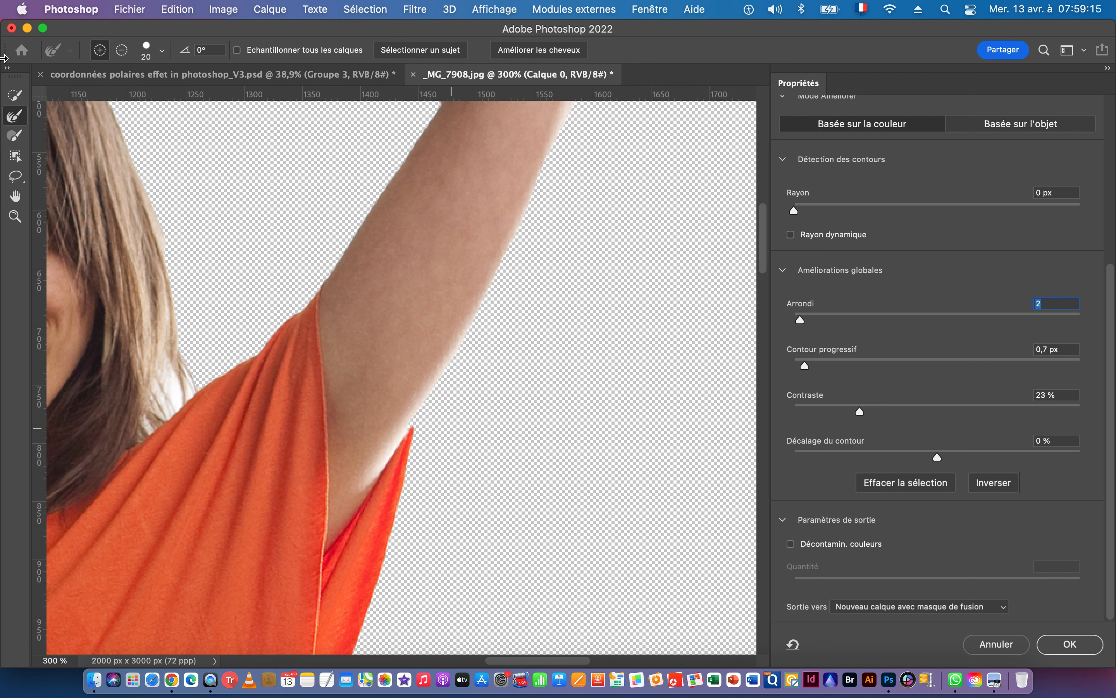
- Paint the missing skin along the raised arm's outer edge, from the sleeve tip up to the elbow, back in with the additive 14 px Brush
left_click(15, 134)
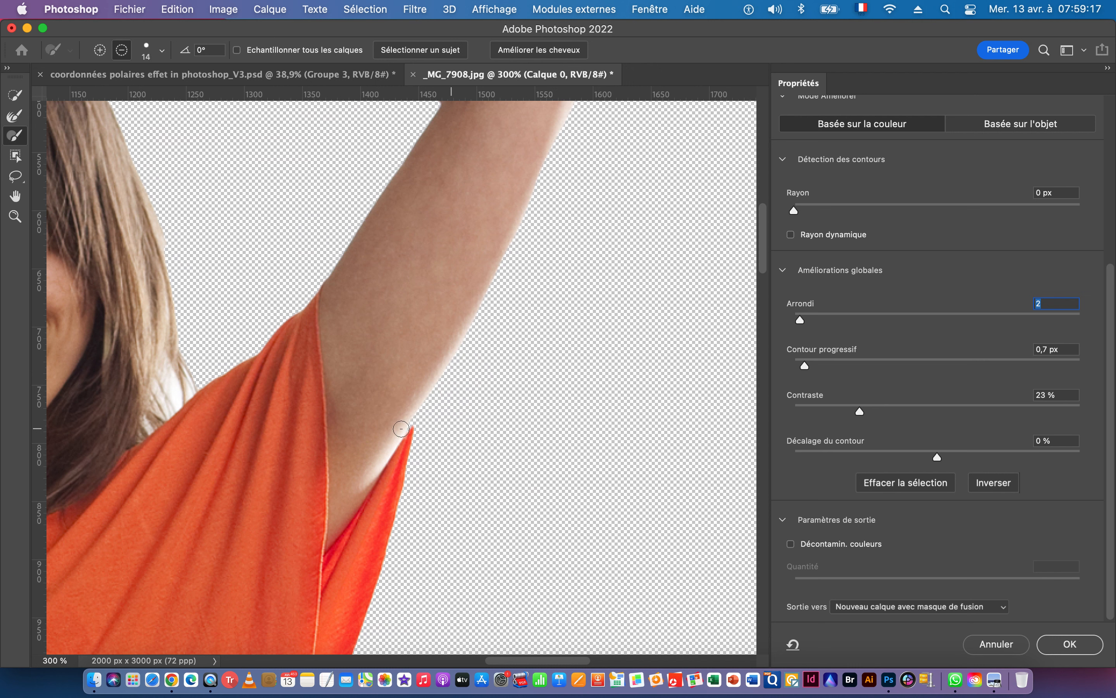
left_click(100, 50)
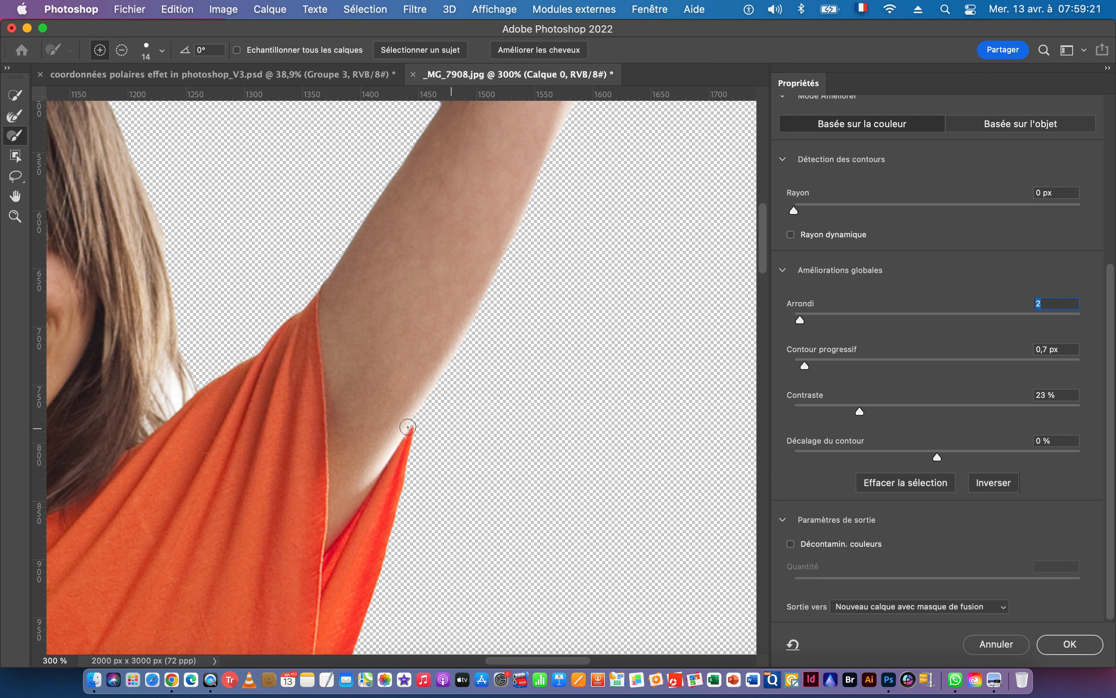
left_click_drag(405, 428, 475, 299)
left_click_drag(425, 431, 390, 411)
left_click_drag(528, 254, 494, 331)
left_click_drag(437, 410, 470, 402)
mouse_move(526, 206)
left_mouse_down()
mouse_move(416, 448)
mouse_move(382, 490)
left_mouse_up()
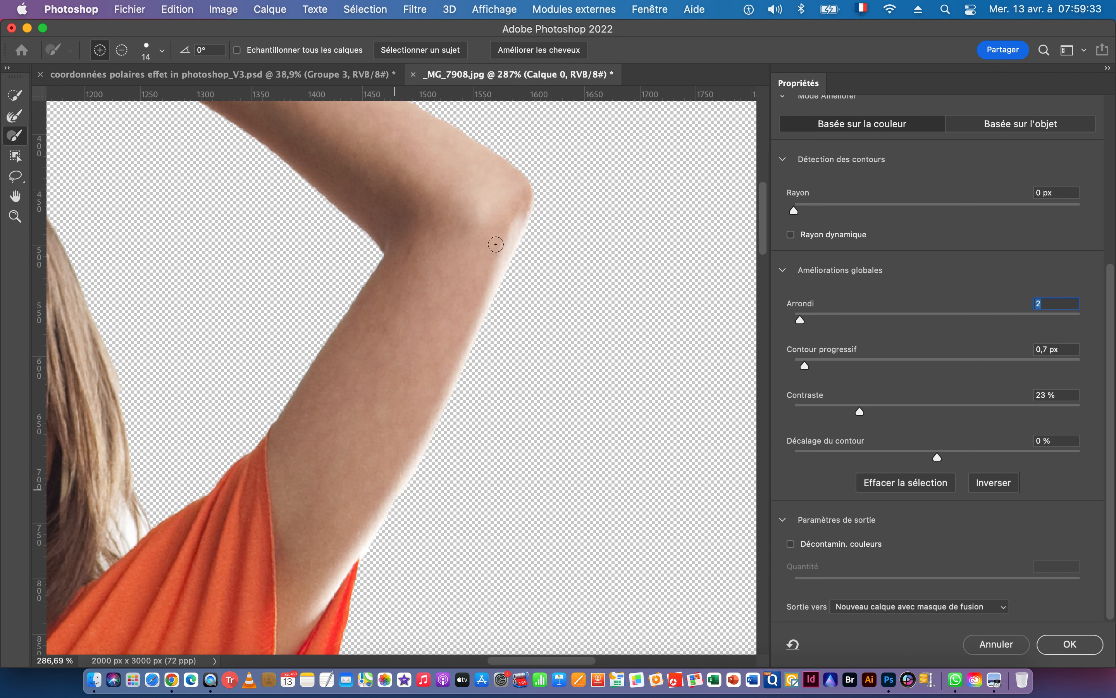
- Refine the hair contour beside the face and across the crown with the Amélioration des contours brush to clear the white background
left_click_drag(371, 230, 553, 491)
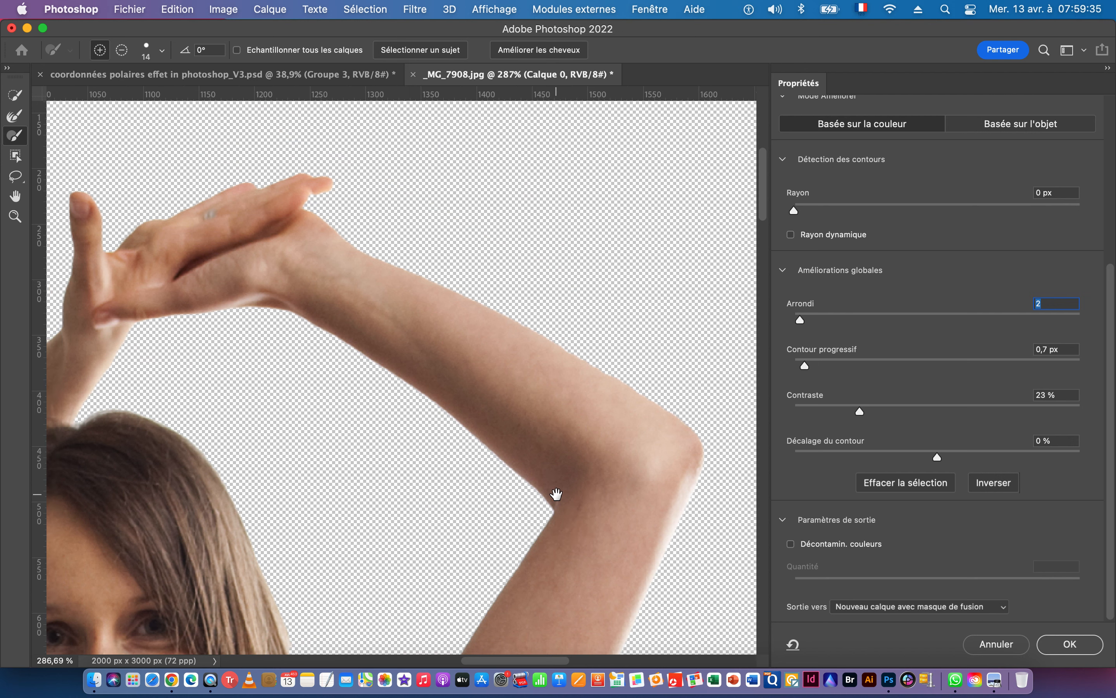
left_click_drag(372, 334, 588, 262)
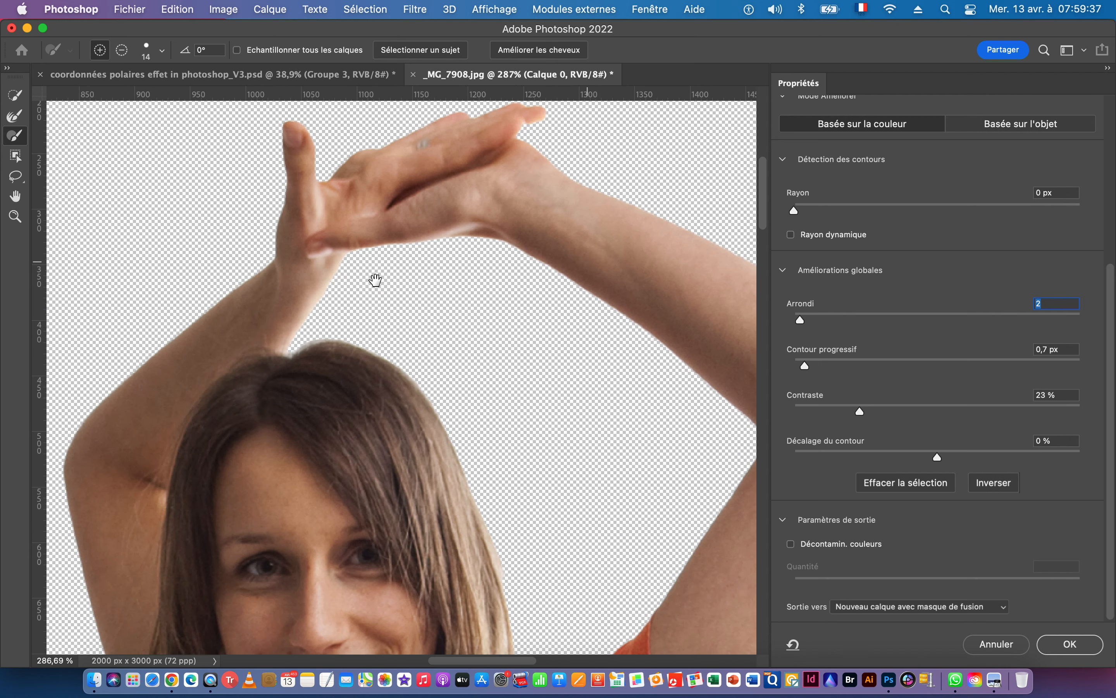
left_click_drag(367, 416, 471, 199)
left_click_drag(580, 555, 501, 325)
left_click(15, 116)
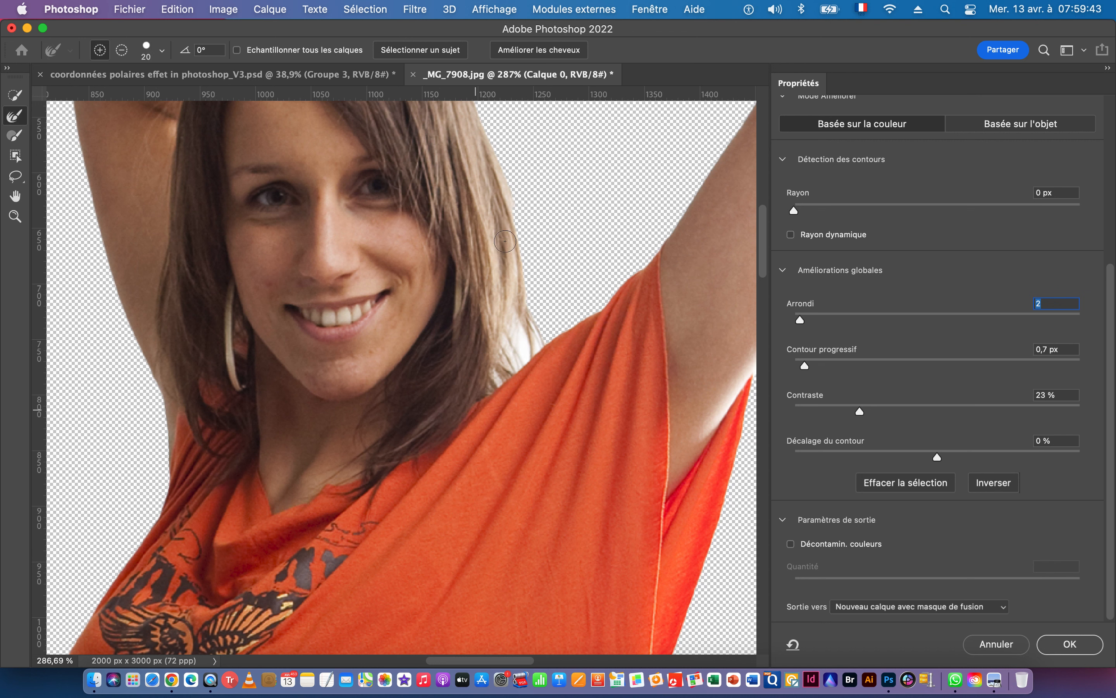
mouse_move(493, 145)
left_mouse_down()
mouse_move(537, 343)
mouse_move(523, 365)
mouse_move(514, 350)
mouse_move(502, 357)
mouse_move(493, 380)
mouse_move(511, 327)
mouse_move(535, 346)
left_mouse_up()
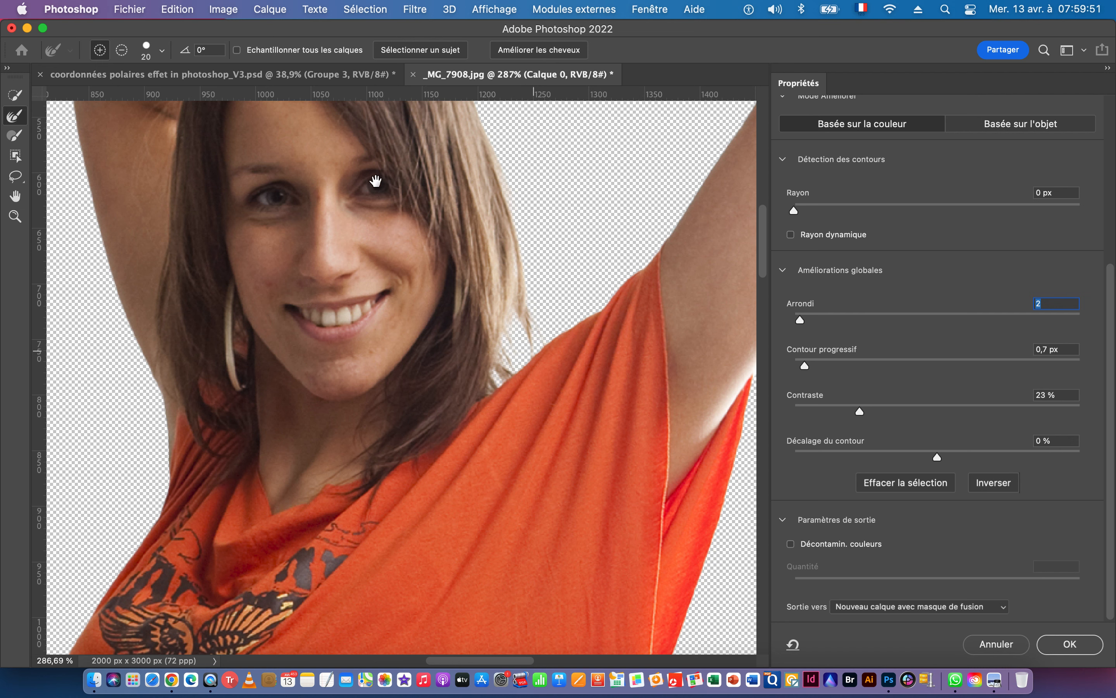
left_click_drag(376, 181, 577, 385)
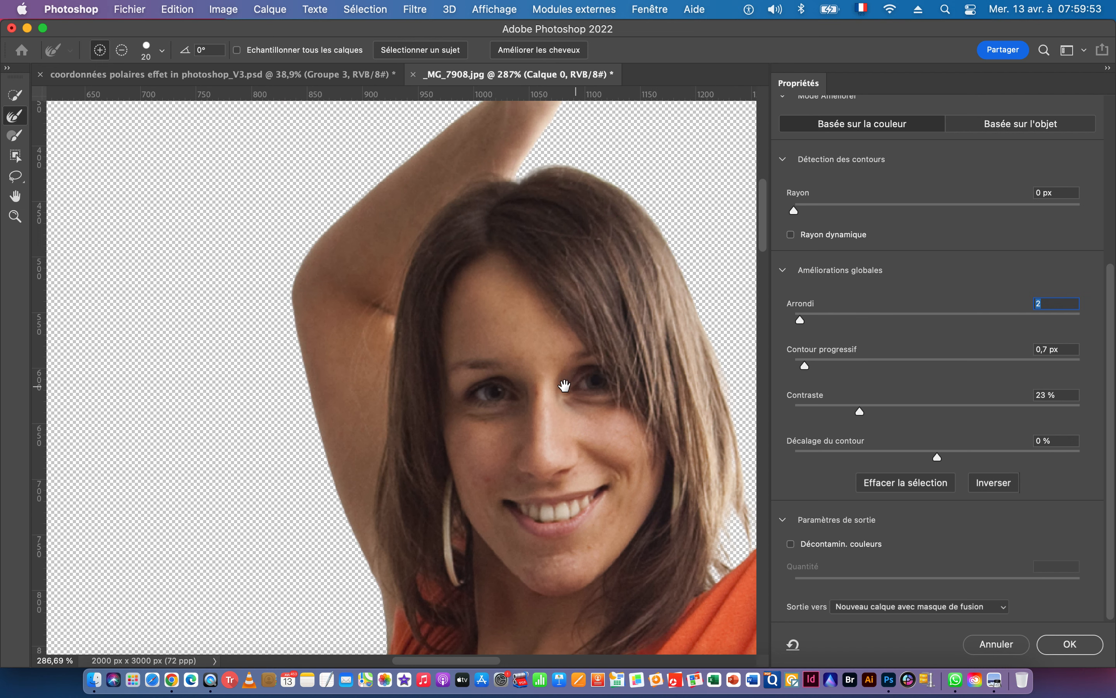
mouse_move(579, 167)
left_mouse_down()
mouse_move(557, 162)
mouse_move(510, 194)
left_mouse_up()
- Paint the missing inner edge of the bent leg's trousers behind the knee and down the calf back in with the additive 14 px Brush
scroll(444, 545, "down", 10)
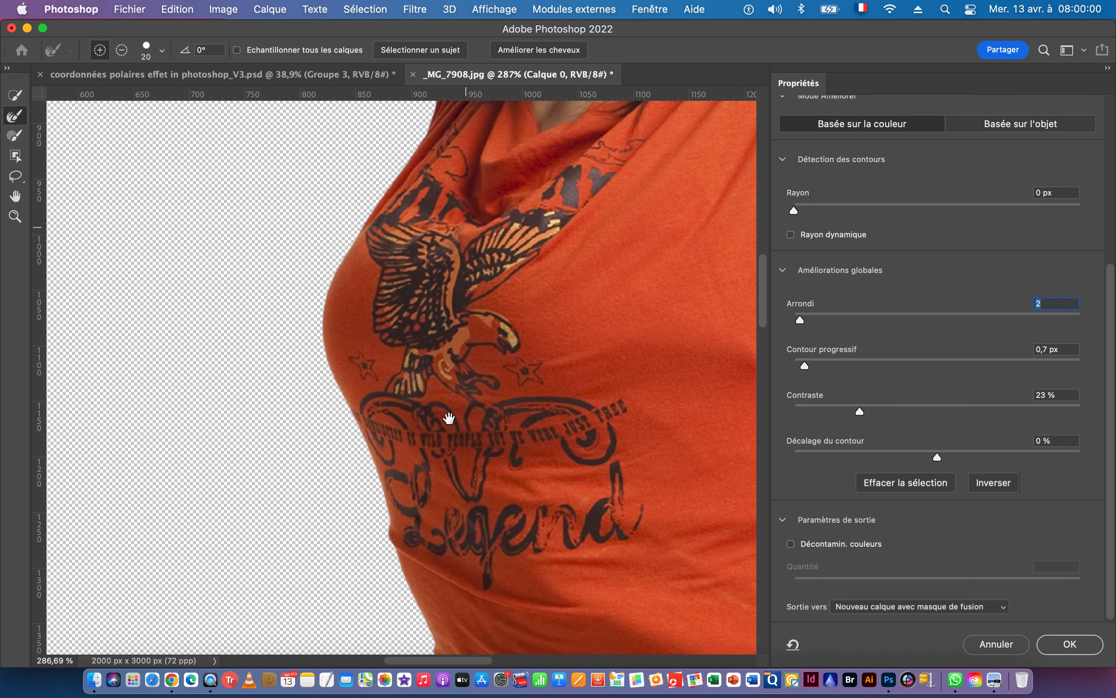
left_click_drag(449, 417, 434, 254)
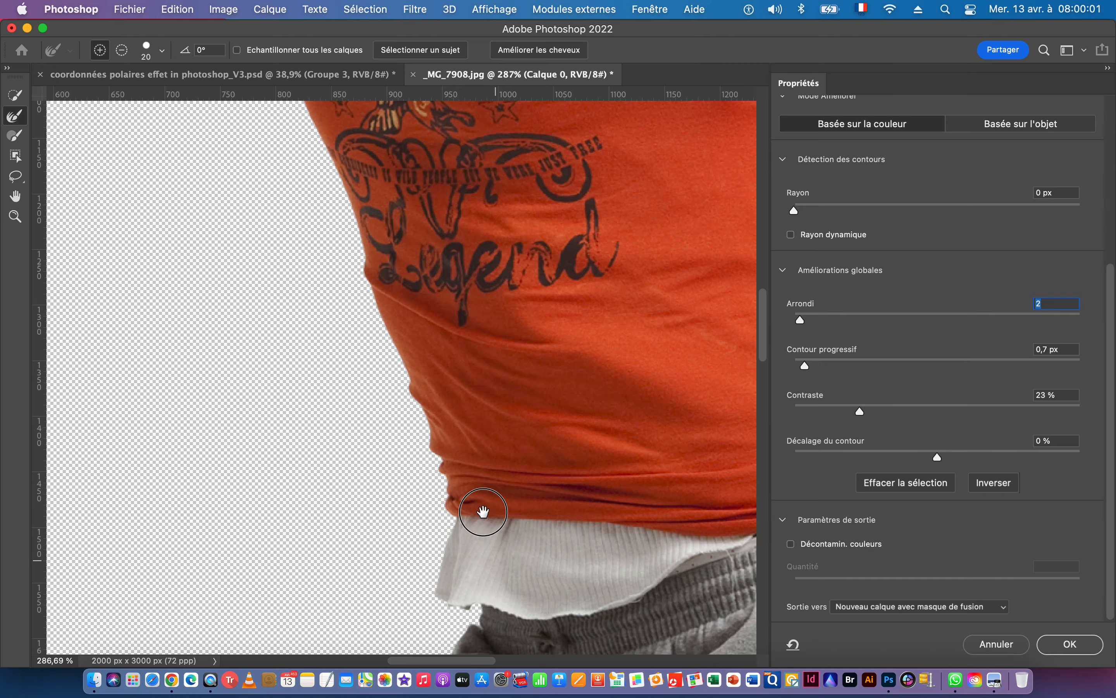
left_click_drag(481, 514, 426, 261)
left_click_drag(365, 476, 498, 317)
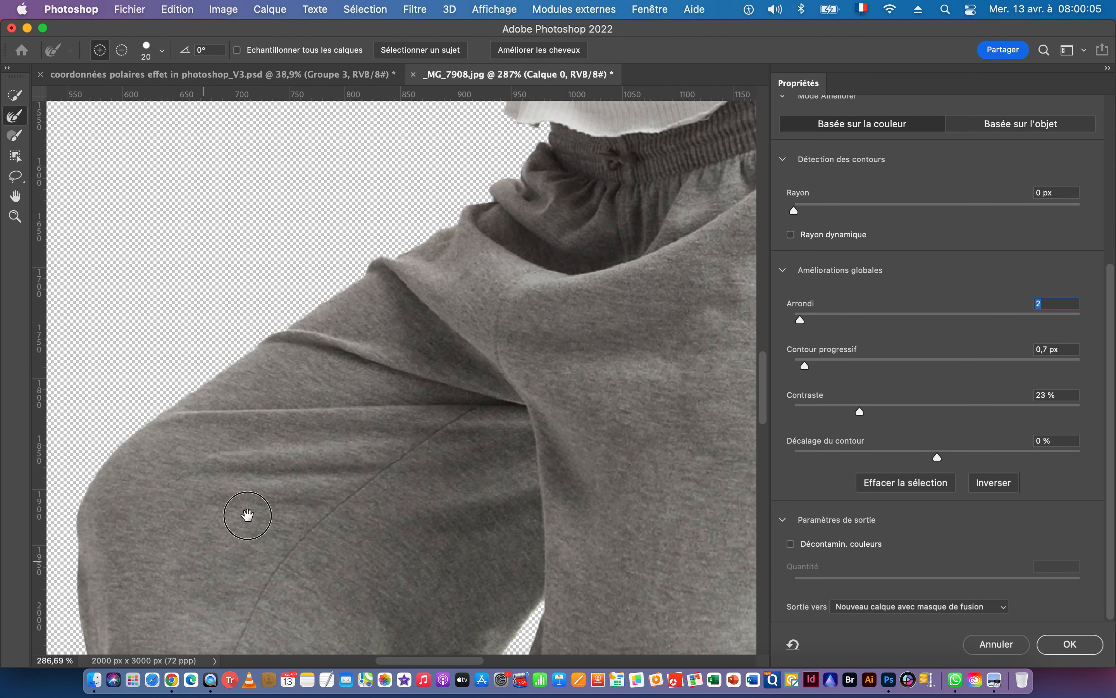
left_click_drag(247, 516, 399, 336)
left_click_drag(331, 579, 272, 324)
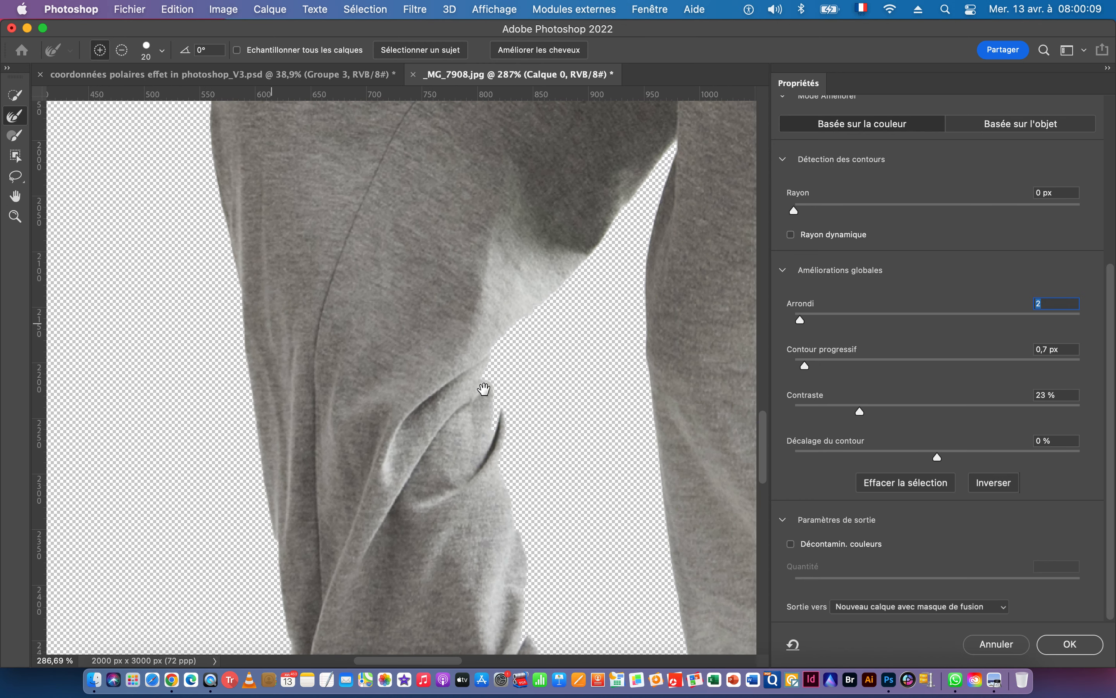
left_click(15, 136)
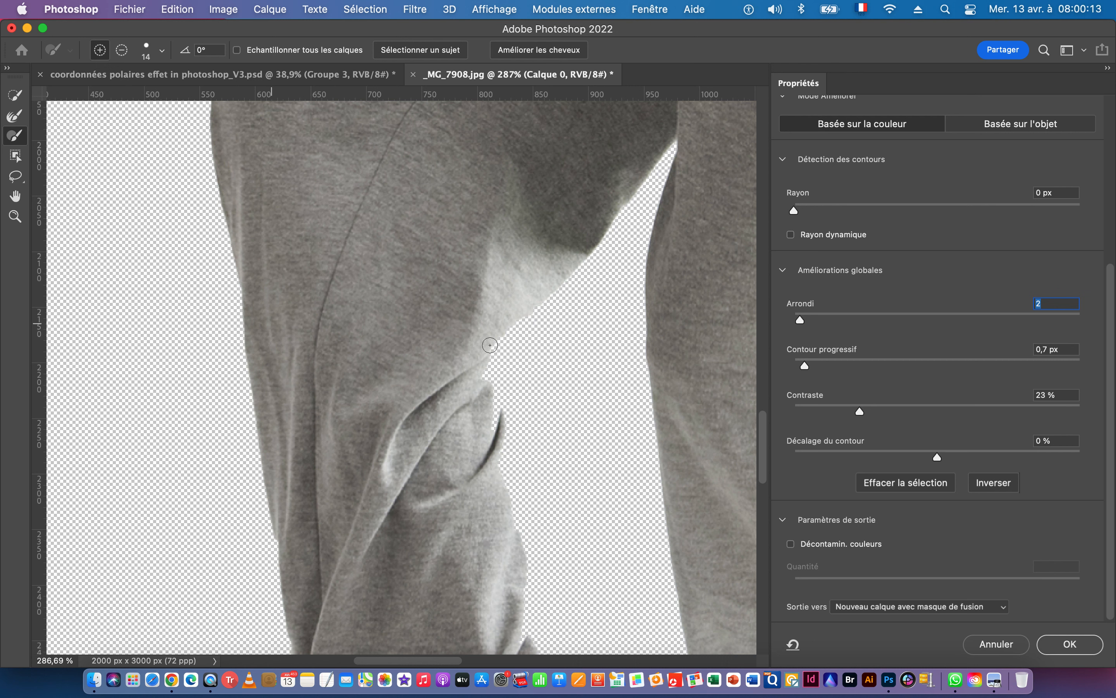
mouse_move(550, 285)
left_mouse_down()
mouse_move(496, 331)
mouse_move(476, 376)
mouse_move(481, 352)
mouse_move(489, 432)
mouse_move(496, 338)
mouse_move(511, 316)
mouse_move(487, 358)
left_mouse_up()
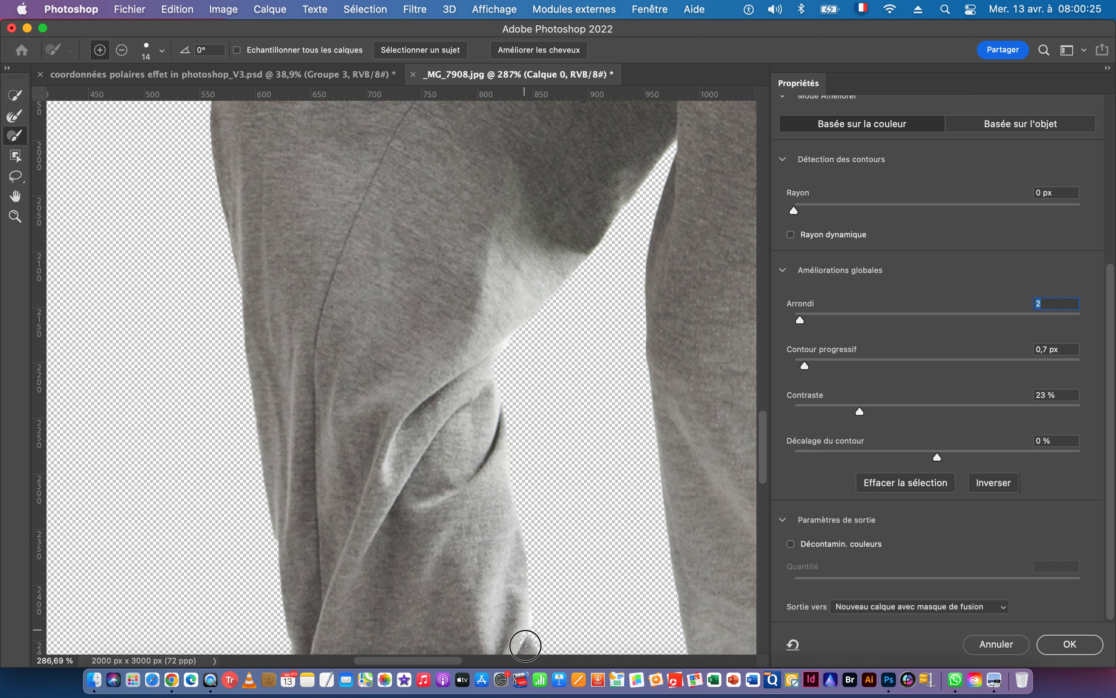
left_click_drag(511, 499, 522, 568)
- Restore the rear edge of the bent leg's lower trousers and shoe heel with the additive Brush
scroll(533, 586, "down", 10)
scroll(533, 586, "right", 3)
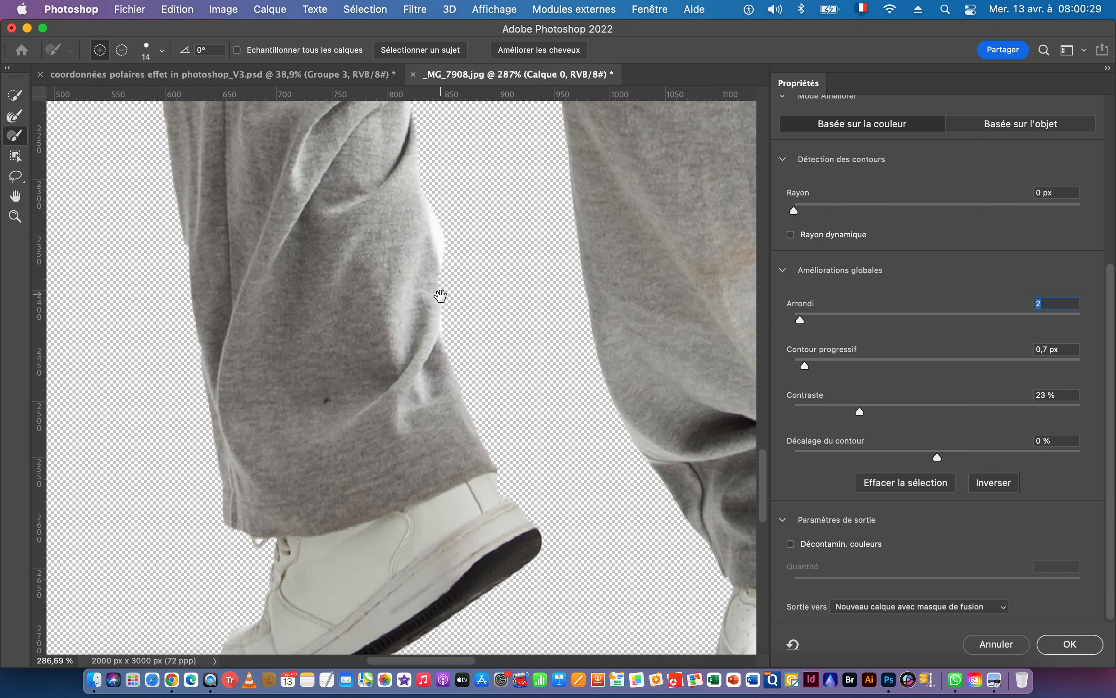
left_click_drag(436, 278, 468, 428)
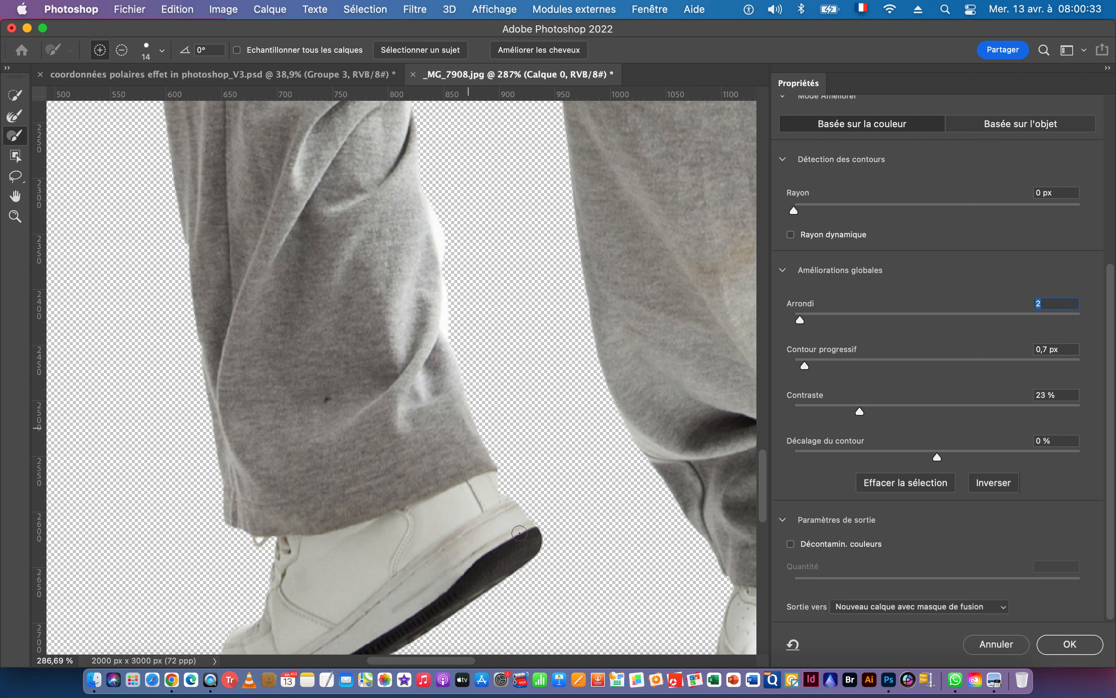
left_click_drag(532, 528, 458, 400)
- Refine the rear contour of the bent leg from the shoe heel up to the calf with the Amélioration des contours brush
left_click(18, 119)
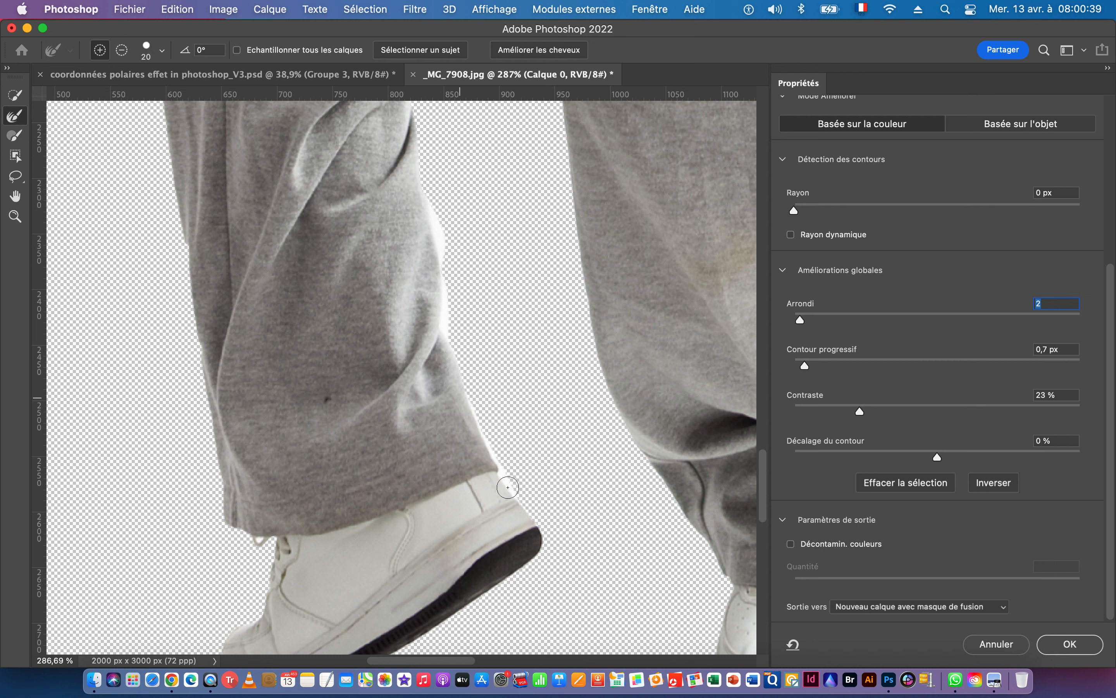
mouse_move(521, 500)
left_mouse_down()
mouse_move(446, 300)
mouse_move(433, 182)
left_mouse_up()
left_click_drag(582, 276, 503, 484)
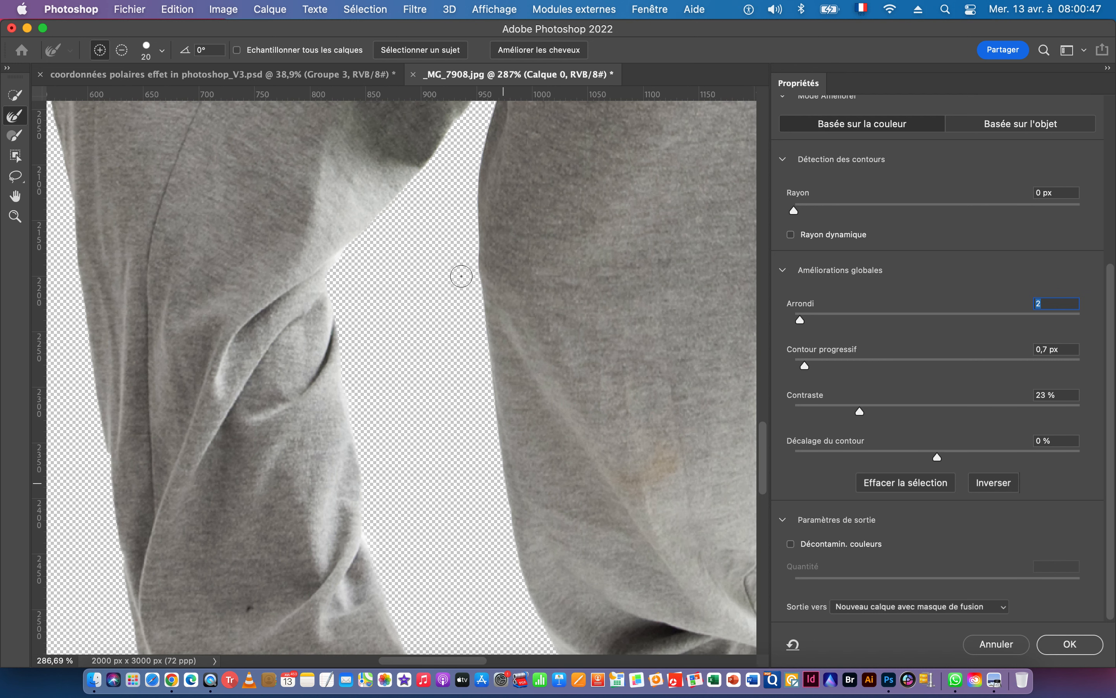
- Refine the bent leg's trouser hem around the shoelaces with the Amélioration des contours brush
mouse_move(524, 202)
left_mouse_down()
mouse_move(458, 397)
mouse_move(512, 202)
left_mouse_up()
left_click_drag(465, 566, 494, 264)
left_click_drag(418, 512, 488, 468)
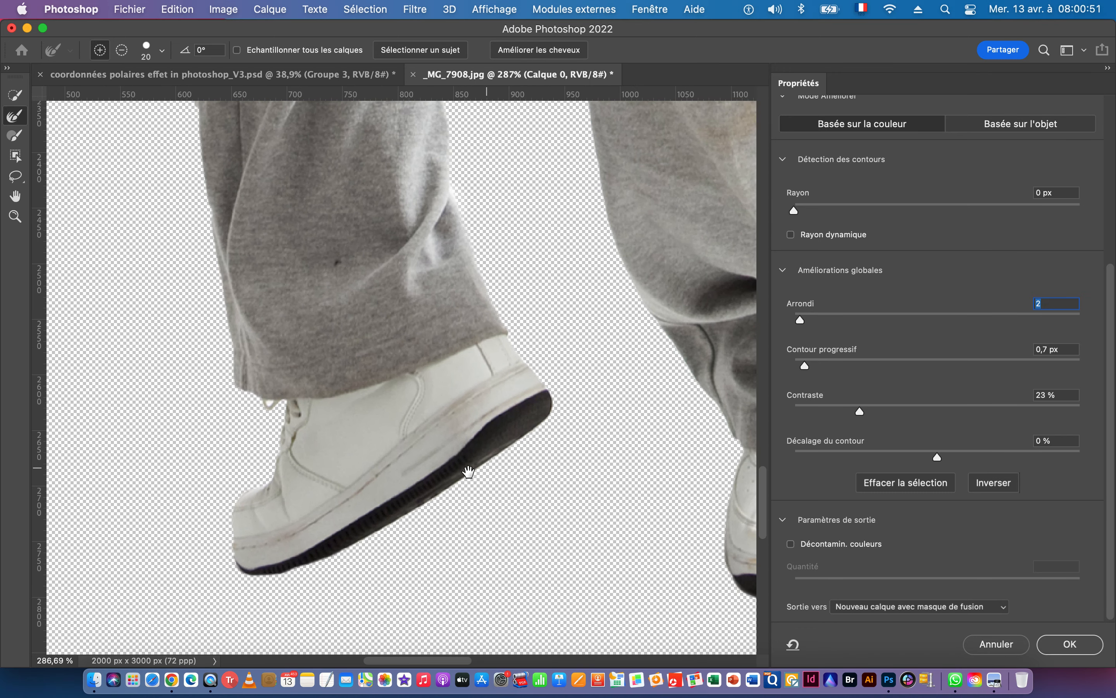
left_click_drag(271, 404, 233, 397)
- Inspect the bent leg's front contour and the whole cutout, and review the global refinement and output settings
left_click_drag(683, 501, 914, 498)
left_click_drag(600, 372, 434, 503)
mouse_move(504, 360)
left_mouse_down()
mouse_move(484, 168)
mouse_move(502, 489)
left_mouse_up()
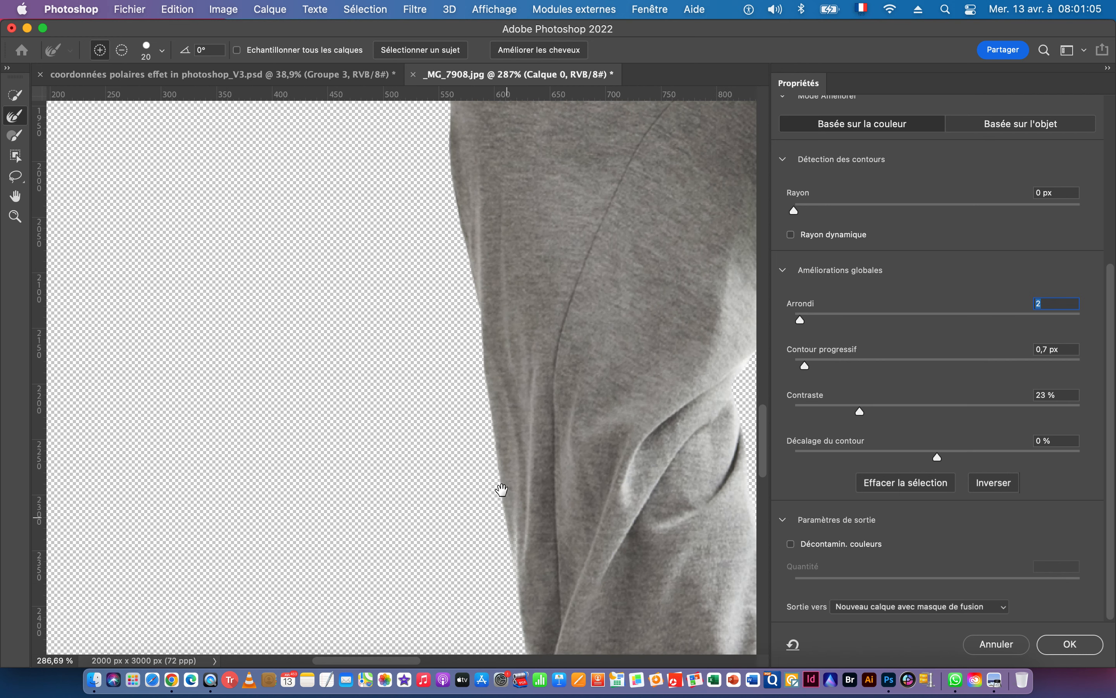
left_click_drag(525, 312, 420, 319)
left_click_drag(542, 268, 342, 362)
left_click_drag(474, 293, 444, 332)
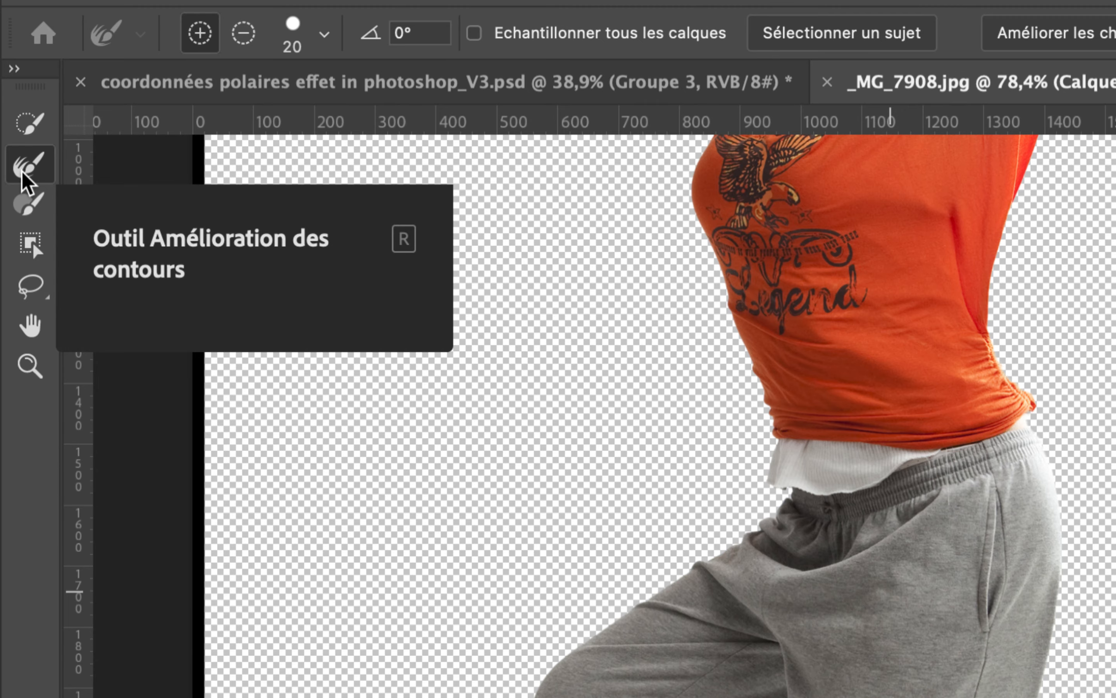
scroll(22, 171, "down", 2)
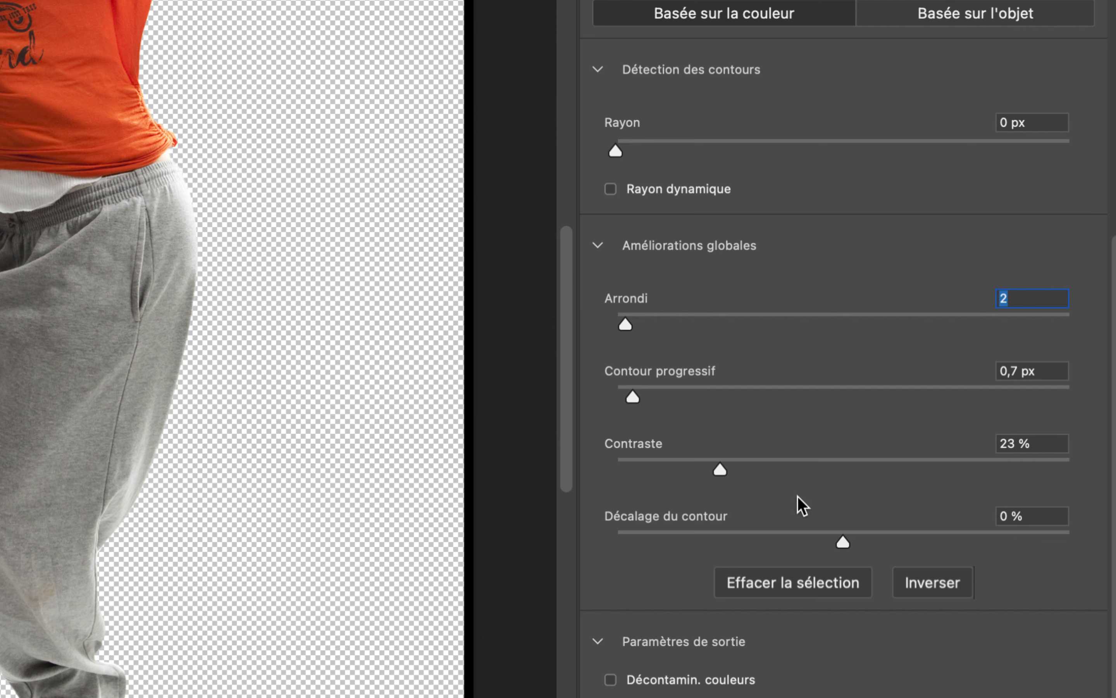
scroll(794, 513, "down", 1)
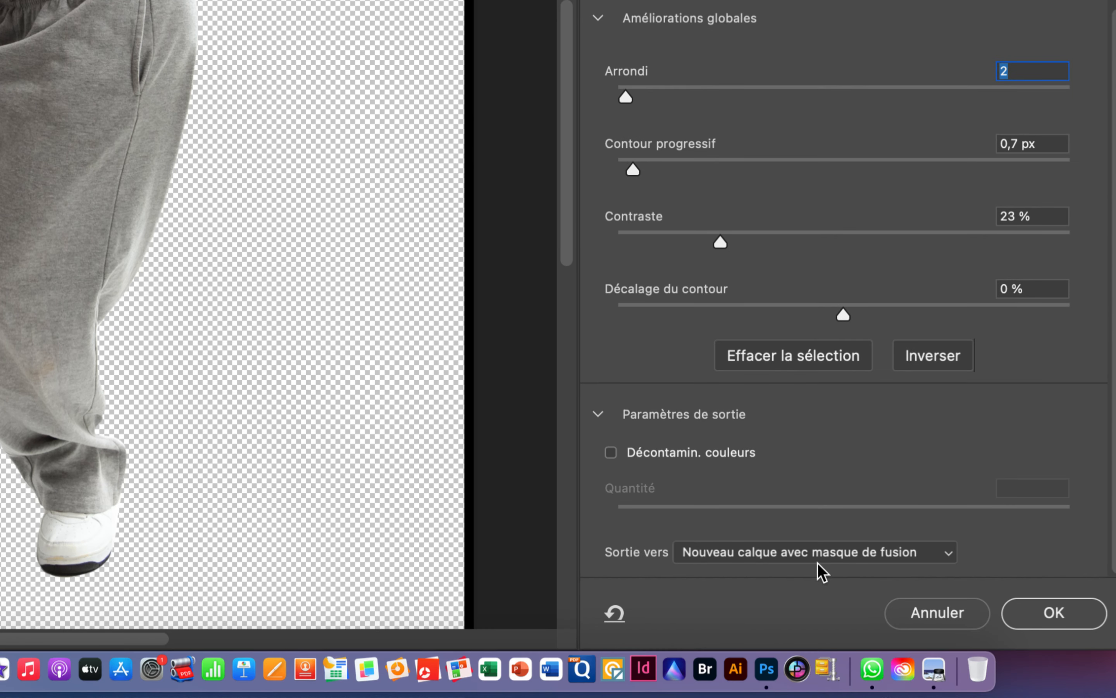
- Output the refined cutout to a new layer with a layer mask, and apply that mask to the layer
left_click(1056, 613)
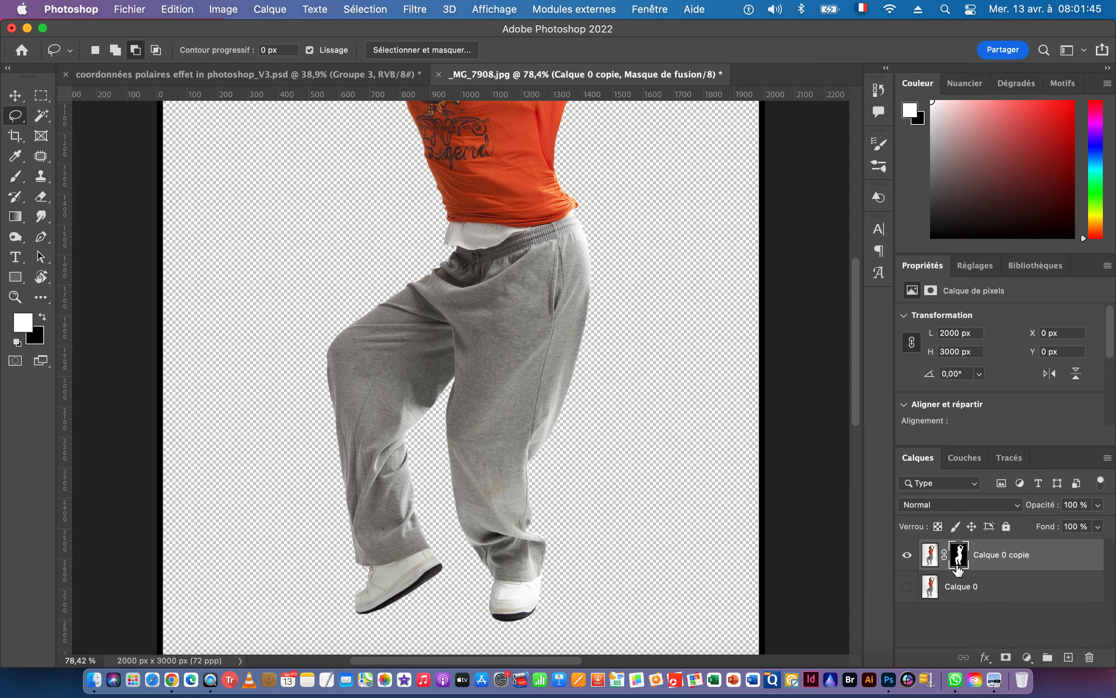
left_click(15, 95)
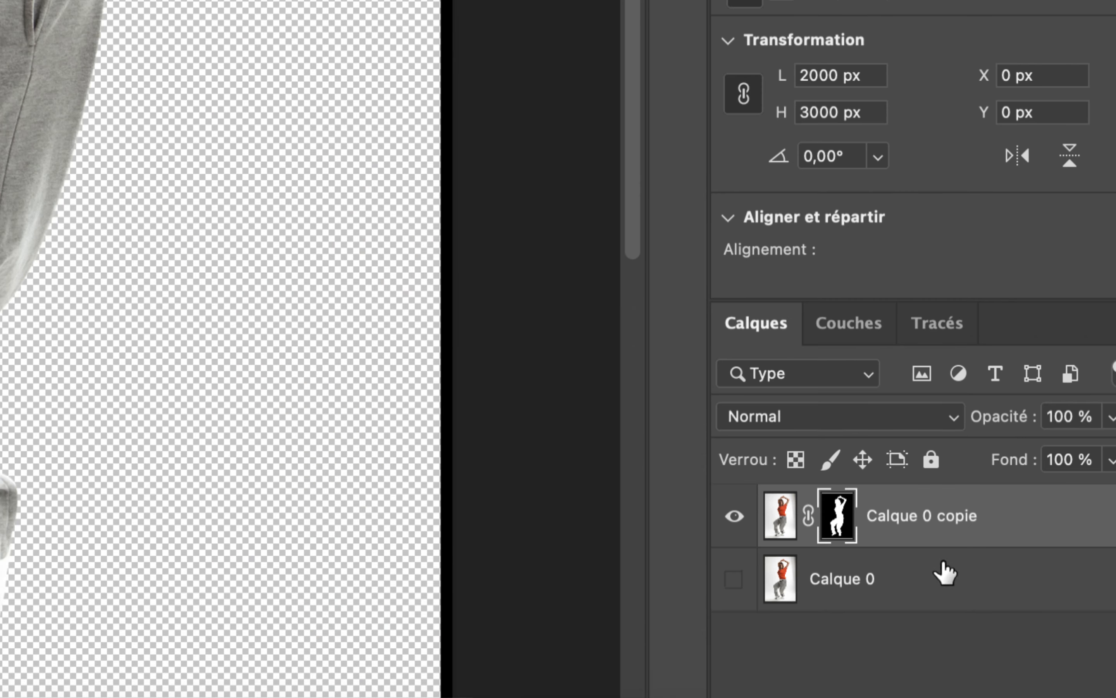
left_click(836, 509, "ctrl")
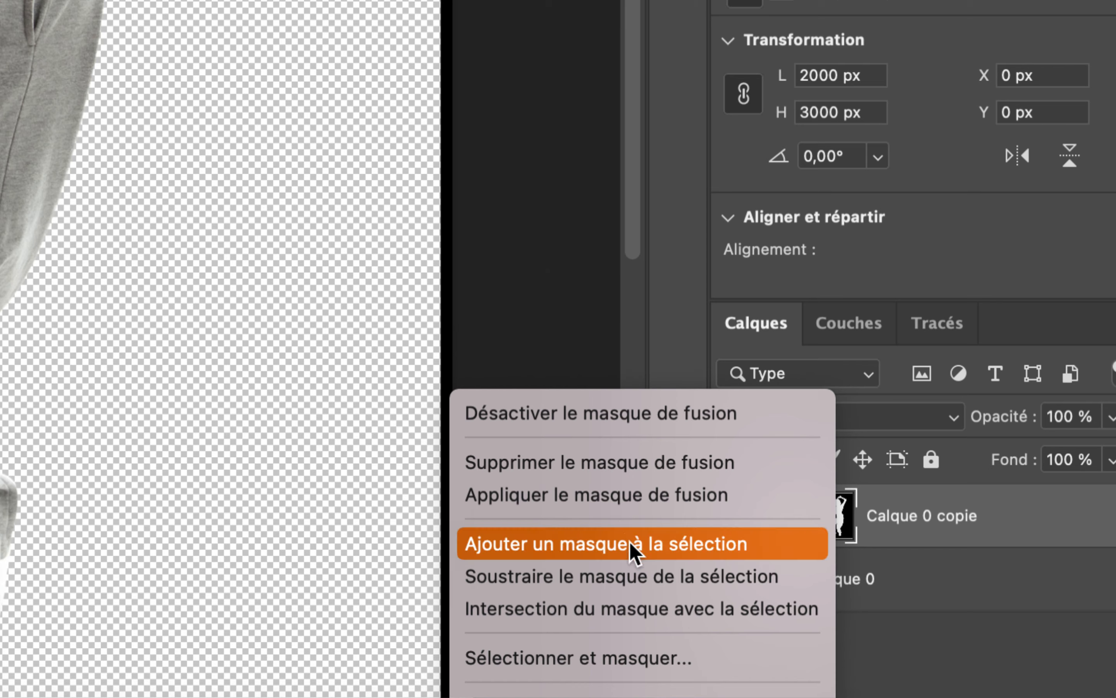
left_click(586, 494)
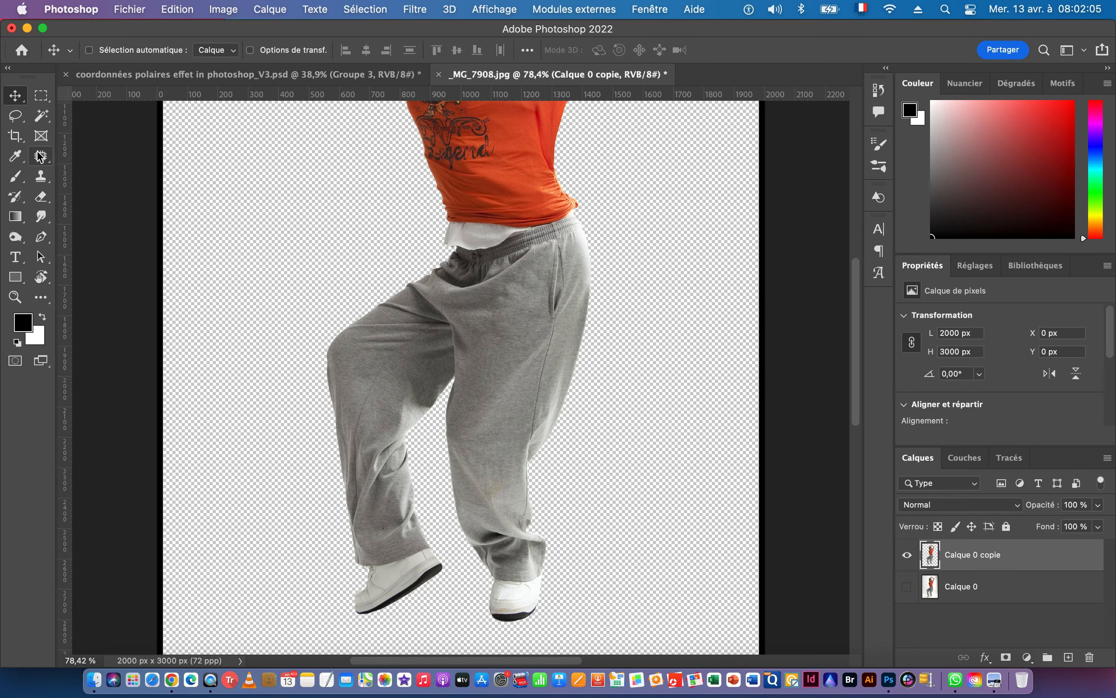
- Add a Couleur unie fill layer between Calque 0 and the cutout layer Calque 0 copie
key("super+minus")
key("super+minus")
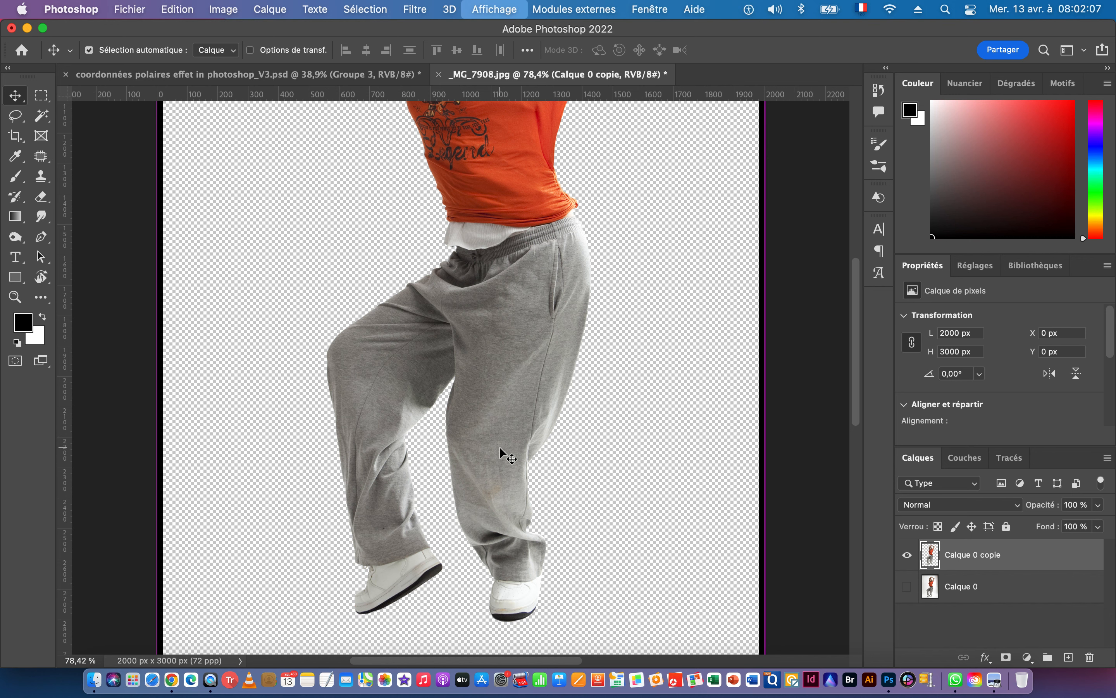
key("super+minus")
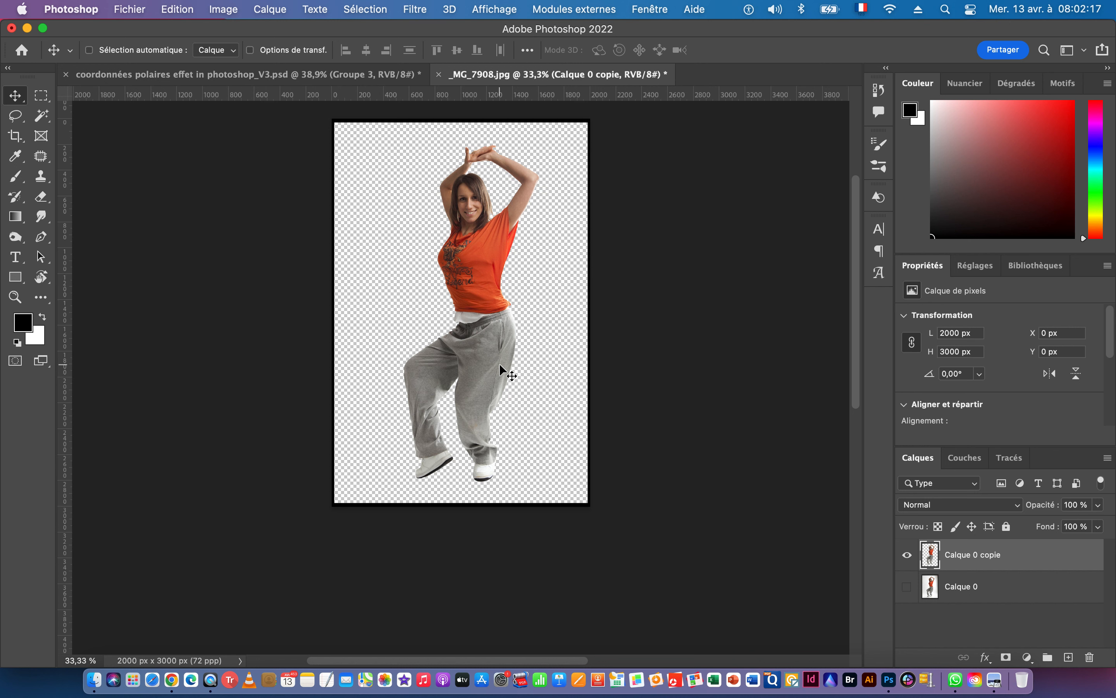
left_click(997, 593)
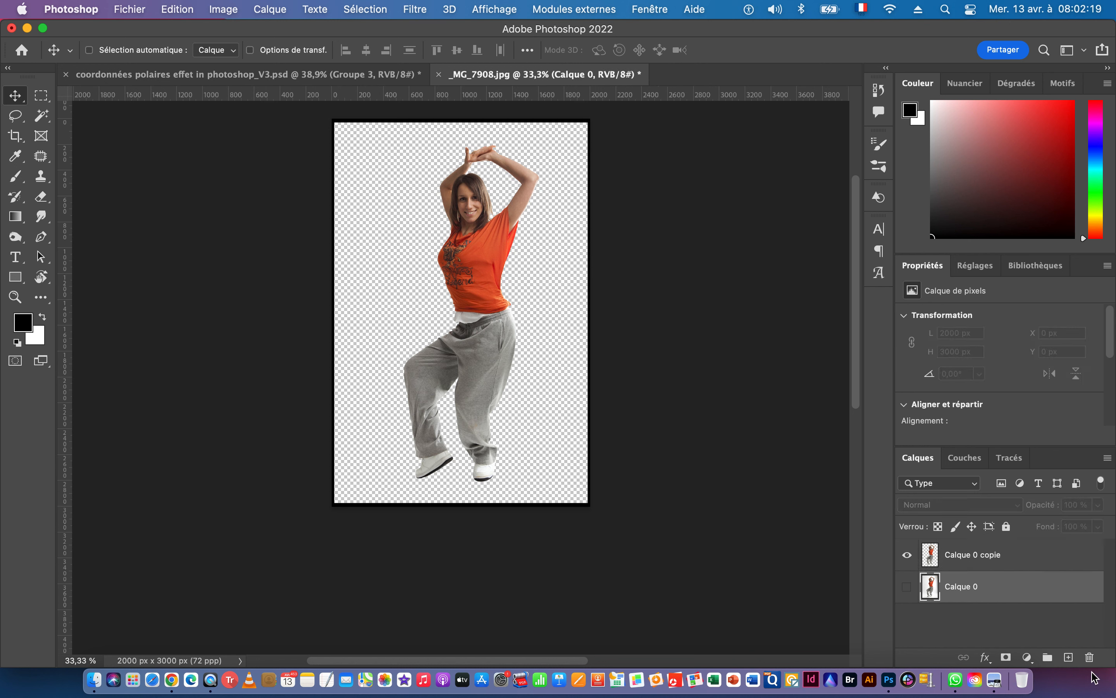
left_click(1027, 660)
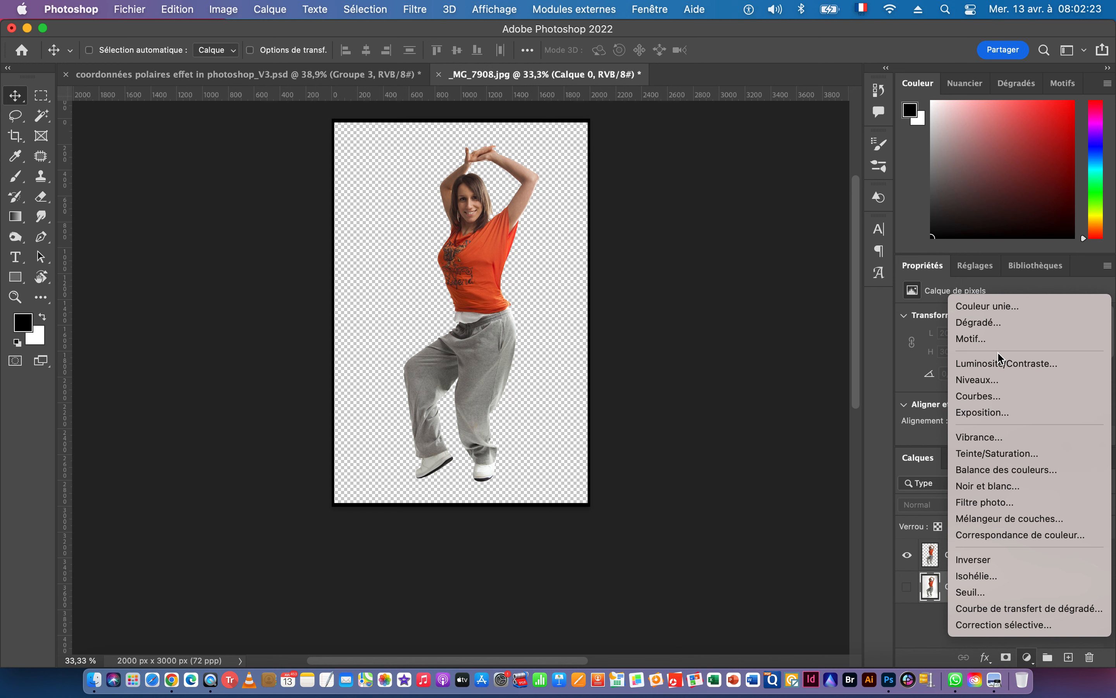
left_click(987, 306)
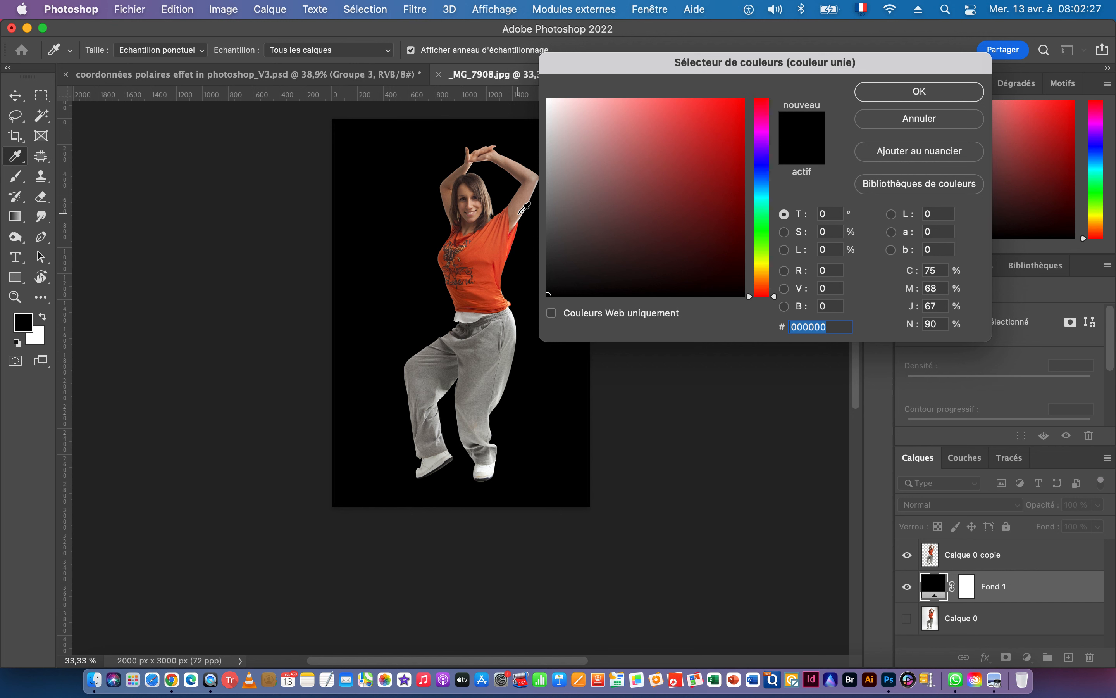
- Try colours sampled from the trousers and T-shirt, and adjust the background fill to light beige edd9aa
left_click(491, 381)
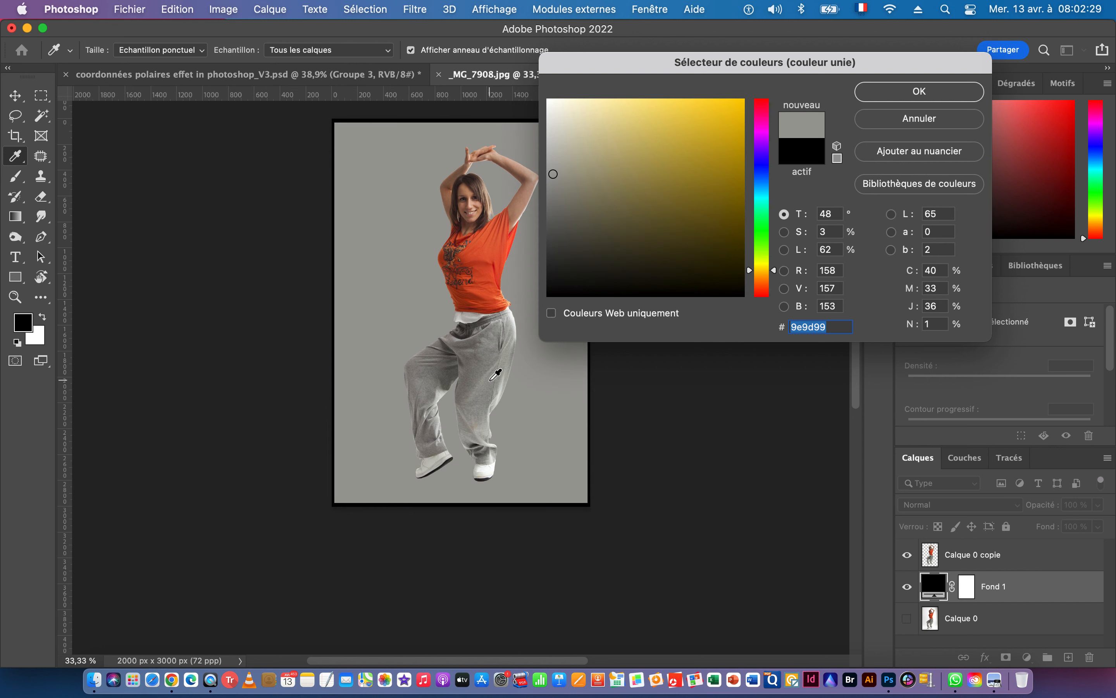
left_click_drag(482, 416, 483, 427)
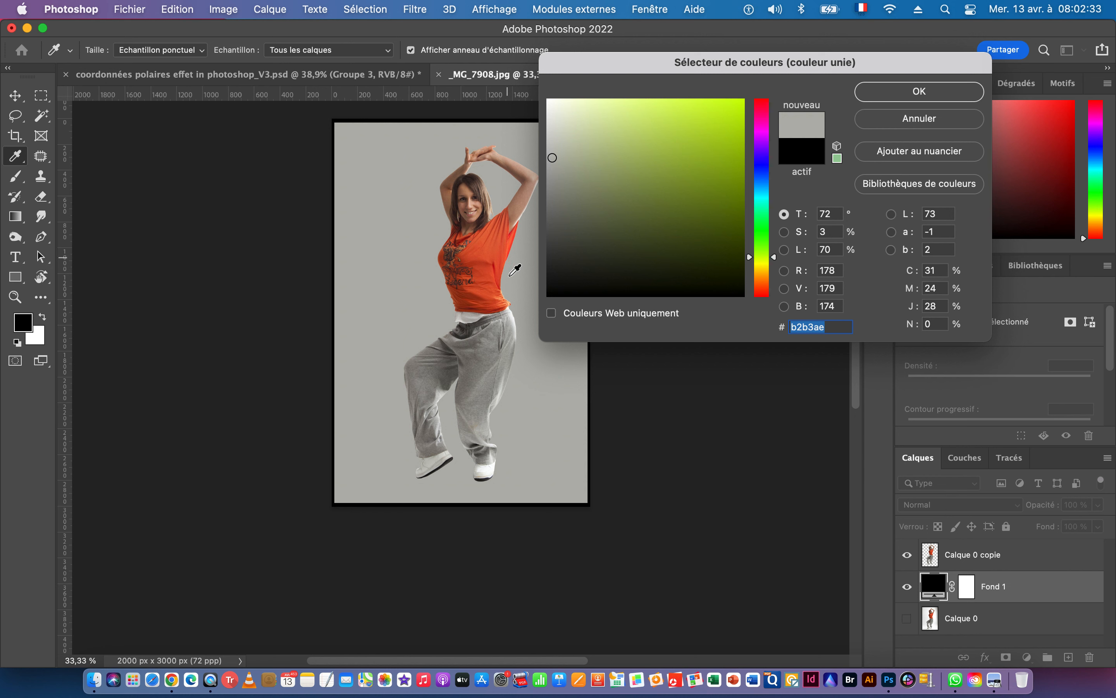
left_click(485, 235)
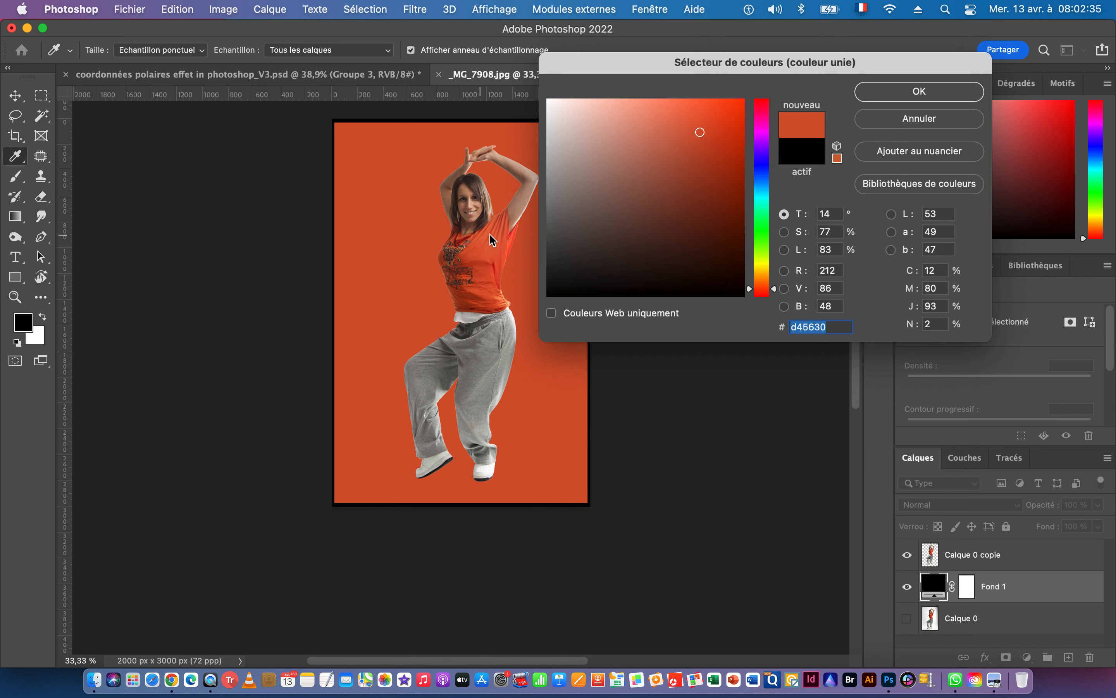
left_click_drag(674, 127, 595, 109)
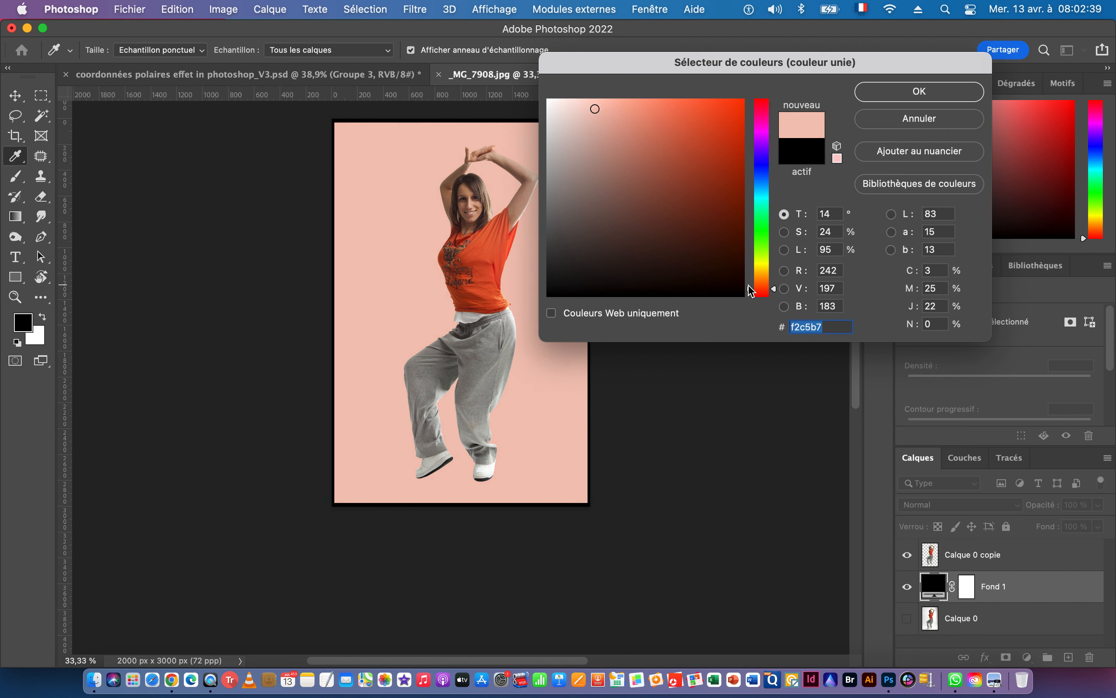
left_click_drag(751, 290, 748, 269)
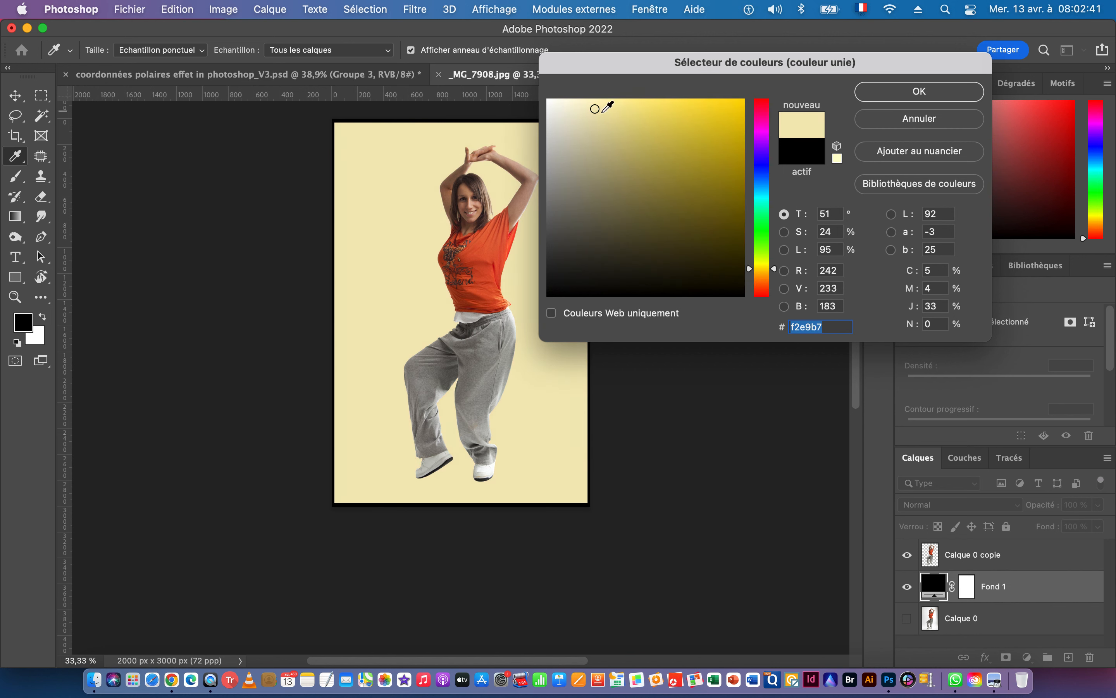
left_click_drag(597, 111, 603, 113)
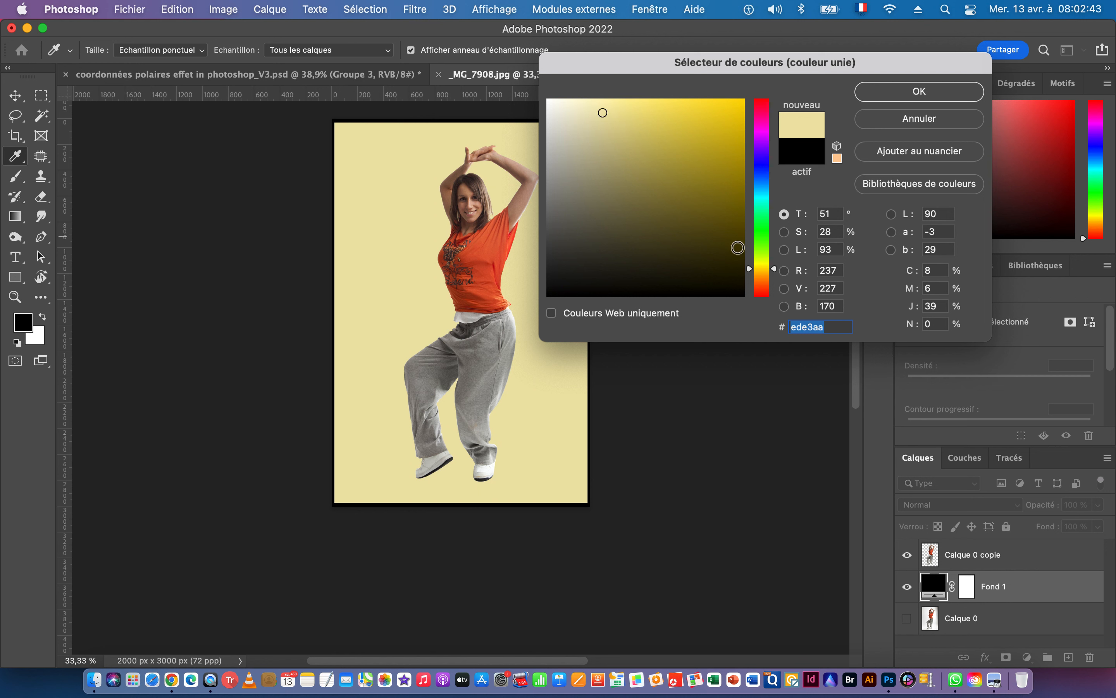
left_click_drag(755, 274, 753, 274)
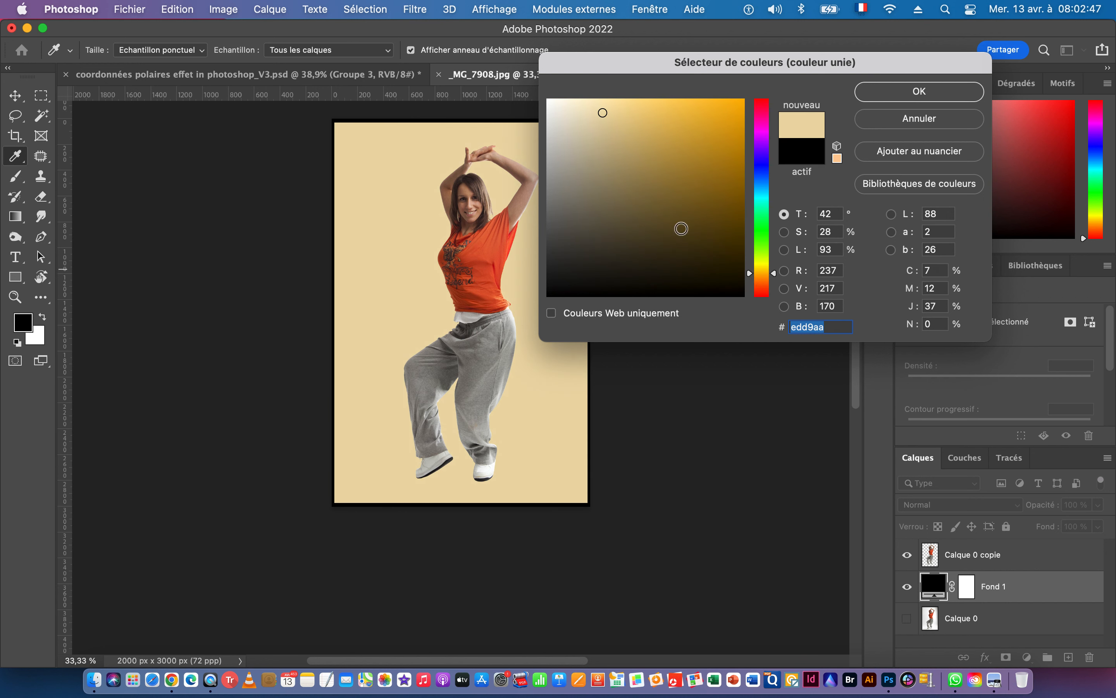
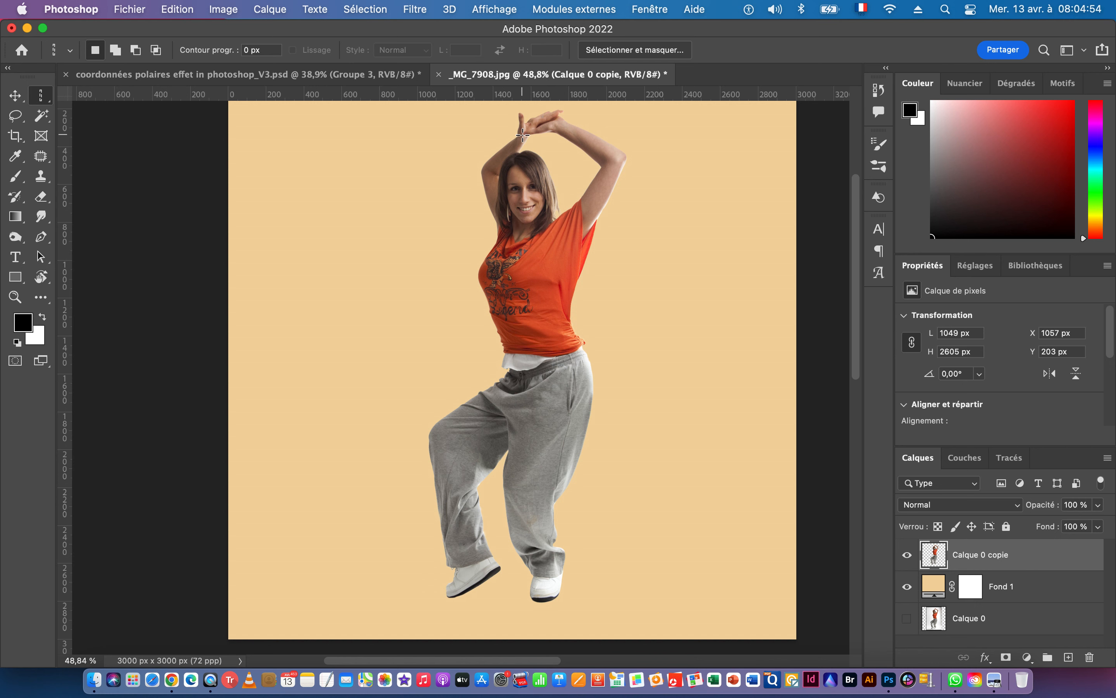
- Place a single-column selection through the dancer's raised hand at X 1554 px and hide the Fond 1 layer
left_click(523, 134)
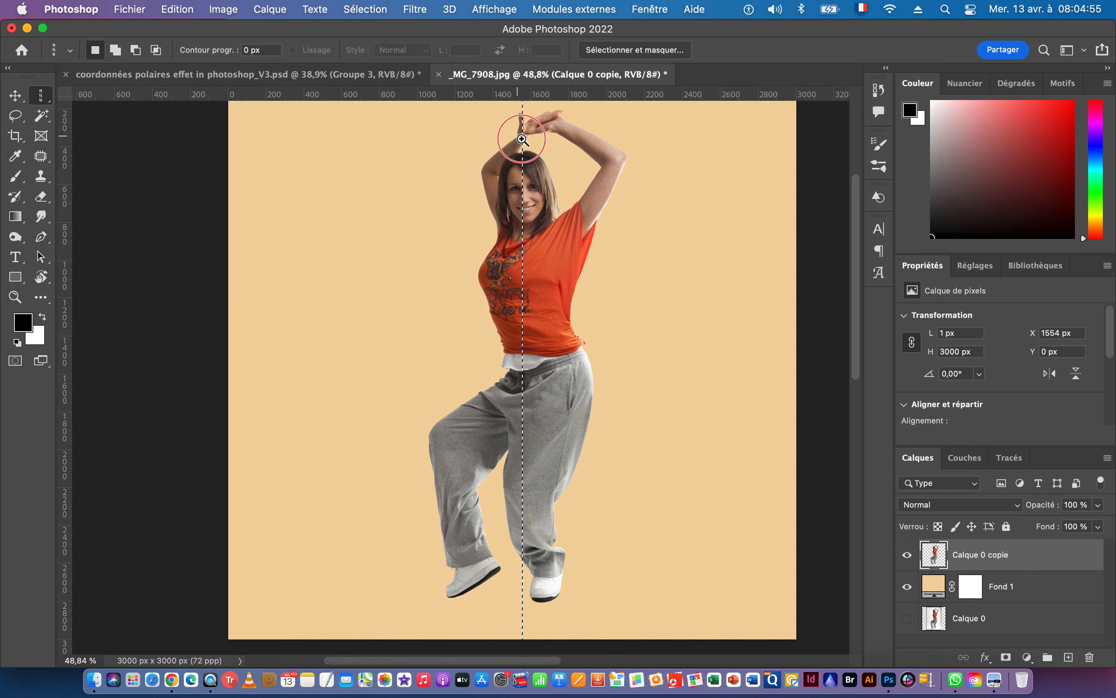
left_click_drag(524, 126, 672, 193)
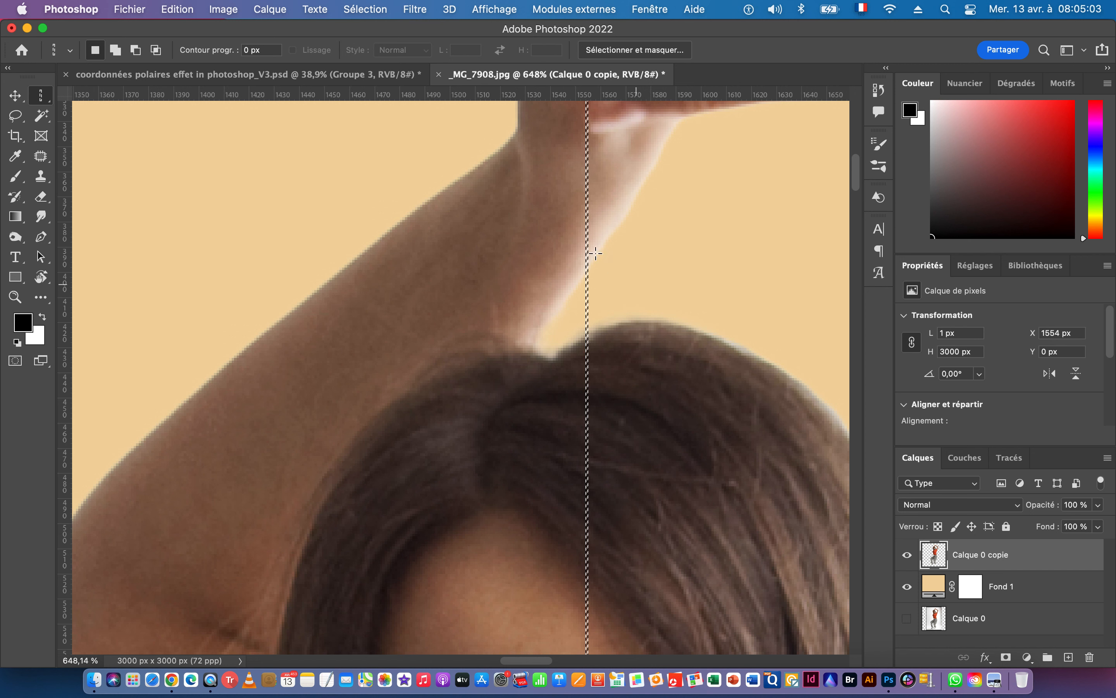
left_click_drag(589, 171, 538, 308)
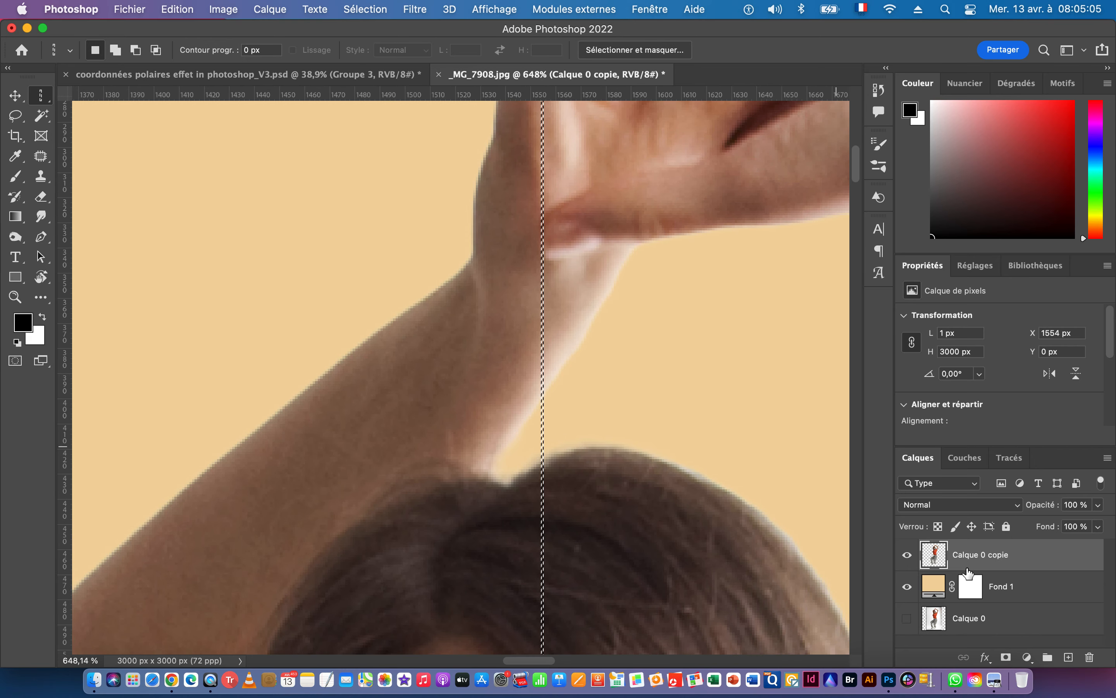
left_click(905, 588)
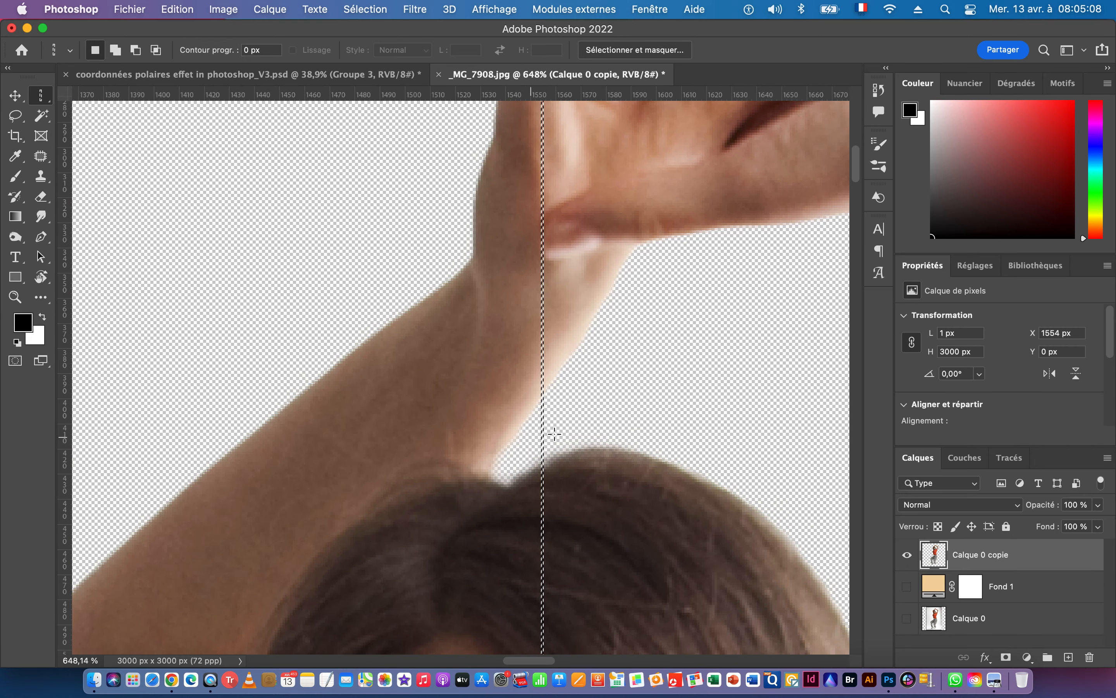
left_click_drag(549, 217, 499, 300)
left_click_drag(481, 237, 553, 344)
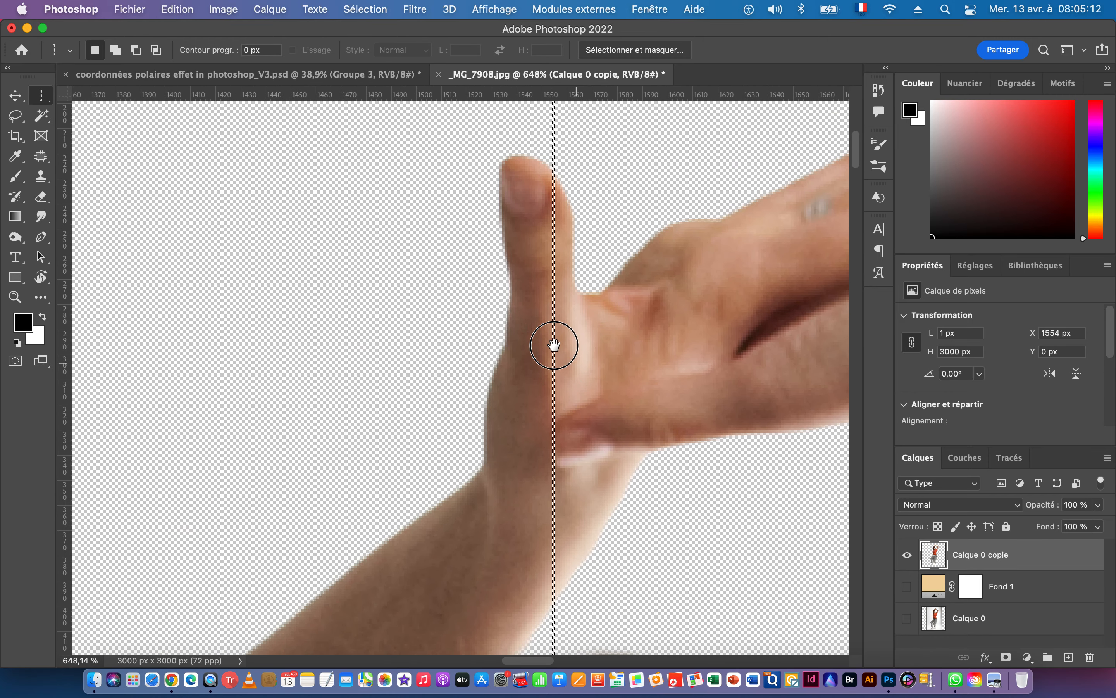
- Shift the column selection to X 1544 px and check its path from the hand down to the shoes
left_click_drag(554, 285, 530, 285)
left_click_drag(617, 357, 494, 358)
left_click_drag(598, 599, 535, 330)
left_click_drag(578, 603, 573, 354)
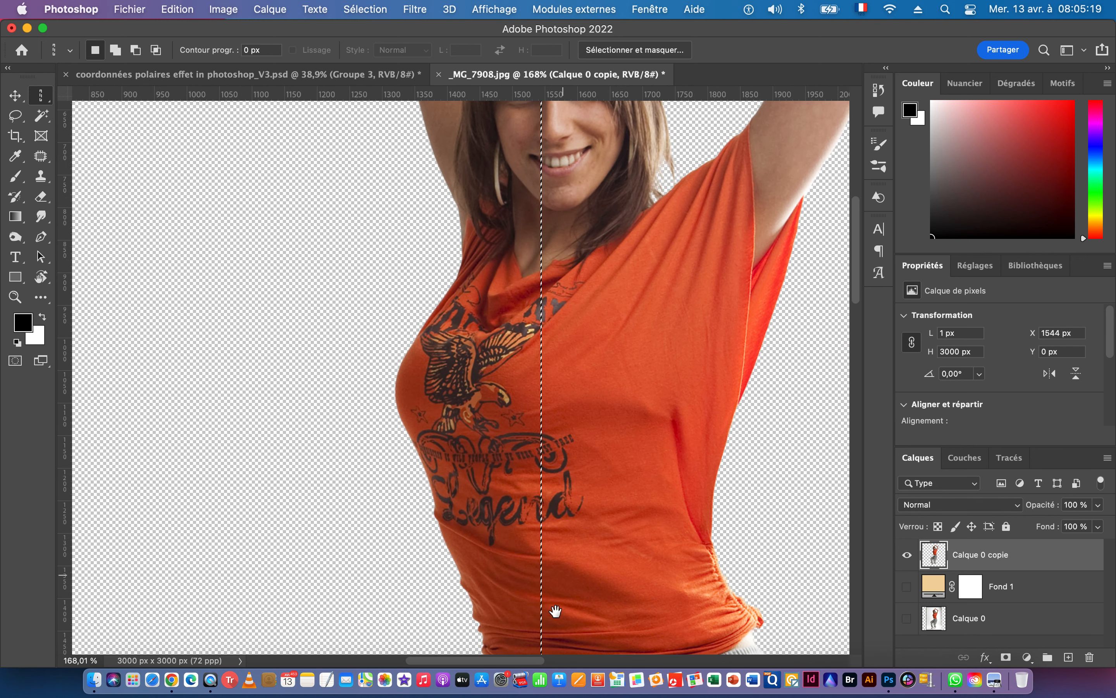
left_click_drag(556, 612, 549, 332)
left_click_drag(553, 568, 554, 349)
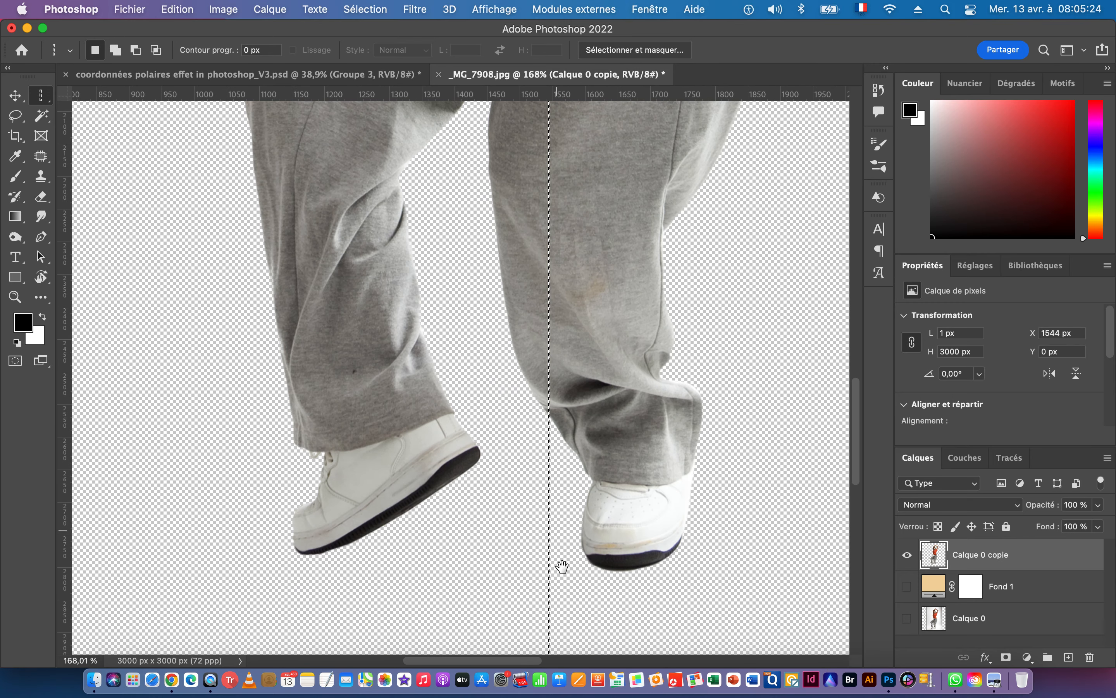
- Move the column selection to X 1629 px so it crosses the standing foot's shoe, and check its path along the body
left_click(639, 525)
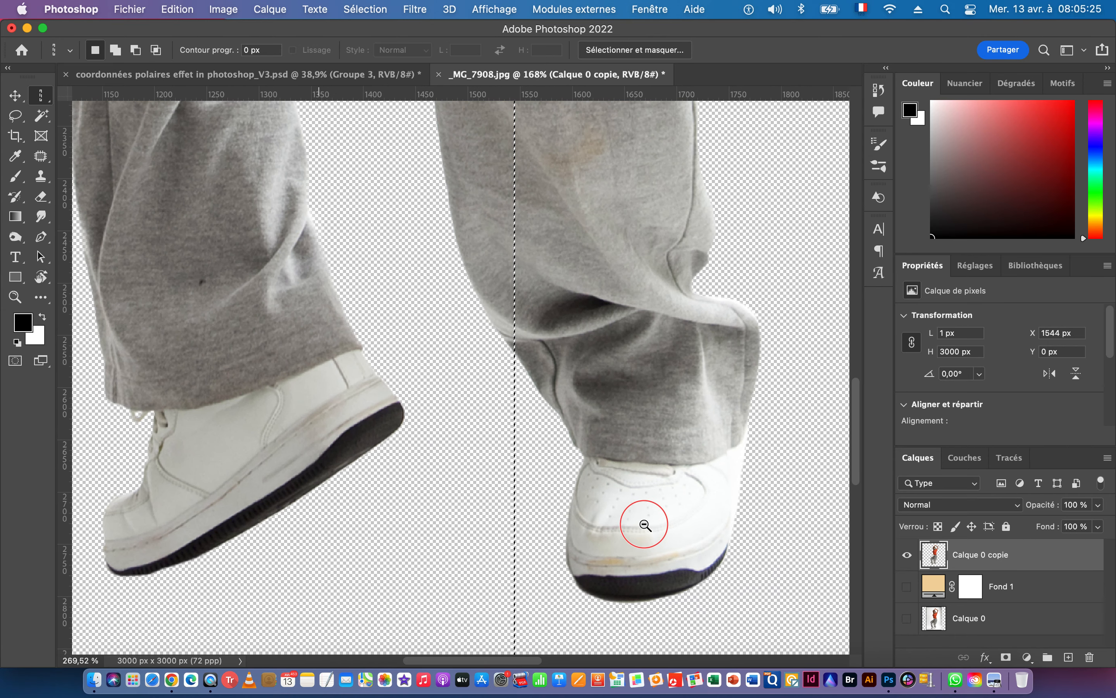
left_click_drag(515, 489, 473, 528)
left_click_drag(655, 304, 733, 307)
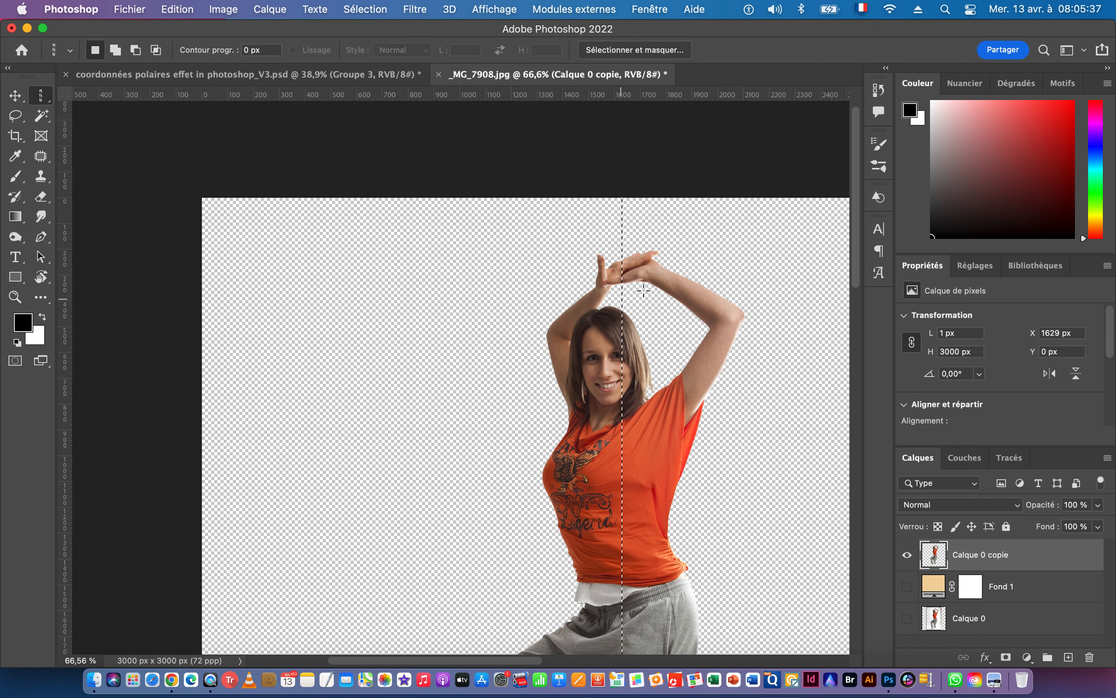
left_click_drag(667, 591, 617, 341)
mouse_move(619, 506)
left_mouse_down()
mouse_move(626, 372)
mouse_move(628, 512)
left_mouse_up()
left_click_drag(628, 450, 627, 480)
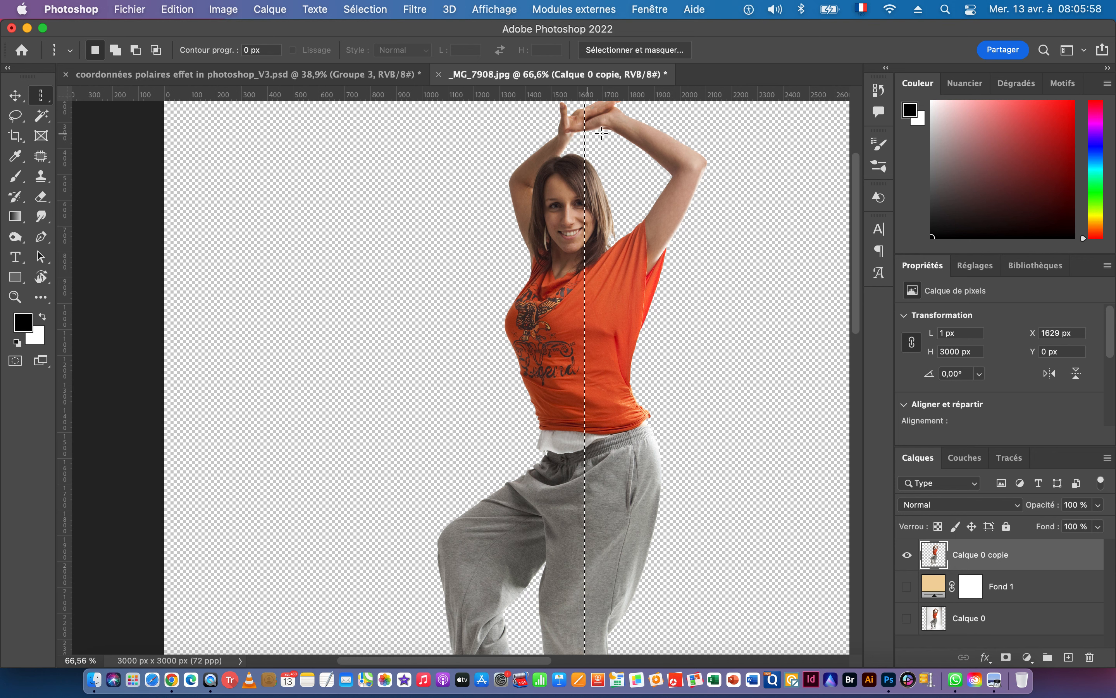
- Create a new layer and use the Clone Stamp, sampling Tous les calques, on the column's gap between the raised hand and hair
left_click_drag(586, 118, 673, 155)
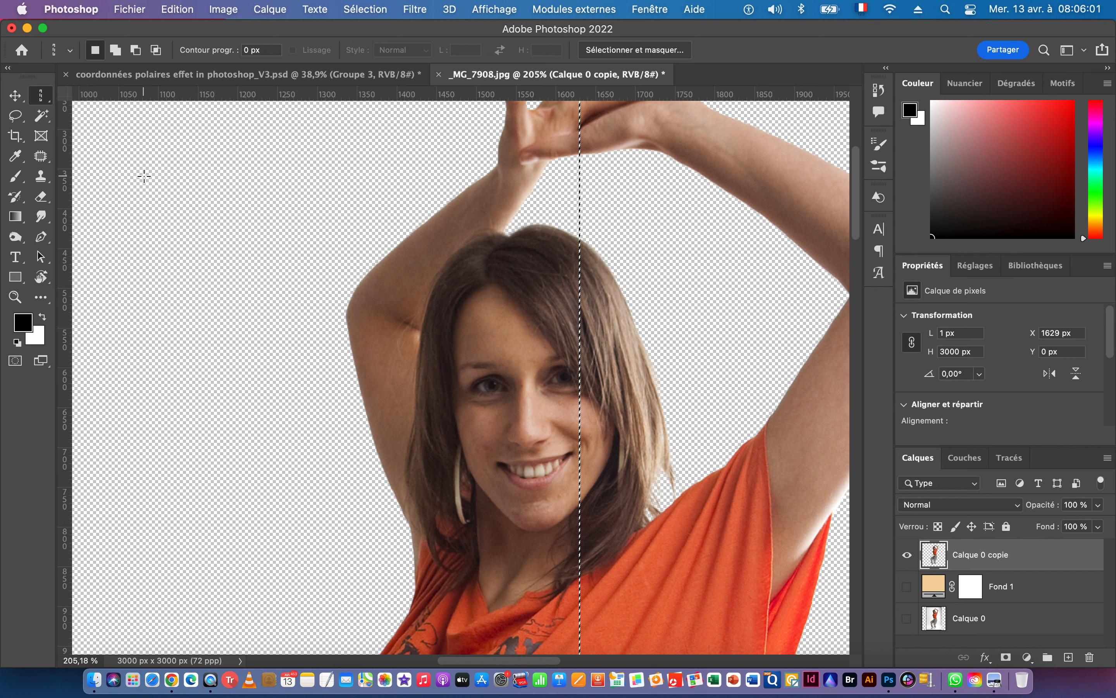
left_click(44, 178)
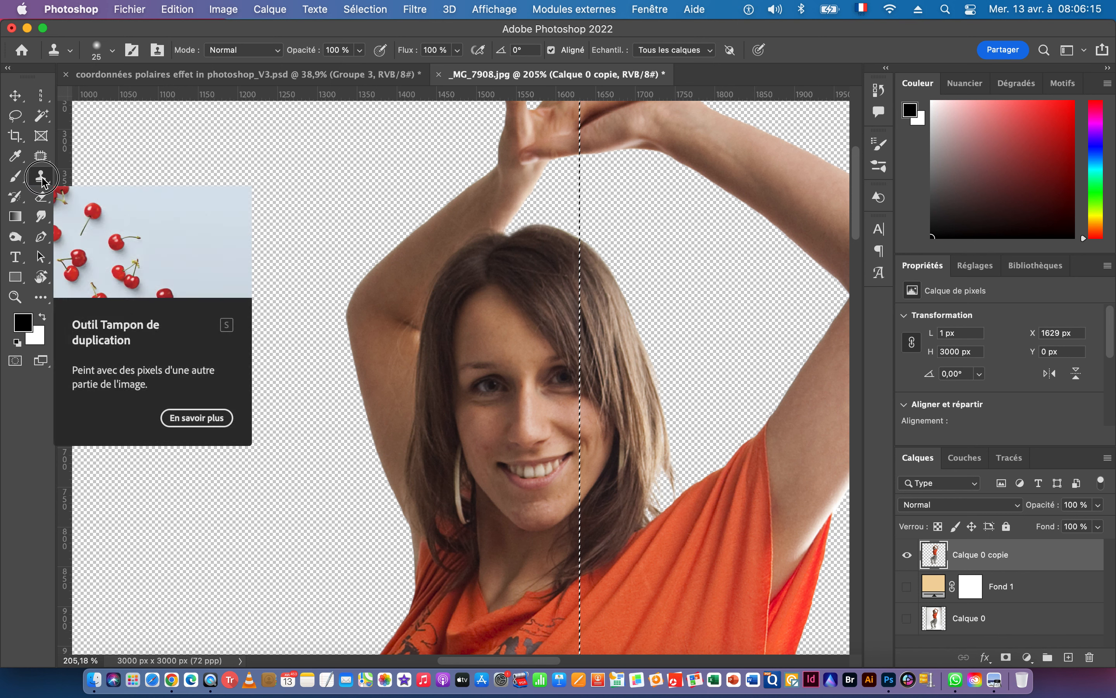
scroll(521, 162, "down", 2)
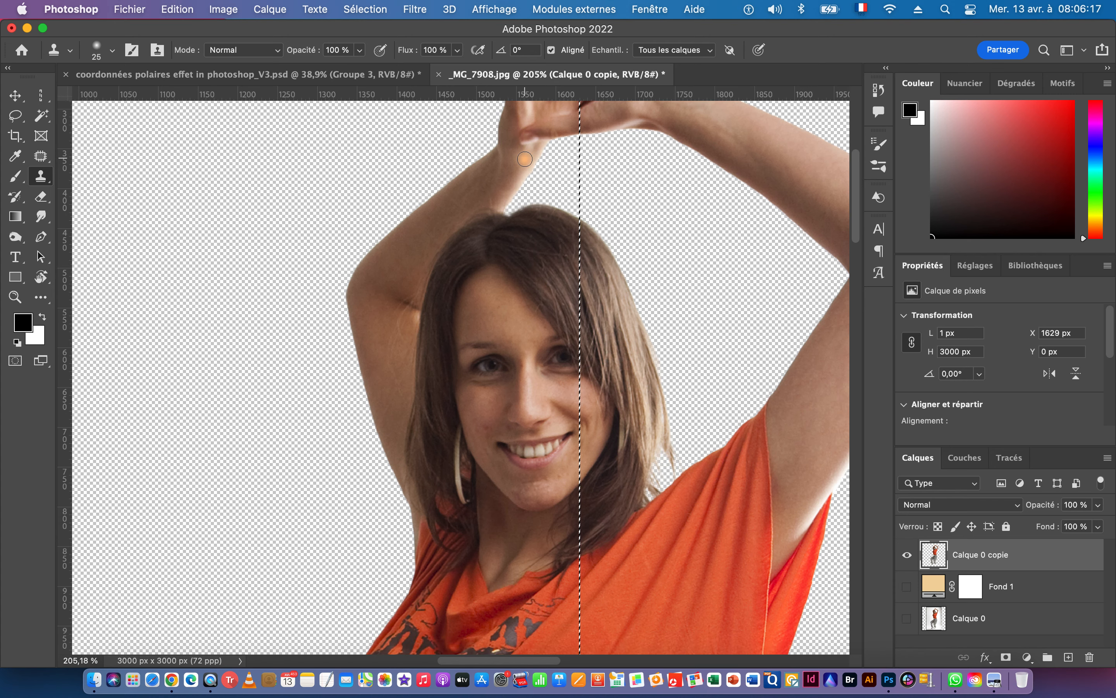
left_click_drag(555, 166, 536, 234)
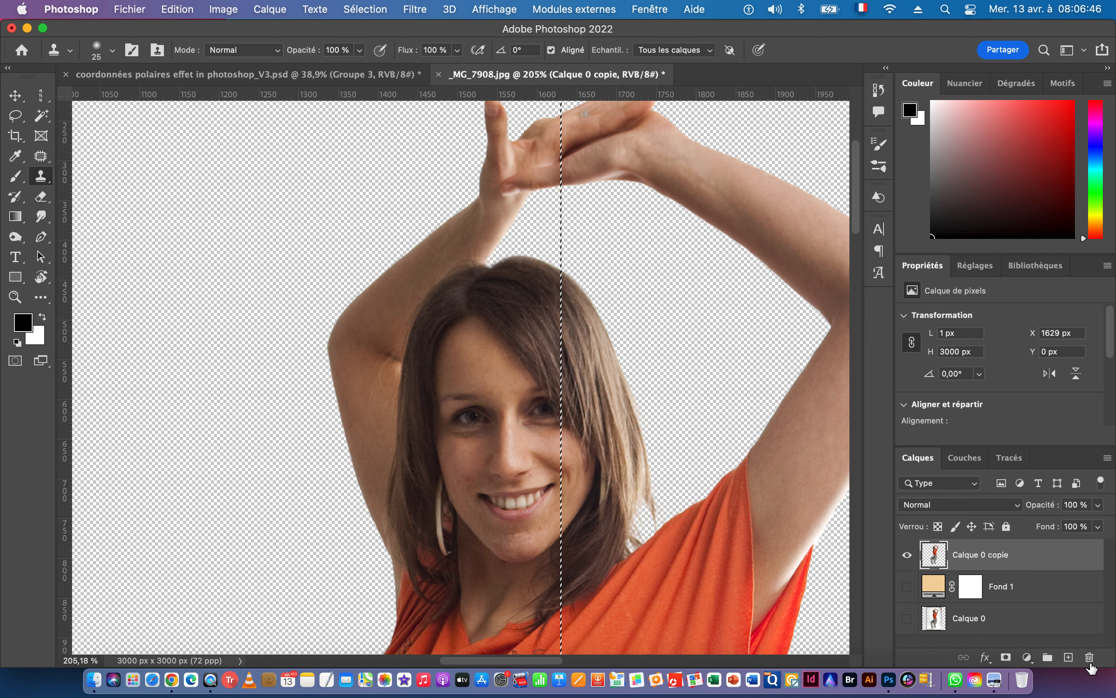
left_click(1069, 658)
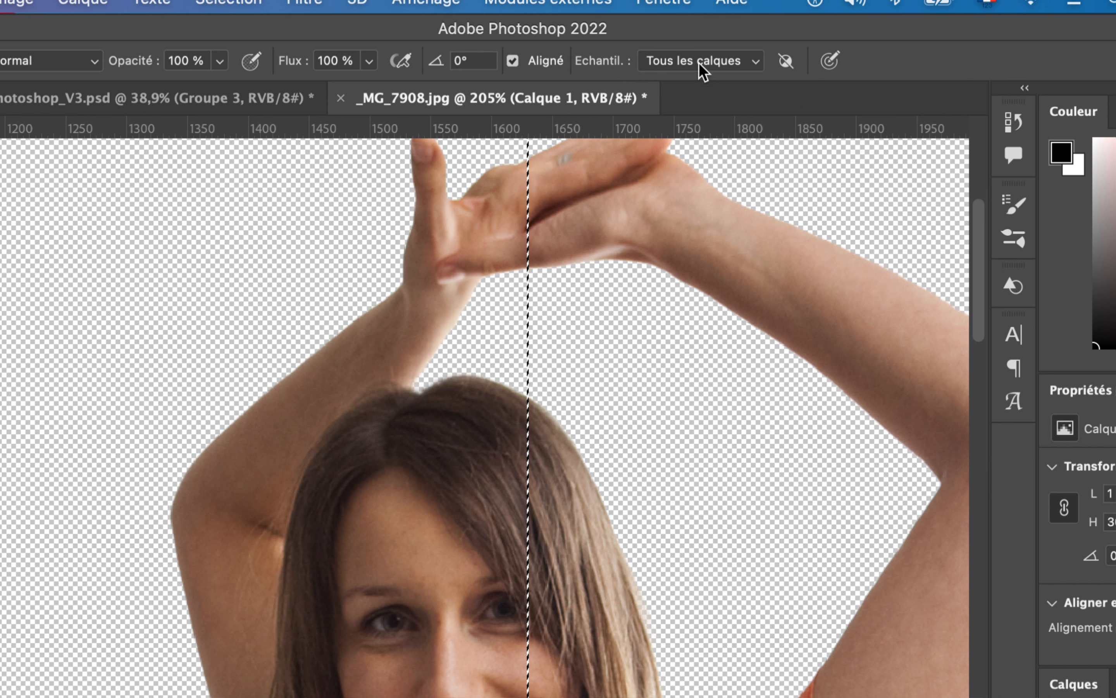
left_click(760, 60)
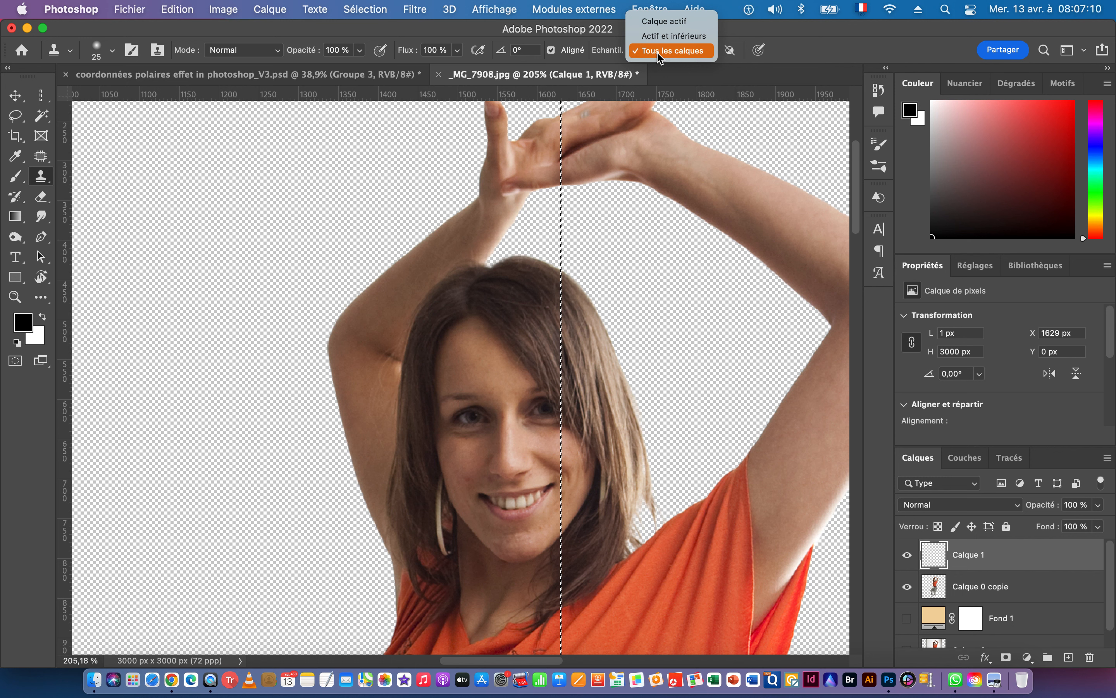
left_click(716, 80)
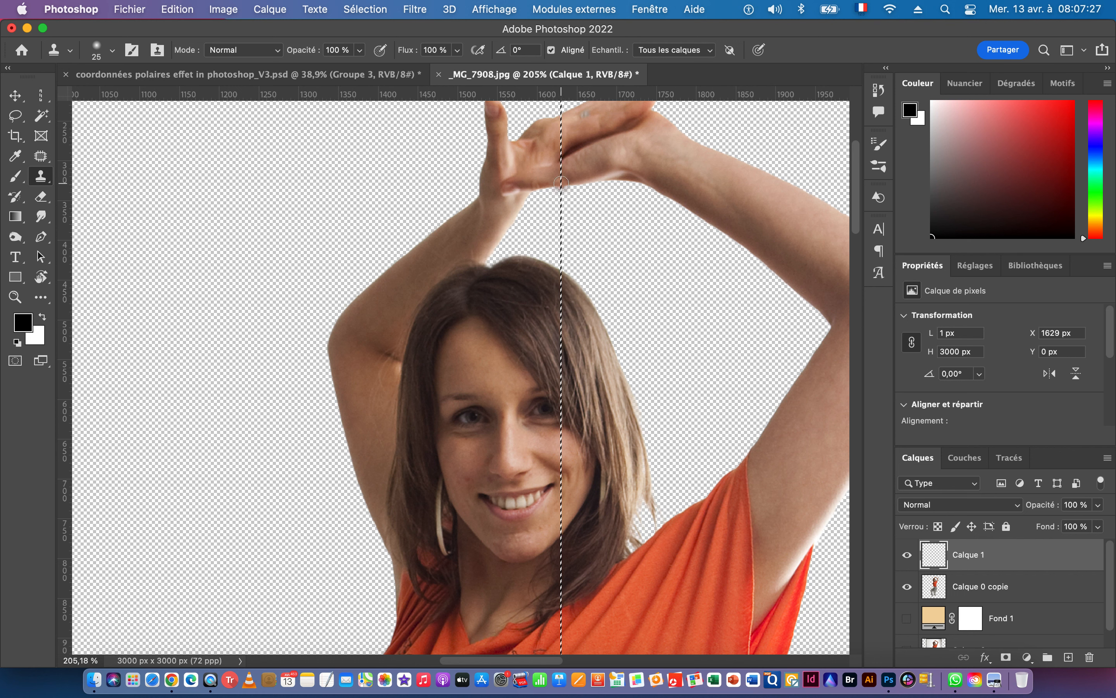
left_click_drag(561, 213, 561, 214)
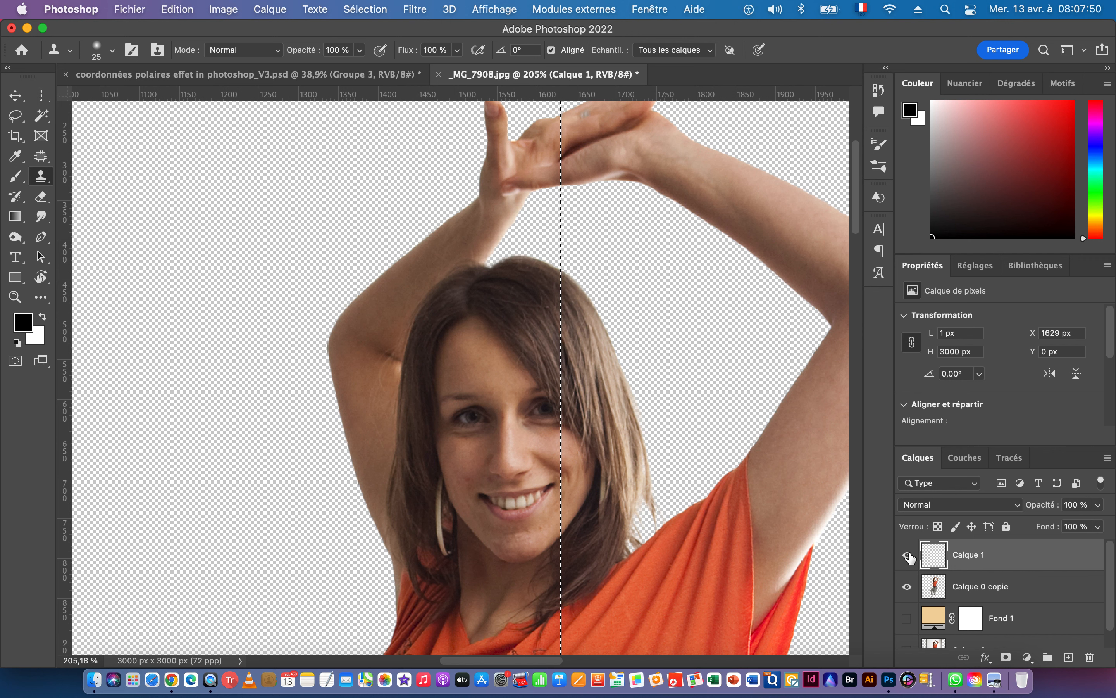
- Clone skin from the raised hand down the selected column's gap to the hair, then check the strip deselected and restore the selection
left_click(502, 184, "alt")
left_click_drag(561, 178, 561, 280)
key("super+d")
scroll(566, 183, "up", 10)
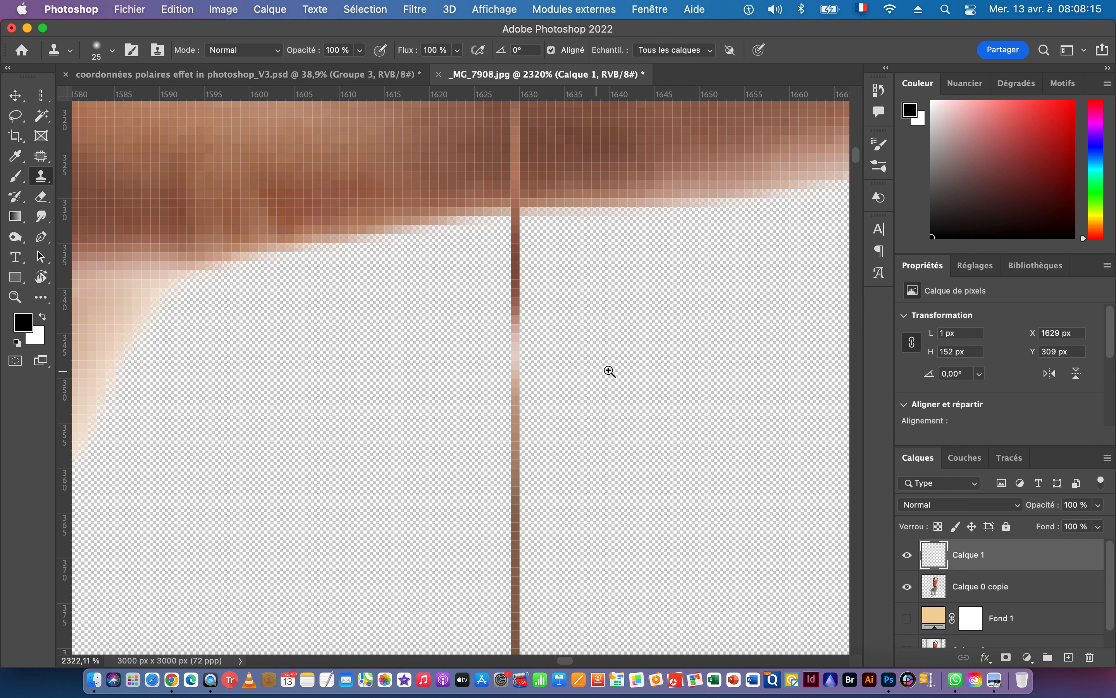
left_click_drag(601, 370, 468, 364)
scroll(571, 322, "down", 5)
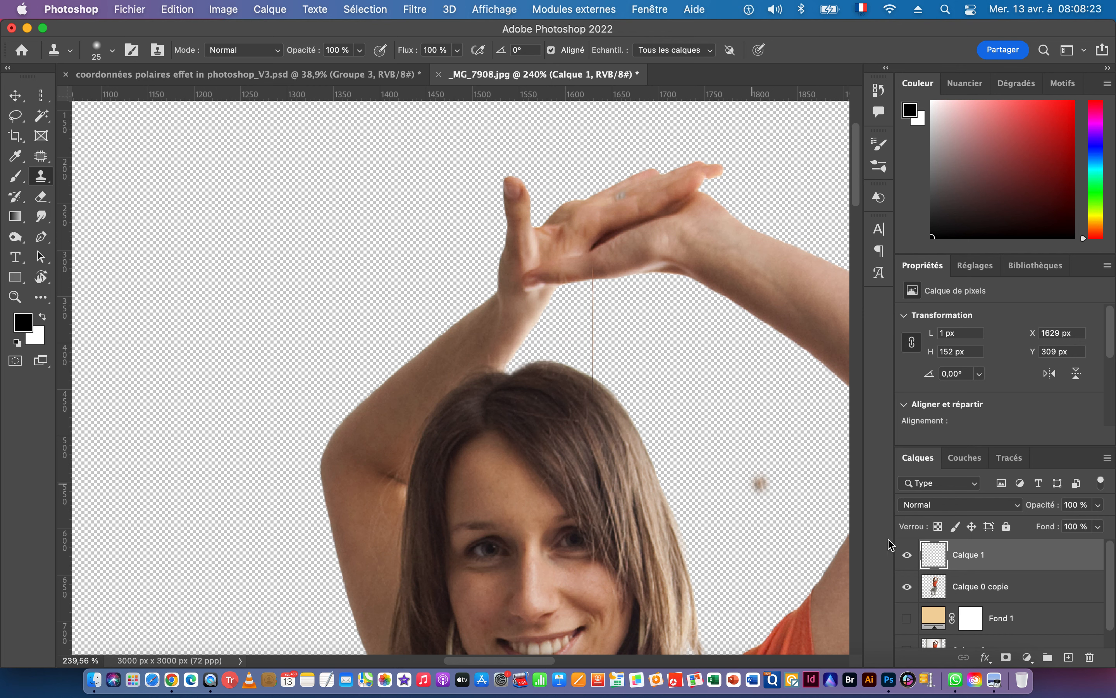
key("super+z")
left_click_drag(786, 475, 702, 468)
left_click_drag(705, 575, 537, 308)
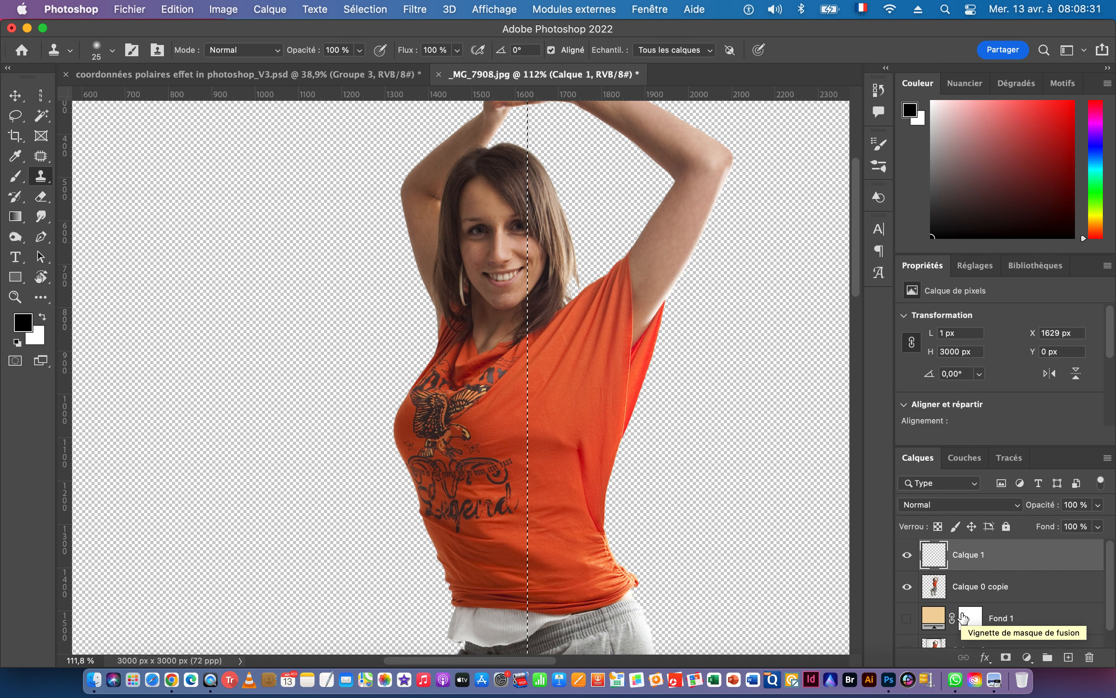
- Copy the filled-in pixel column onto its own layer, Calque 2, removing Calque 1 and hiding Calque 0 copie
left_click_drag(969, 555, 1089, 657)
key("super+j")
left_click(980, 586)
left_click(908, 587)
left_click_drag(677, 494, 597, 503)
left_click_drag(664, 534, 590, 366)
- Stretch Calque 2's one-pixel column horizontally with Free Transform to both canvas edges, making it 3000 px wide
left_click(15, 99)
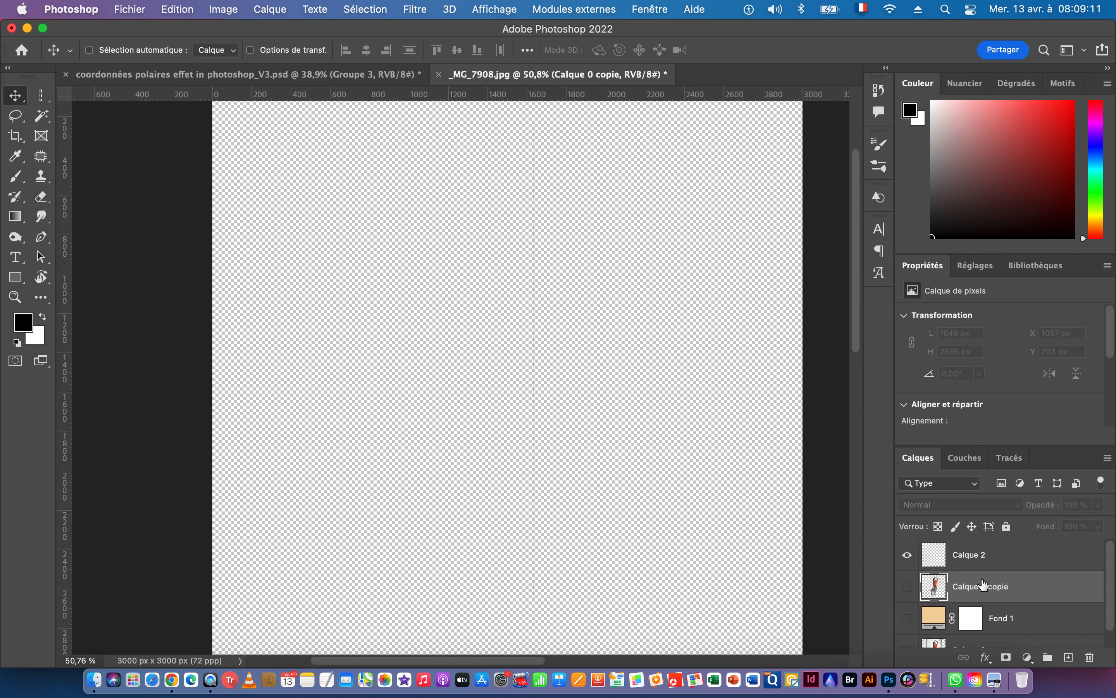
left_click(956, 561)
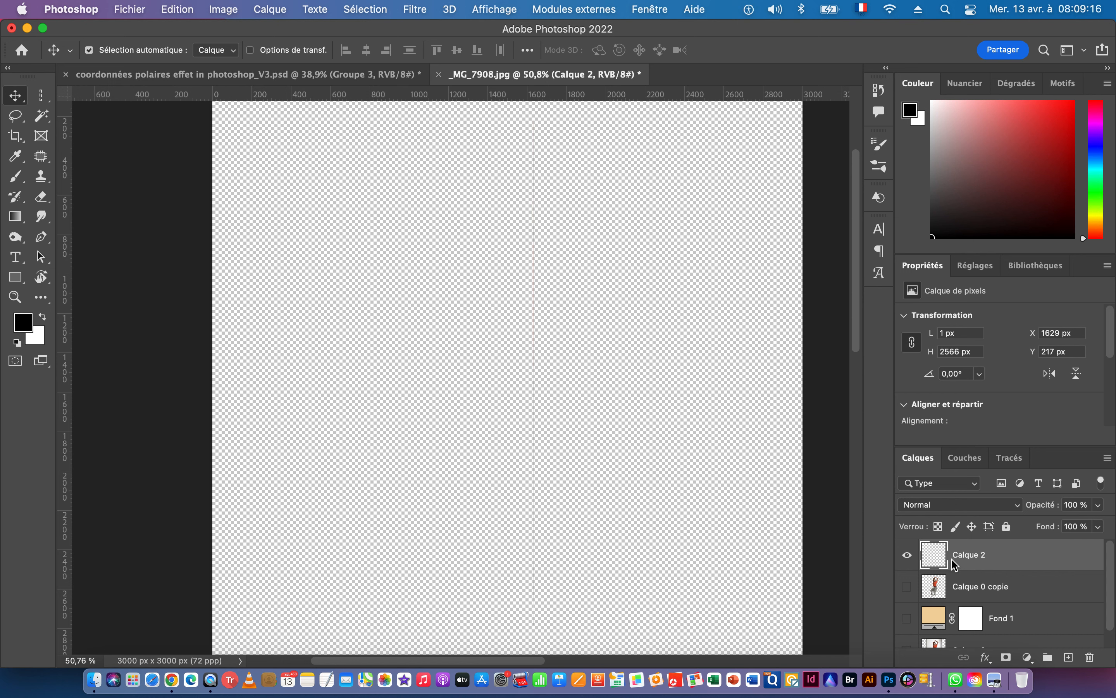
key("super+t")
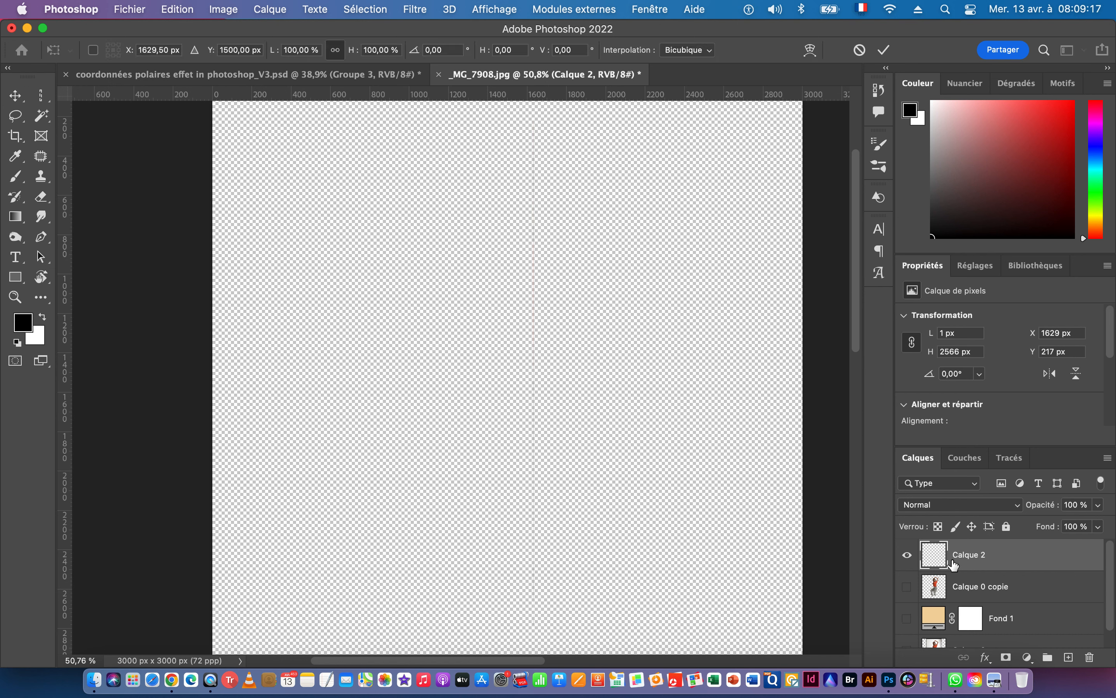
key("Return")
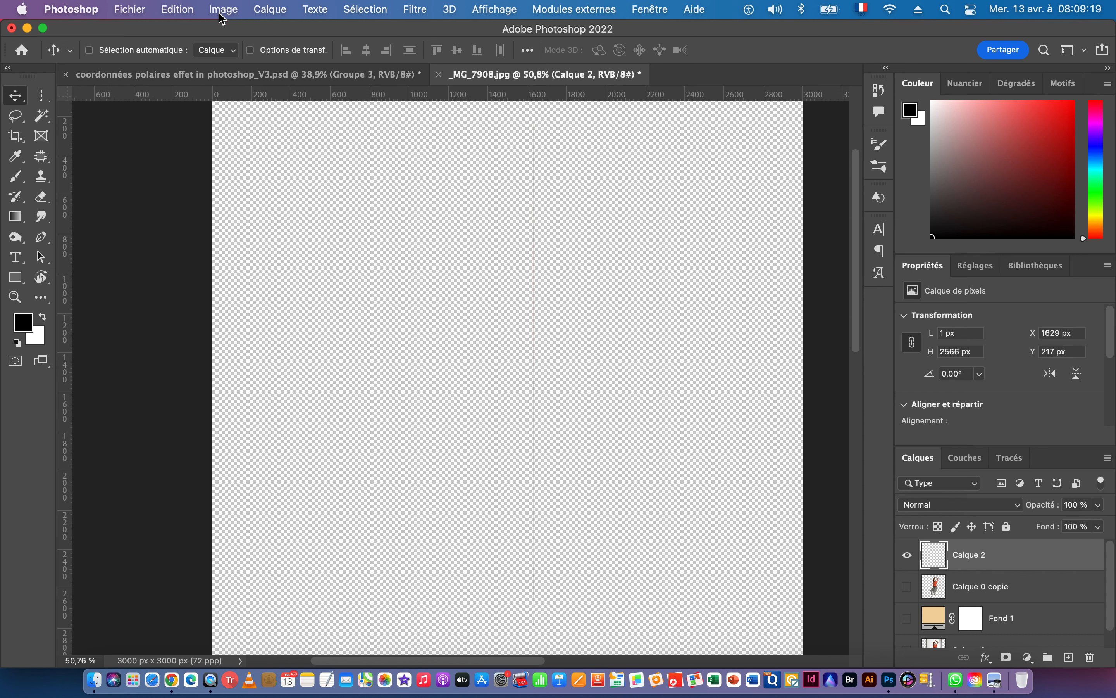
left_click(178, 10)
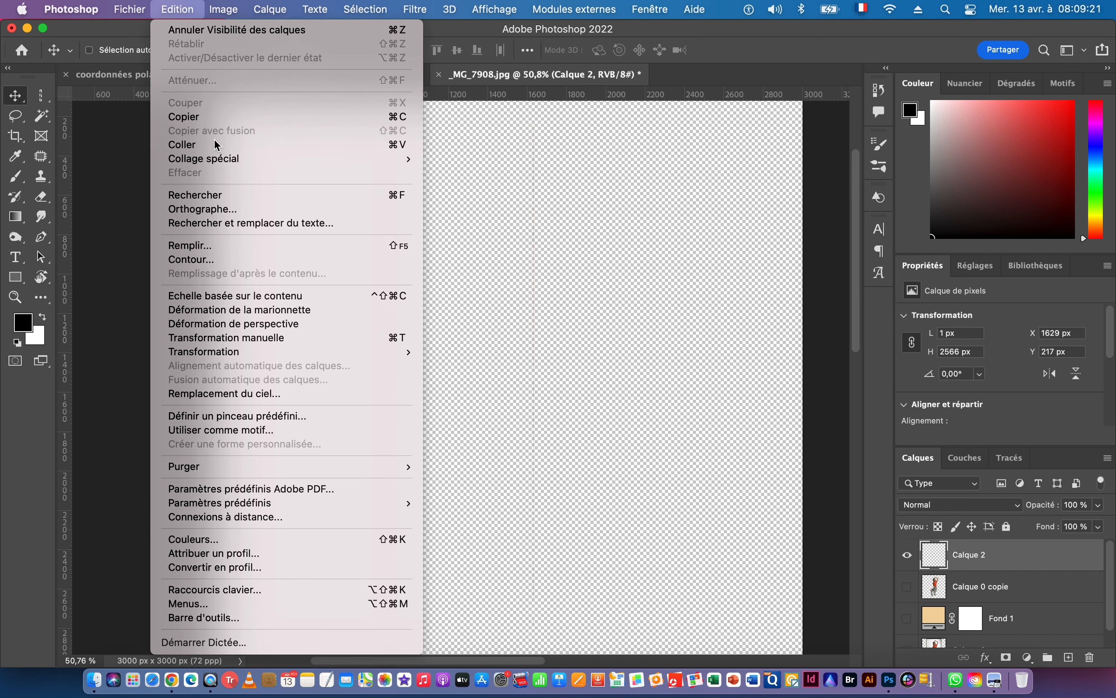
left_click(242, 338)
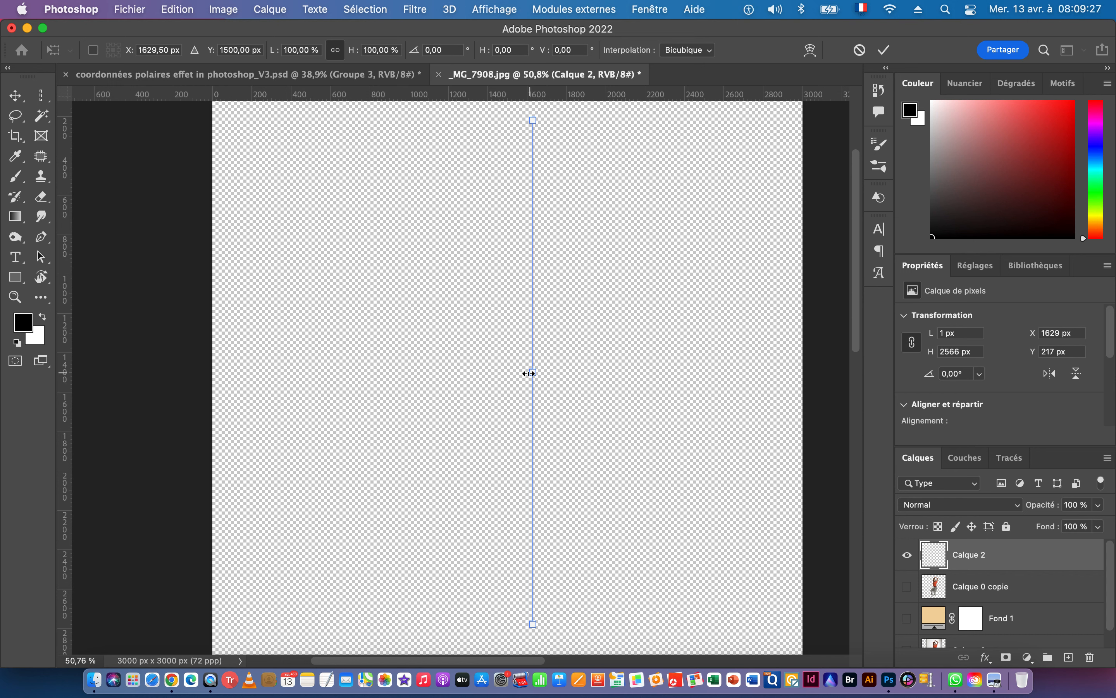
left_click_drag(531, 374, 212, 372)
left_click_drag(534, 374, 803, 383)
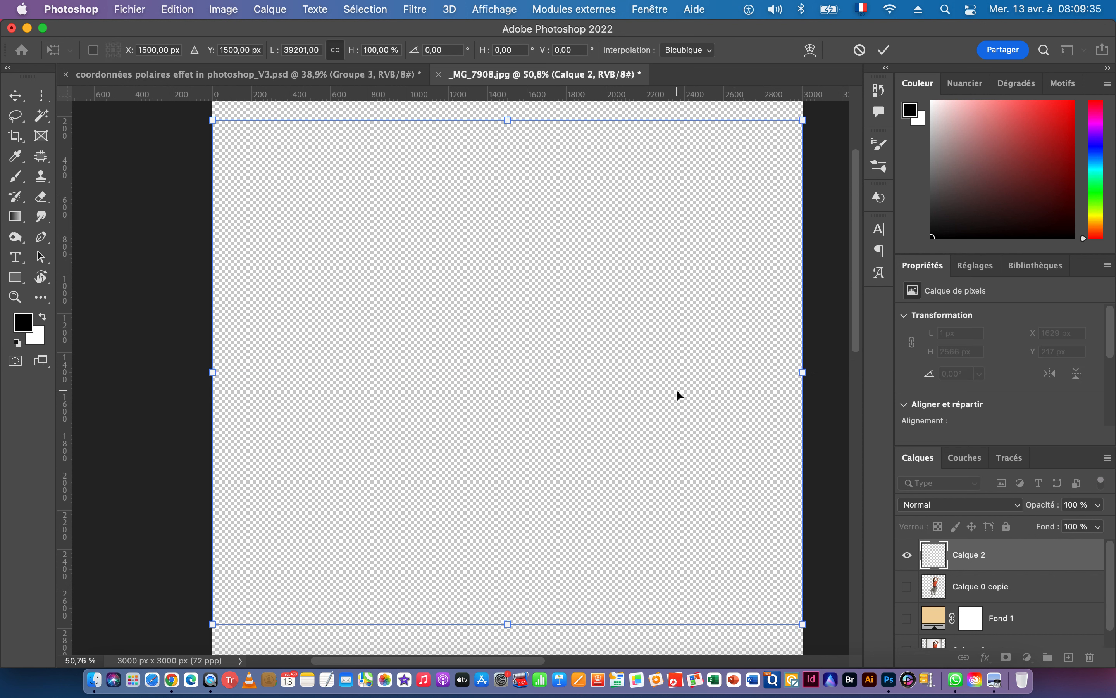
key("Return")
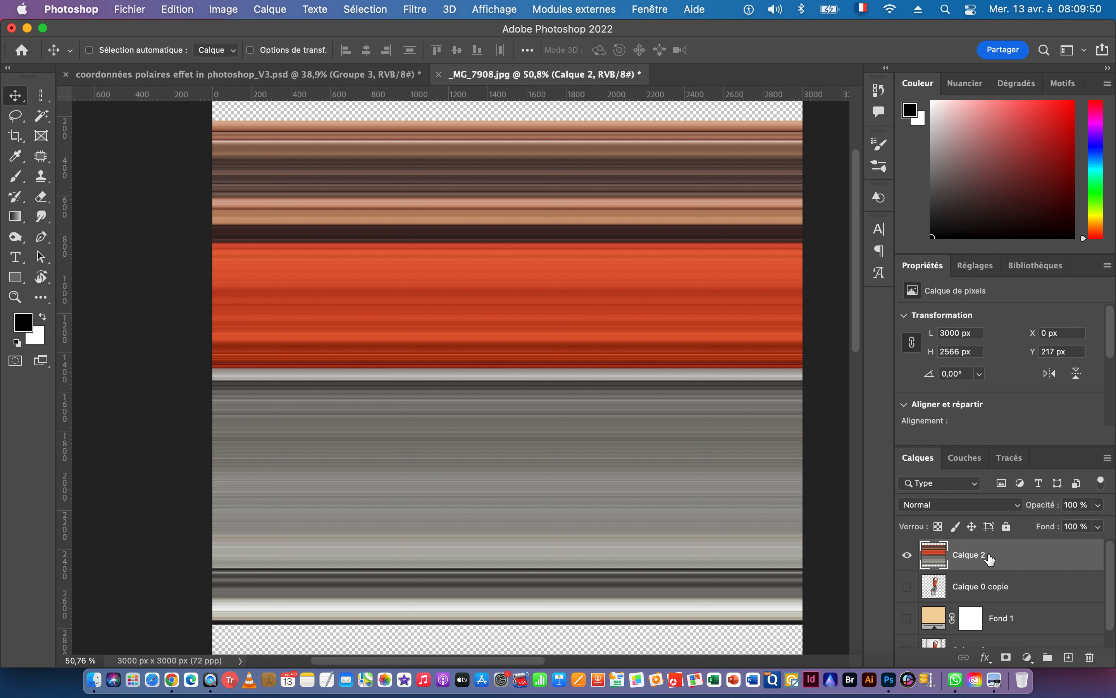
- Place Calque 2 beneath Calque 0 copie and show both the dancer layer and the Fond 1 background
left_click_drag(994, 558, 1006, 593)
left_click(908, 555)
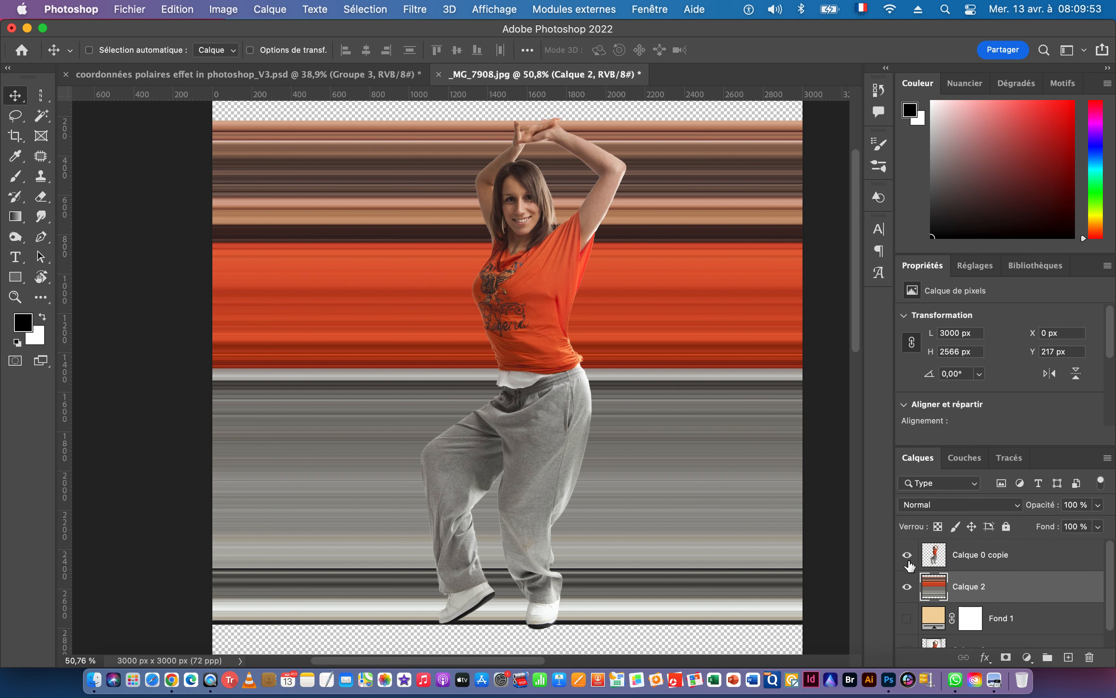
left_click(908, 618)
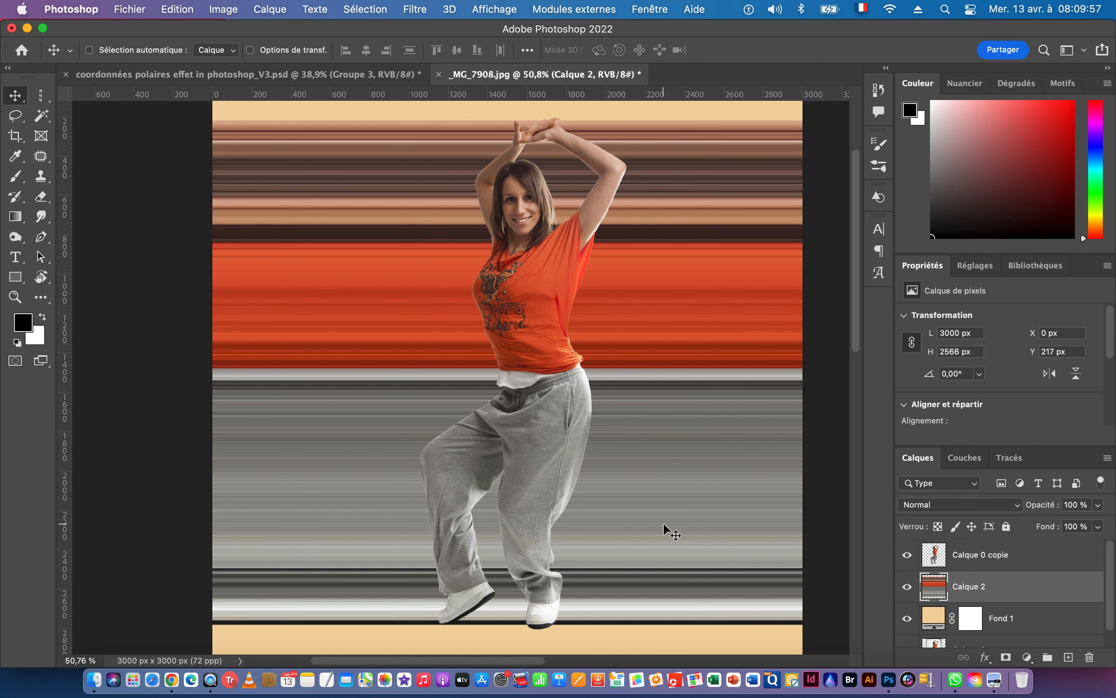
- Add a layer mask to Calque 2 and paint it black with a hard 344 px brush to hide the stripes left of the dancer
scroll(663, 522, "down", 3)
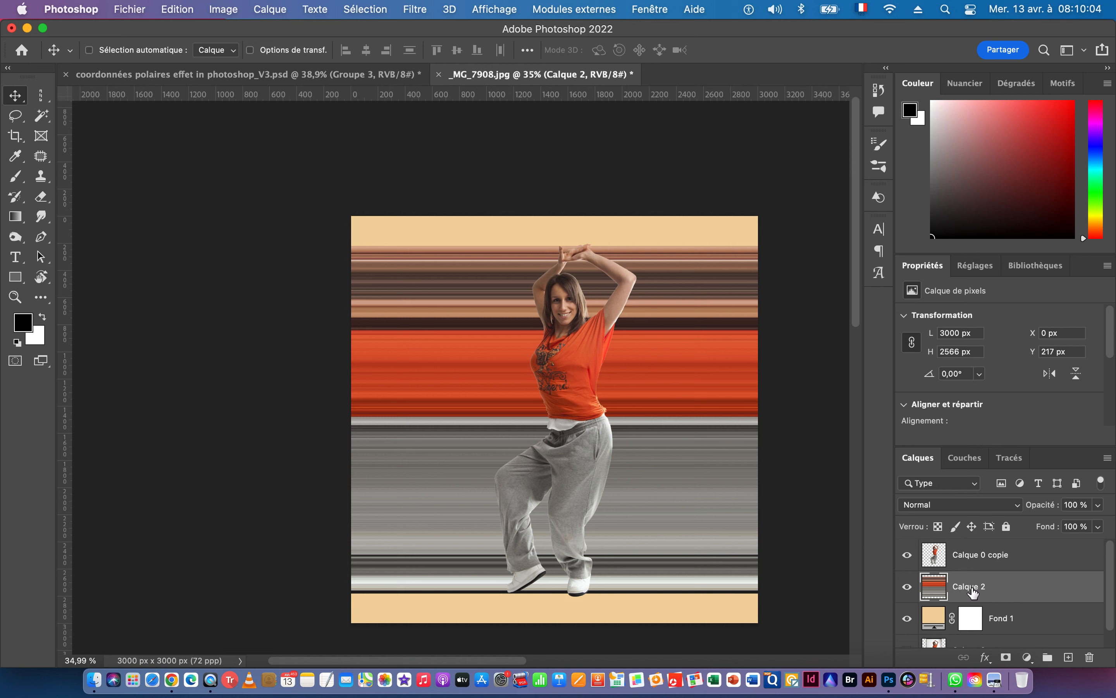
left_click(1007, 658)
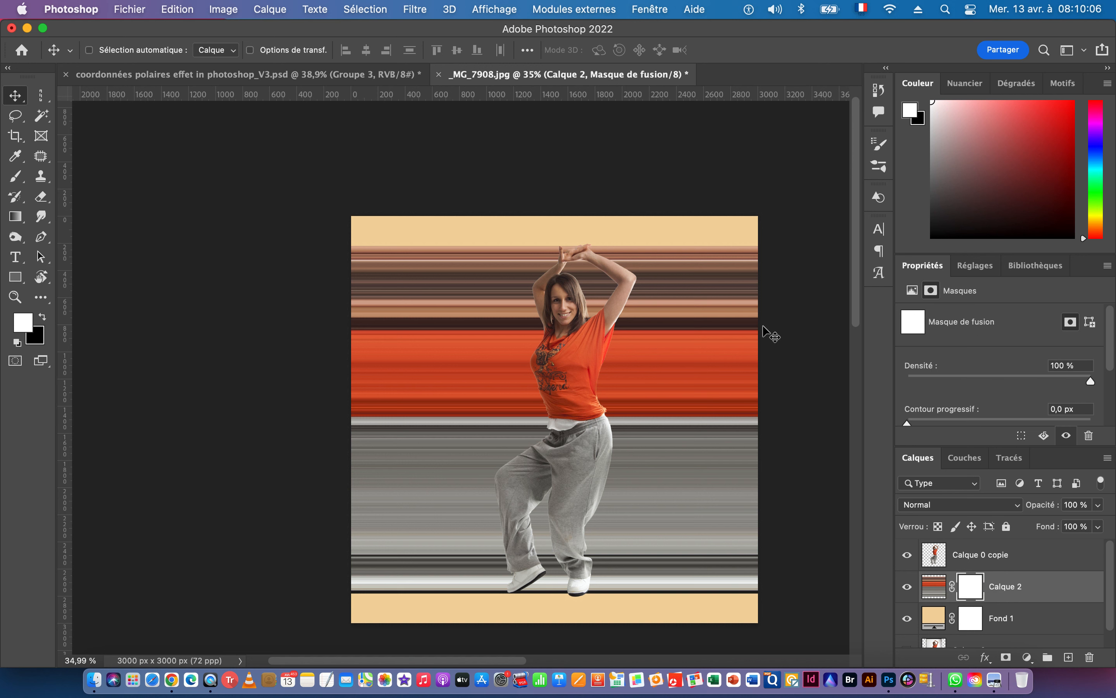
left_click(15, 176)
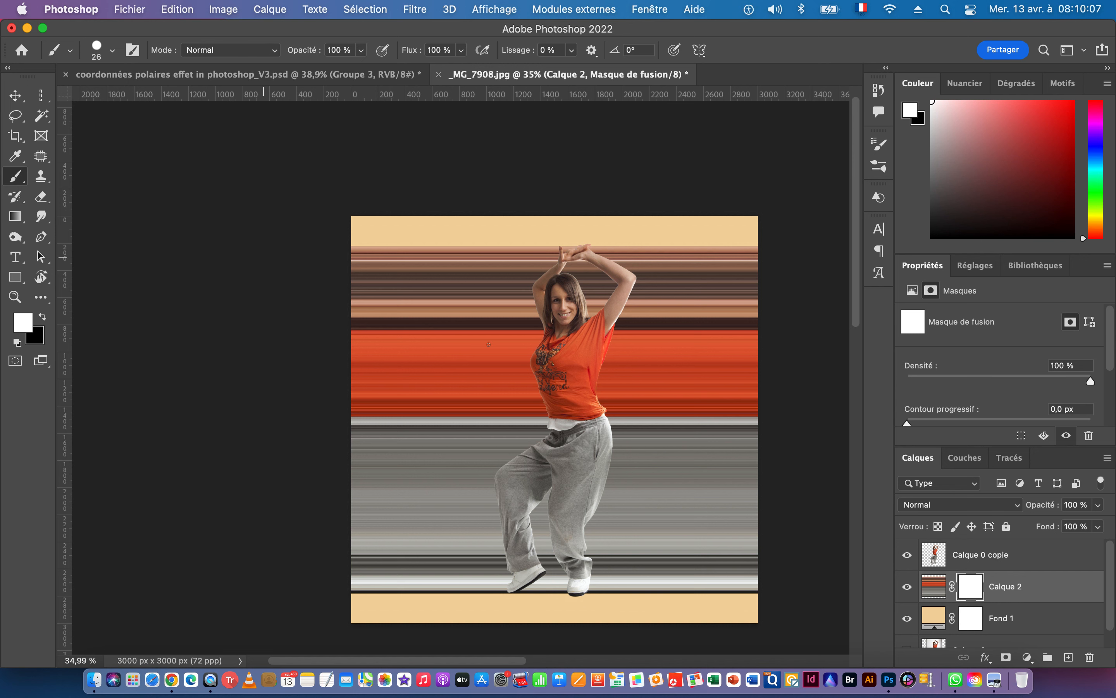
left_click(112, 50)
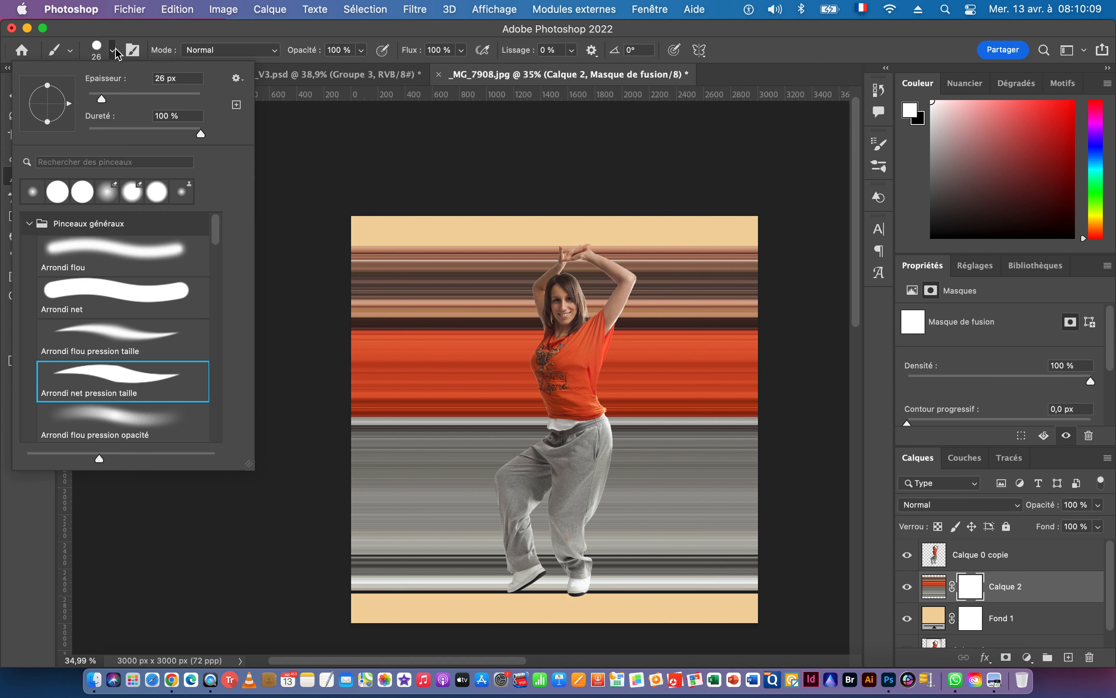
left_click_drag(102, 98, 181, 98)
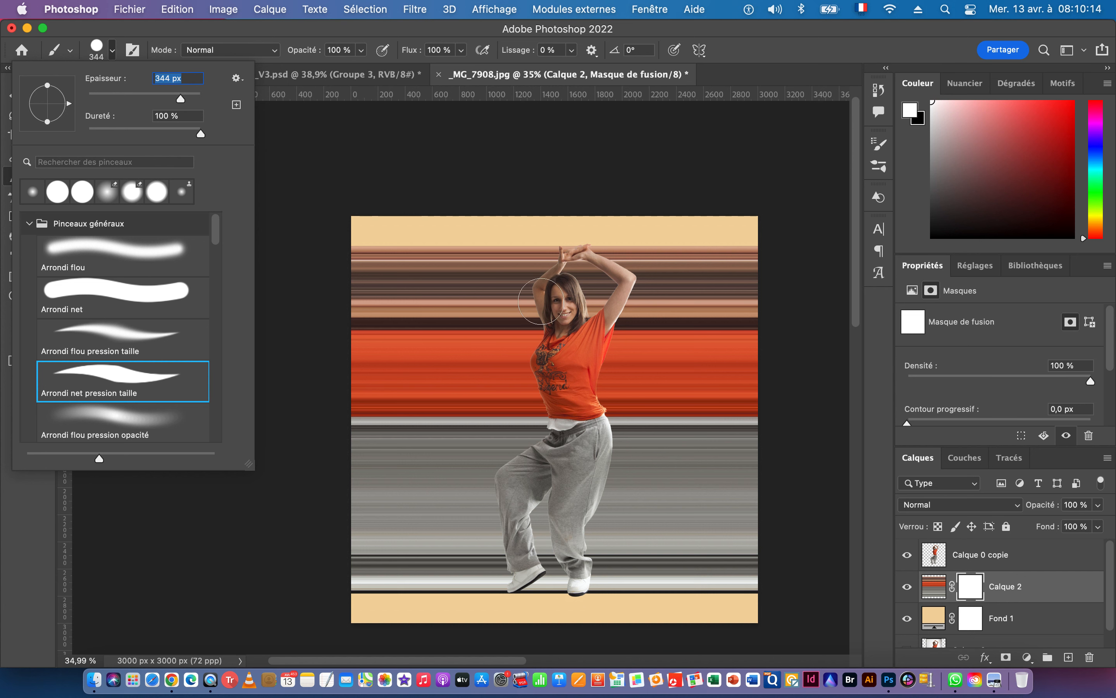
left_click(414, 26)
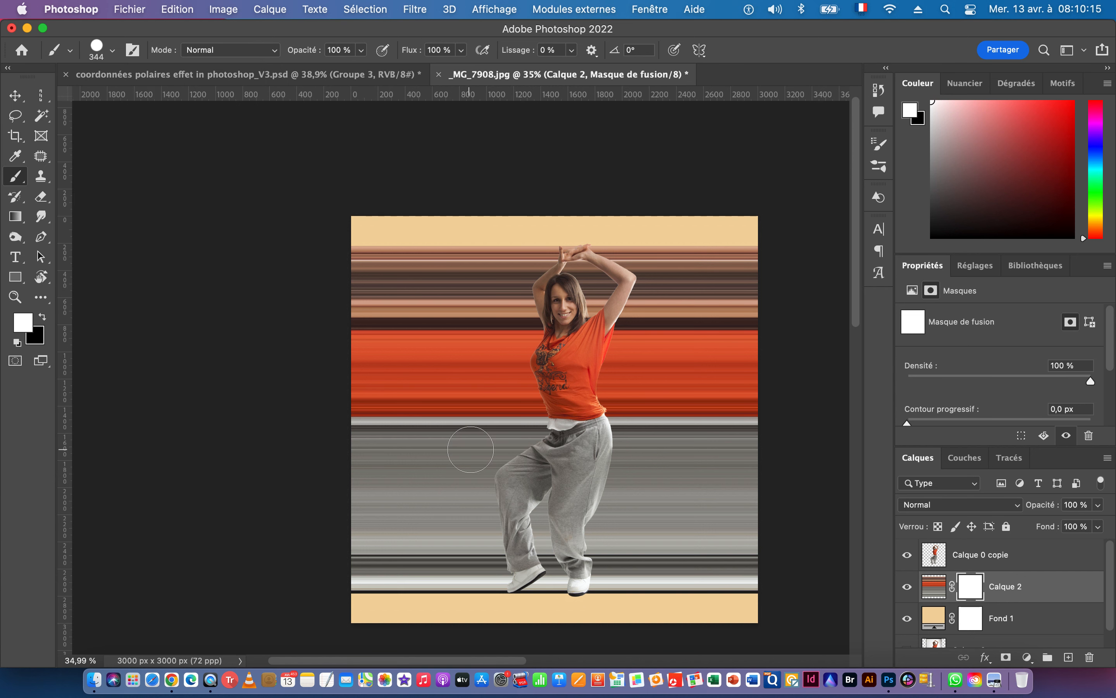
left_click(42, 316)
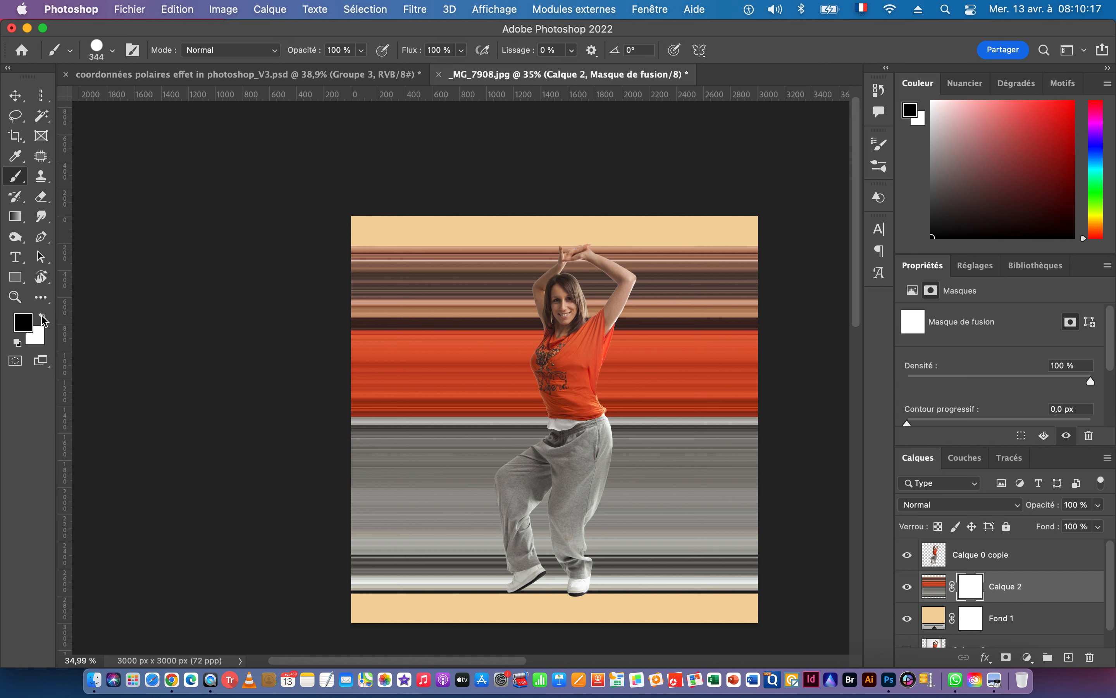
mouse_move(487, 584)
left_mouse_down()
mouse_move(494, 490)
mouse_move(540, 393)
mouse_move(540, 263)
mouse_move(552, 243)
mouse_move(366, 269)
mouse_move(551, 243)
mouse_move(340, 250)
mouse_move(503, 266)
mouse_move(491, 430)
mouse_move(456, 512)
mouse_move(453, 581)
mouse_move(306, 571)
mouse_move(329, 515)
mouse_move(354, 288)
mouse_move(459, 302)
mouse_move(477, 340)
mouse_move(430, 529)
mouse_move(348, 506)
mouse_move(362, 371)
mouse_move(436, 319)
mouse_move(440, 441)
mouse_move(421, 560)
mouse_move(380, 500)
mouse_move(413, 316)
mouse_move(426, 565)
mouse_move(405, 464)
left_mouse_up()
left_click_drag(587, 259, 694, 260)
left_click_drag(456, 326, 397, 332)
- Make white the foreground colour and set the brush size to 136 px for Calque 2's mask
left_click(42, 318)
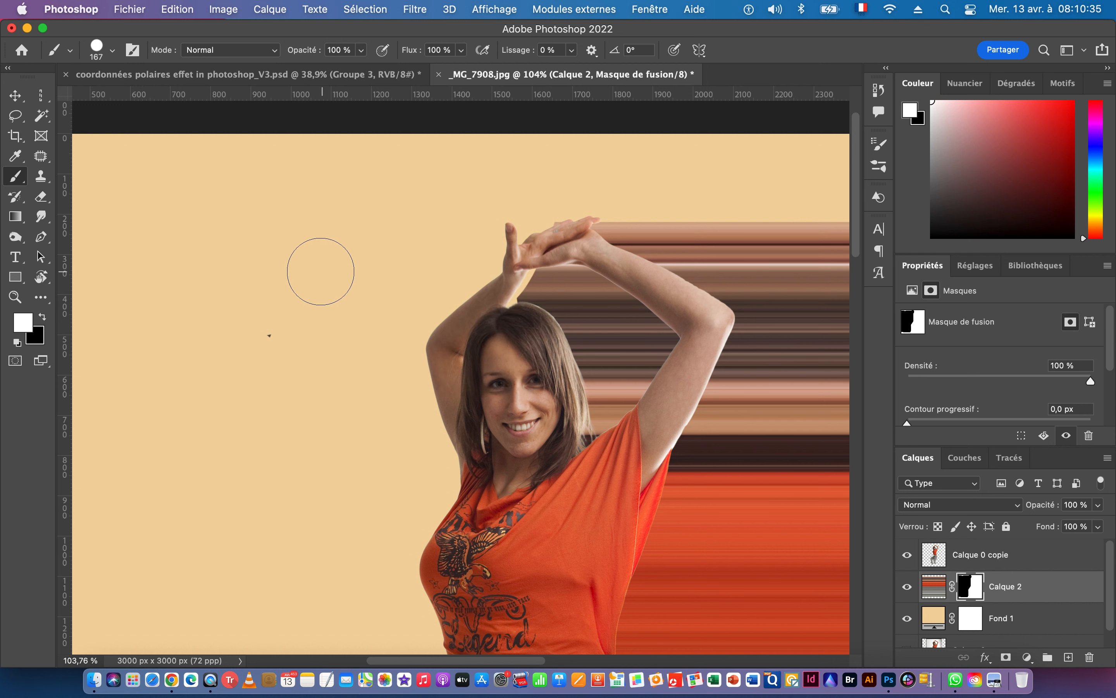
right_click(322, 271)
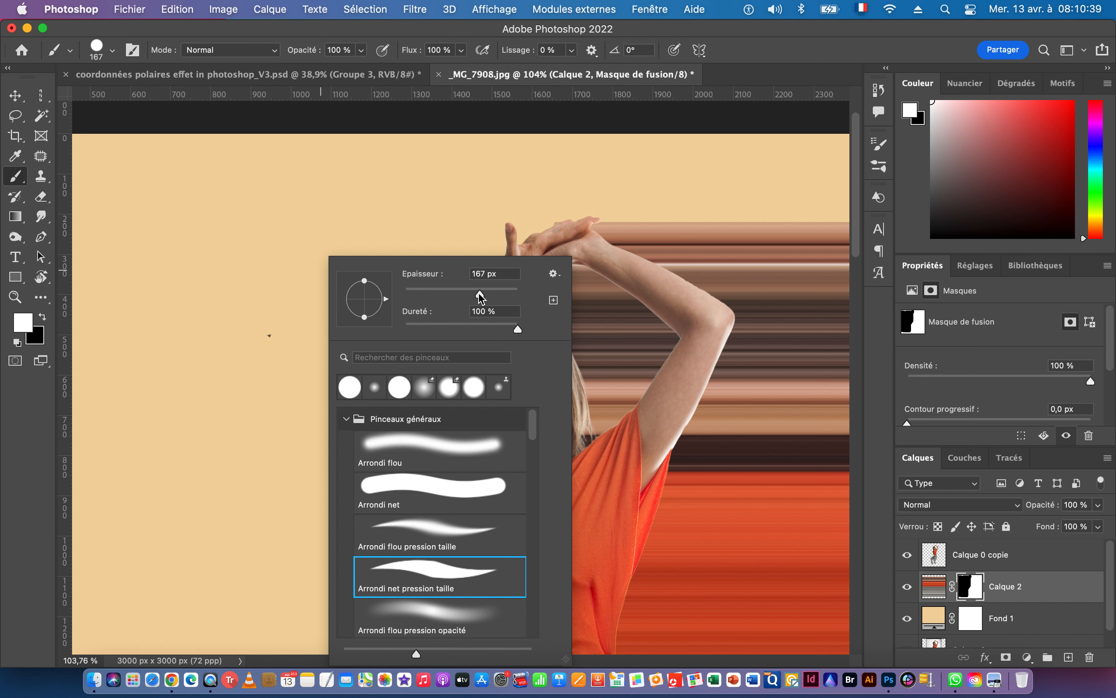
left_click_drag(478, 293, 469, 292)
left_click(371, 30)
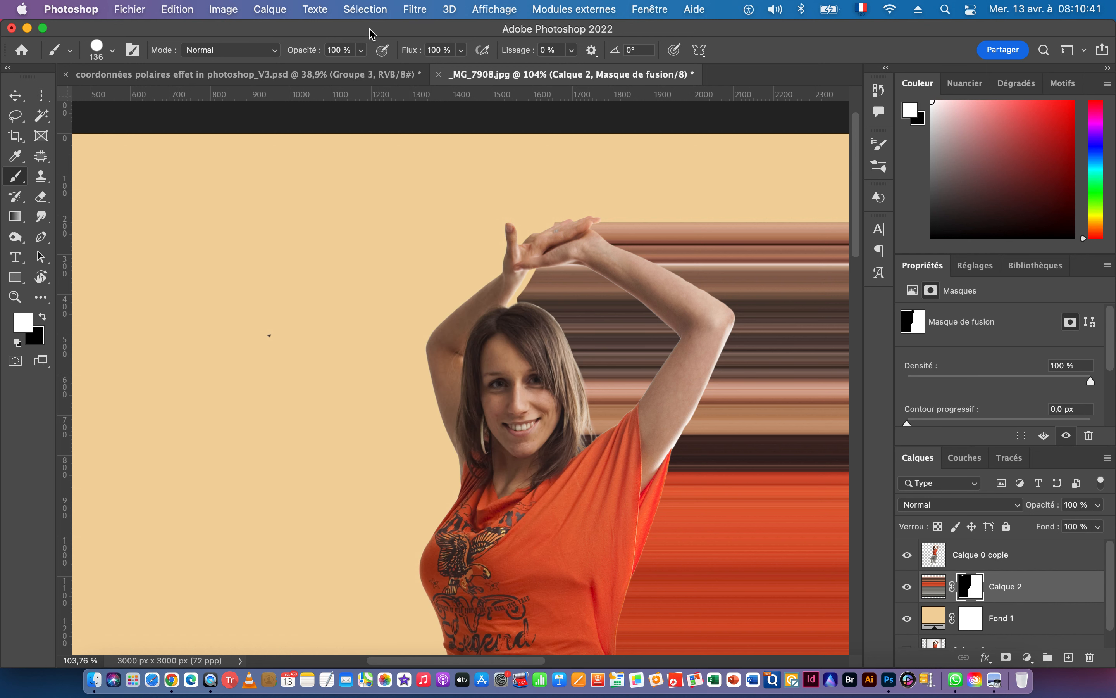
- Try a white stroke on the mask left of the dancer, undo it, and swap the foreground and background colours back and forth
left_click_drag(248, 339, 285, 325)
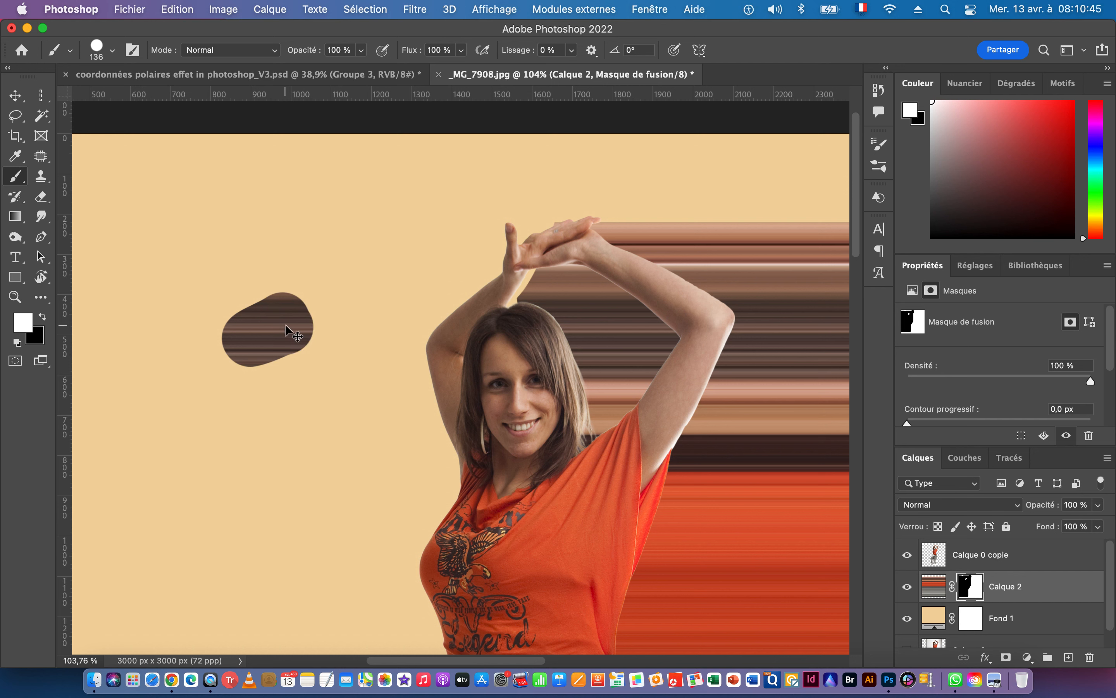
key("super+z")
key("x")
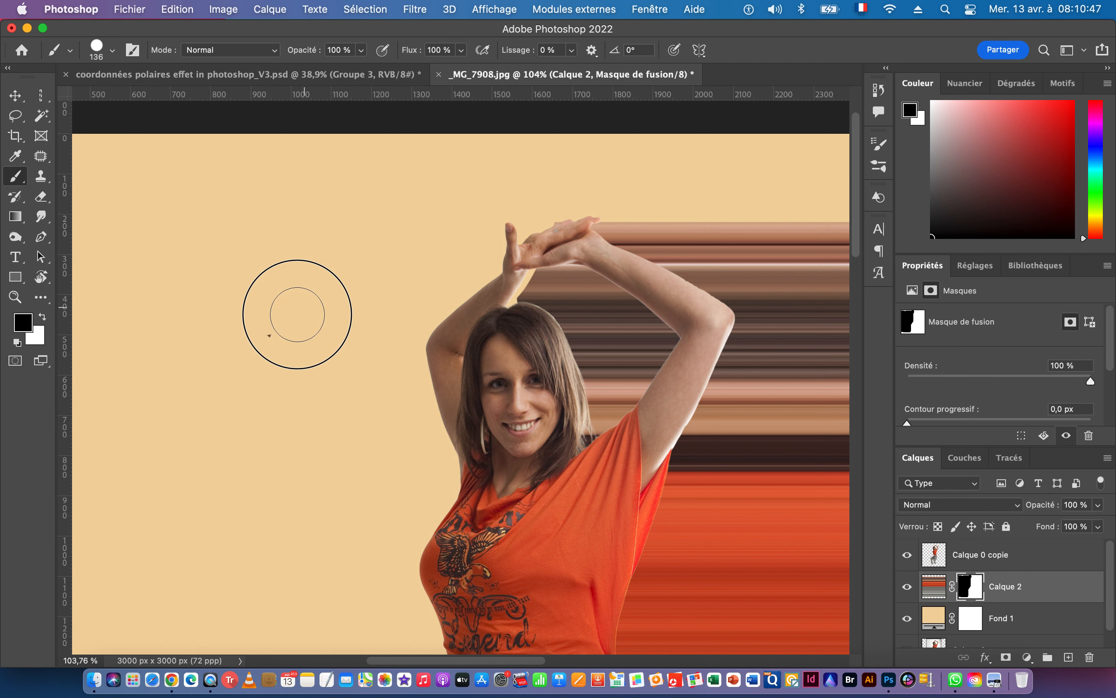
key("x")
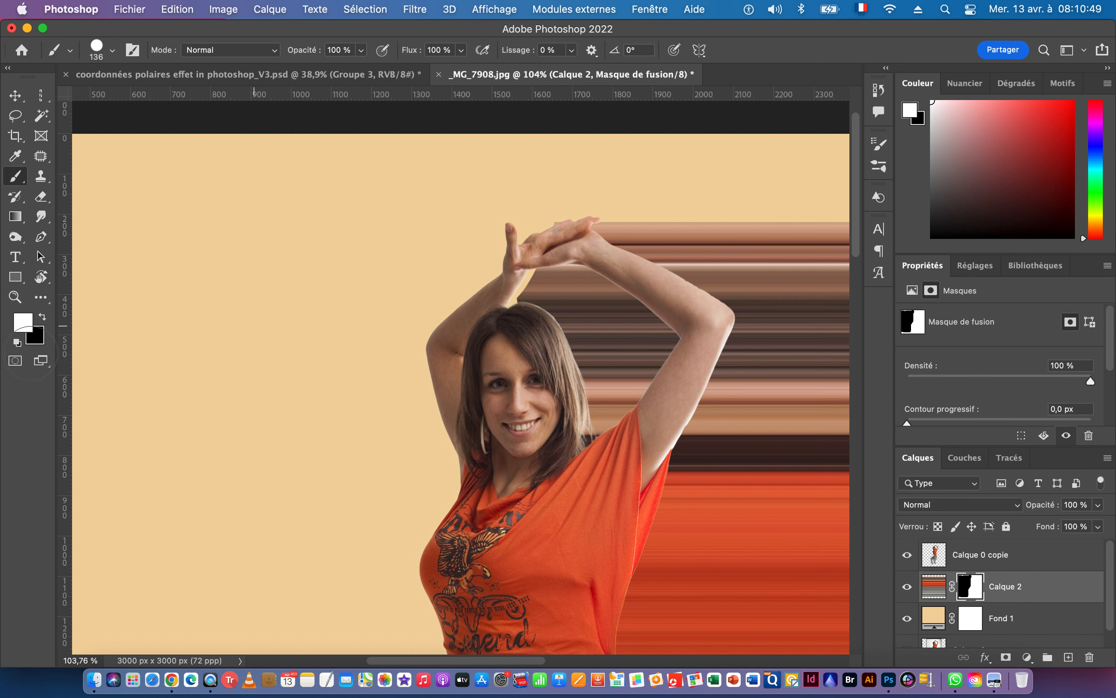
key("x")
key("x")
key("x")
key("x")
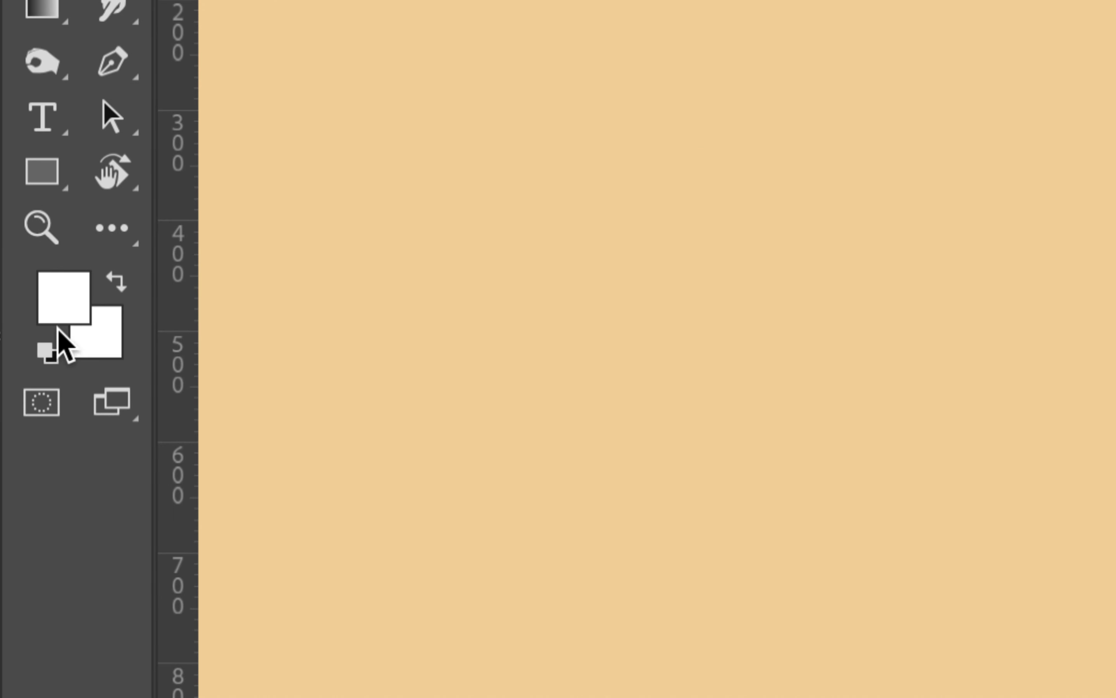
key("x")
key("x")
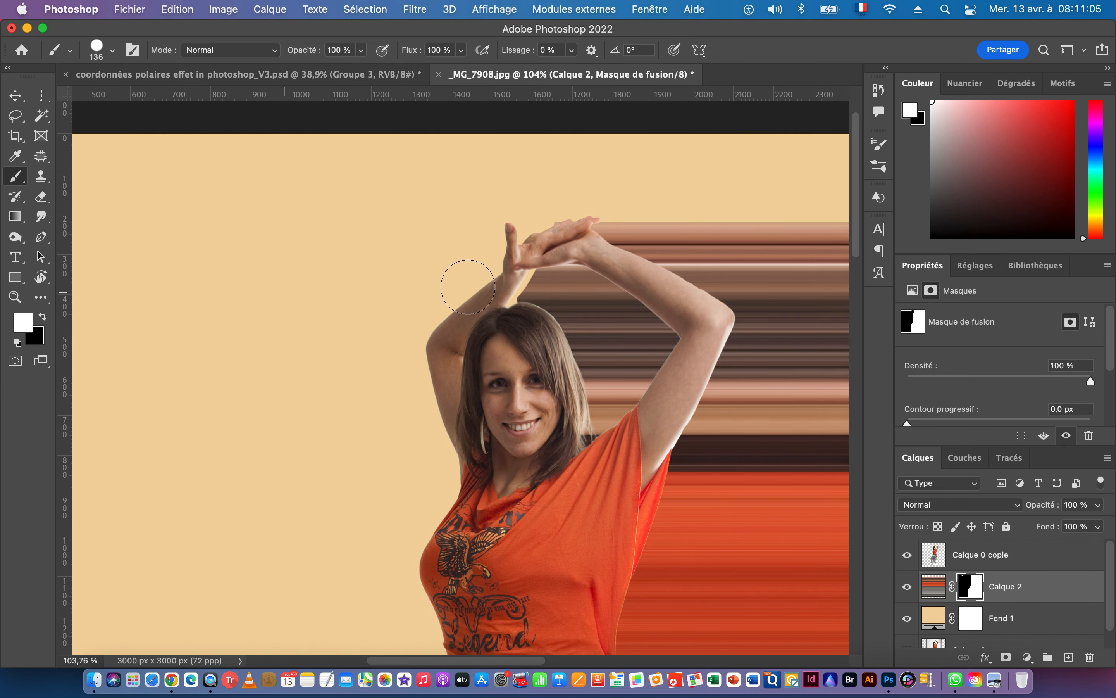
- Touch up Calque 2's mask with white along the dancer's arm, trousers and shoes, then view the whole composition
mouse_move(559, 270)
left_mouse_down()
mouse_move(507, 351)
mouse_move(504, 418)
mouse_move(519, 476)
left_mouse_up()
mouse_move(618, 459)
left_mouse_down()
mouse_move(548, 470)
mouse_move(510, 440)
mouse_move(418, 274)
left_mouse_up()
left_click_drag(456, 560, 516, 247)
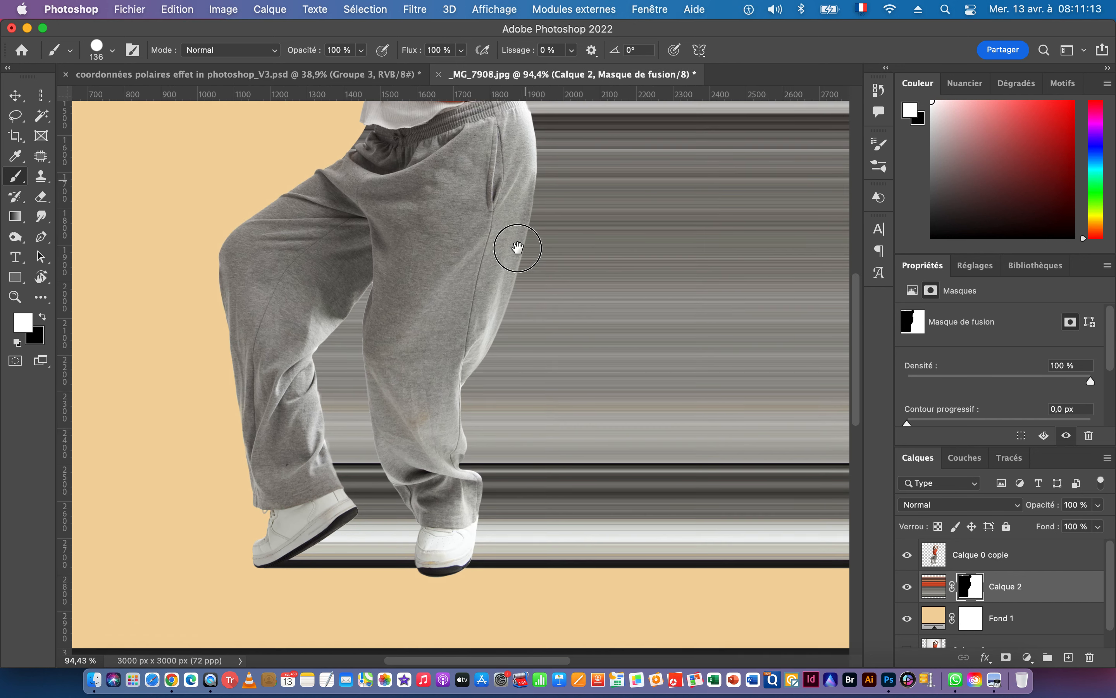
left_click_drag(435, 463, 449, 430)
left_click_drag(542, 387, 444, 407)
left_click_drag(537, 298, 440, 366)
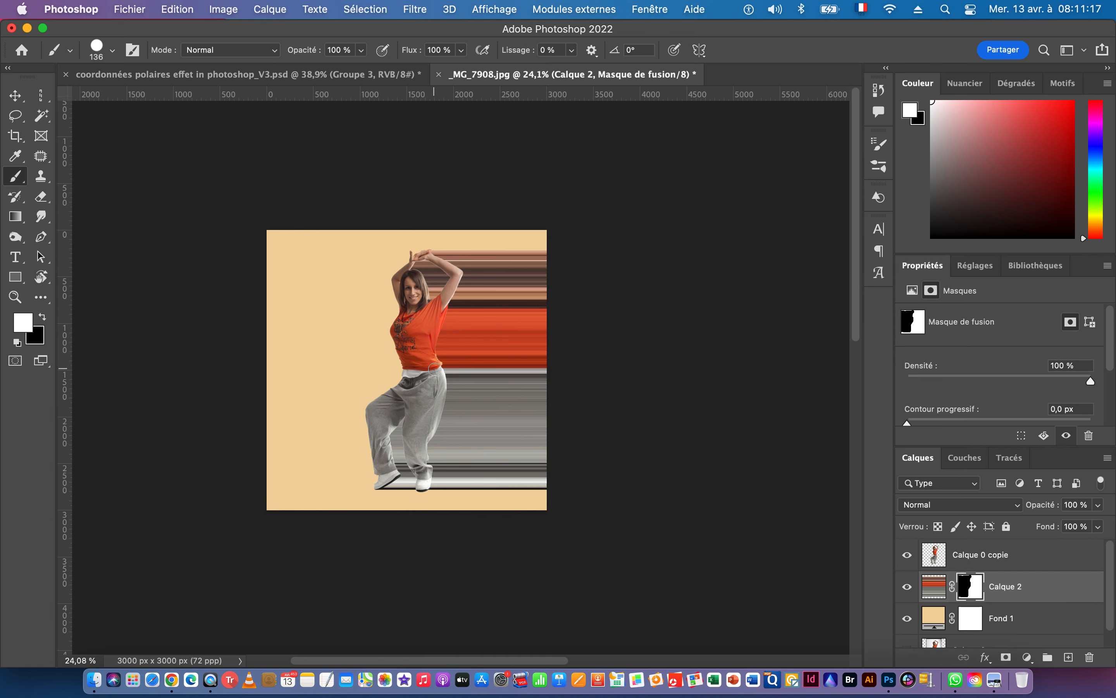
- Recolour the Fond 1 fill layer to light grey ced0cd, sampled from the pale stripes near the shoes
double_click(935, 619)
left_click(468, 480)
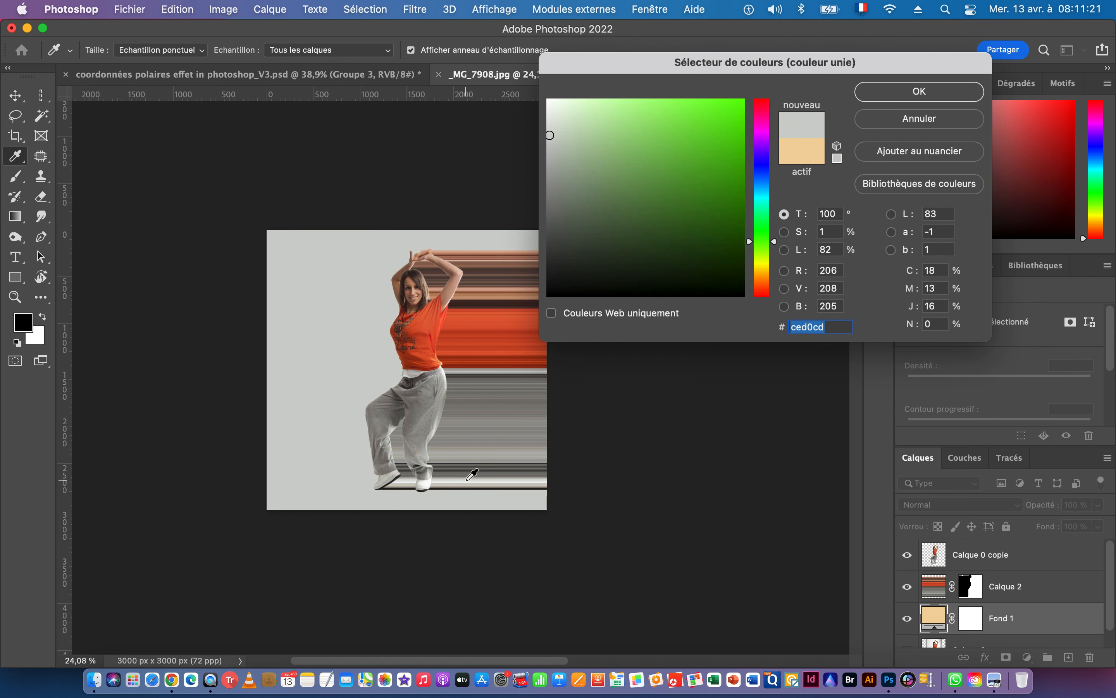
left_click(908, 99)
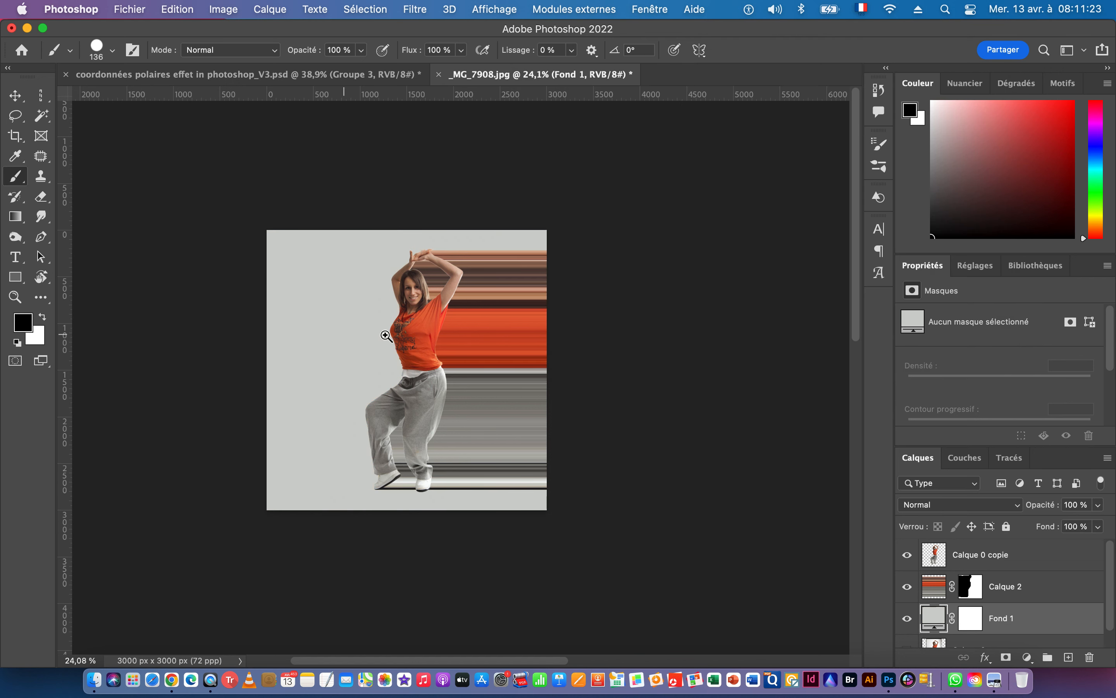
- Duplicate the masked Calque 2 stripes layer
scroll(463, 341, "up", 5)
scroll(535, 404, "left", 3)
scroll(535, 404, "down", 2)
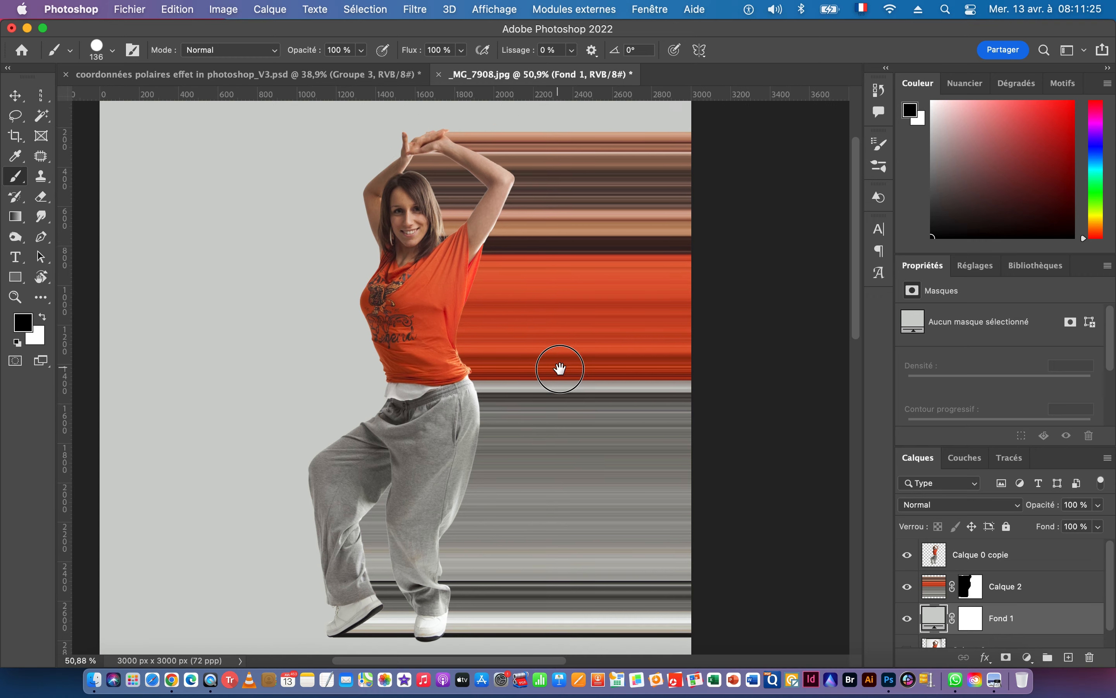
left_click(1061, 588)
key("super+j")
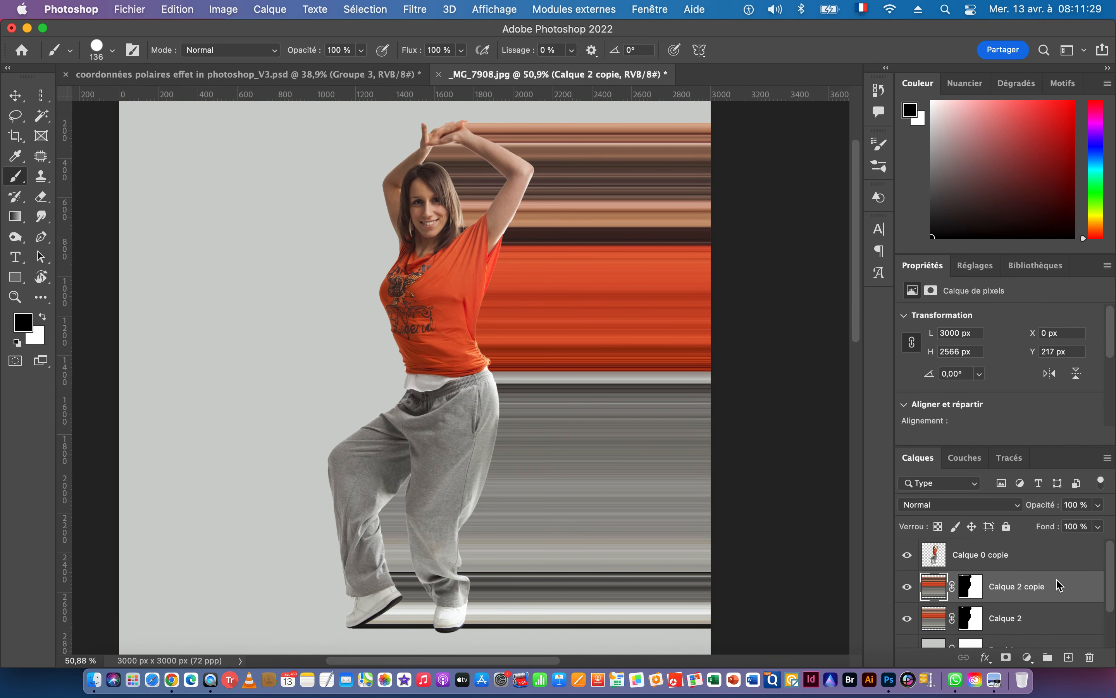
- Delete the layer mask from the duplicated stripes layer and hide the original Calque 2
right_click(970, 589)
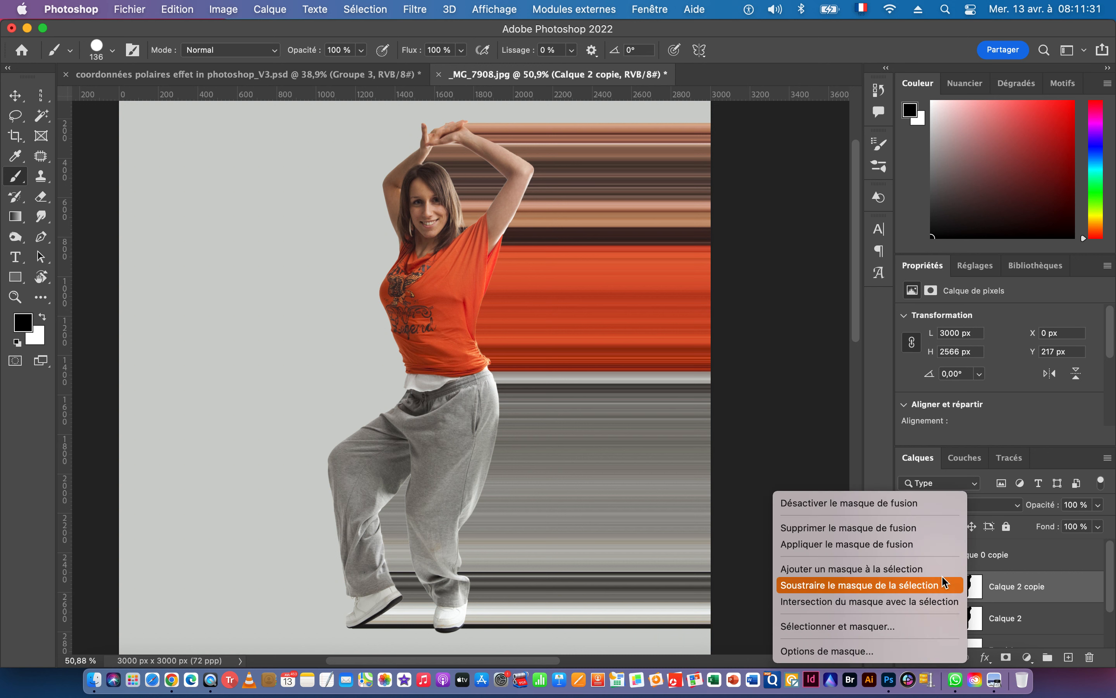
left_click(1008, 598)
right_click(968, 590)
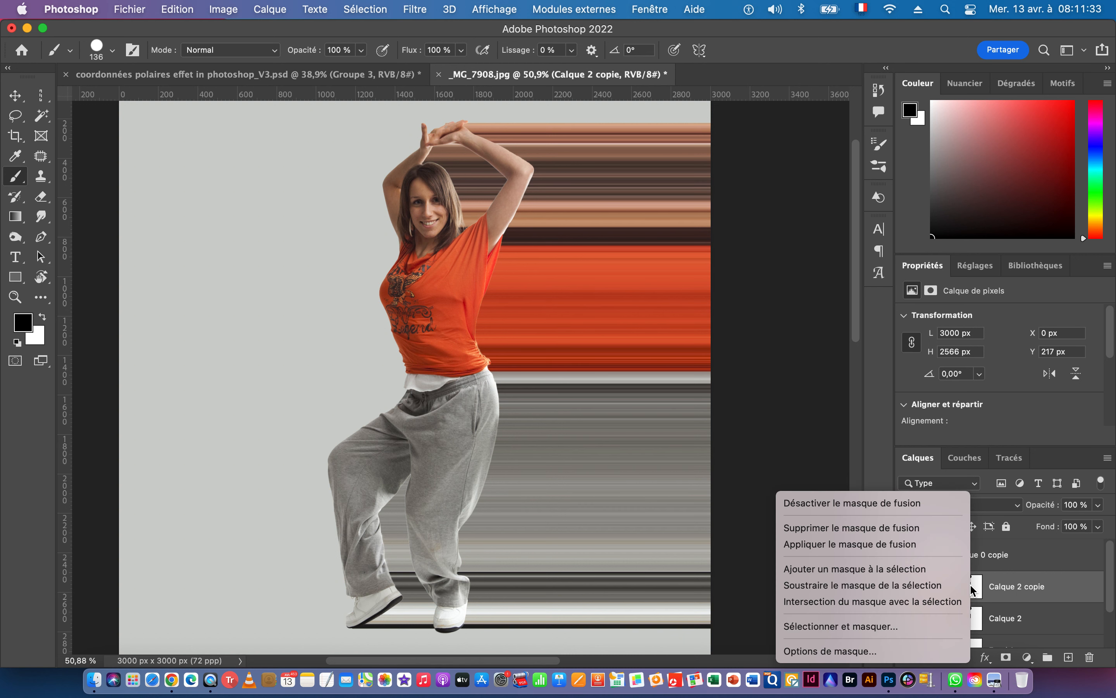
left_click(859, 530)
left_click(907, 619)
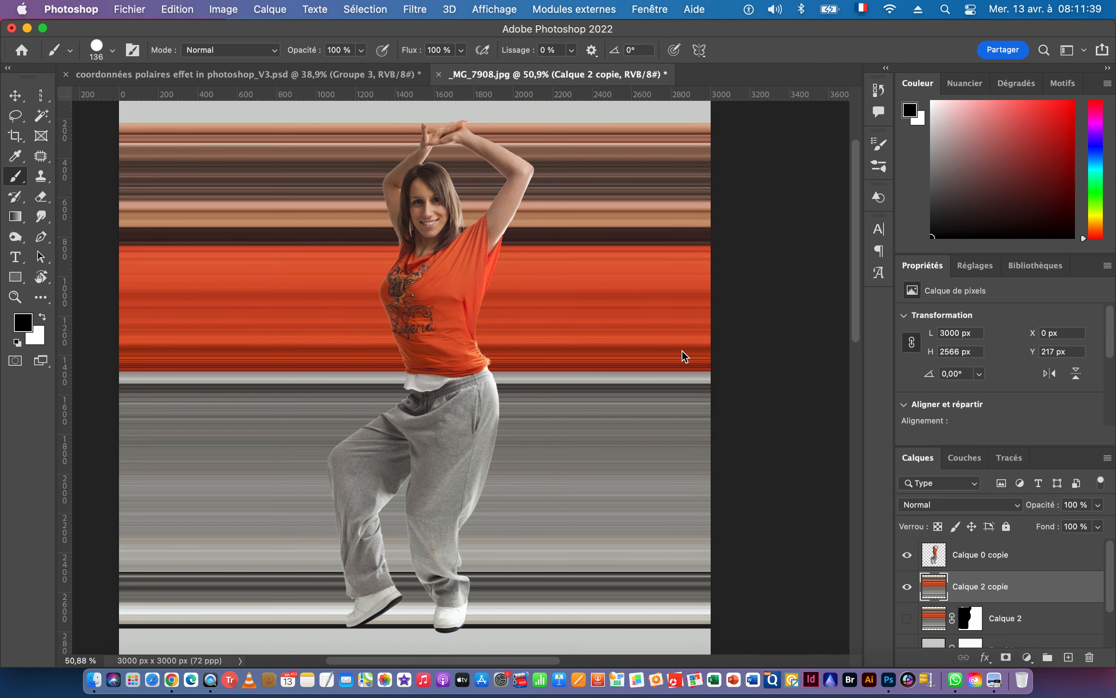
- Move the unmasked stripes up until they meet the top edge of the canvas, at Y 0 px
left_click_drag(498, 339, 435, 345)
left_click(15, 97)
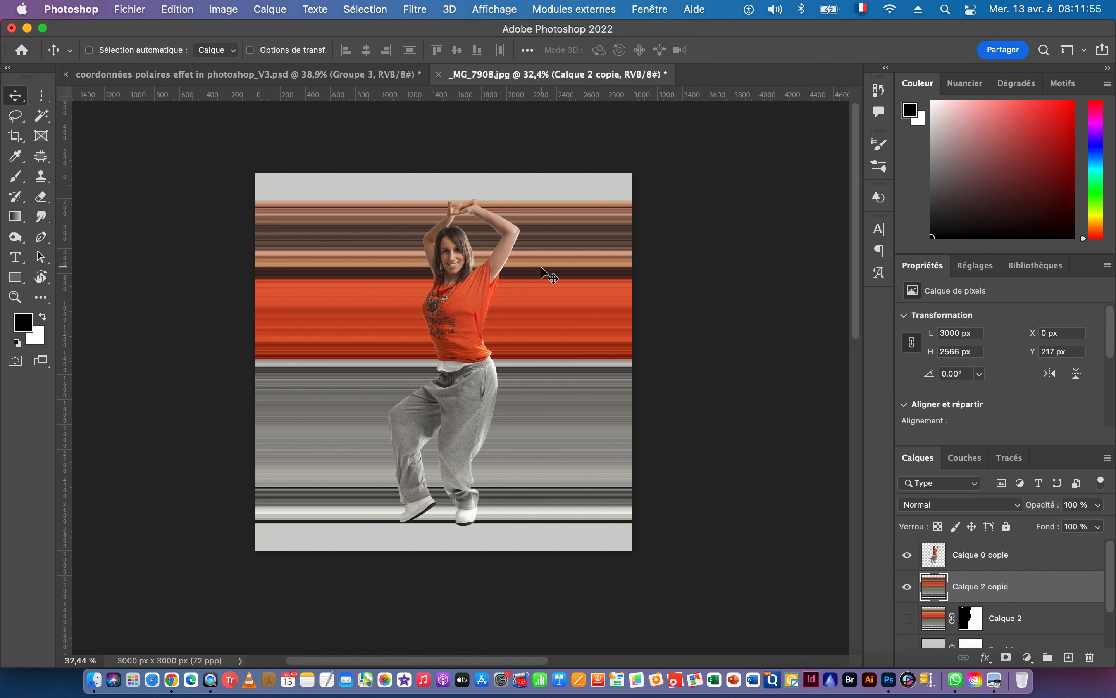
left_click_drag(541, 262, 543, 230)
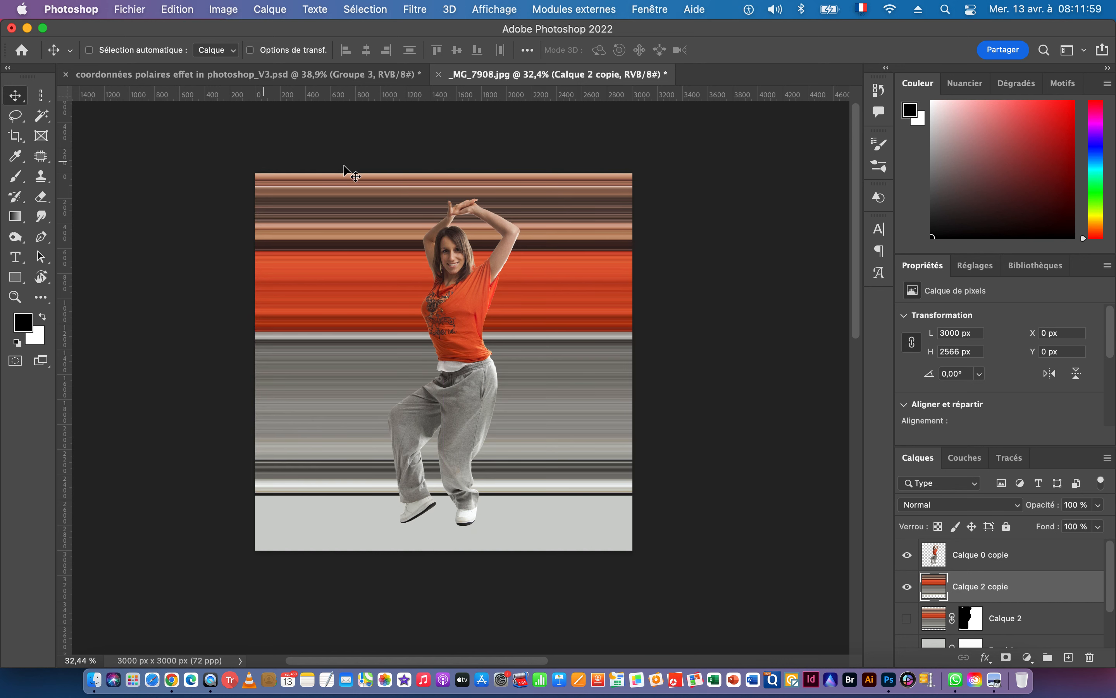
- Try the Polar Coordinates filter with Rectangulaire en polaire on the unflipped stripes, and undo it
left_click(414, 10)
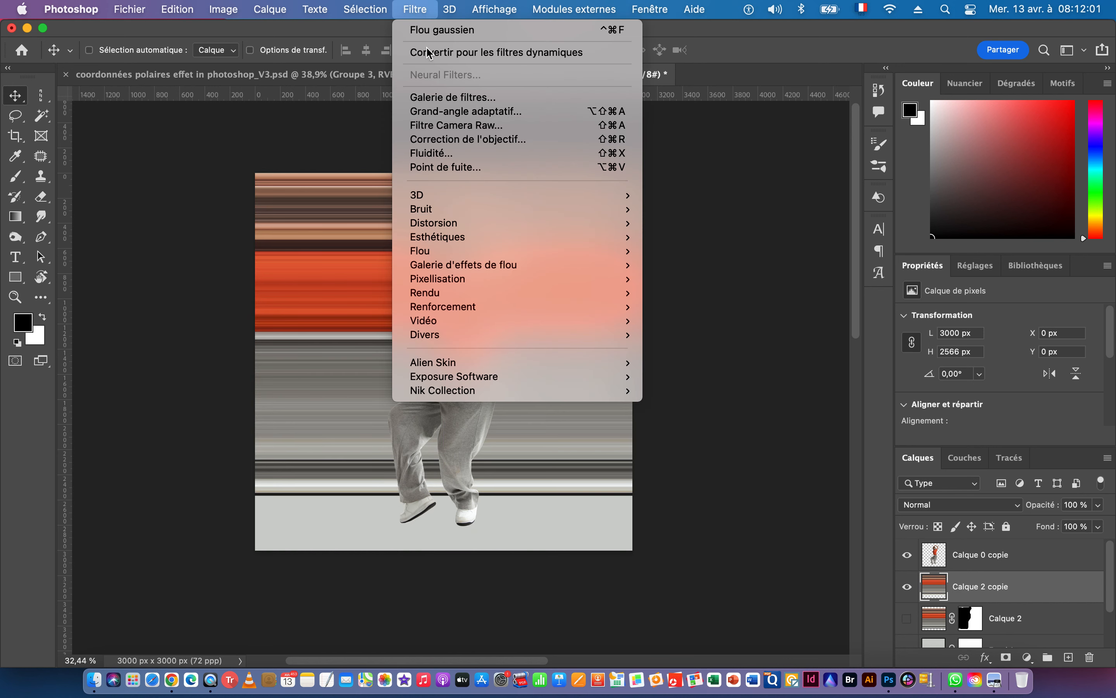
mouse_move(448, 276)
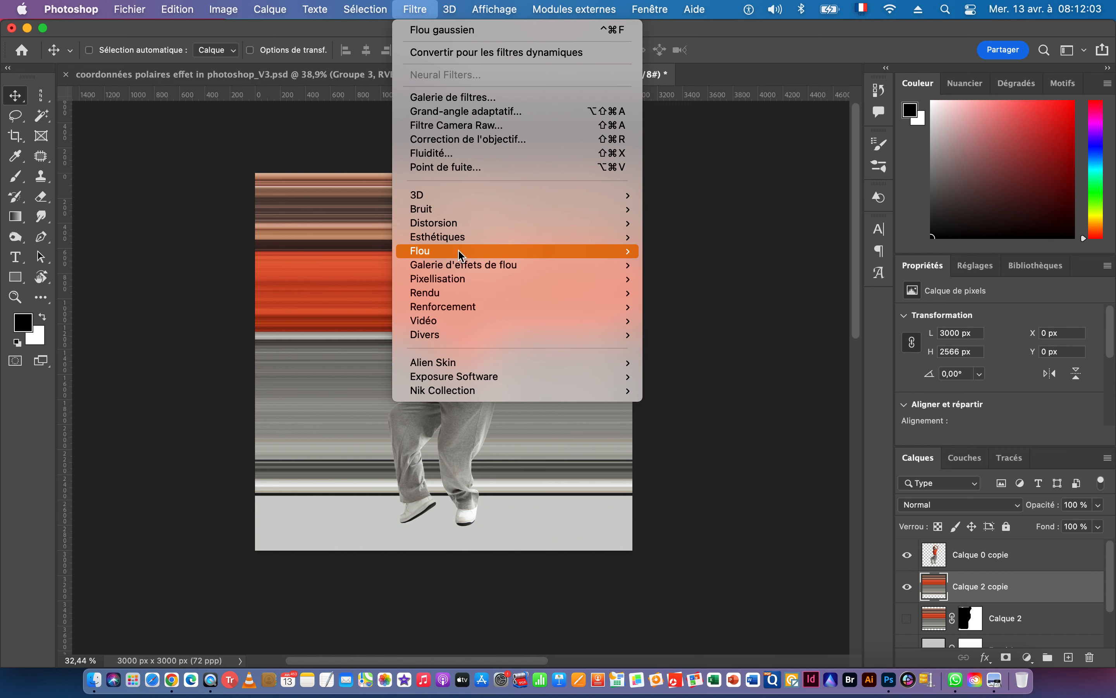
mouse_move(459, 223)
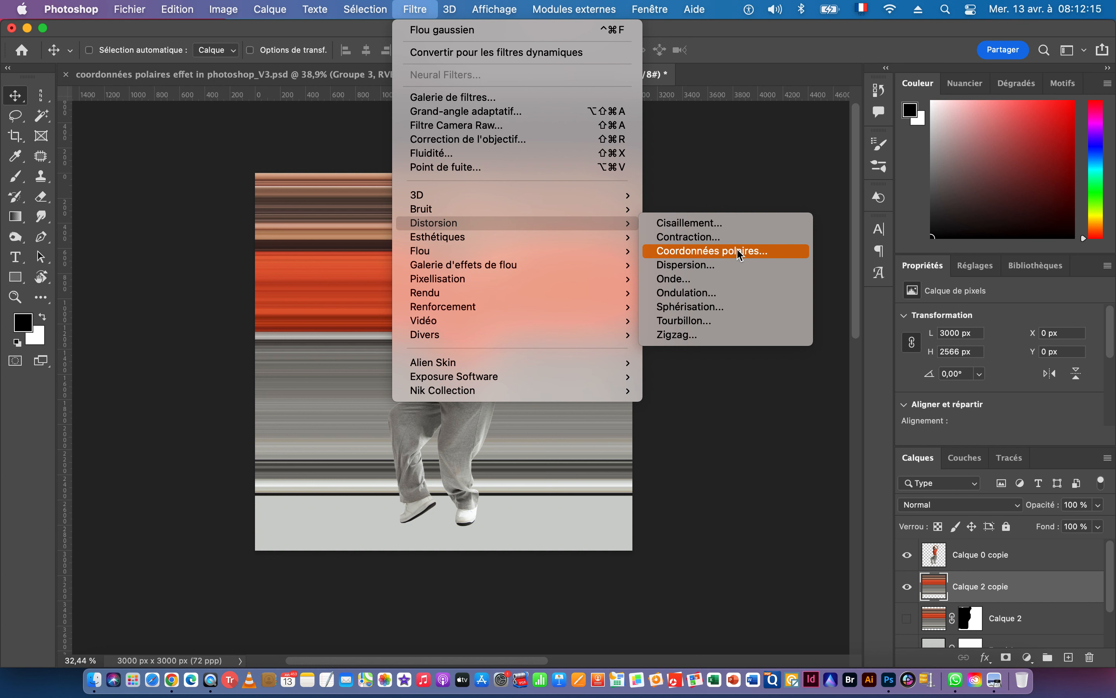
left_click(711, 253)
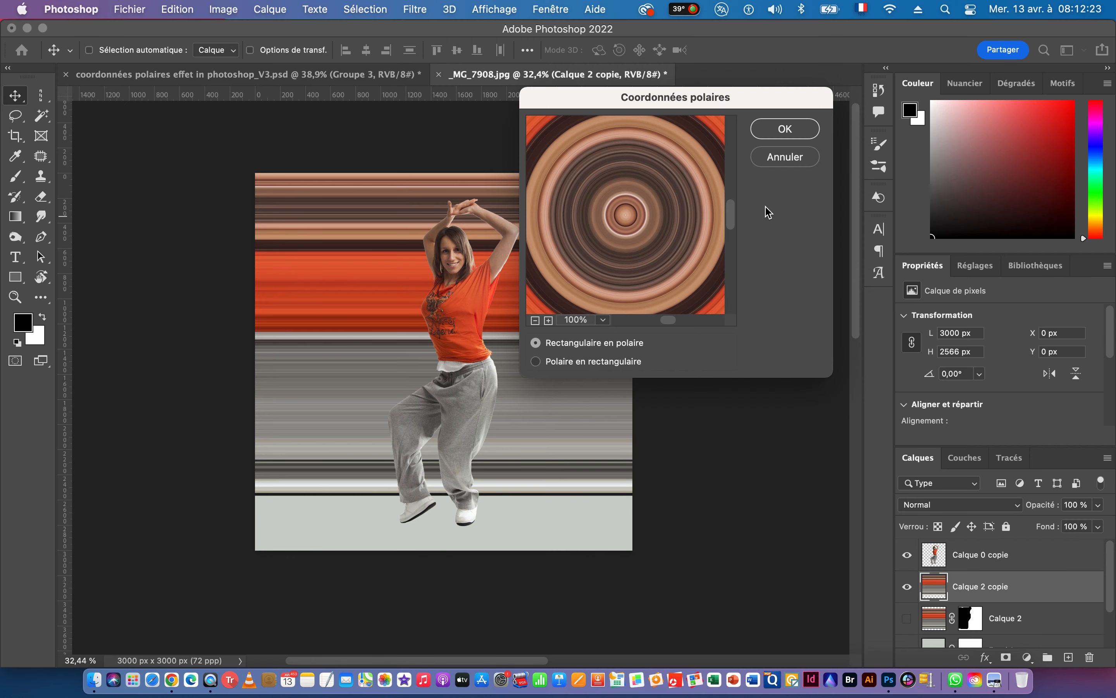
left_click(784, 129)
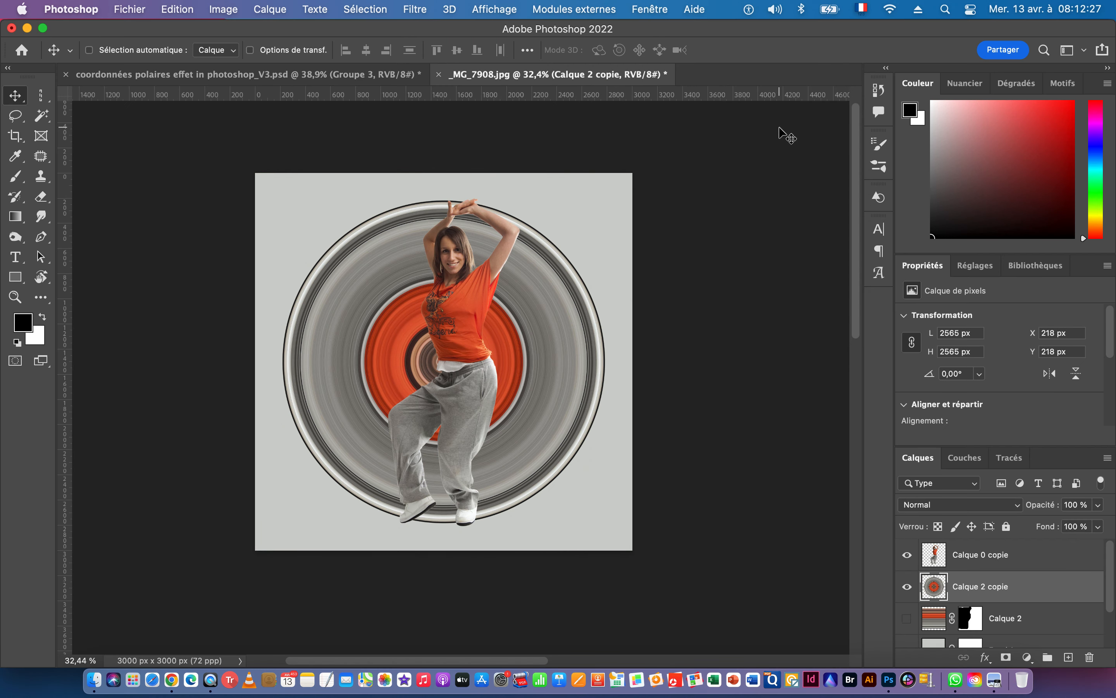
key("super+z")
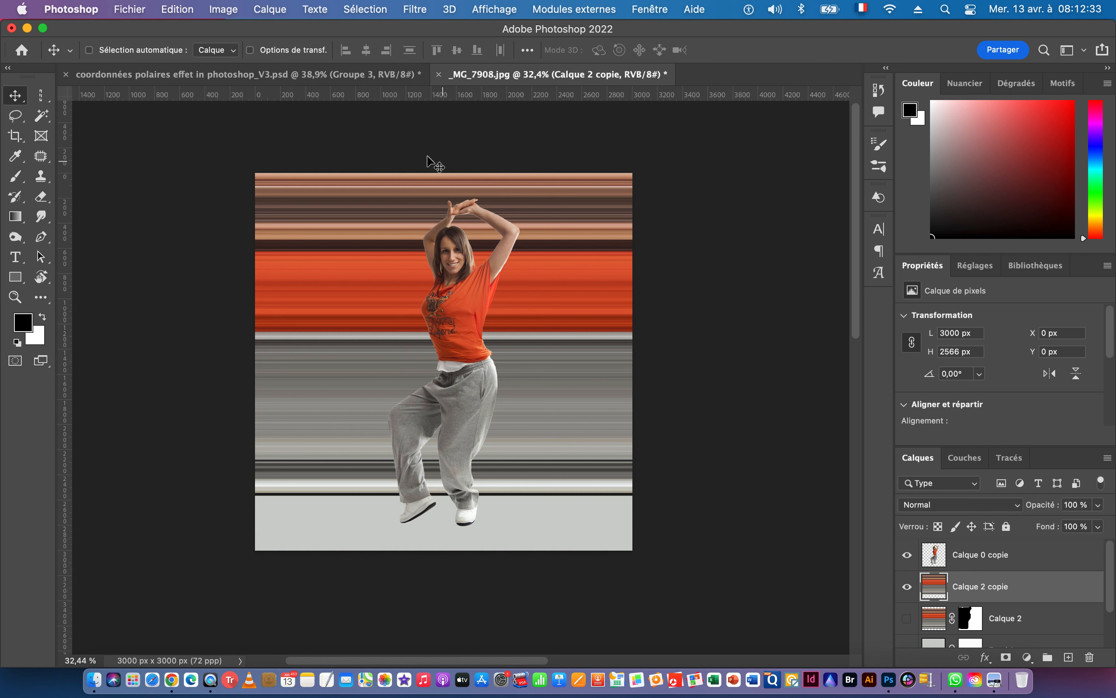
- Flip the duplicated stripes layer vertically with Free Transform
key("super+t")
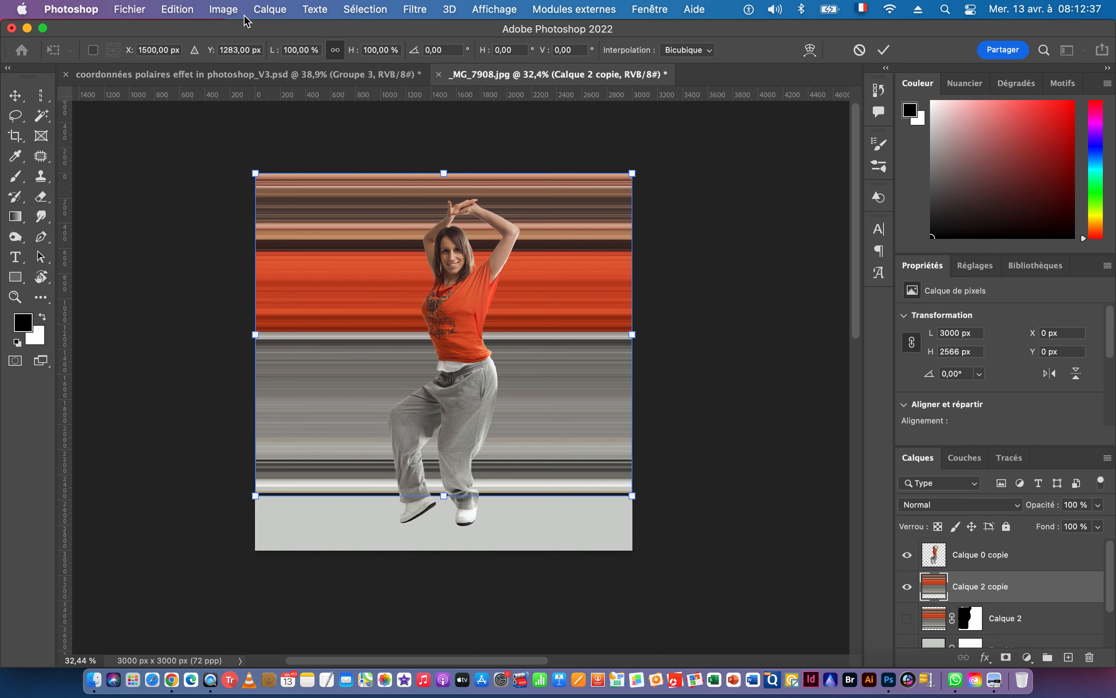
right_click(340, 225)
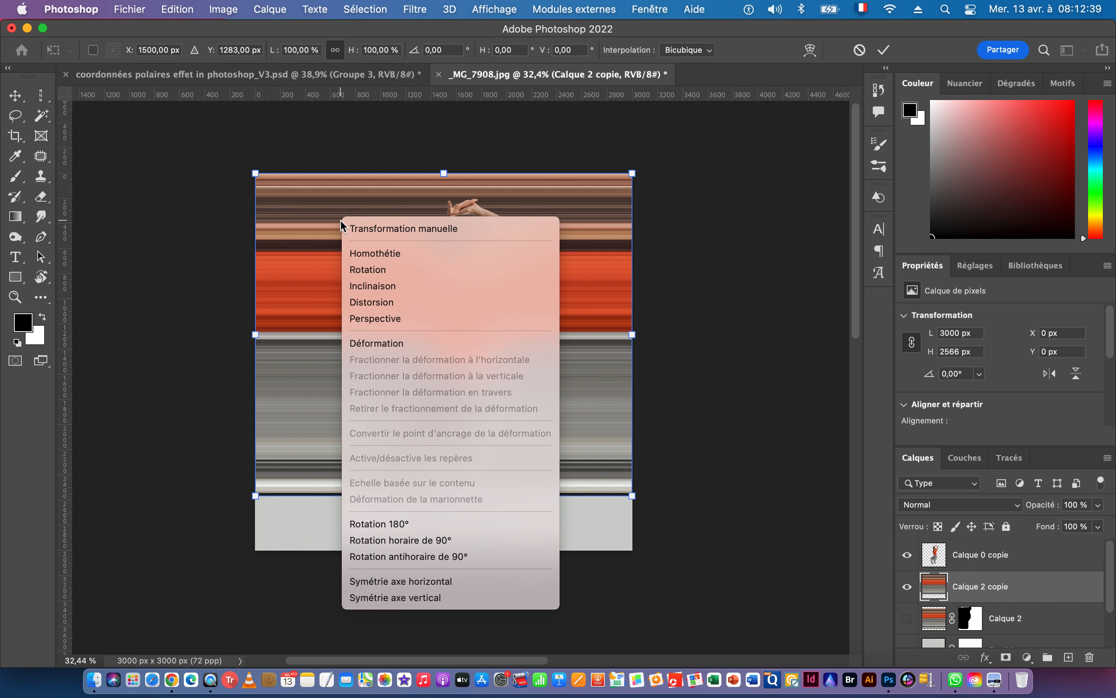
left_click(403, 601)
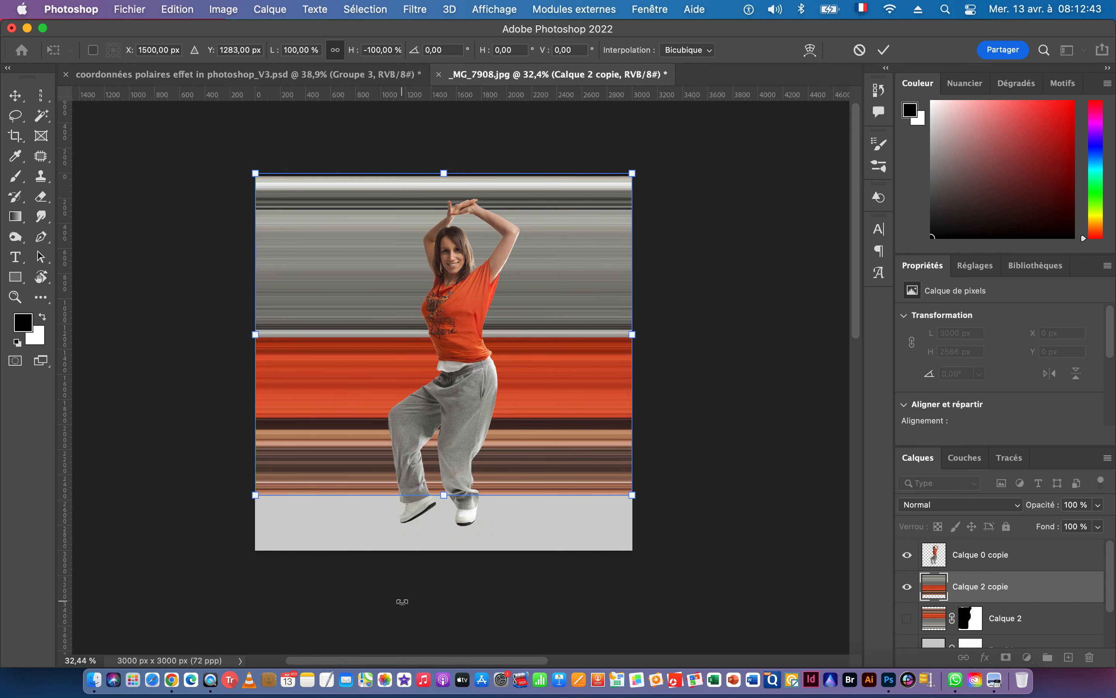
key("Return")
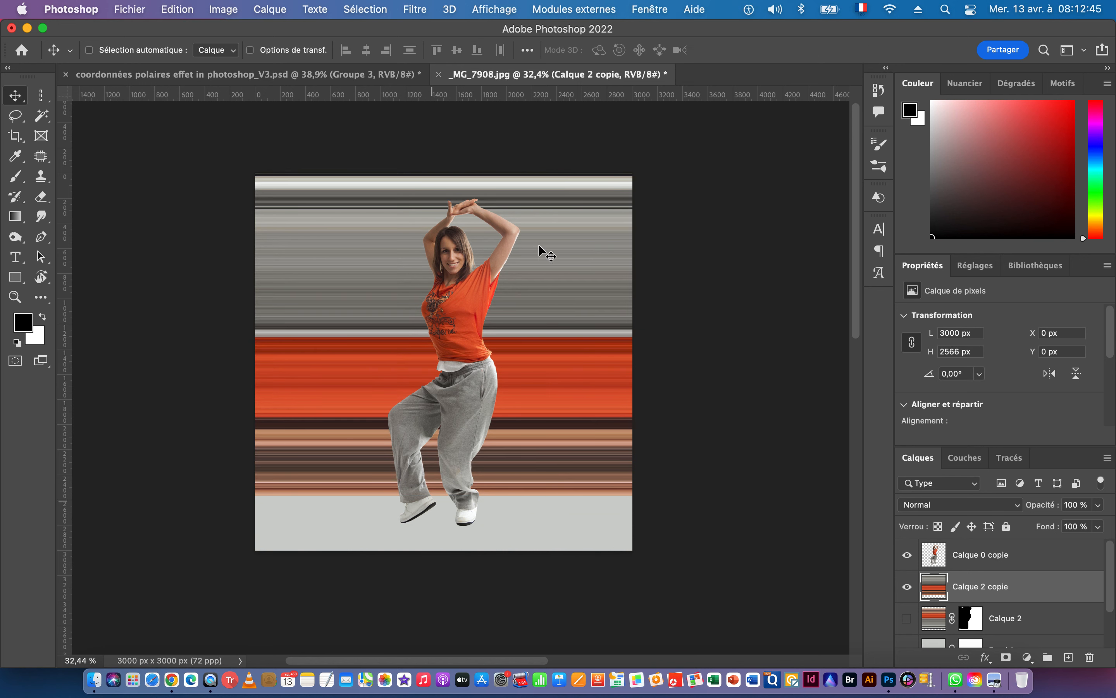
- Apply the Polar Coordinates filter with Rectangulaire en polaire to the flipped stripes
left_click(415, 10)
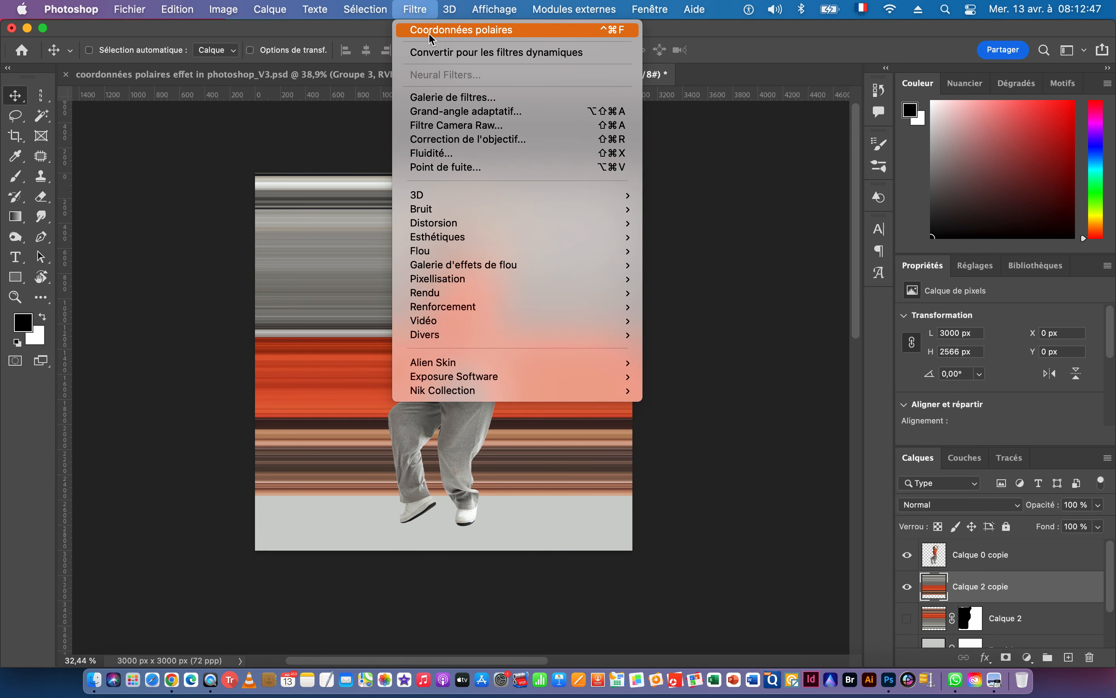
mouse_move(497, 225)
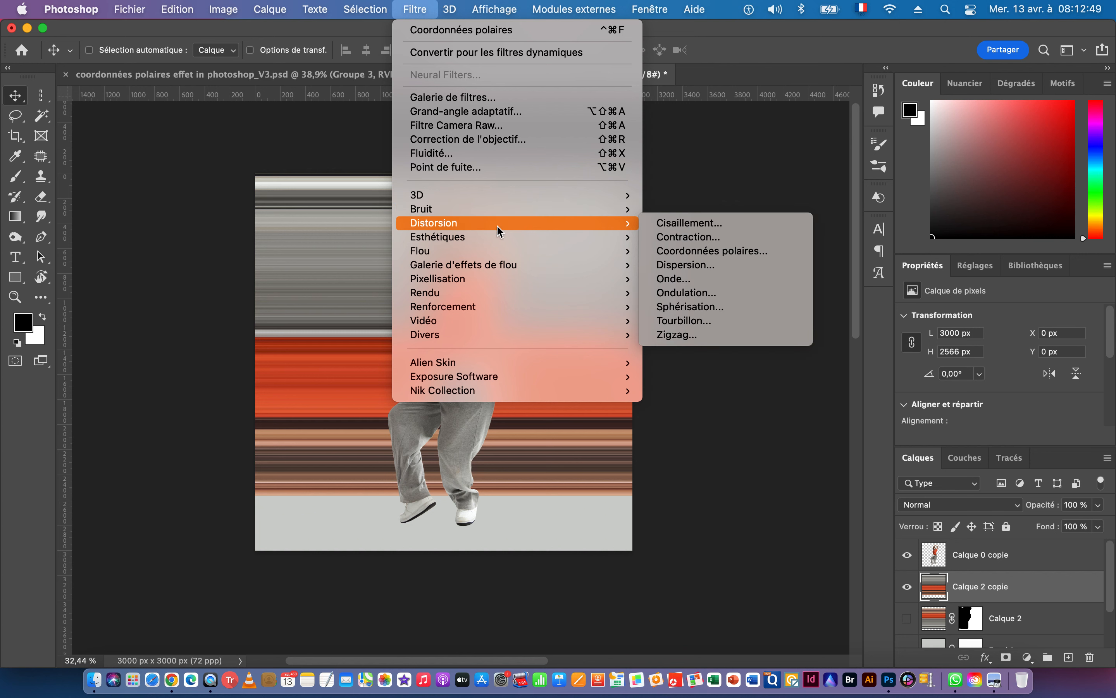
left_click(722, 250)
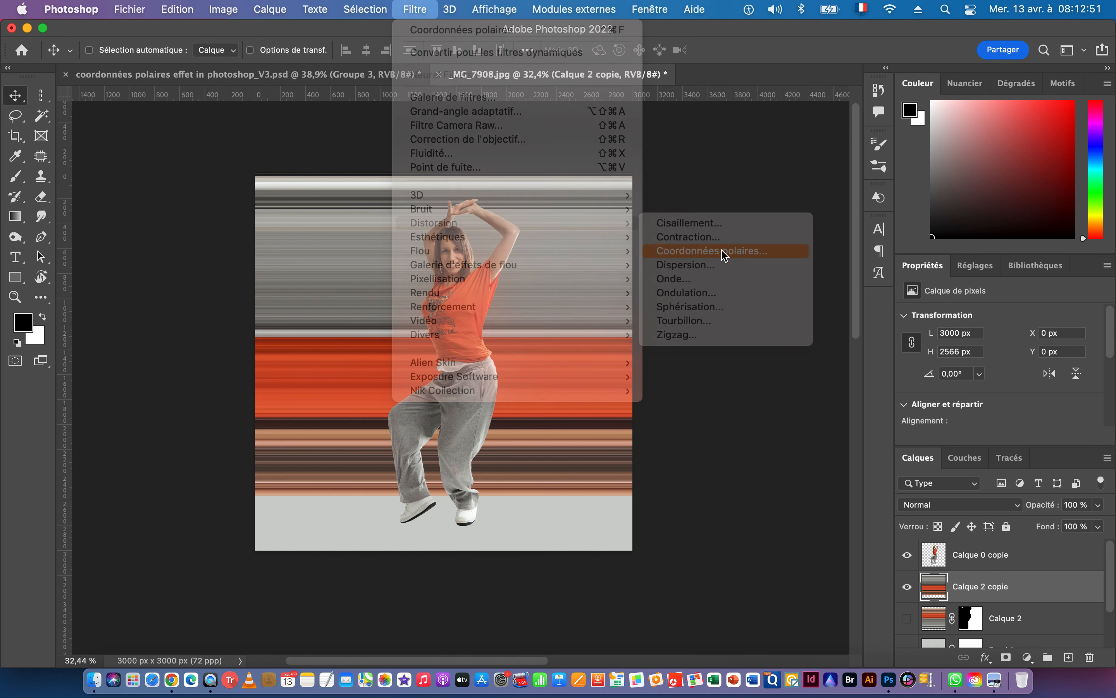
left_click(784, 130)
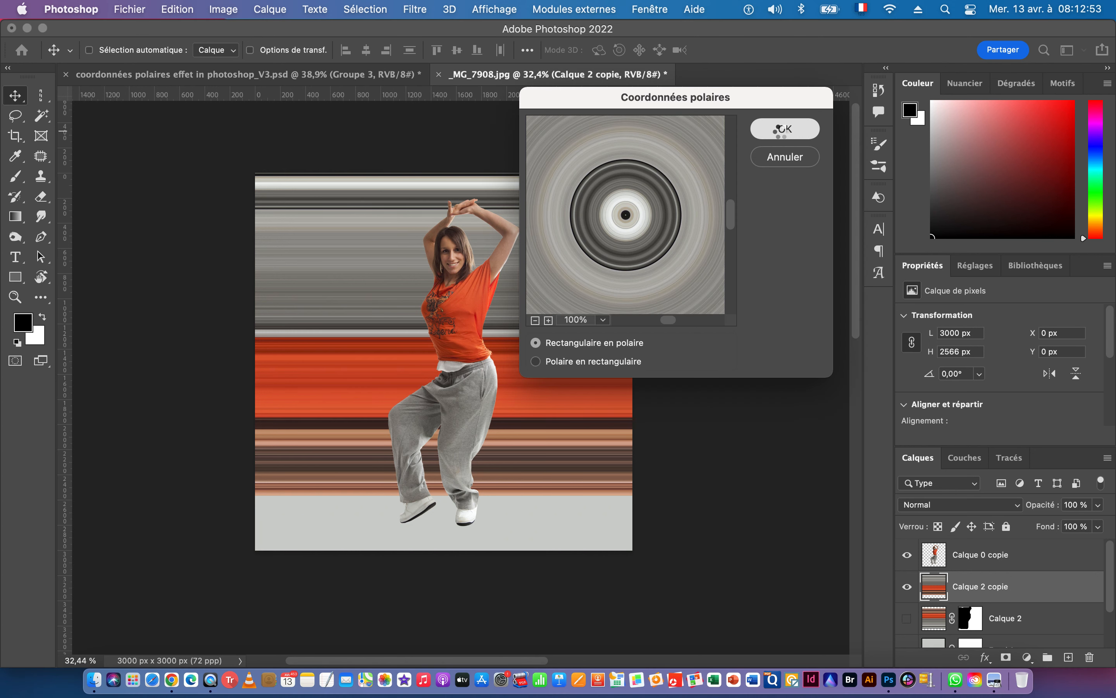
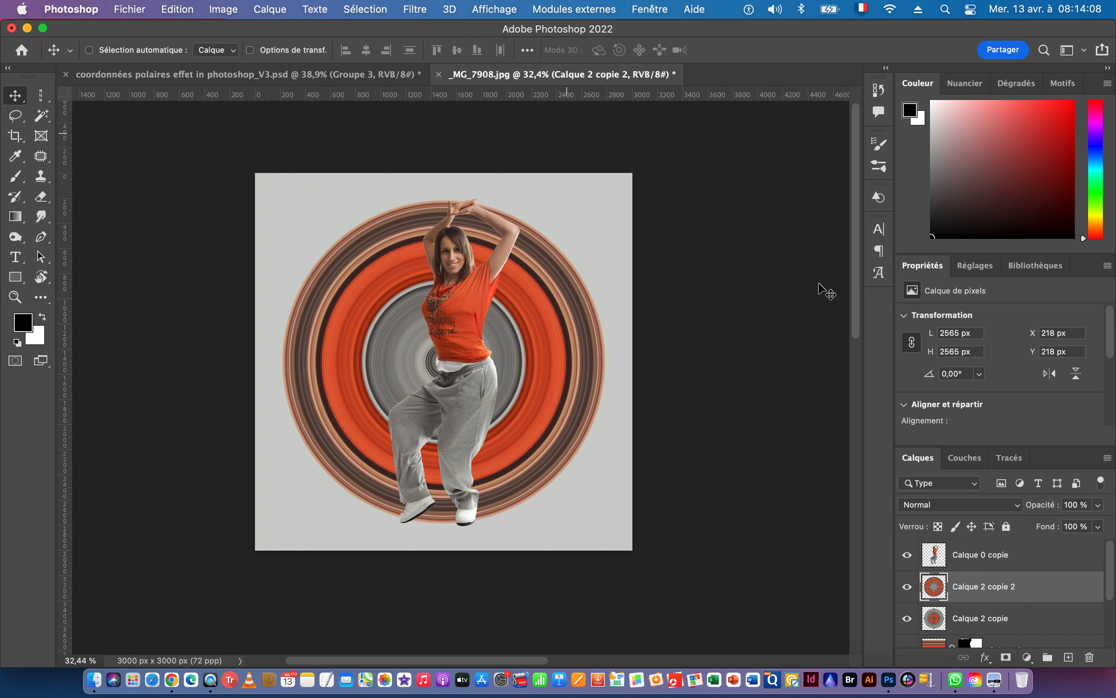
- Compare the two disc versions behind the dancer by toggling the visibility of Calque 2 copie 2
left_click(907, 589)
left_click(908, 590)
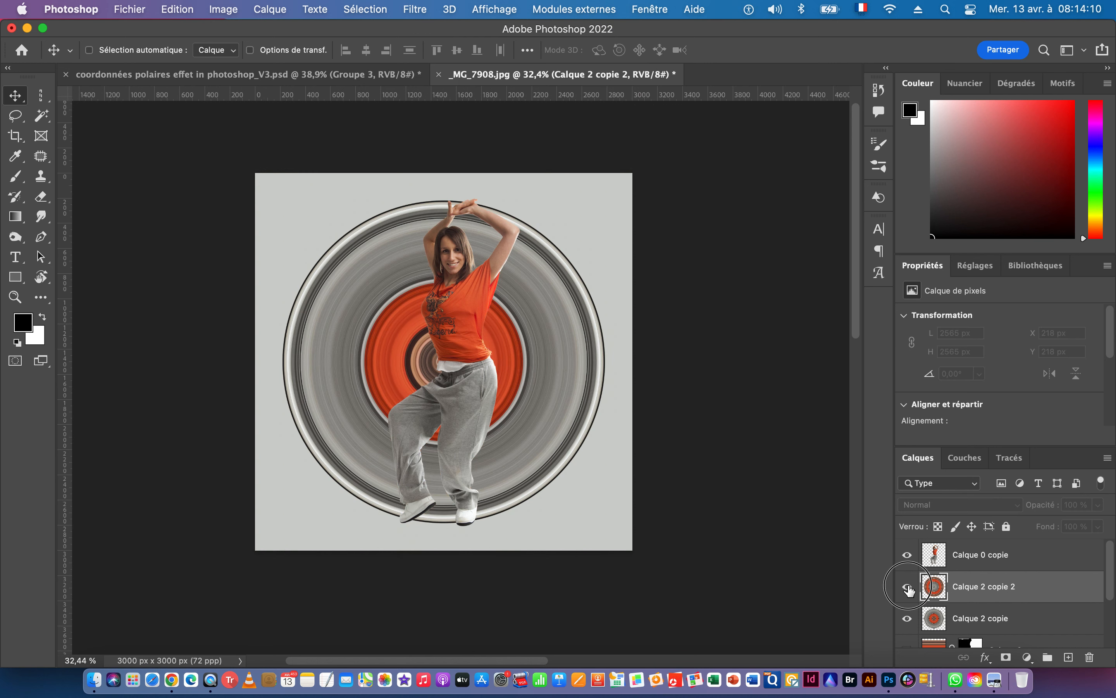
left_click(908, 590)
left_click(908, 589)
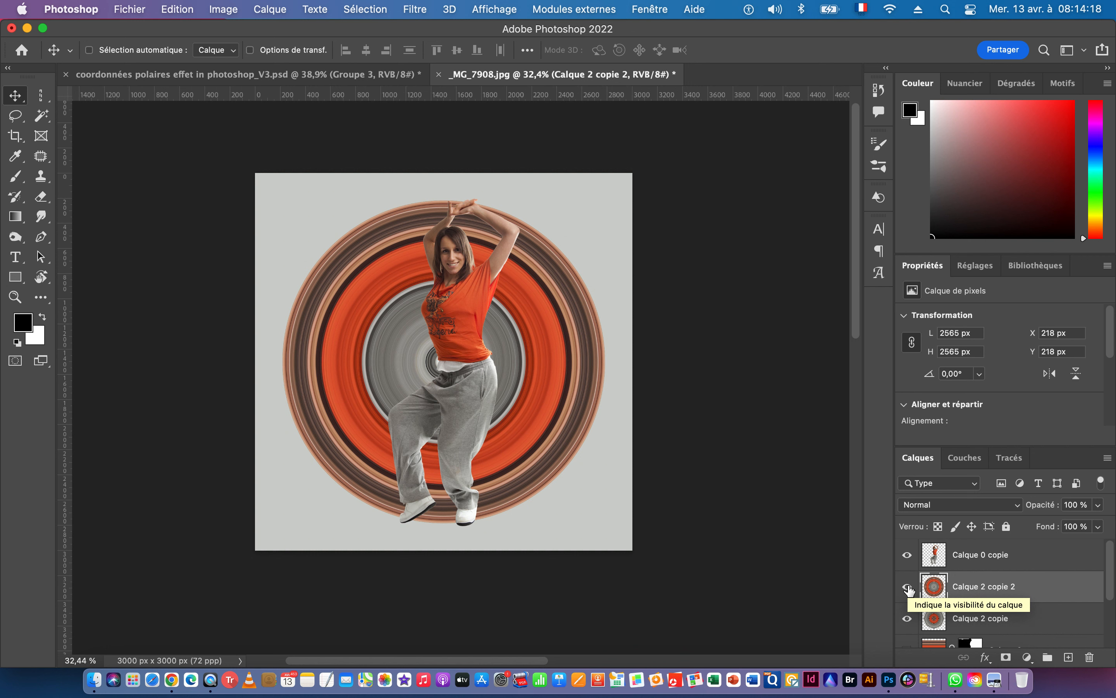
left_click(908, 590)
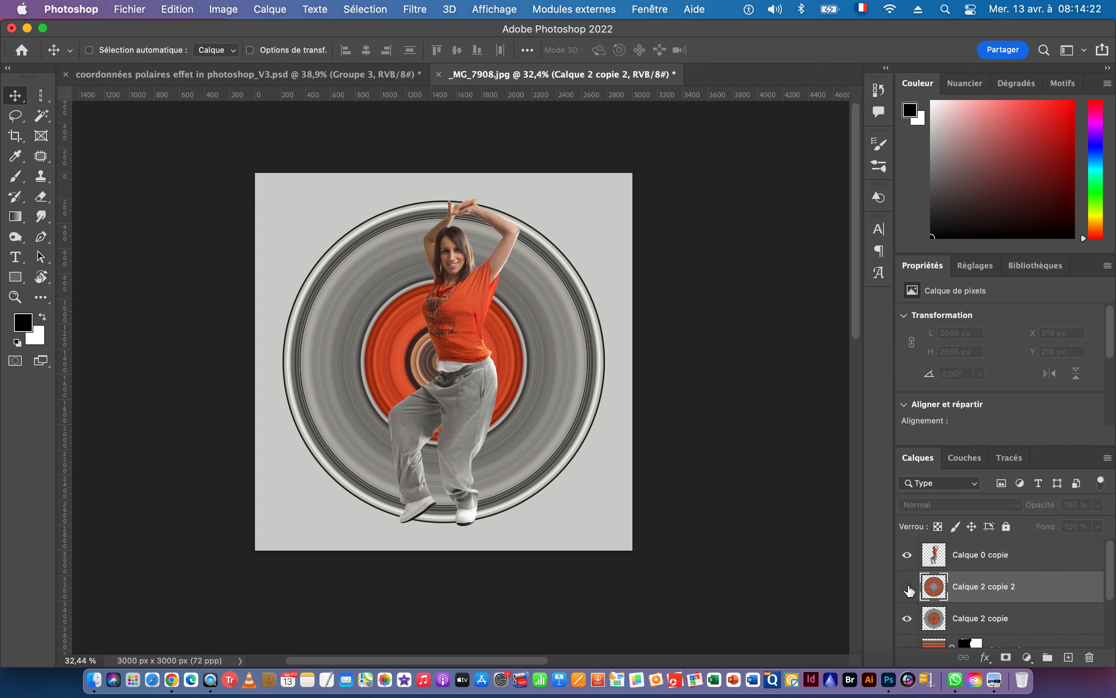
left_click(908, 590)
left_click(908, 589)
left_click(908, 590)
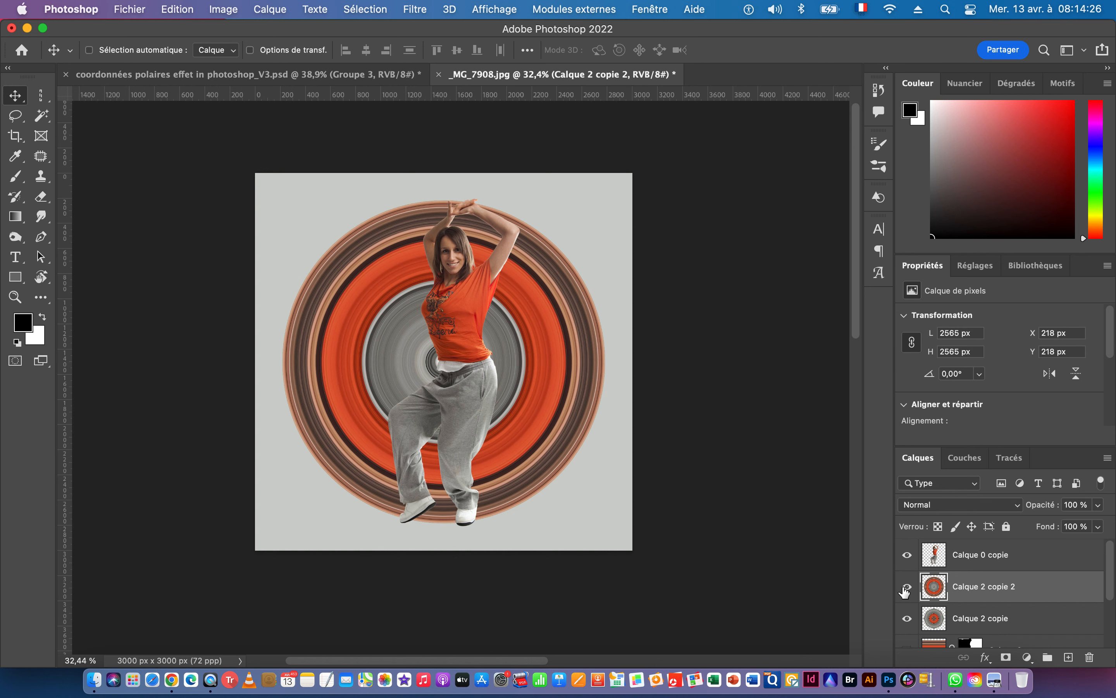
- Hide the grey-rimmed Calque 2 copie disc and add a layer mask to Calque 2 copie 2
left_click(907, 618)
left_click(1007, 657)
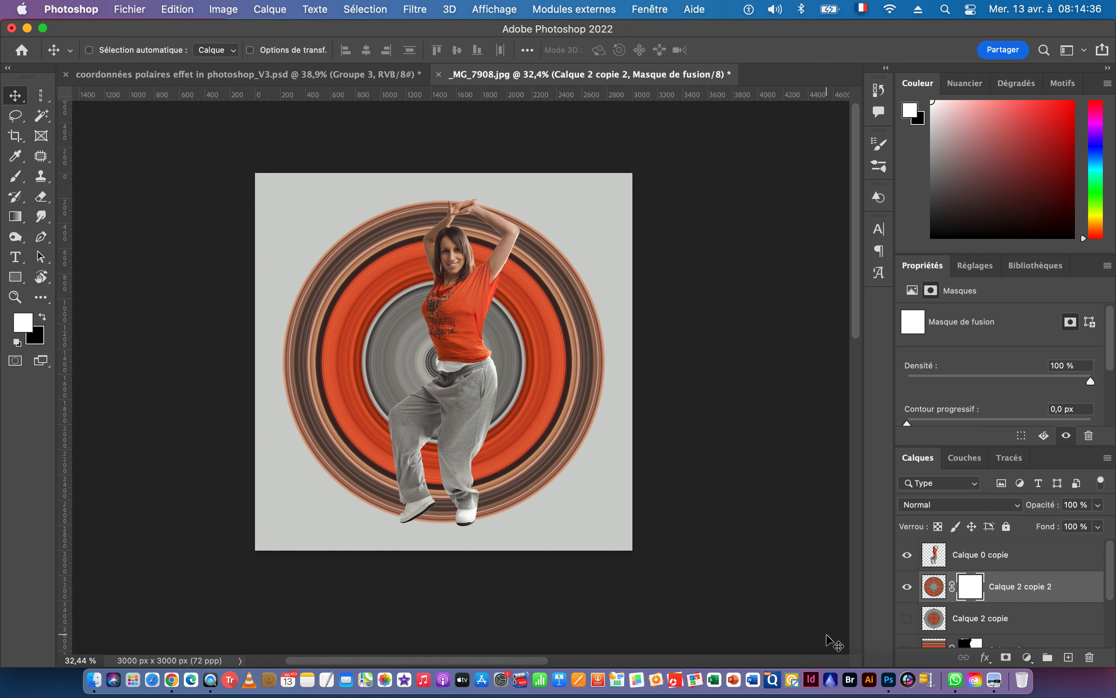
- Paint black on the disc's mask with a 359 px brush to hide the half of the disc to the dancer's left
left_click(15, 176)
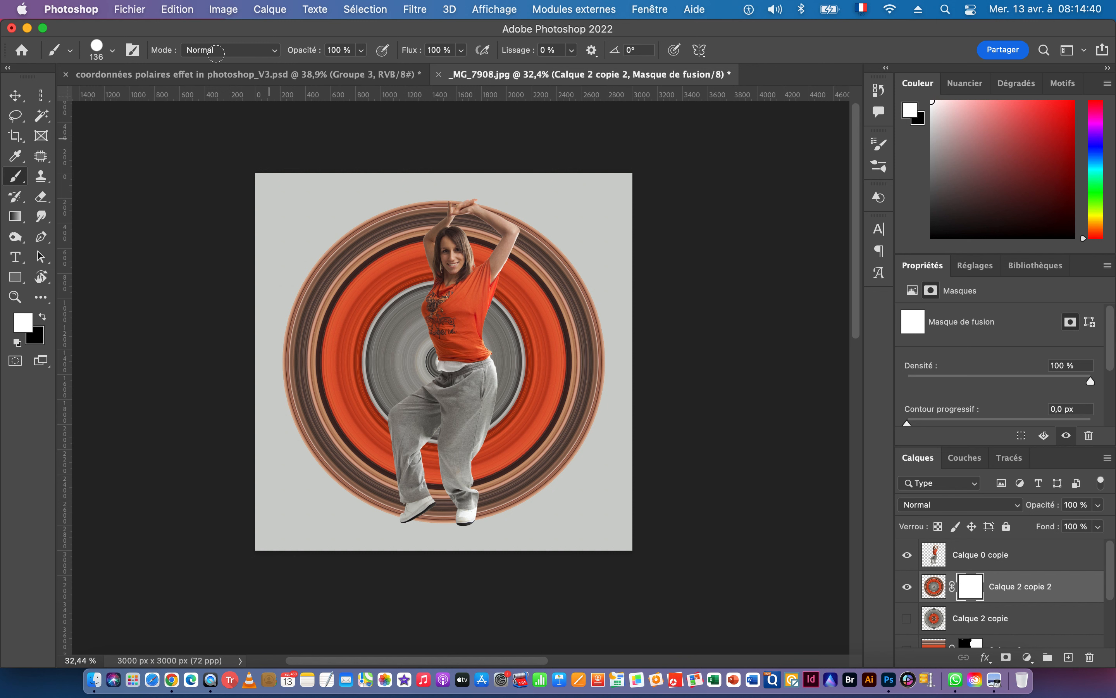
left_click_drag(337, 230, 372, 237)
left_click_drag(441, 194, 394, 259)
left_click(42, 317)
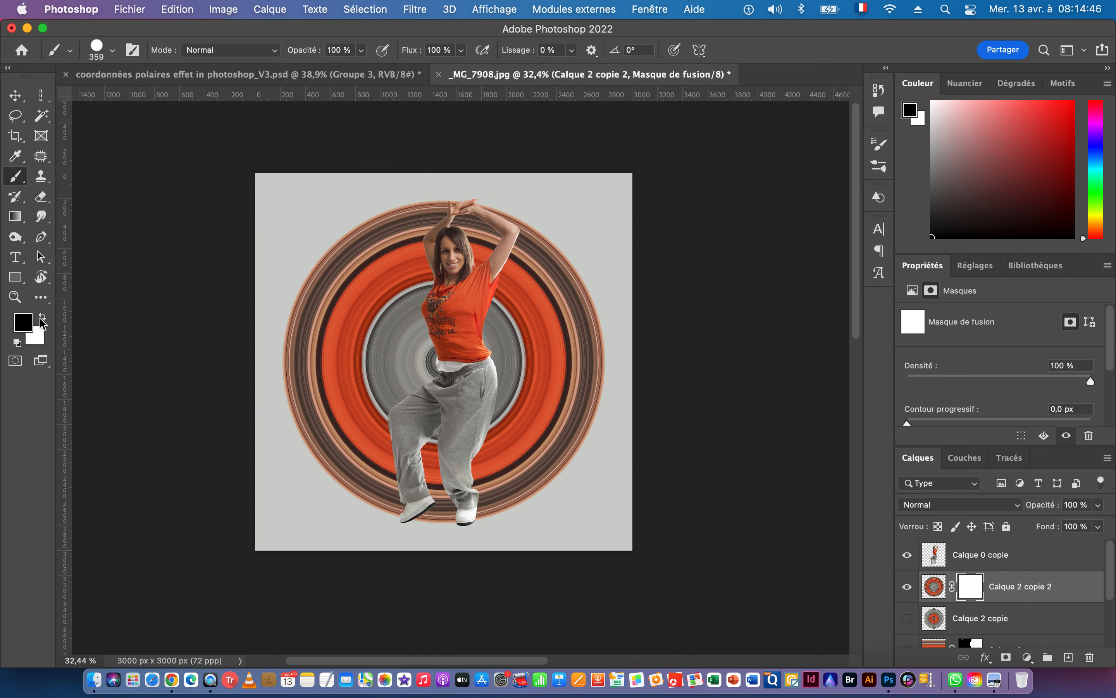
mouse_move(443, 185)
left_mouse_down()
mouse_move(415, 228)
mouse_move(448, 191)
mouse_move(427, 206)
mouse_move(411, 247)
mouse_move(419, 381)
mouse_move(376, 437)
mouse_move(394, 524)
mouse_move(364, 510)
mouse_move(362, 455)
mouse_move(397, 328)
mouse_move(377, 385)
mouse_move(396, 211)
mouse_move(333, 319)
mouse_move(339, 494)
mouse_move(385, 283)
mouse_move(354, 228)
mouse_move(324, 282)
mouse_move(300, 398)
mouse_move(315, 470)
left_mouse_up()
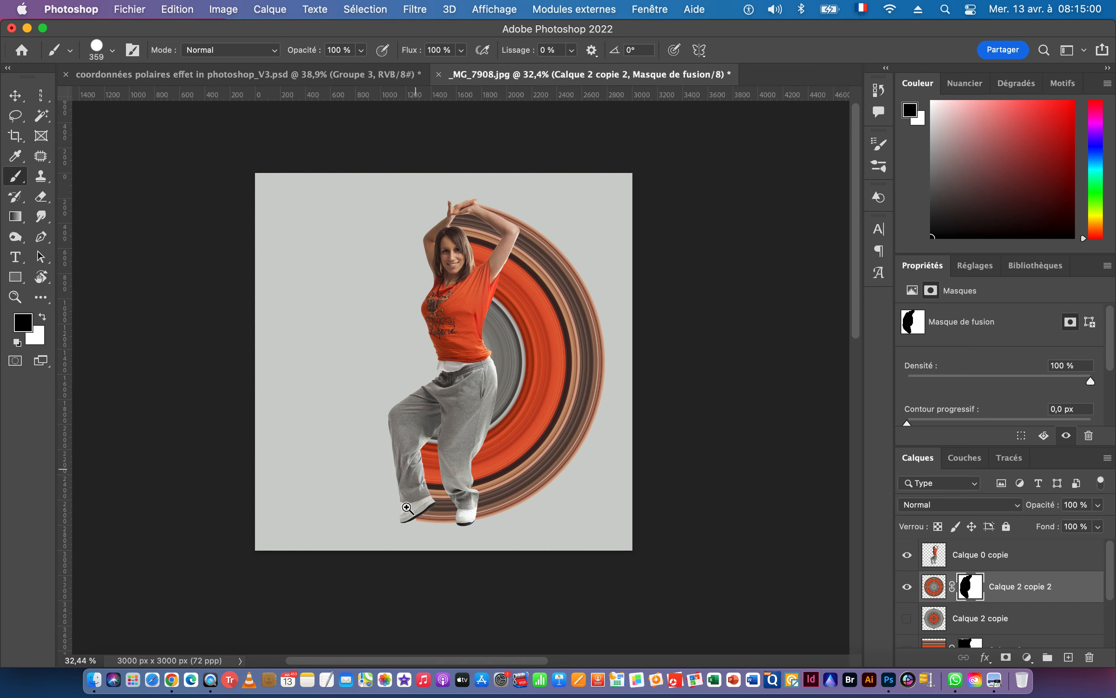
- Restore the disc's edge beneath the raised shoe by painting white on its mask with a 45 px brush
mouse_move(407, 504)
left_mouse_down()
mouse_move(503, 477)
mouse_move(645, 466)
mouse_move(444, 354)
mouse_move(471, 294)
left_mouse_up()
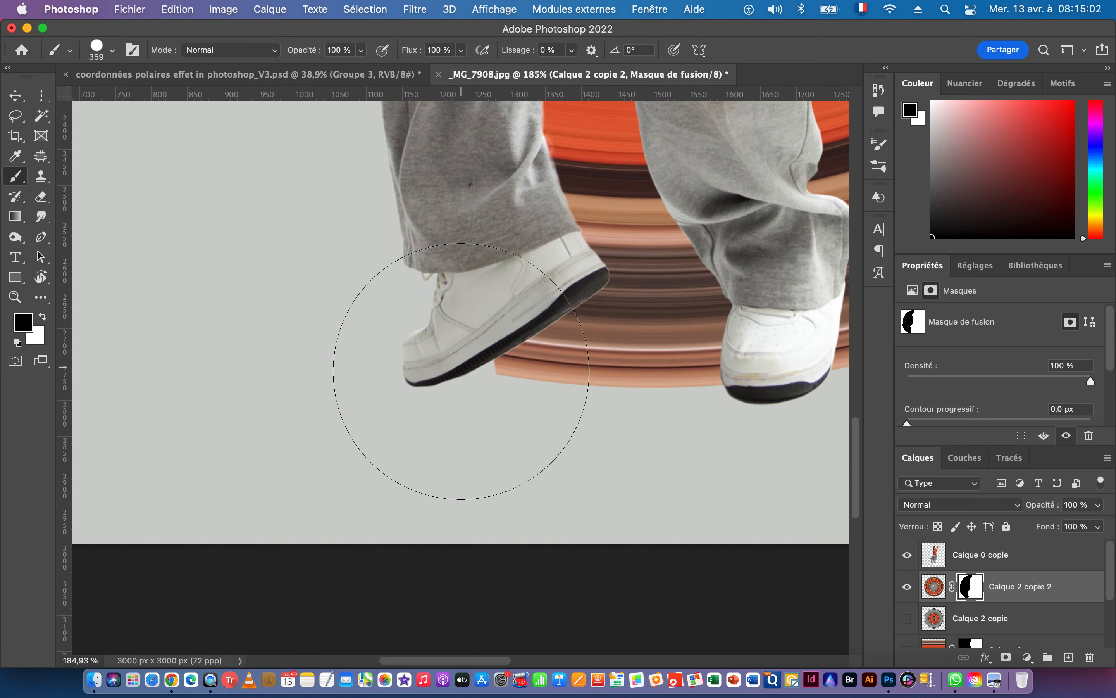
right_click(412, 257)
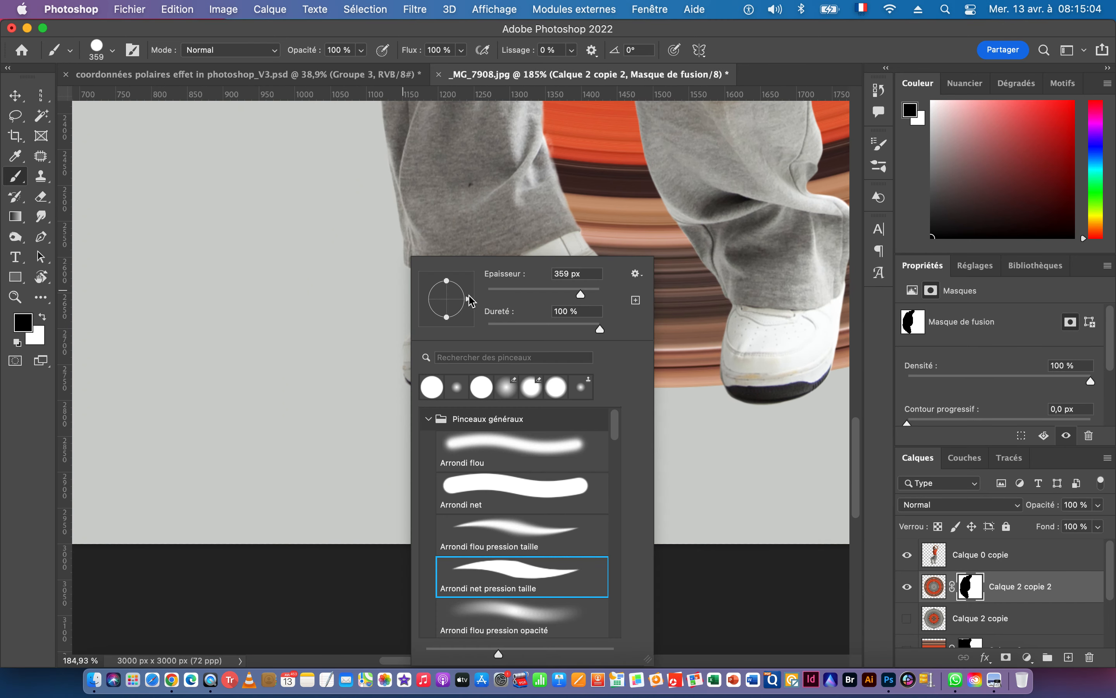
left_click(513, 291)
left_click(380, 32)
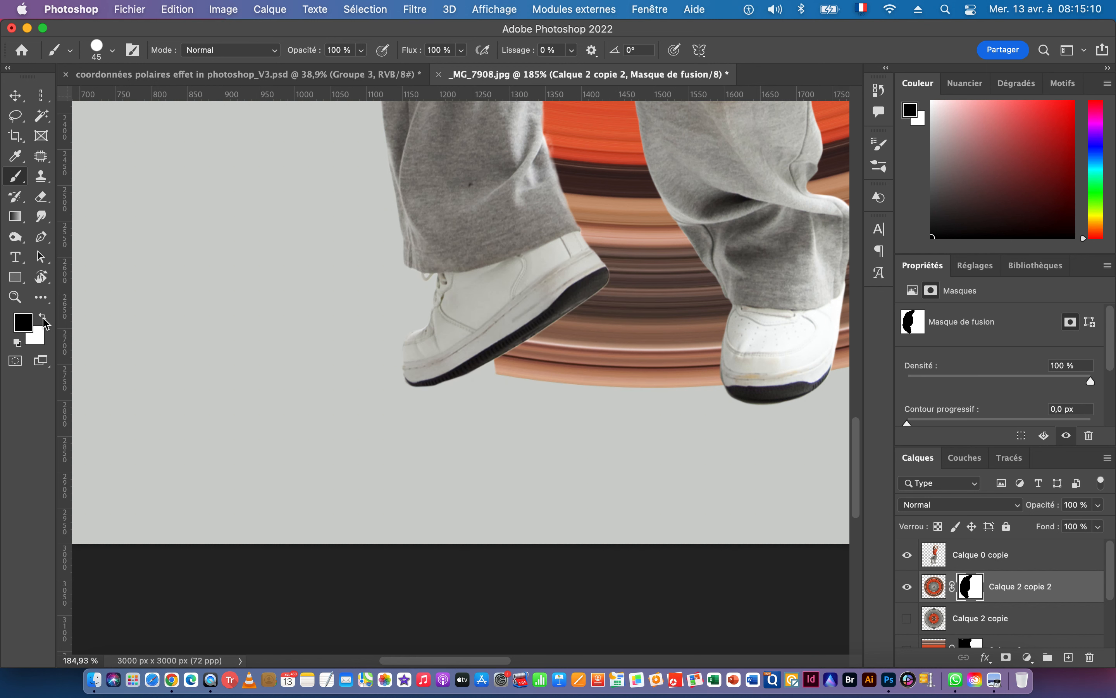
left_click(44, 323)
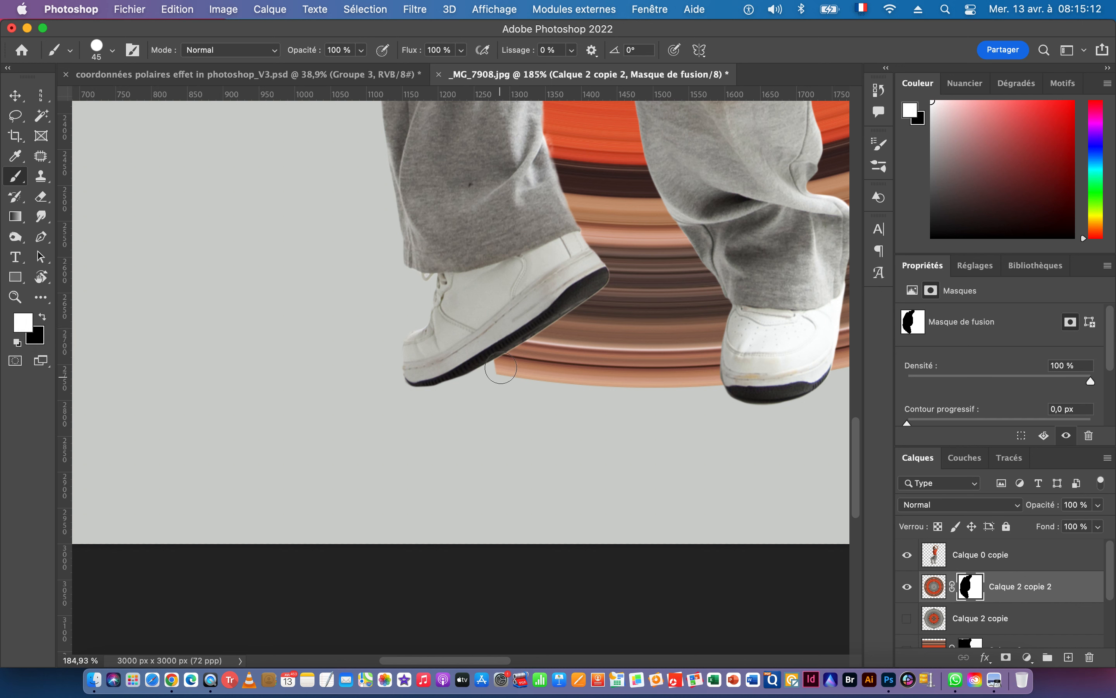
mouse_move(510, 356)
left_mouse_down()
mouse_move(476, 371)
mouse_move(461, 364)
mouse_move(471, 358)
left_mouse_up()
left_click_drag(582, 344, 437, 344)
left_click_drag(622, 279, 487, 396)
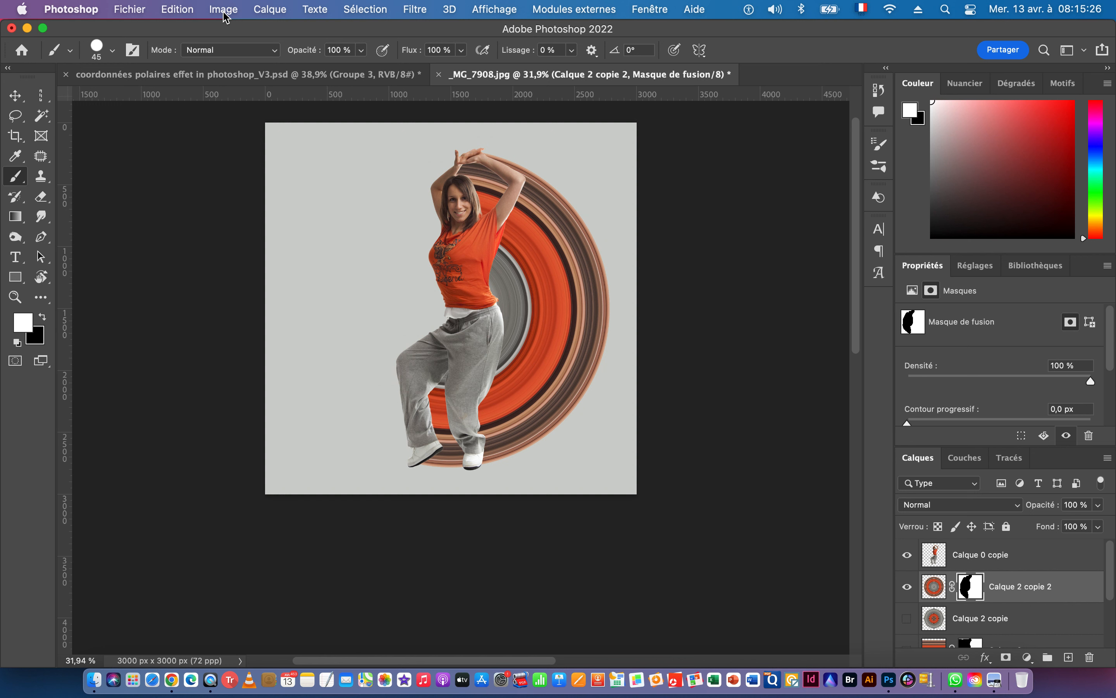
- Invert the mask of Calque 2 copie 2 back and forth to compare which half of the disc shows, ending with the half to the dancer's right
key("super+i")
key("super+i")
key("super+i")
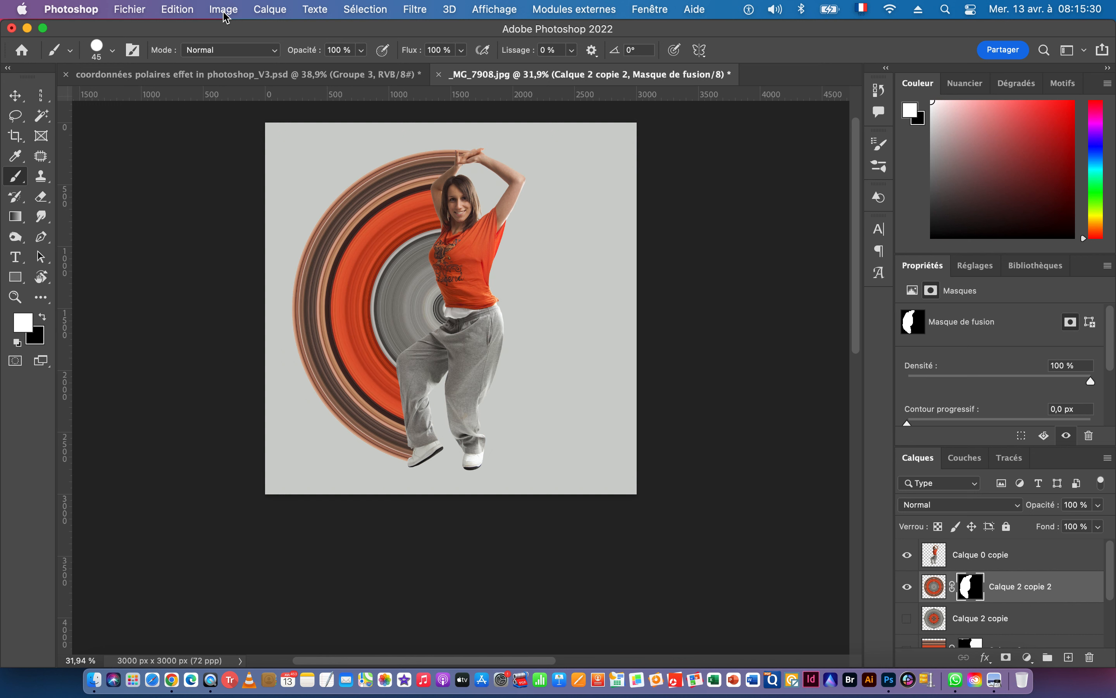
key("super+i")
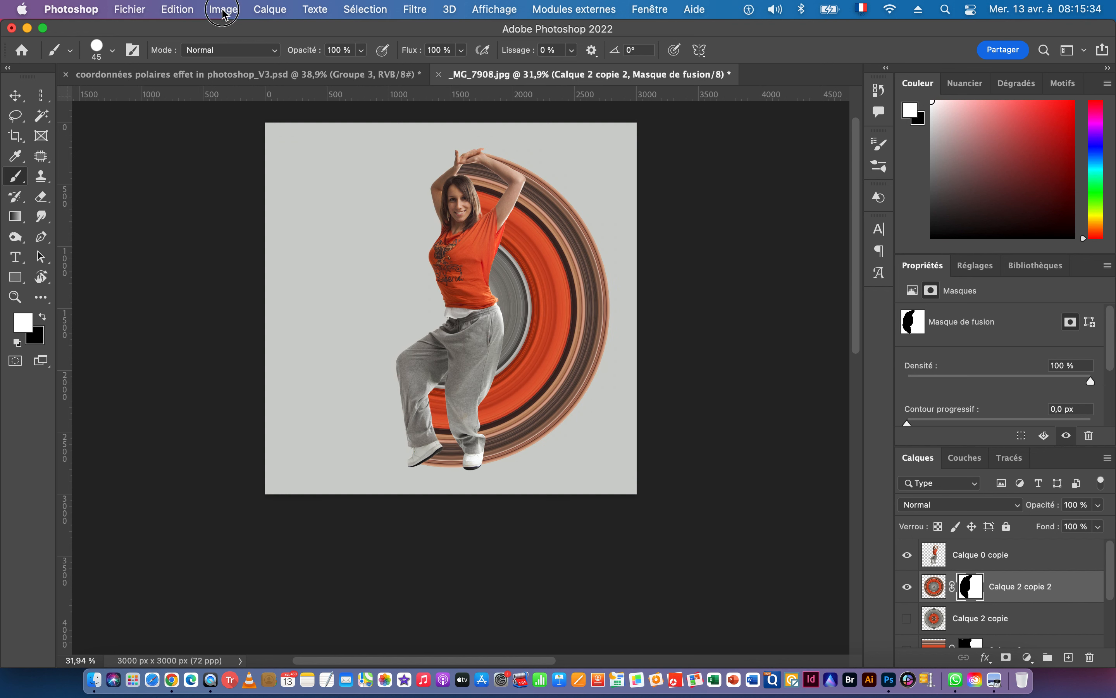
left_click(223, 12)
mouse_move(252, 53)
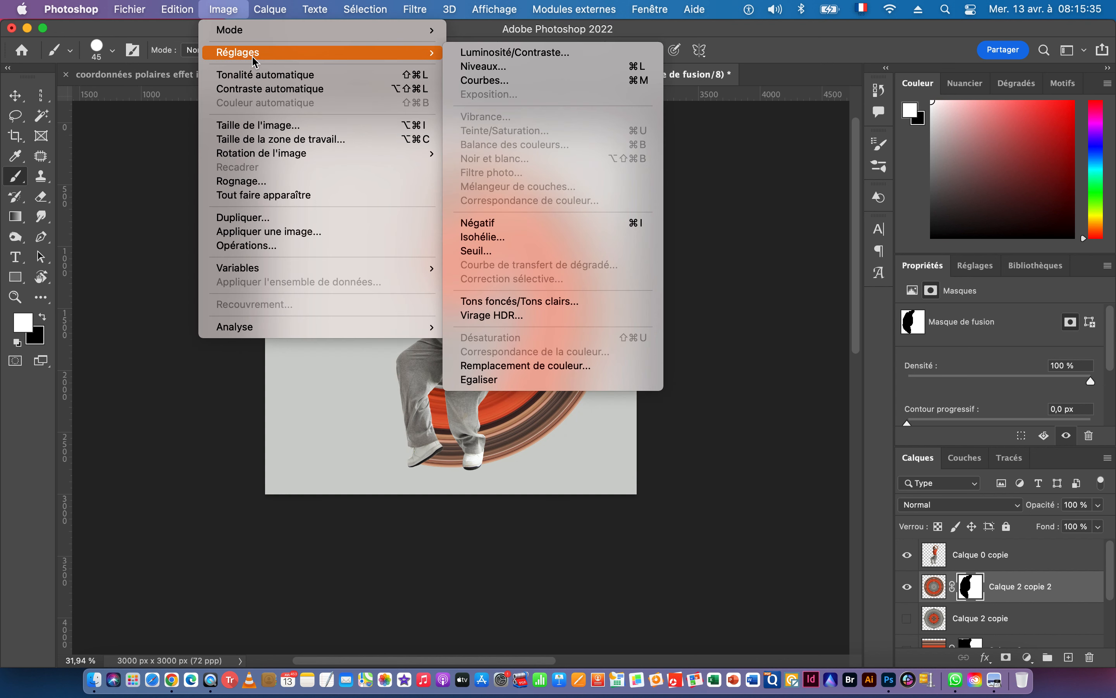
left_click(484, 224)
left_click(221, 10)
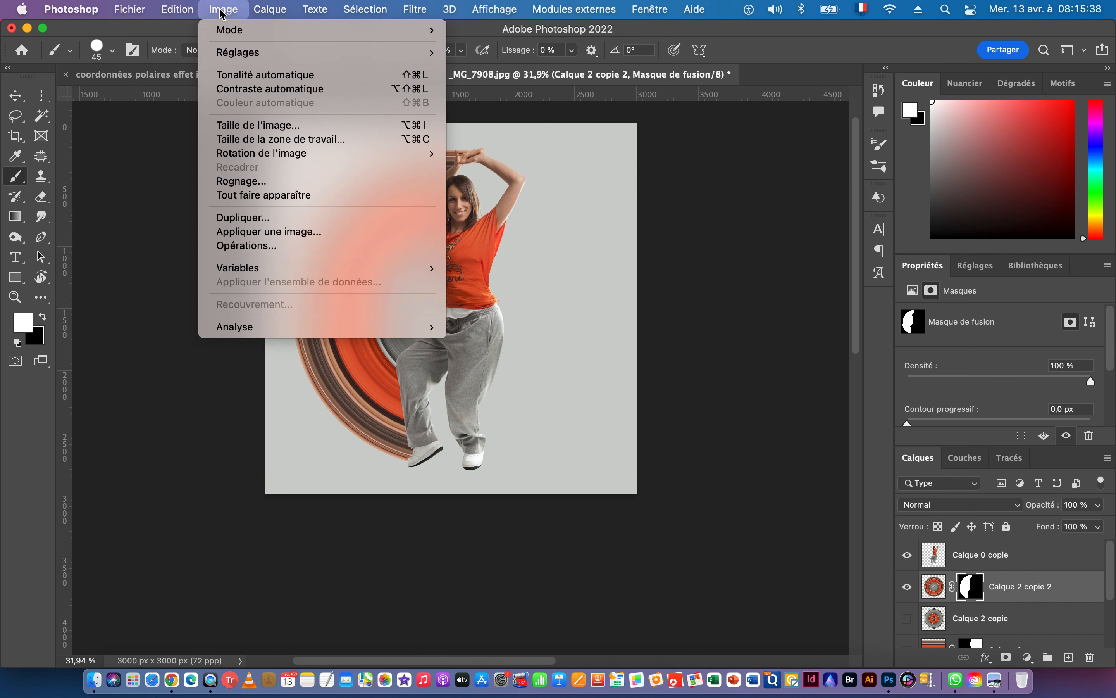
mouse_move(226, 52)
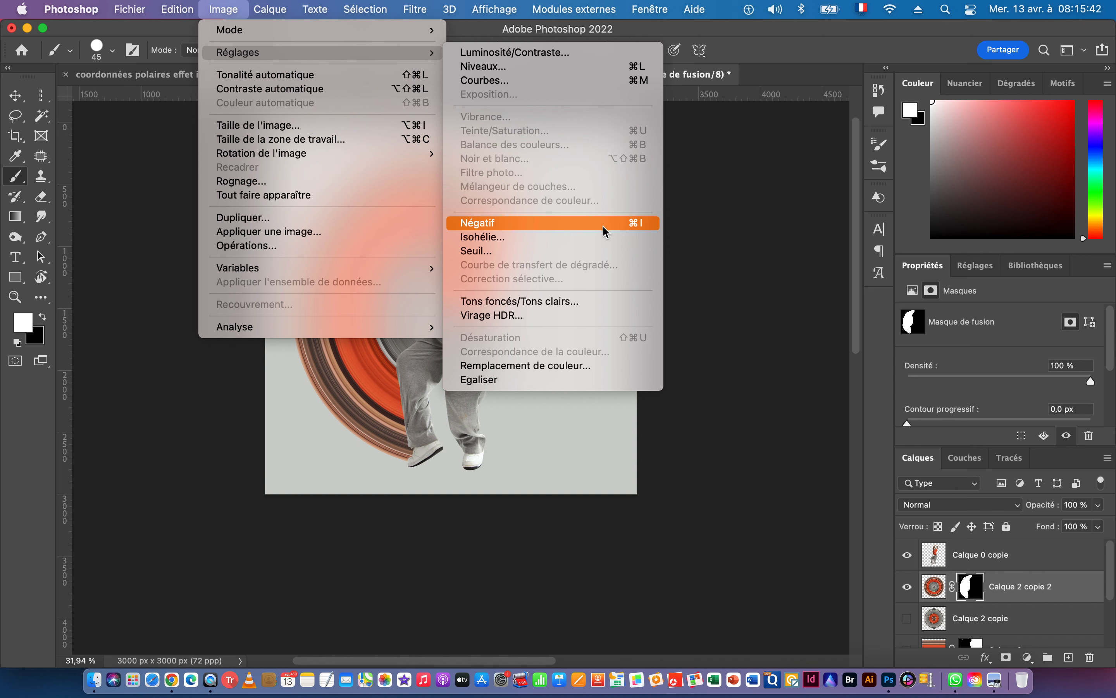
left_click(493, 224)
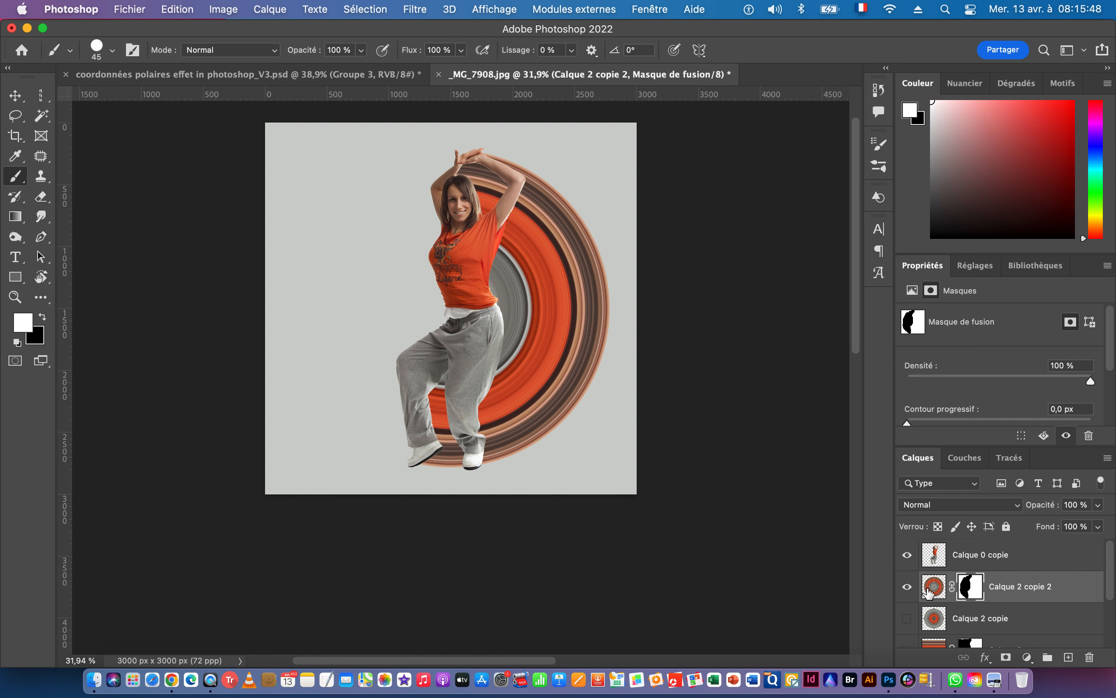
- Add a new layer above Calque 2 copie 2, set its blend mode to Produit, and clip it to the disc
left_click(1070, 658)
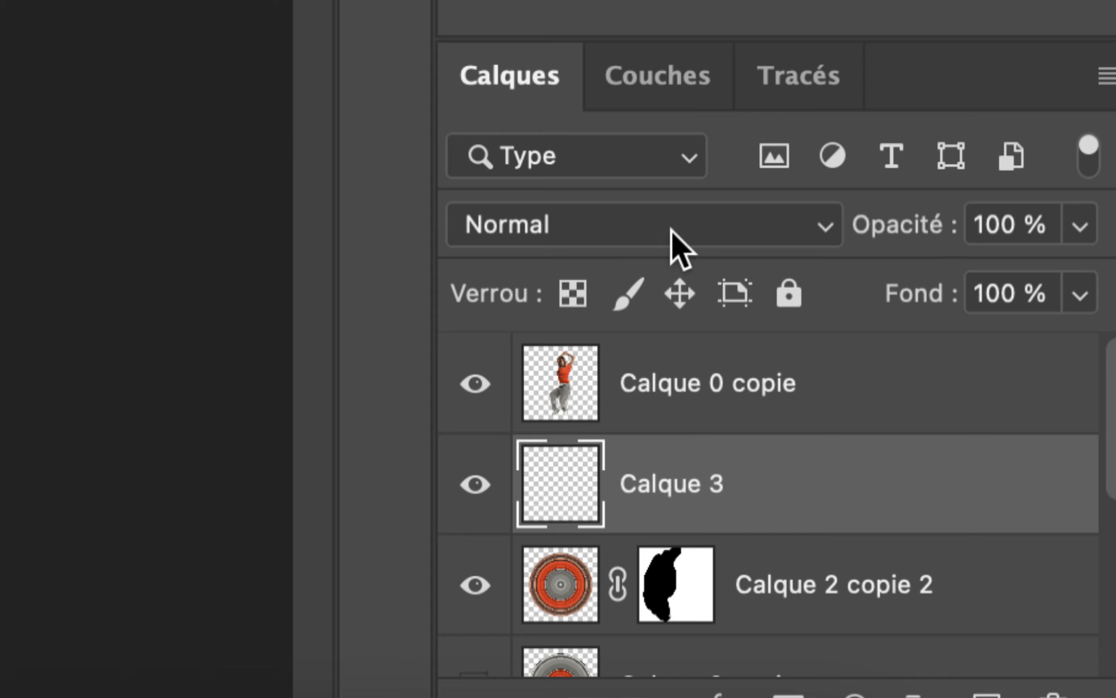
left_click(585, 229)
left_click(557, 396)
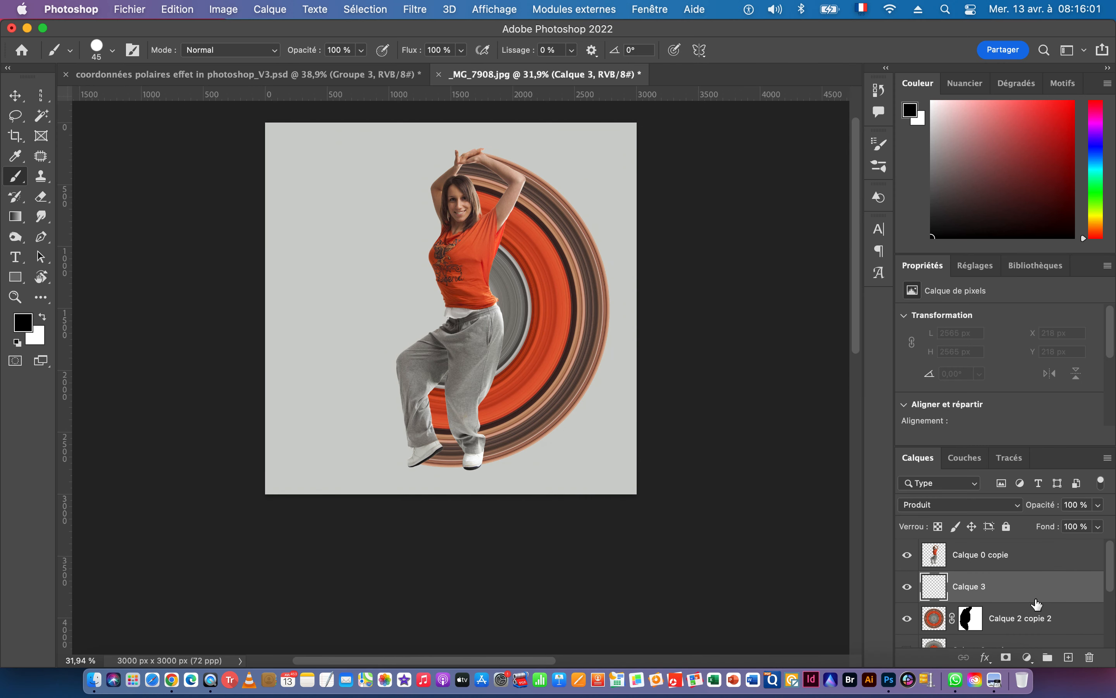
right_click(1016, 586)
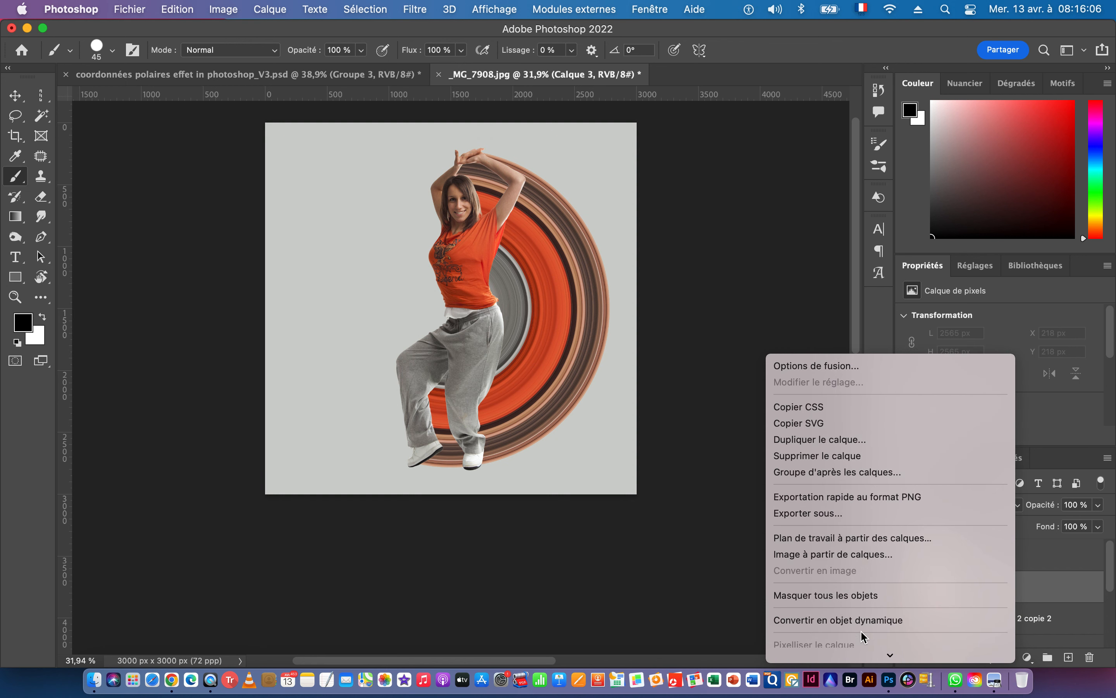
scroll(861, 631, "down", 5)
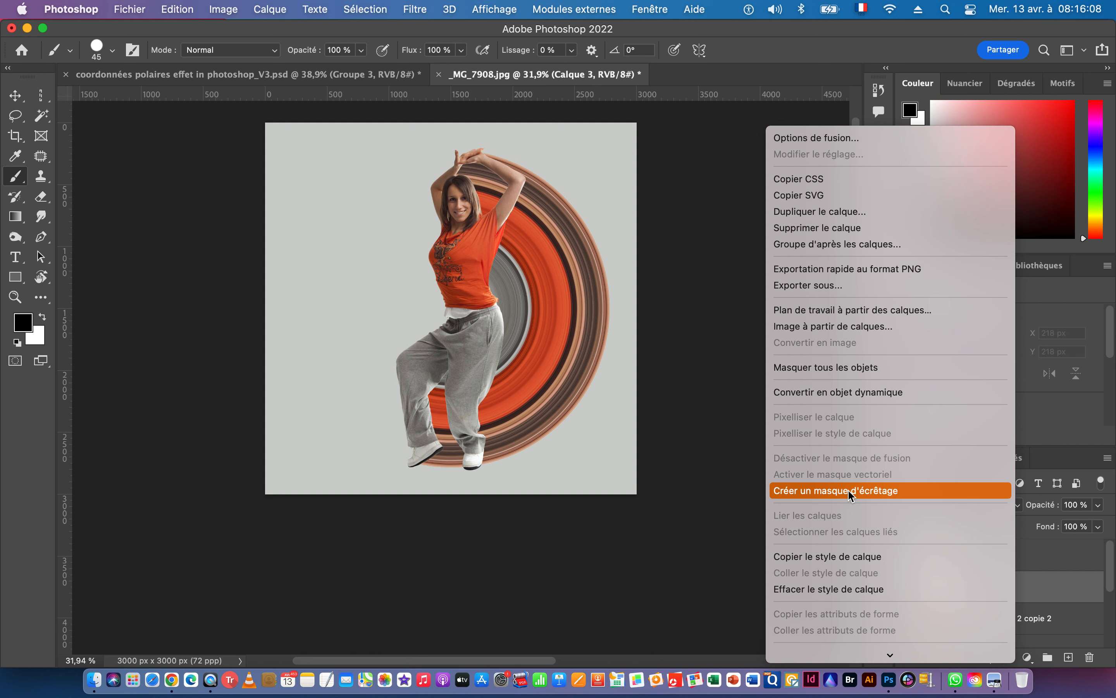
left_click(848, 492)
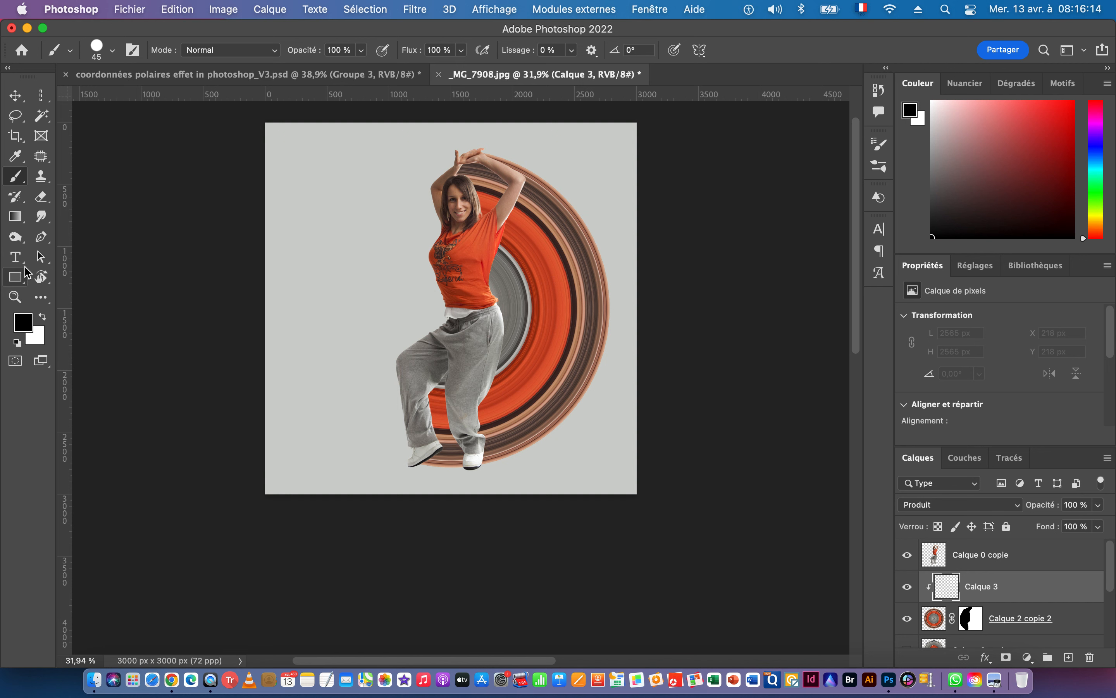
- Sample the dark red from the inner edge of the disc's orange ring as the foreground colour
left_click(15, 156)
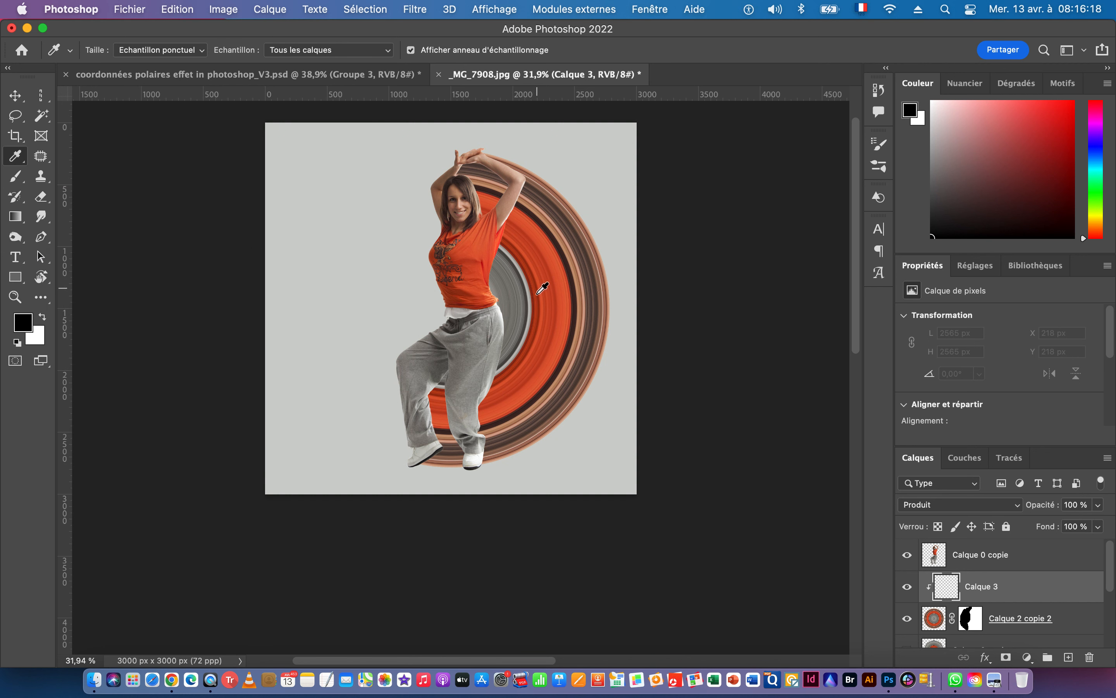
key("super+space")
left_click_drag(548, 352, 619, 333)
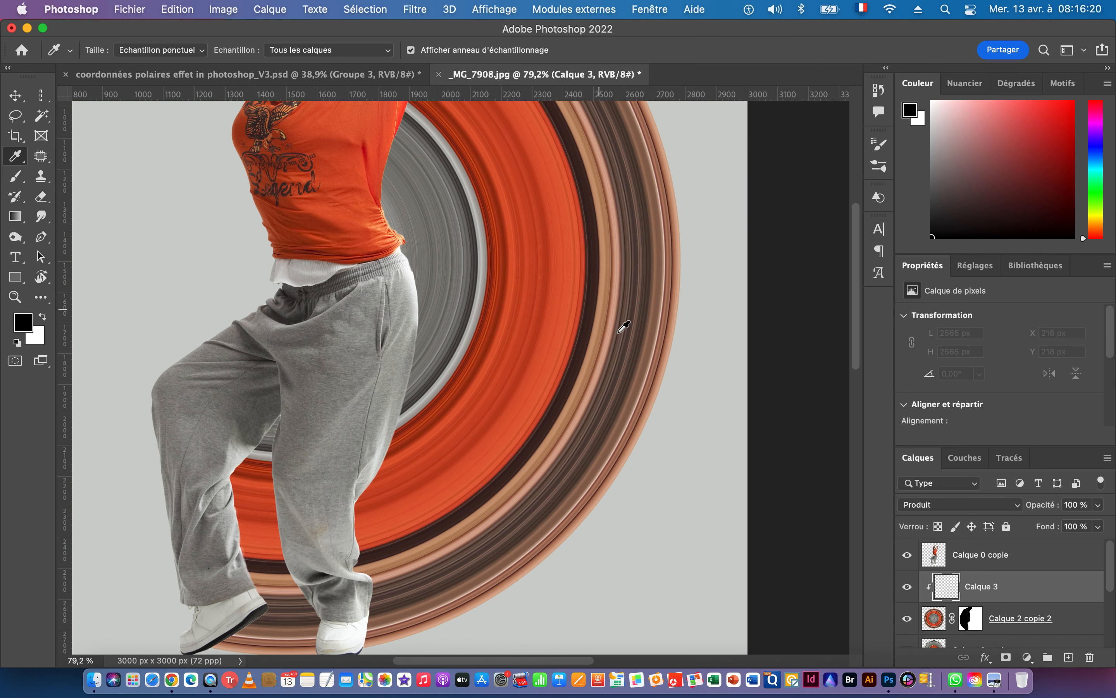
left_click(493, 249)
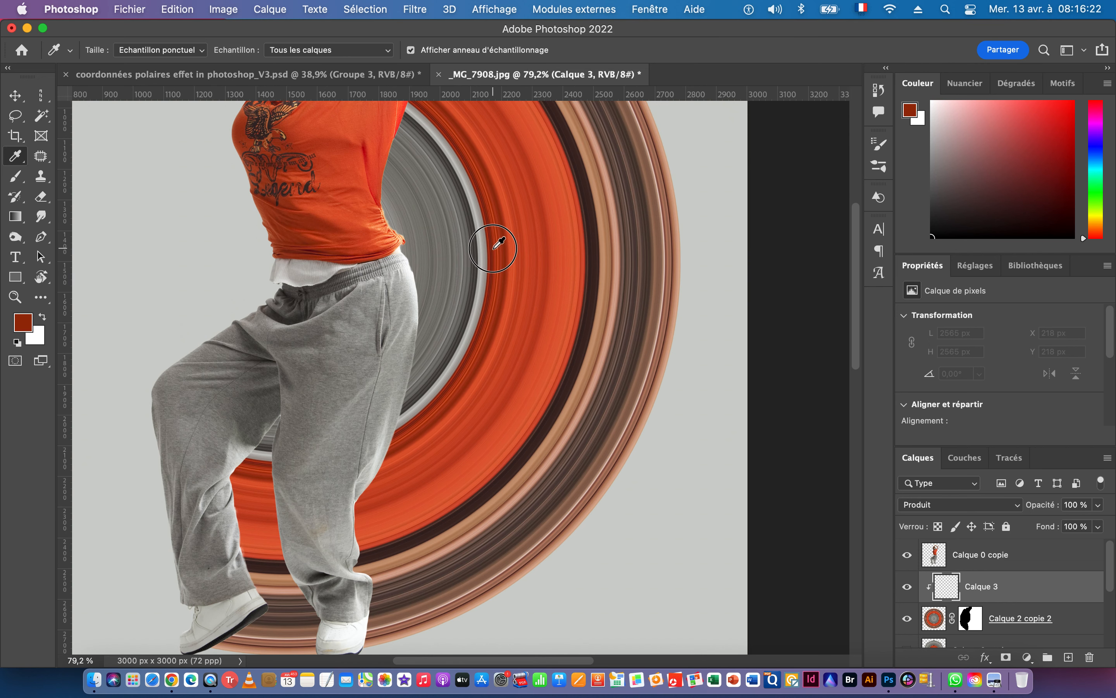
left_click_drag(391, 184, 455, 356)
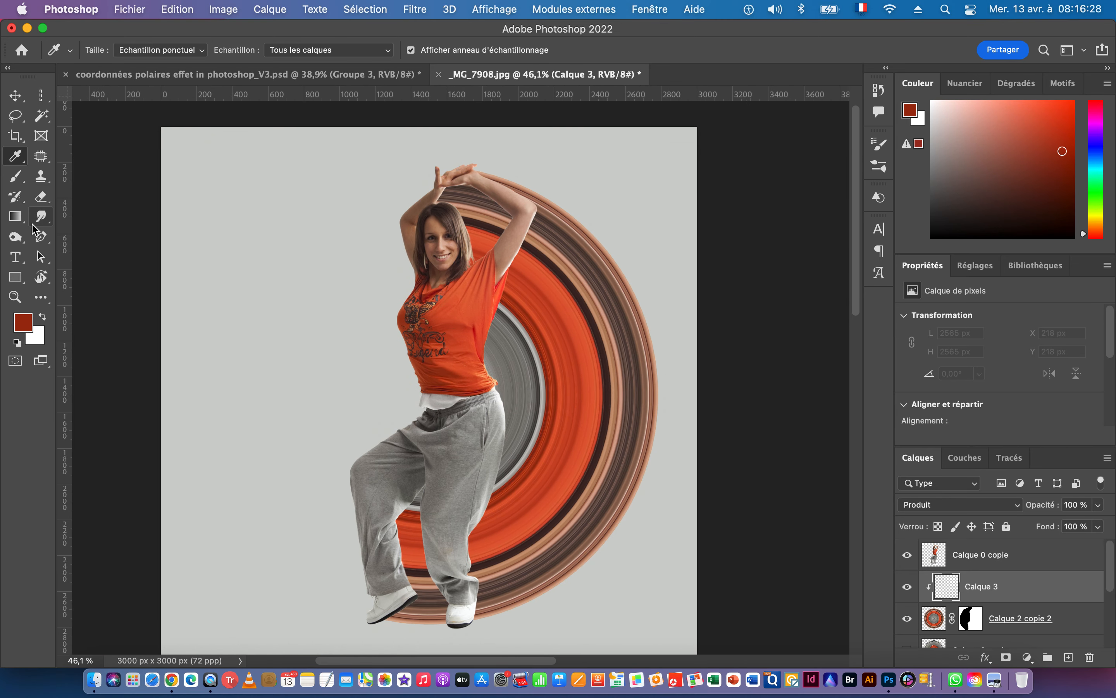
- Load the dancer's outline from Calque 0 copie as a selection and fill it on Calque 3 with the foreground colour at 100 % opacity
left_click(16, 97)
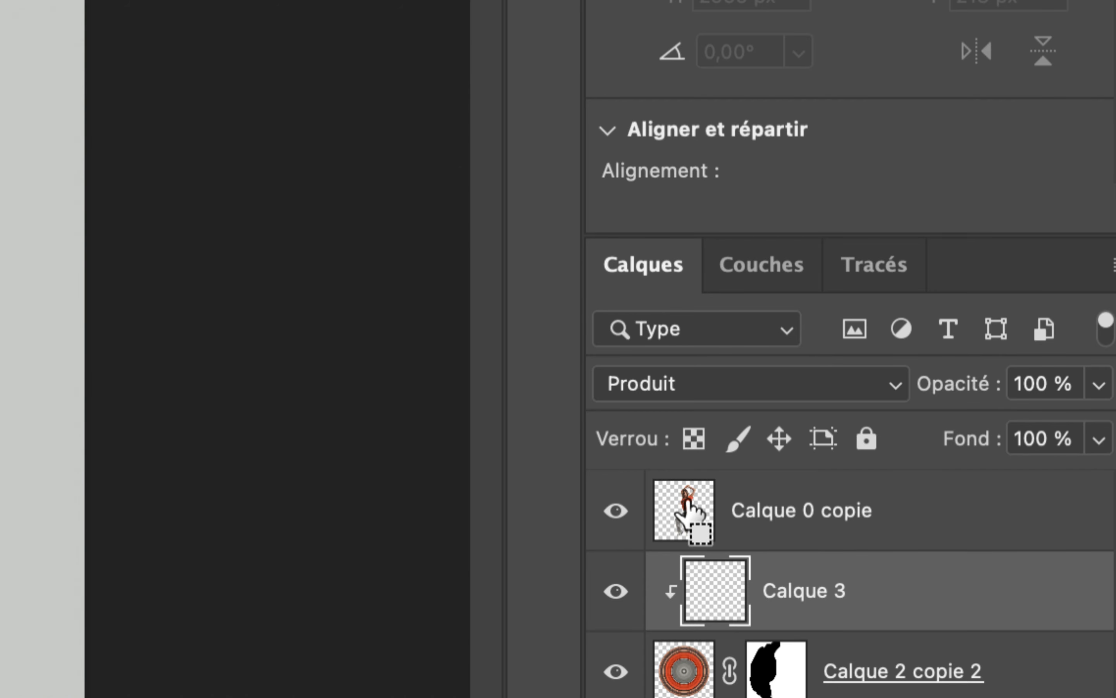
left_click(686, 501, "ctrl")
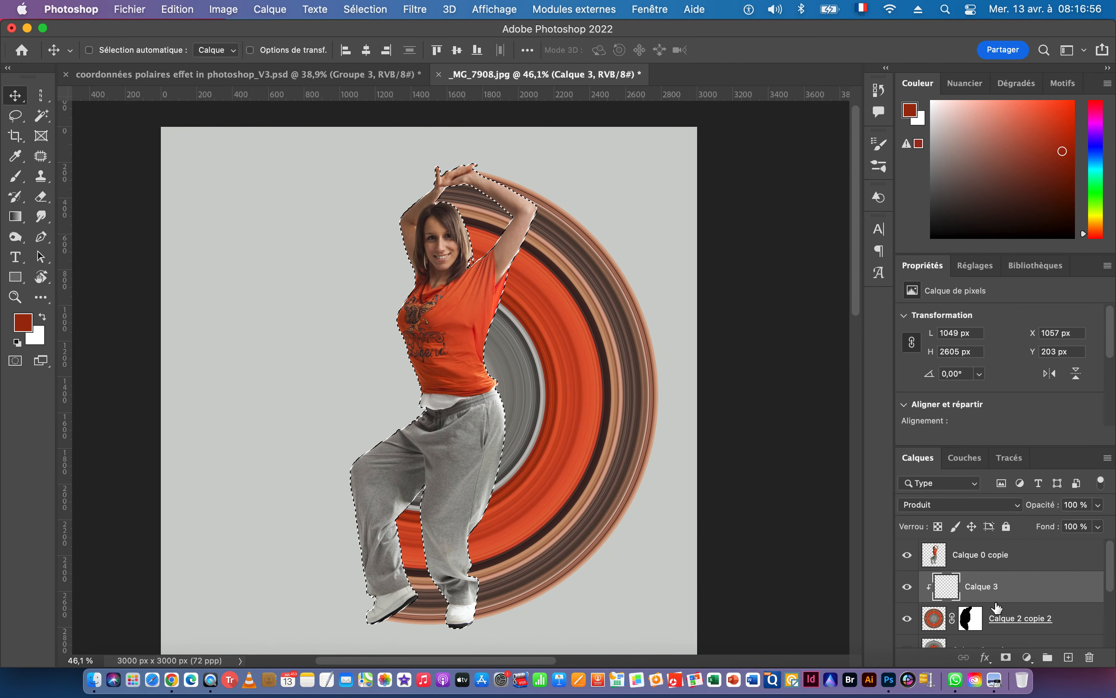
left_click(176, 10)
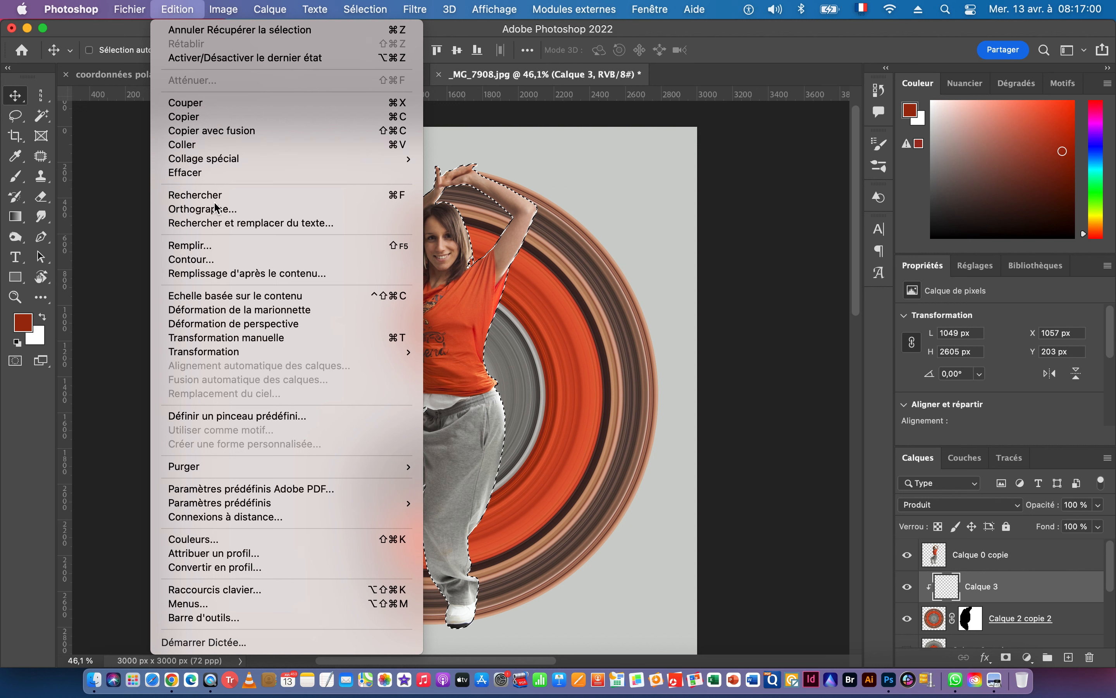
left_click(203, 245)
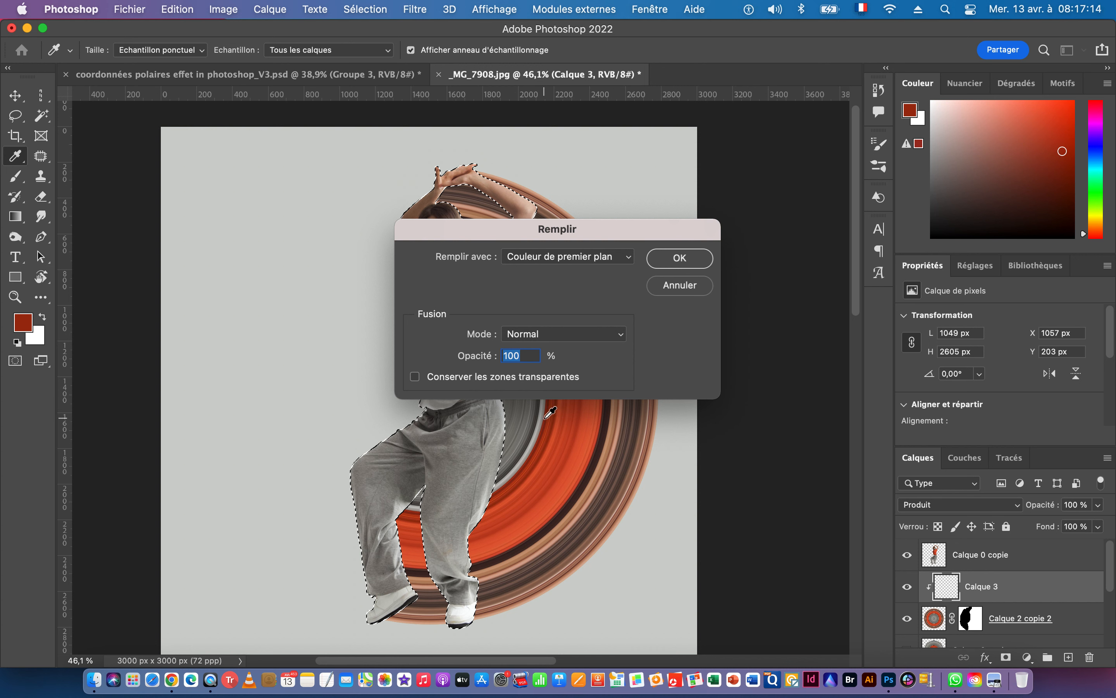
left_click(681, 258)
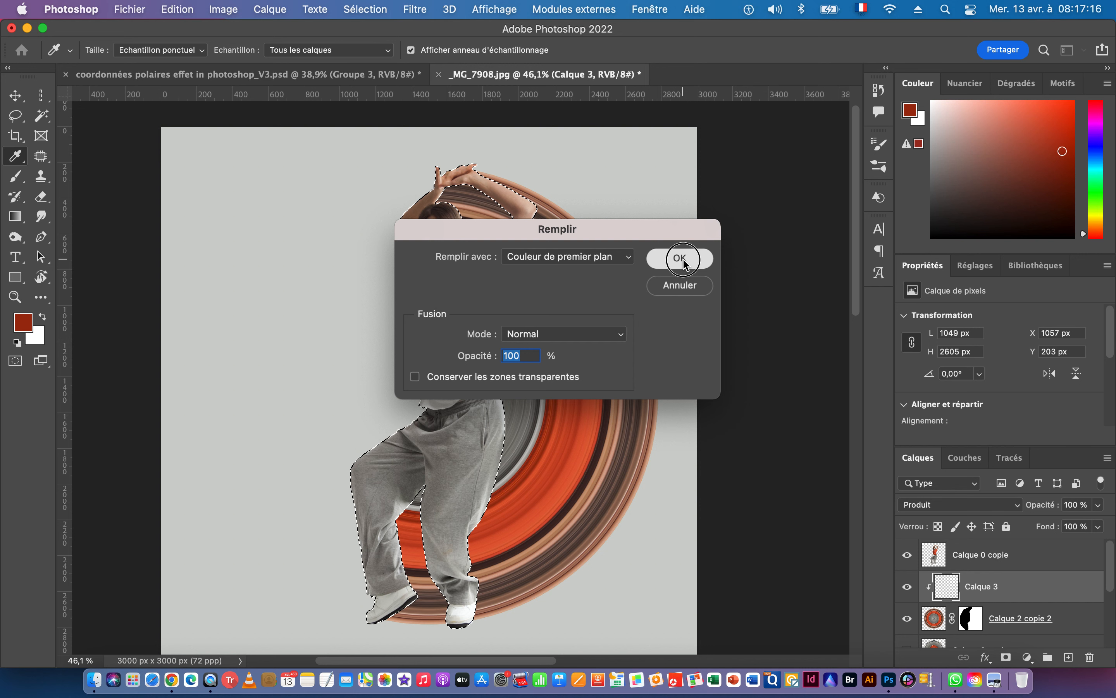
key("v")
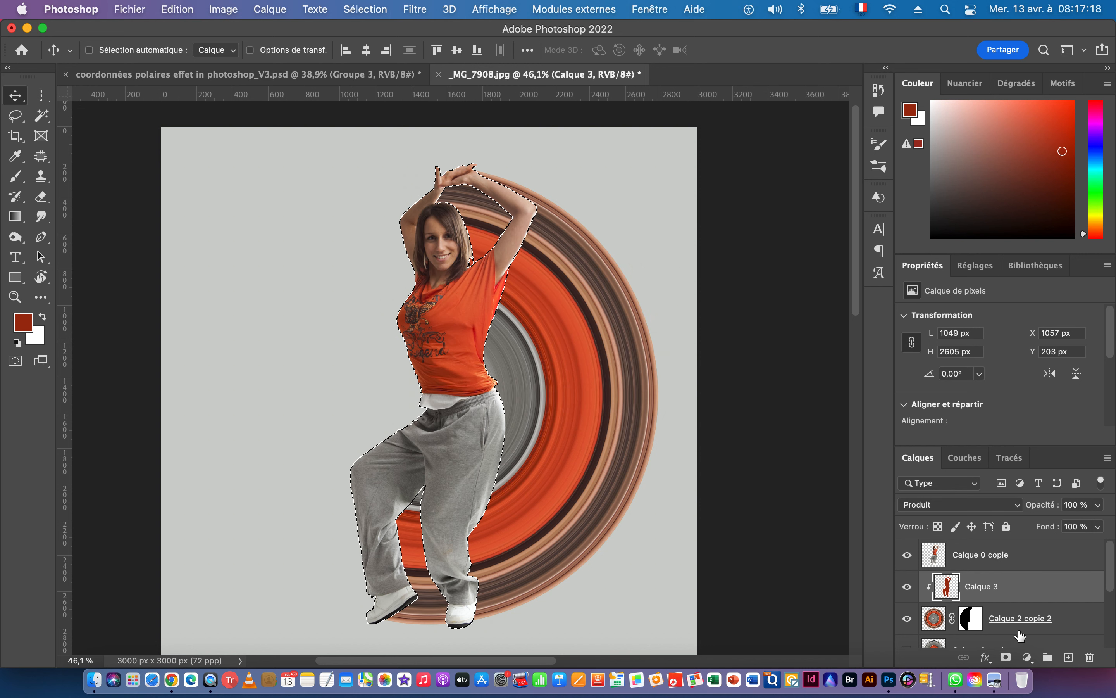
- Hide the Calque 0 copie dancer and release the clipping mask of Calque 3 to expose the full red silhouette
left_click(907, 555)
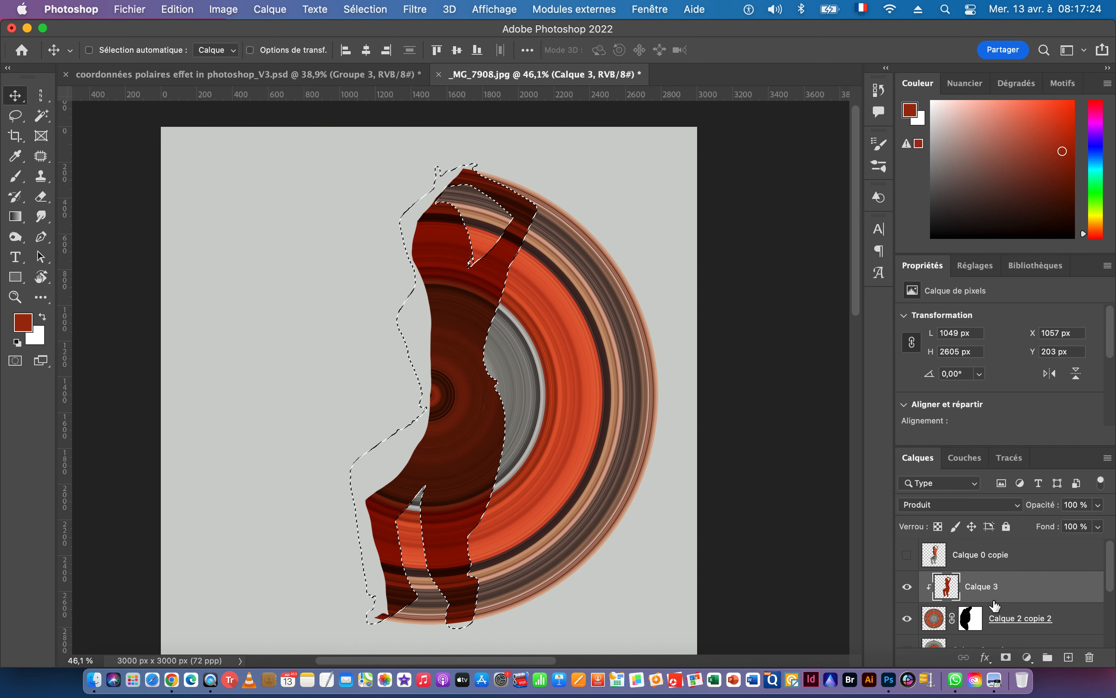
left_click(1005, 601, "alt")
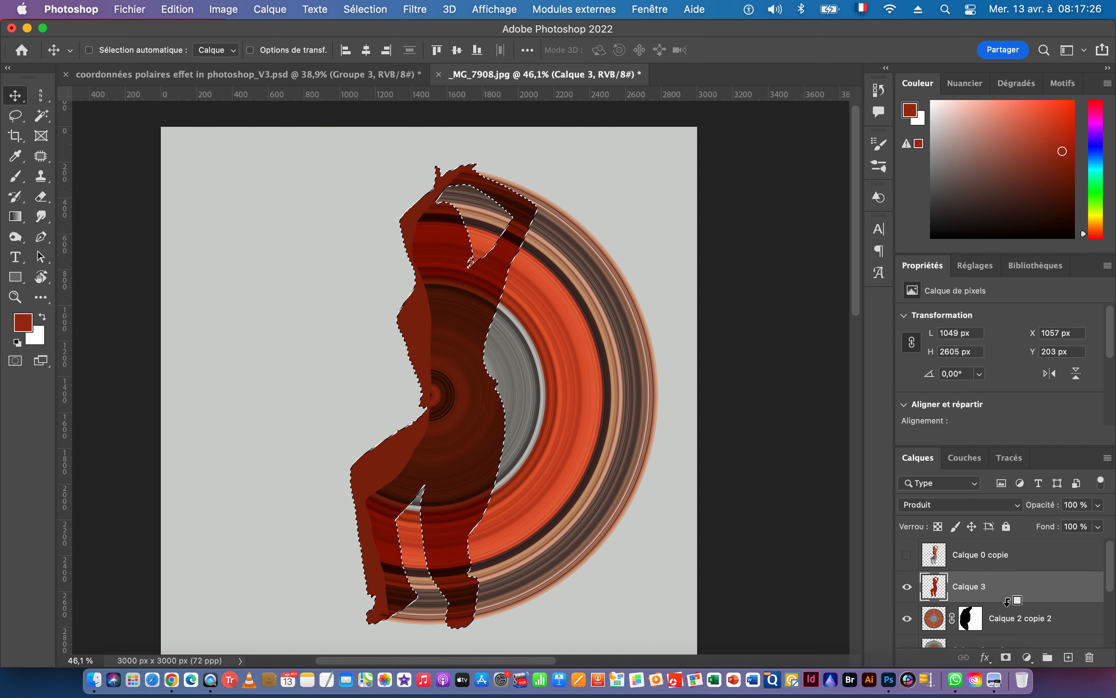
- Clip the Calque 3 shadow layer to the masked rings layer Calque 2 copie 2 and clear the active selection
left_click(1008, 603, "alt")
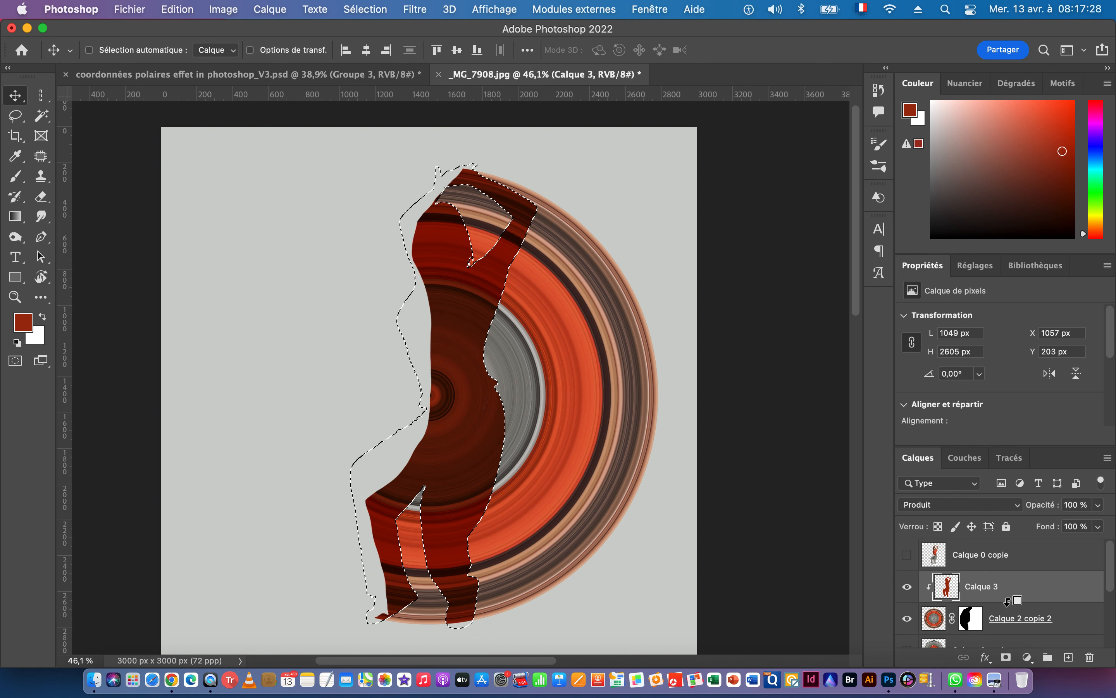
left_click(1007, 603, "alt")
left_click(1007, 602, "alt")
left_click(1007, 602, "alt")
left_click(1007, 602, "alt")
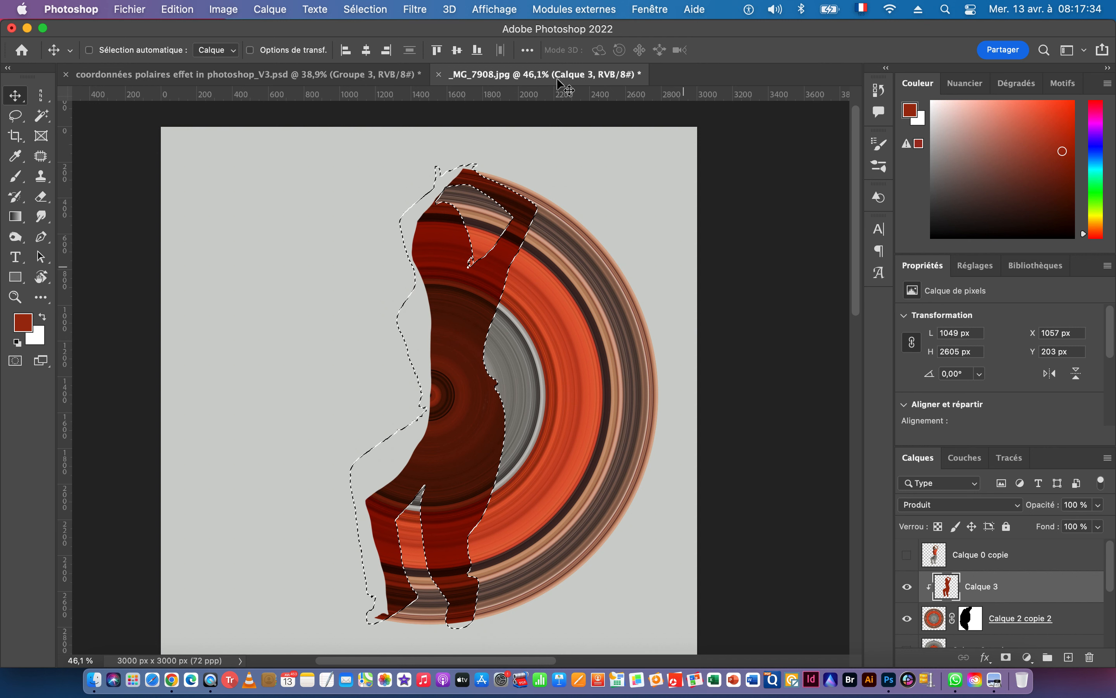
left_click(366, 11)
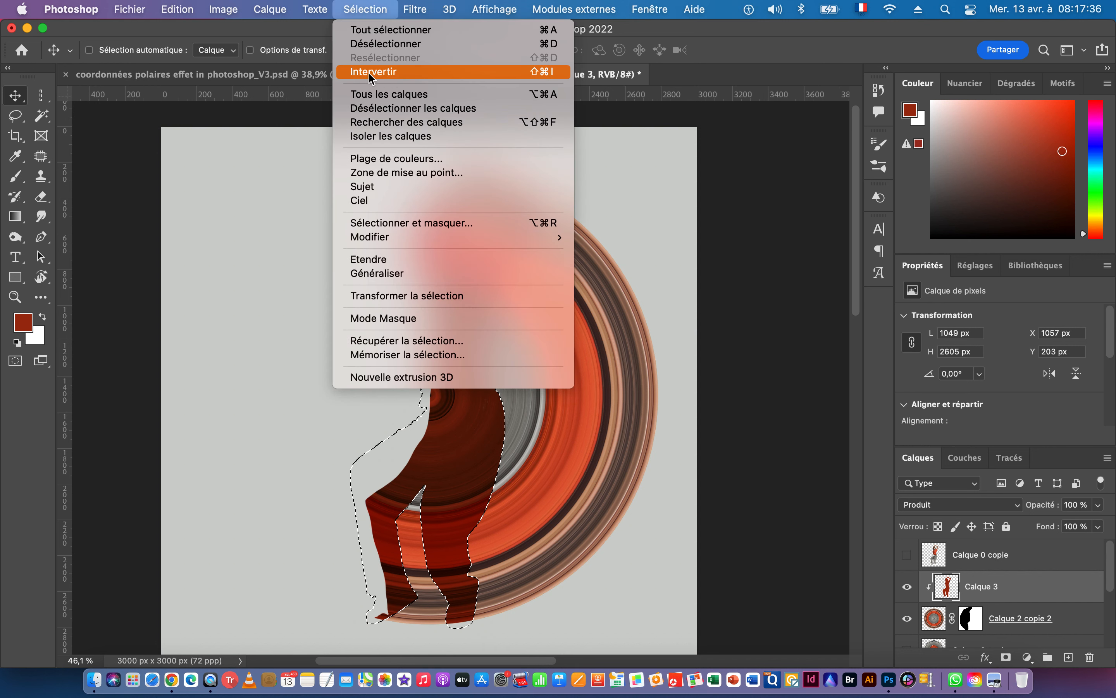
left_click(381, 45)
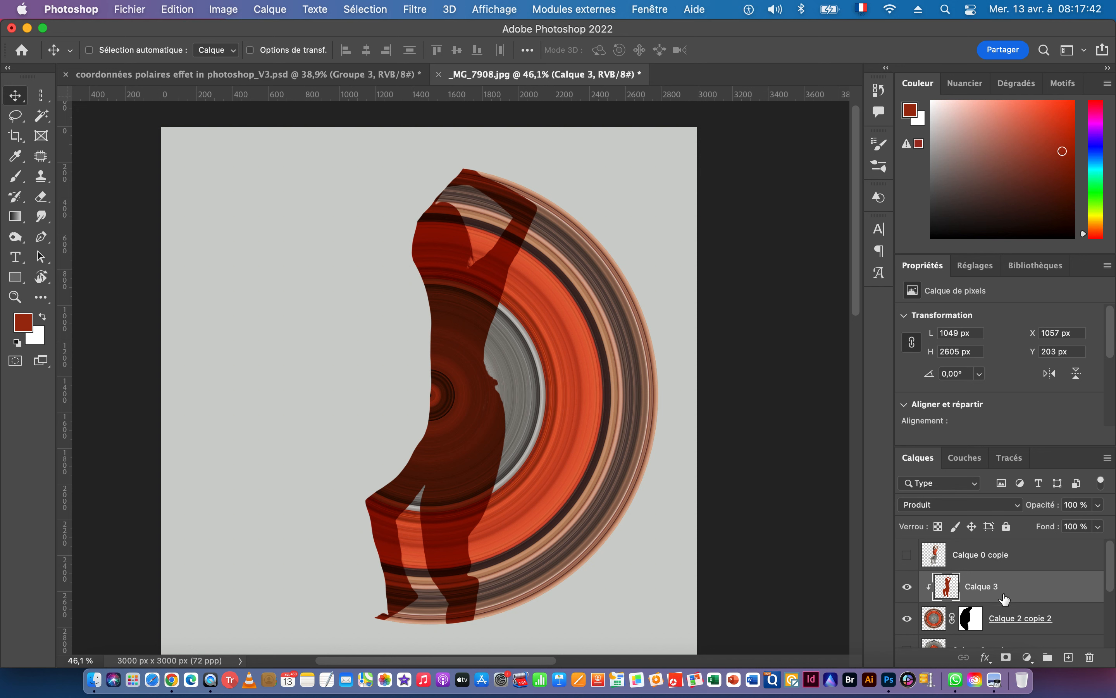
- Apply a Gaussian blur with a 30-pixel radius to the red silhouette on Calque 3
left_click(418, 10)
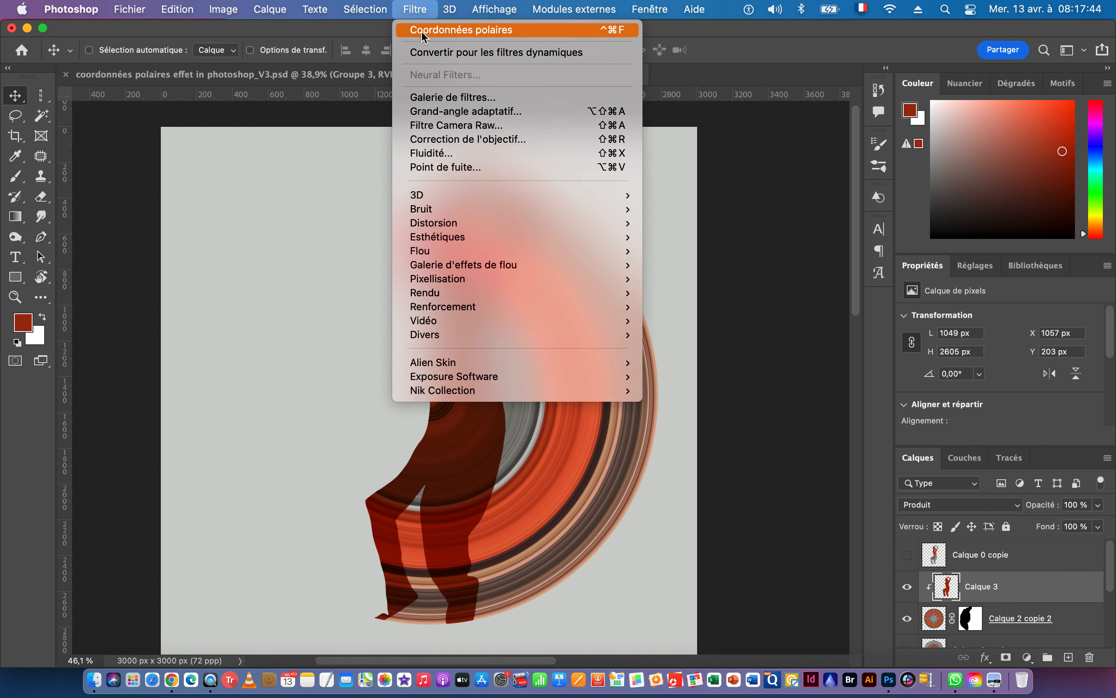
mouse_move(441, 255)
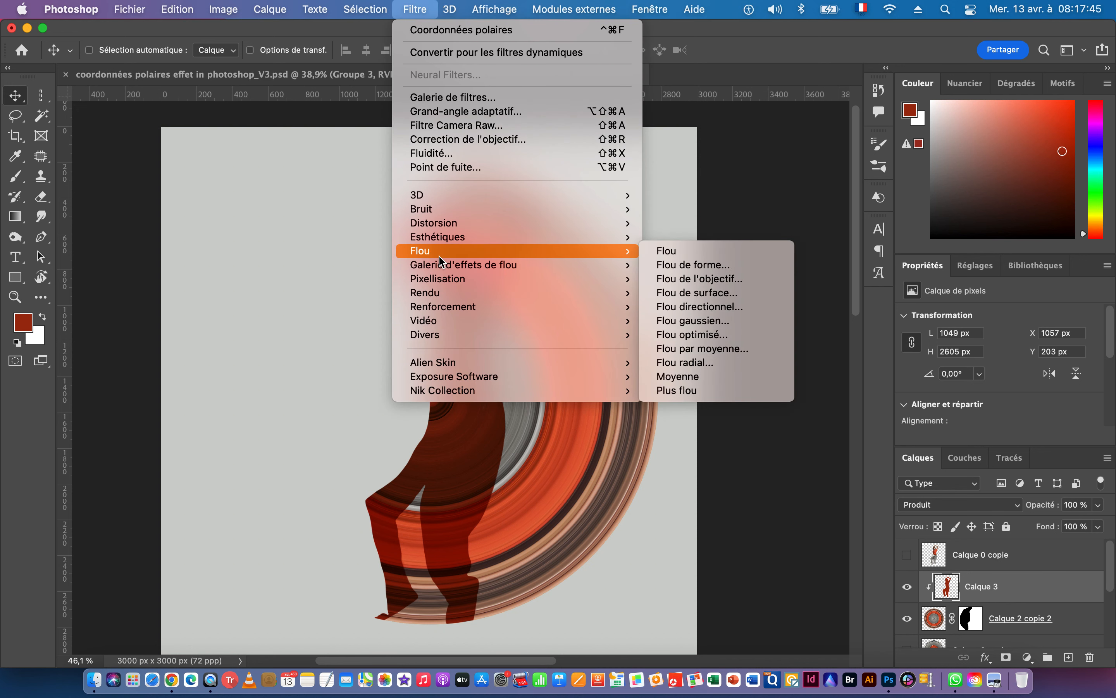
left_click(727, 328)
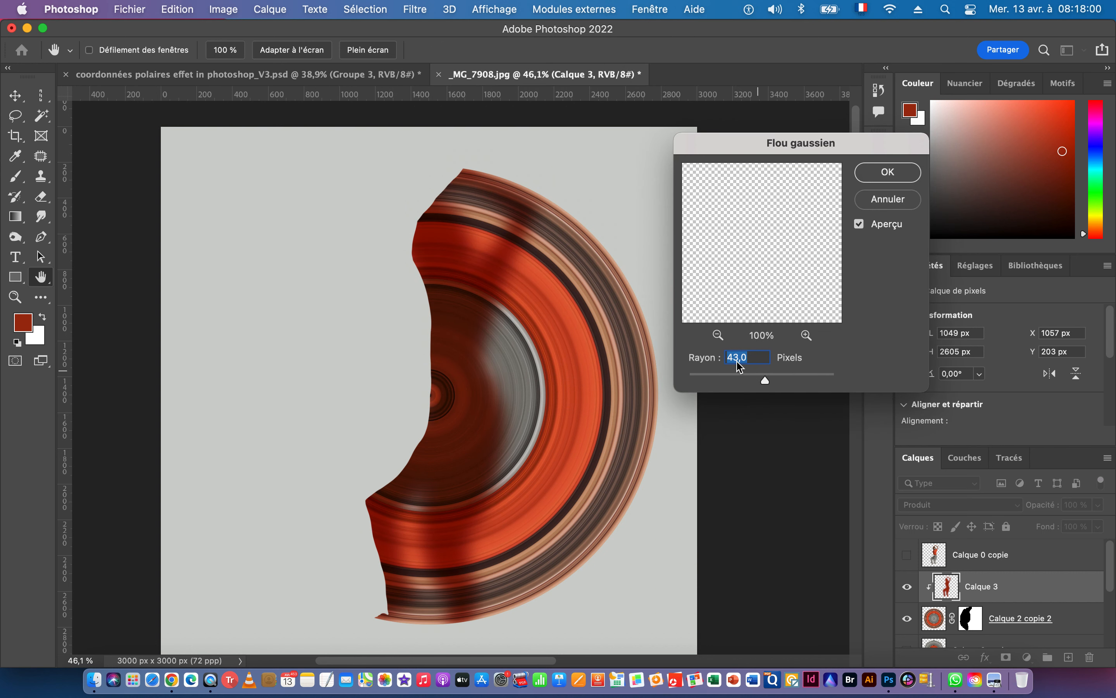
left_click_drag(766, 381, 758, 378)
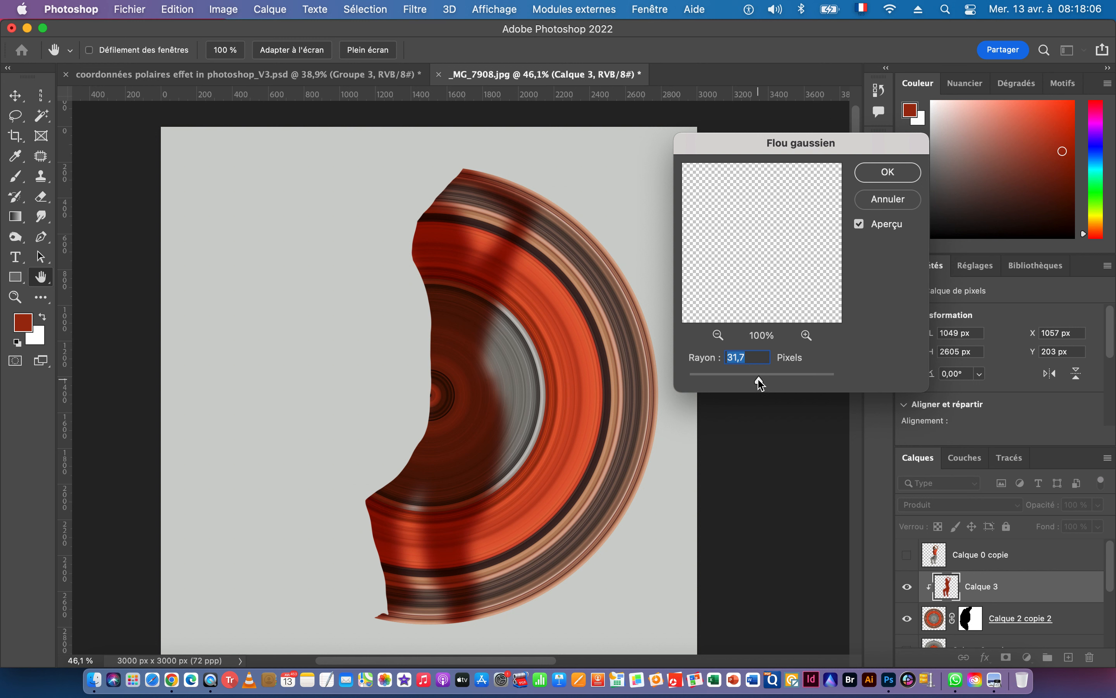
type("30")
left_click(887, 174)
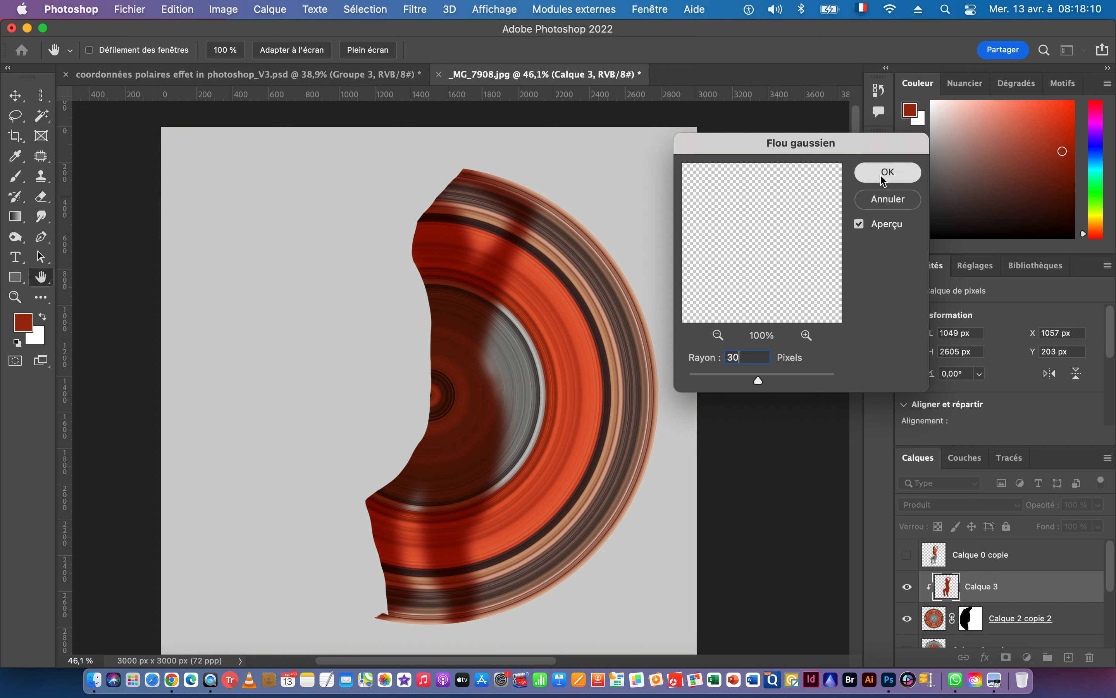
- Show the Calque 0 copie layer and warp the Calque 3 shadow outward from the woman's waist over the rings
left_click(908, 556)
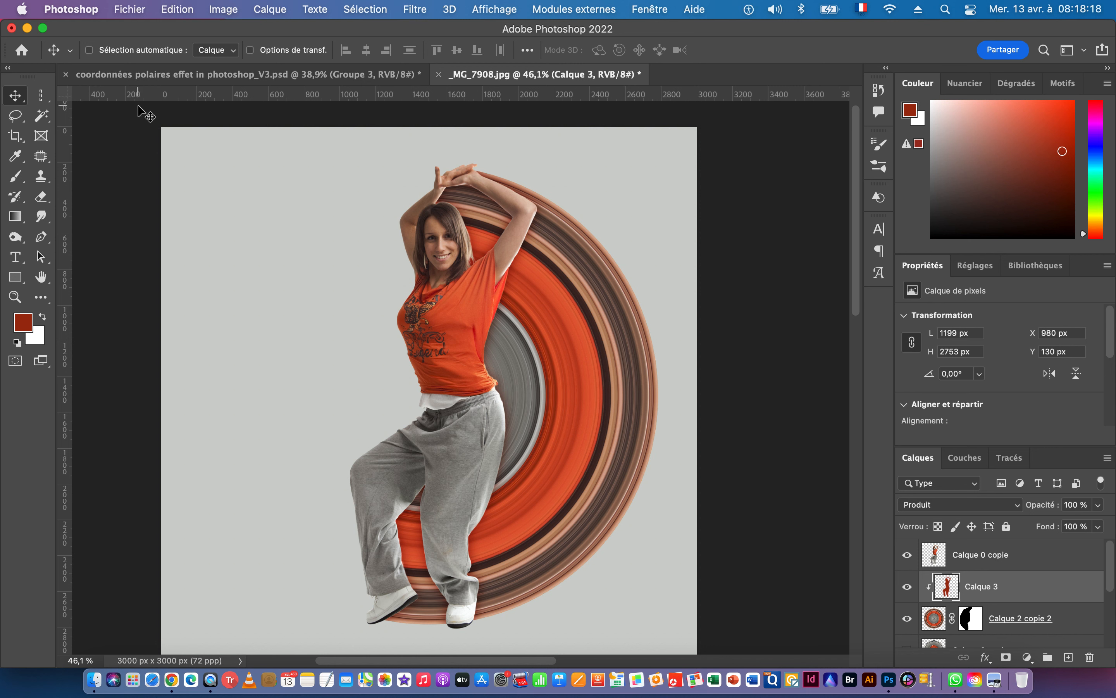
left_click(196, 13)
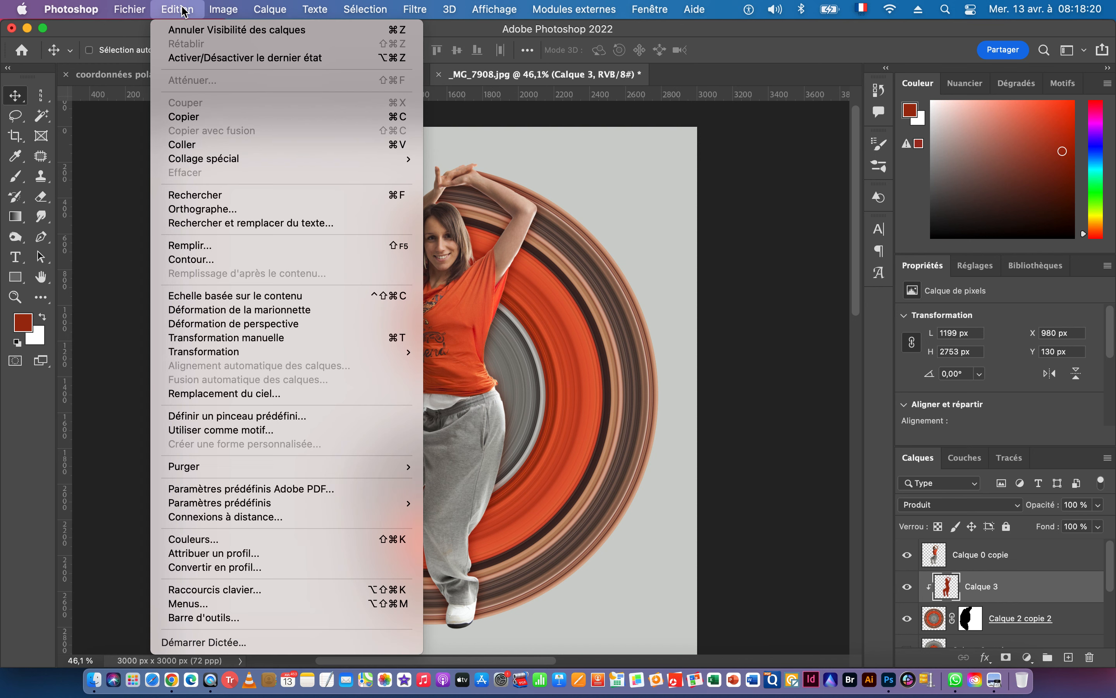
mouse_move(279, 353)
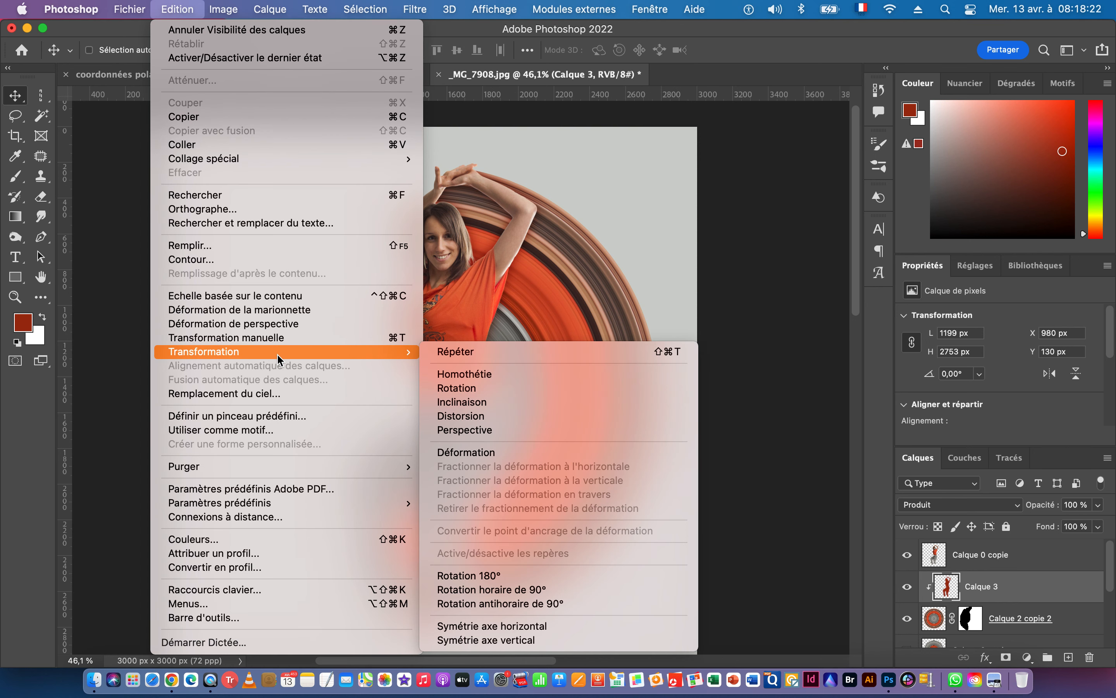
left_click(485, 455)
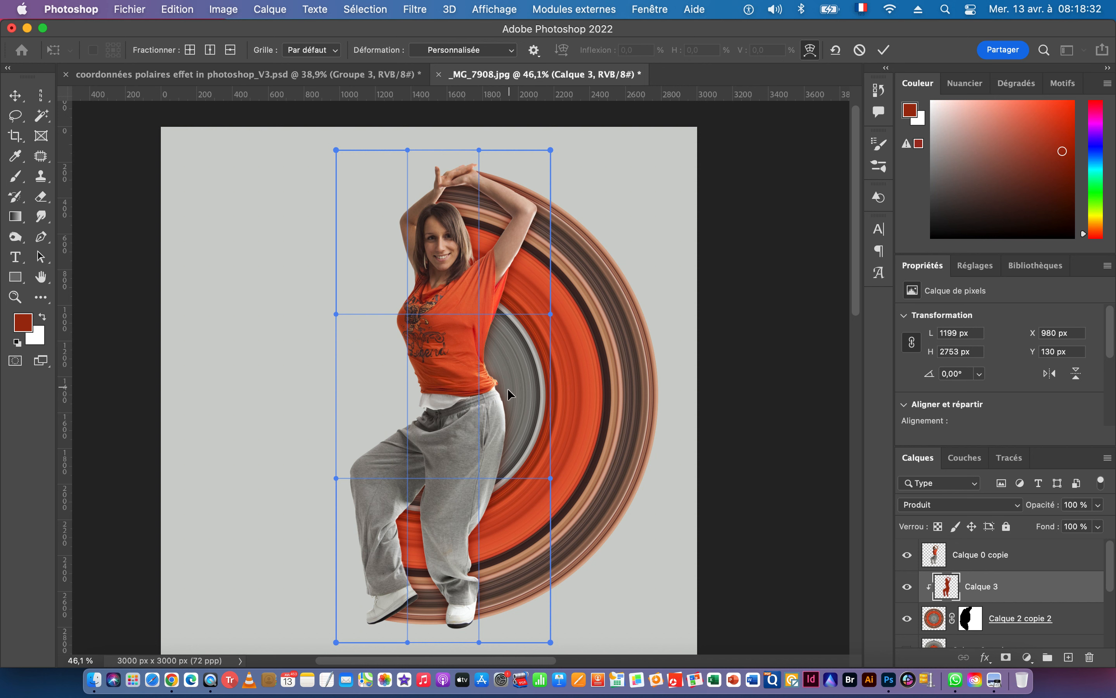
left_click_drag(513, 381, 541, 385)
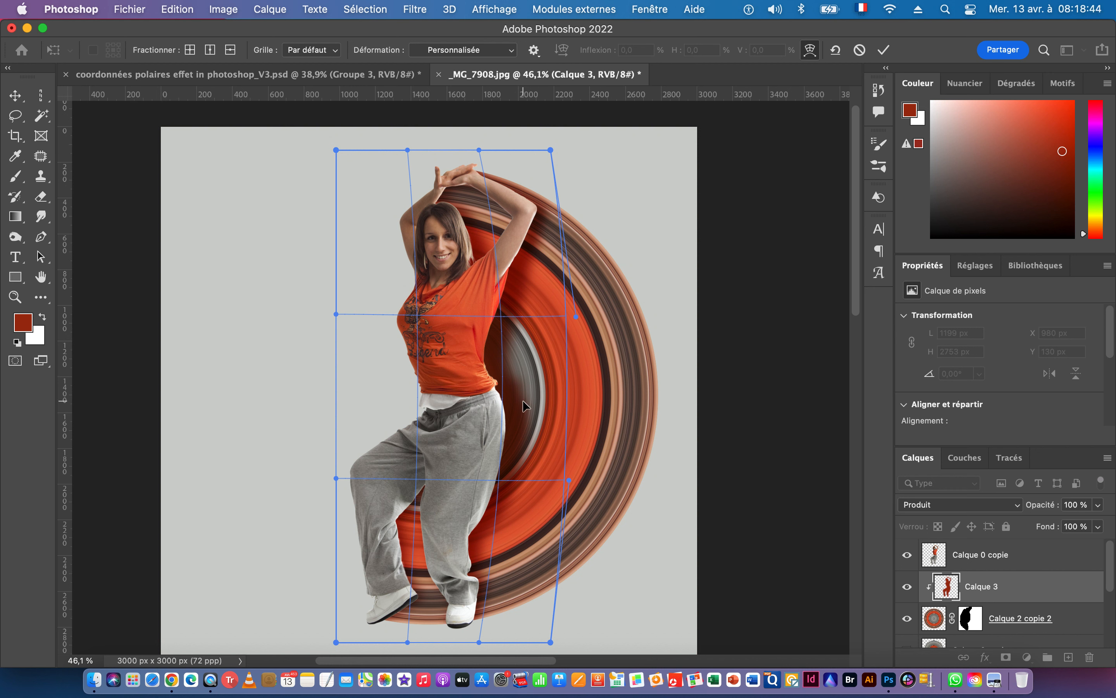
key("Return")
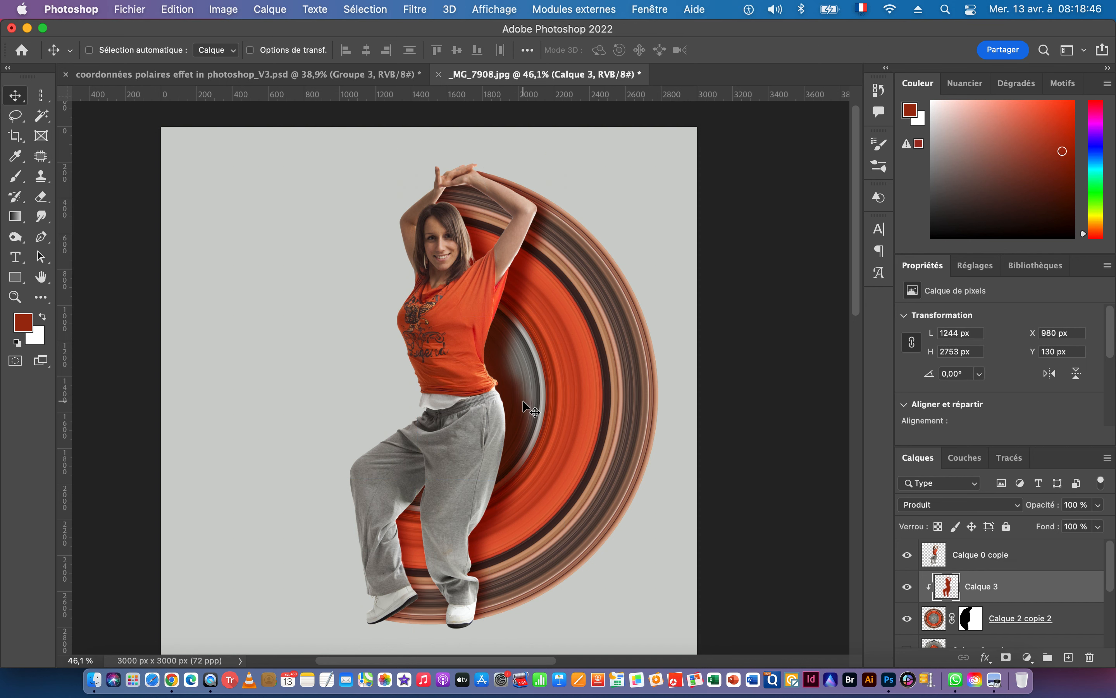
- Add a new layer above Calque 3, set its blend mode to Incrustation, and make it a clipping mask
left_click_drag(553, 468, 508, 424)
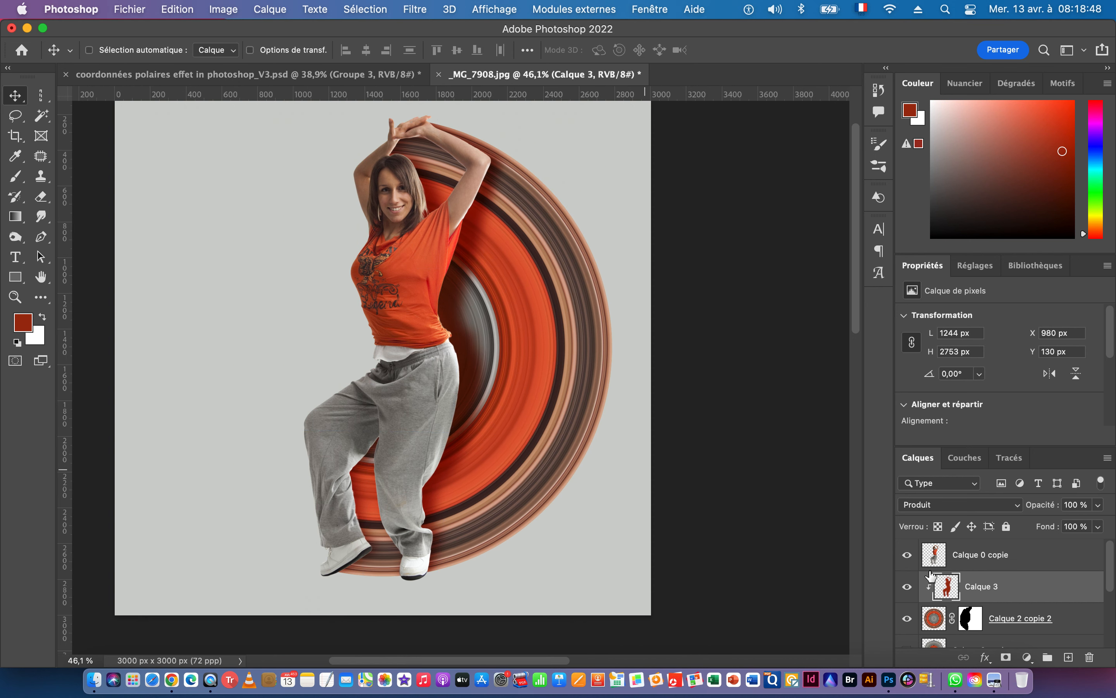
left_click(1068, 657)
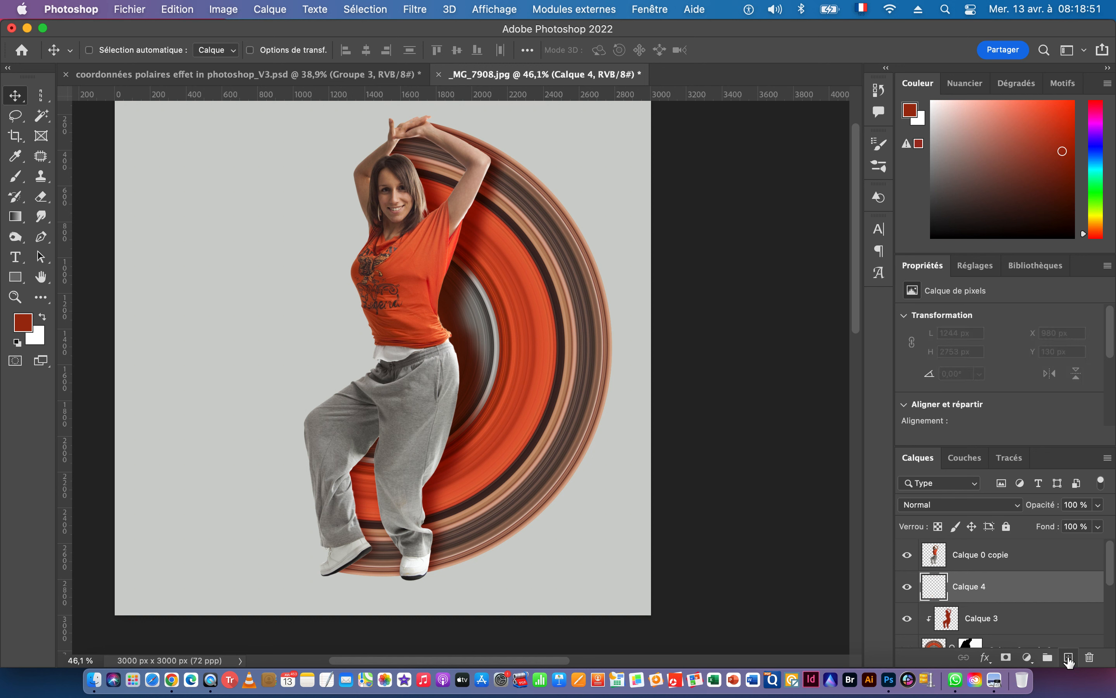
left_click(942, 504)
mouse_move(963, 649)
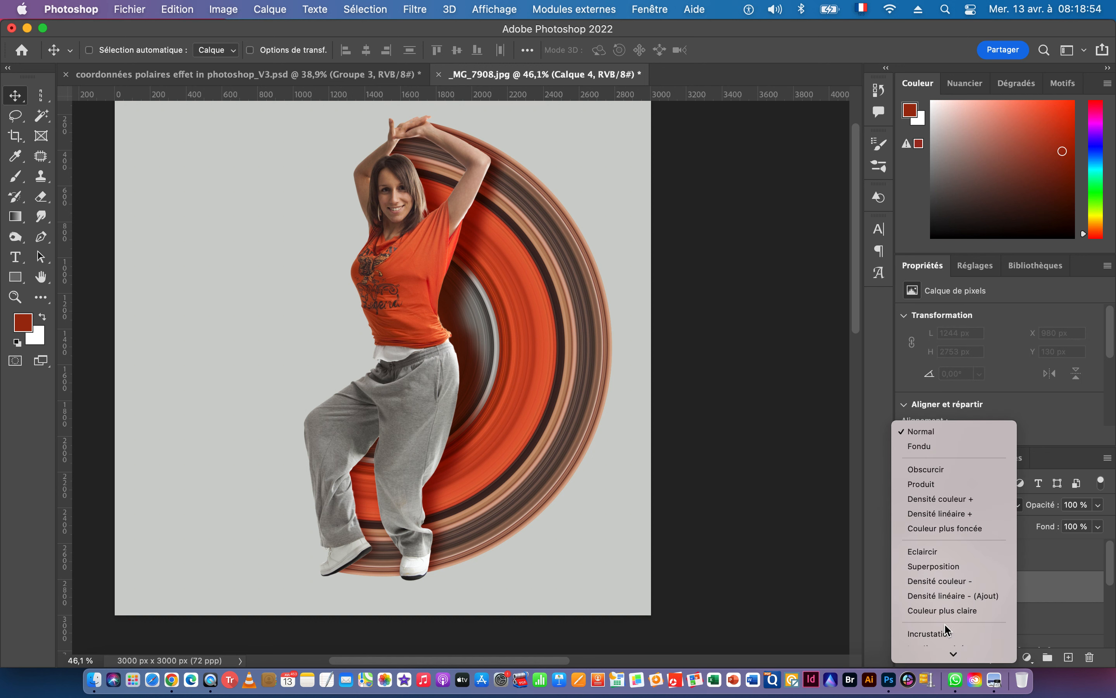
left_click(933, 531)
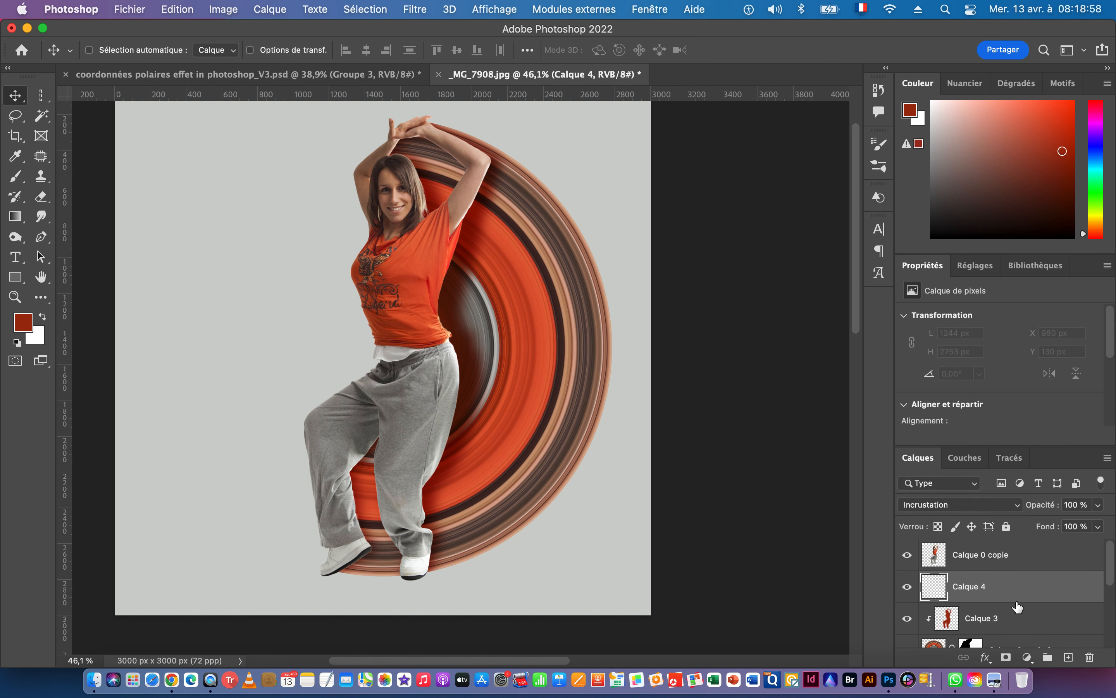
right_click(1034, 589)
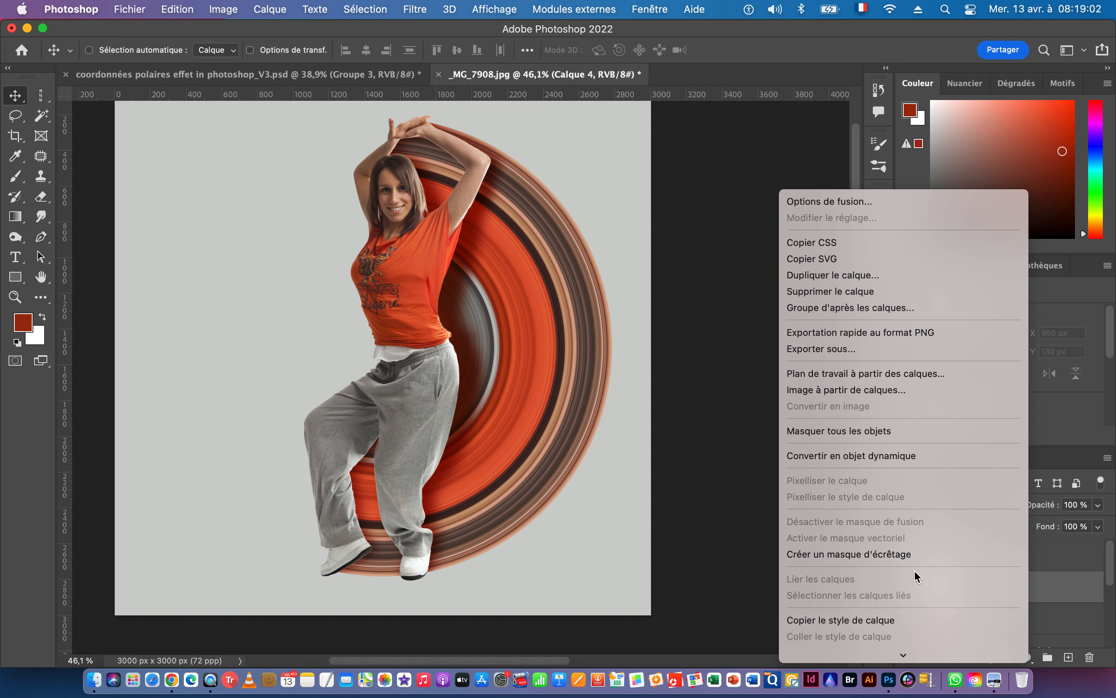
left_click(862, 556)
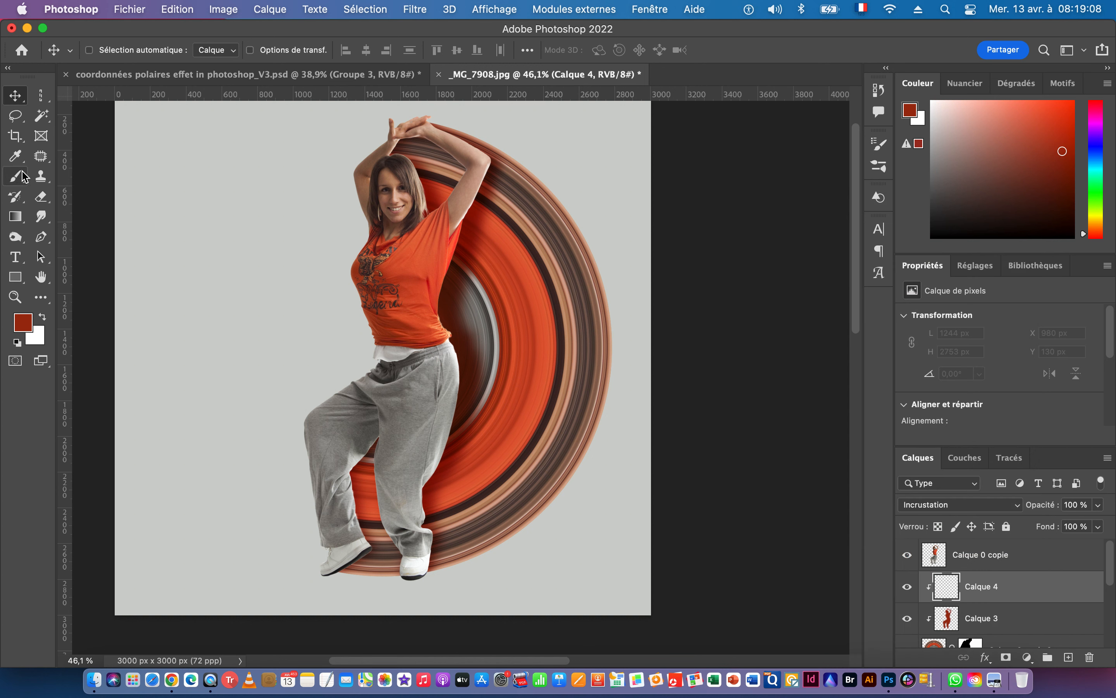
- Paint a diagonal highlight from the upper rings to the waist, using a sampled light beige and a 358 px Arrondi flou brush
left_click(16, 157)
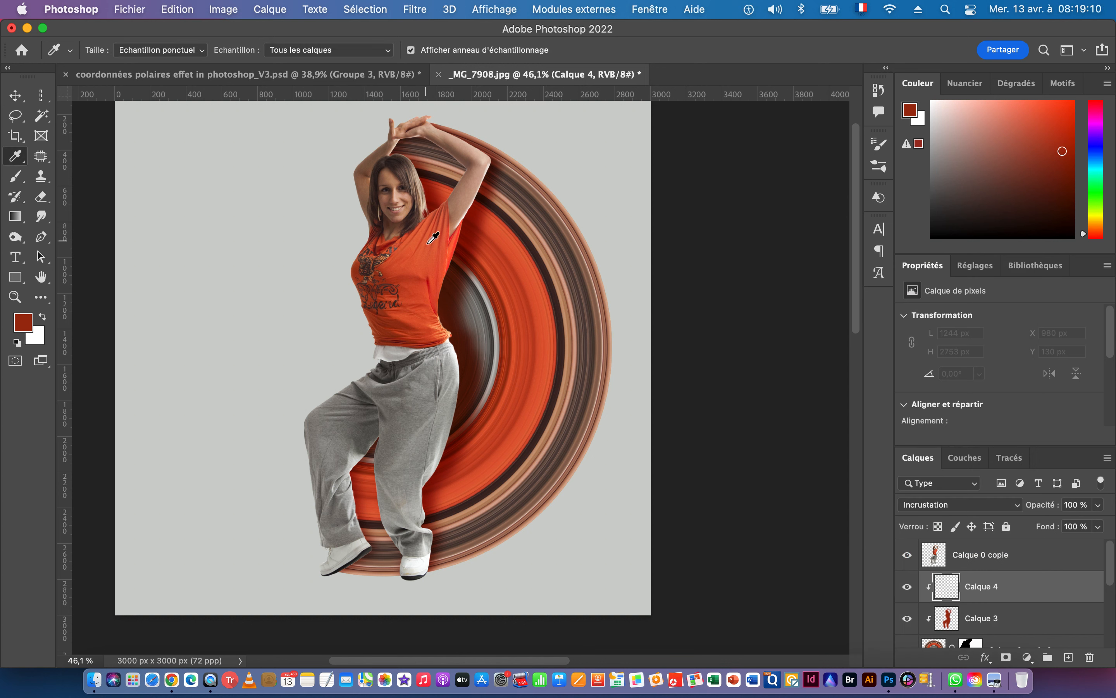
left_click(486, 158)
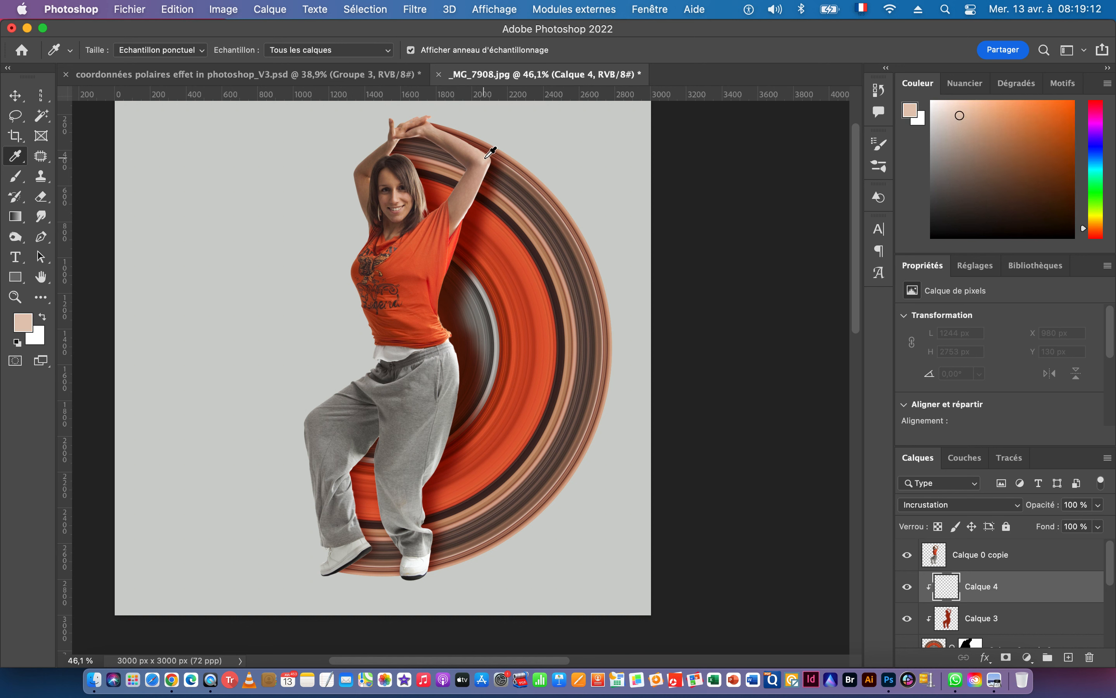
left_click(15, 177)
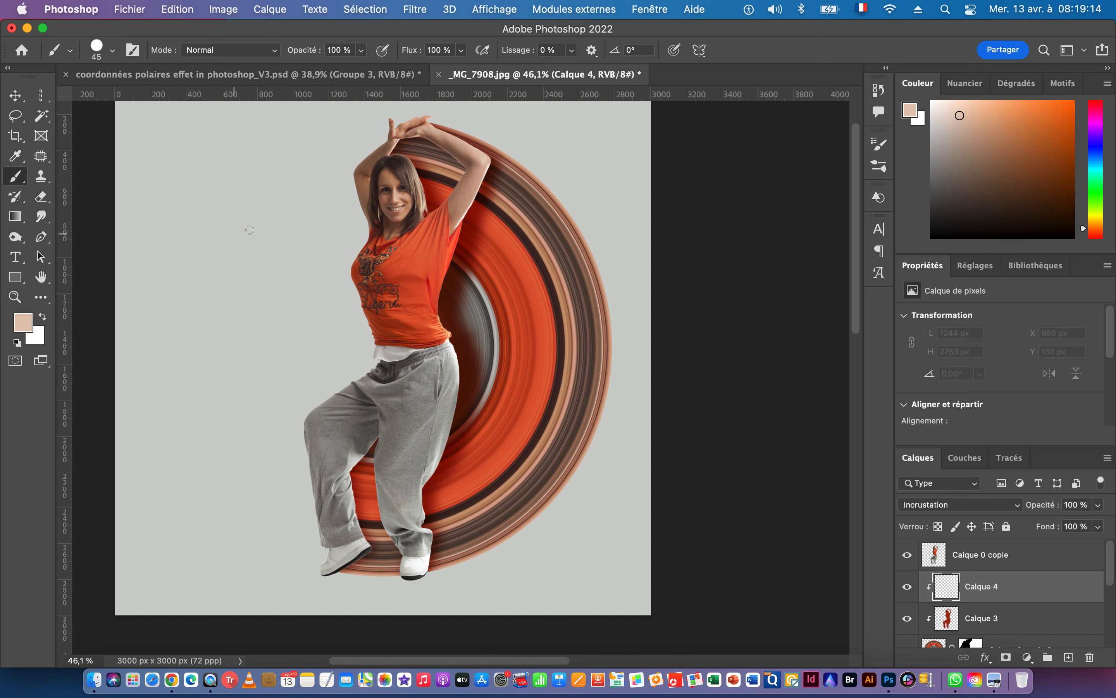
left_click(112, 50)
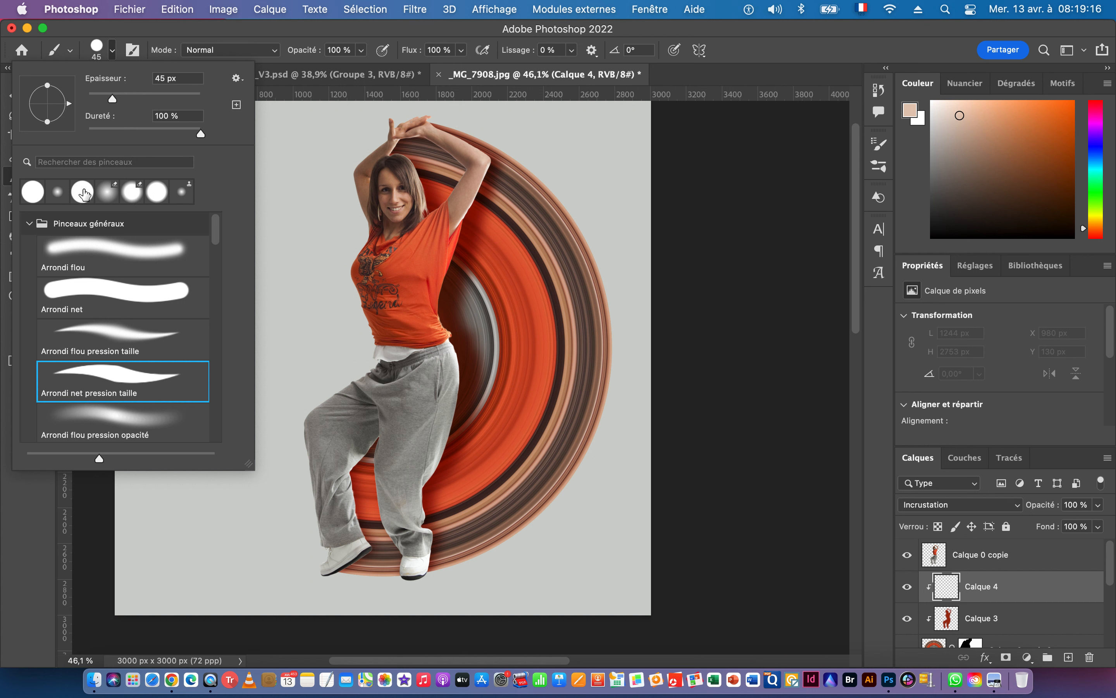
left_click(125, 252)
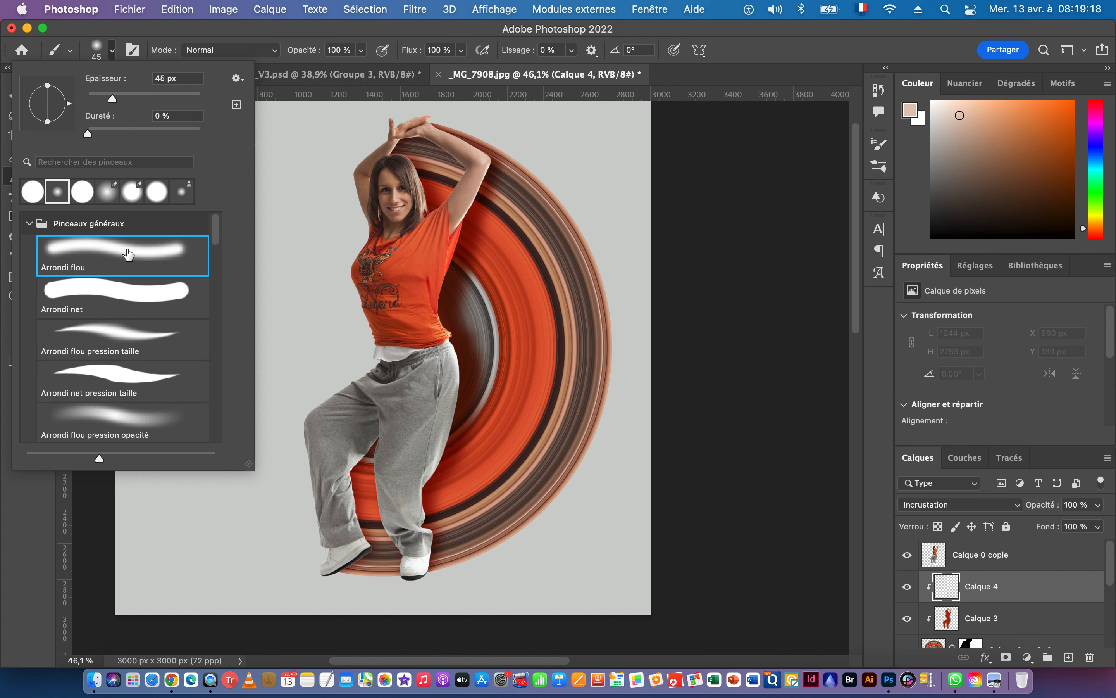
left_click_drag(112, 99, 183, 103)
left_click(416, 32)
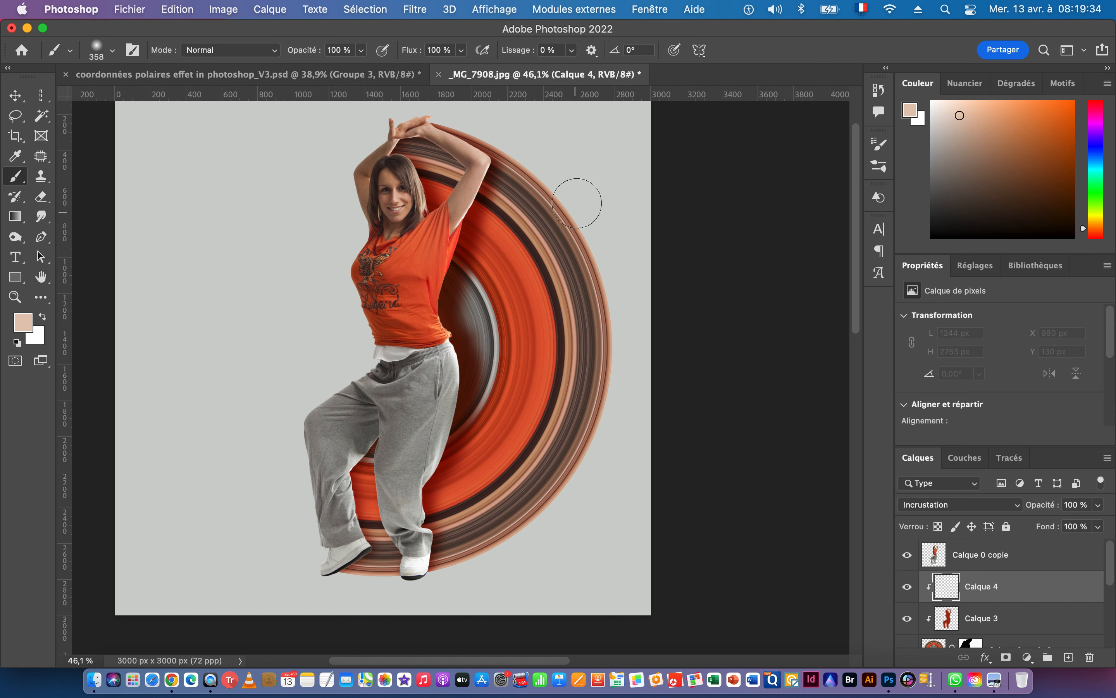
mouse_move(585, 182)
left_mouse_down()
mouse_move(489, 296)
mouse_move(454, 359)
left_mouse_up()
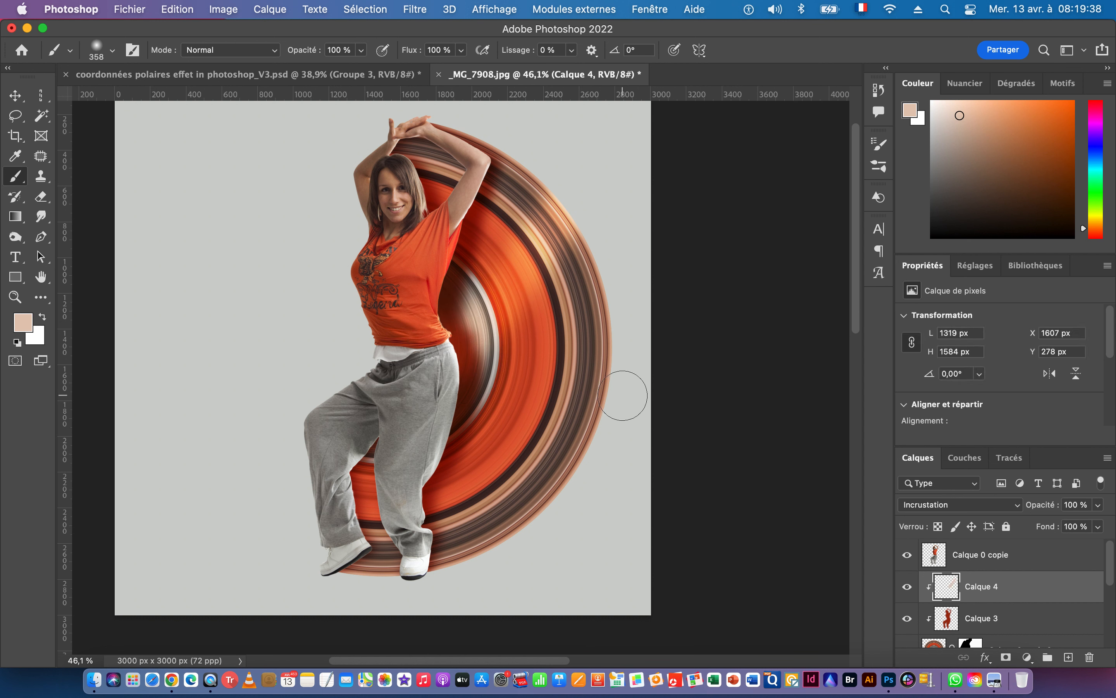
- Sample the light grey beside the trousers and paint a second soft highlight across the lower rings on Calque 4
left_click(44, 317)
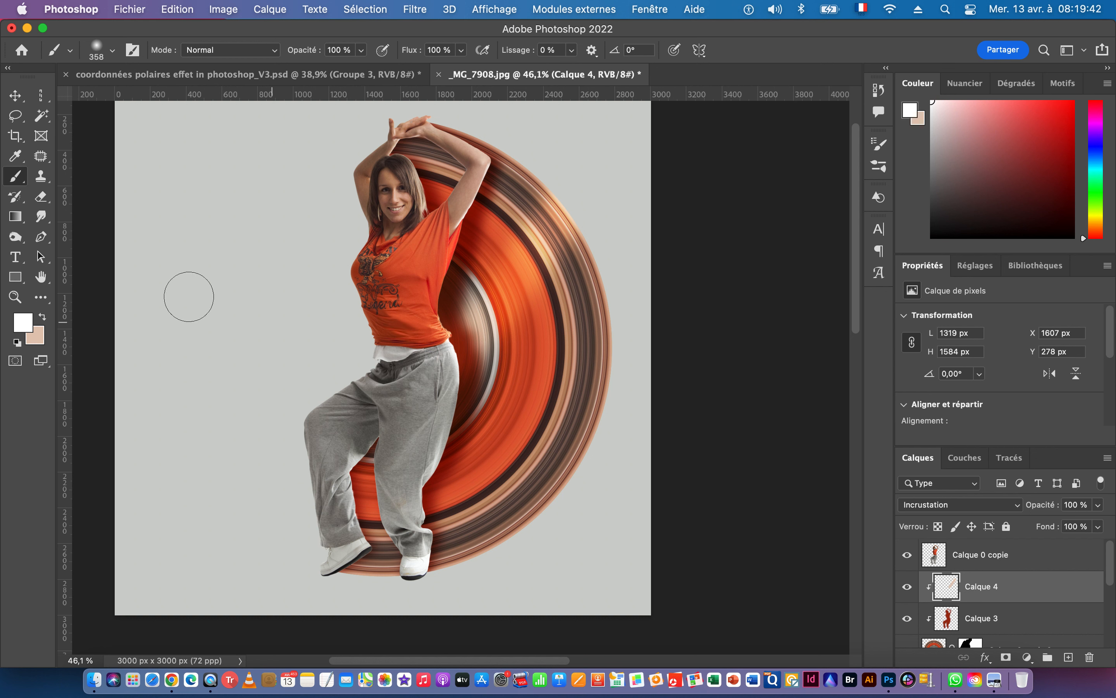
left_click(15, 159)
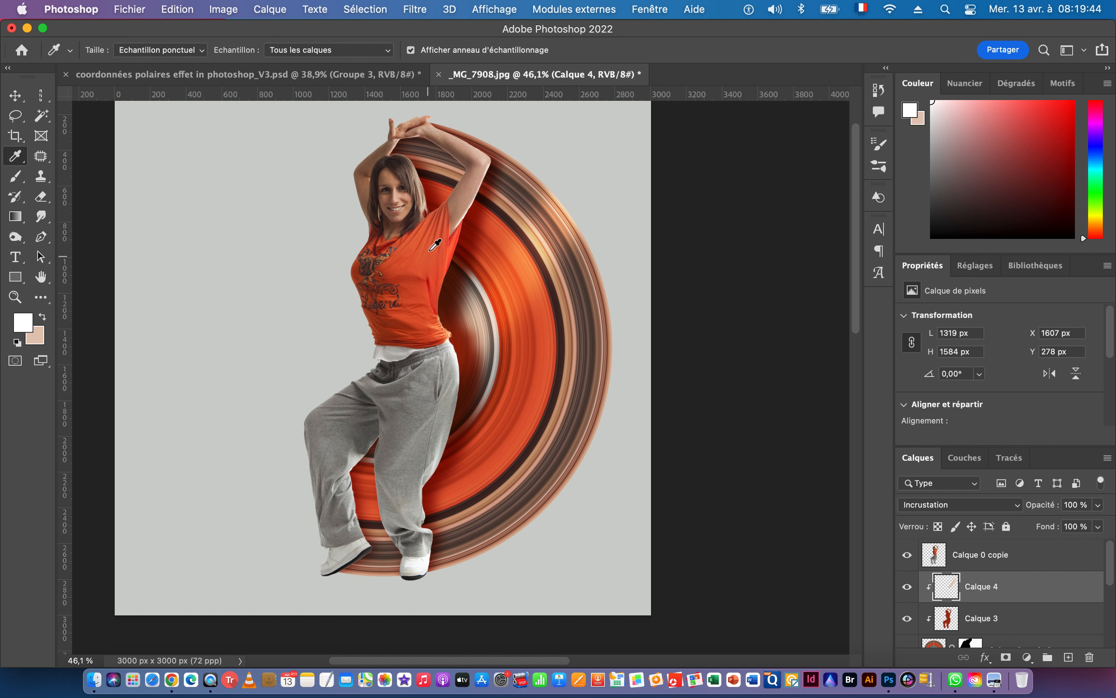
left_click(355, 456)
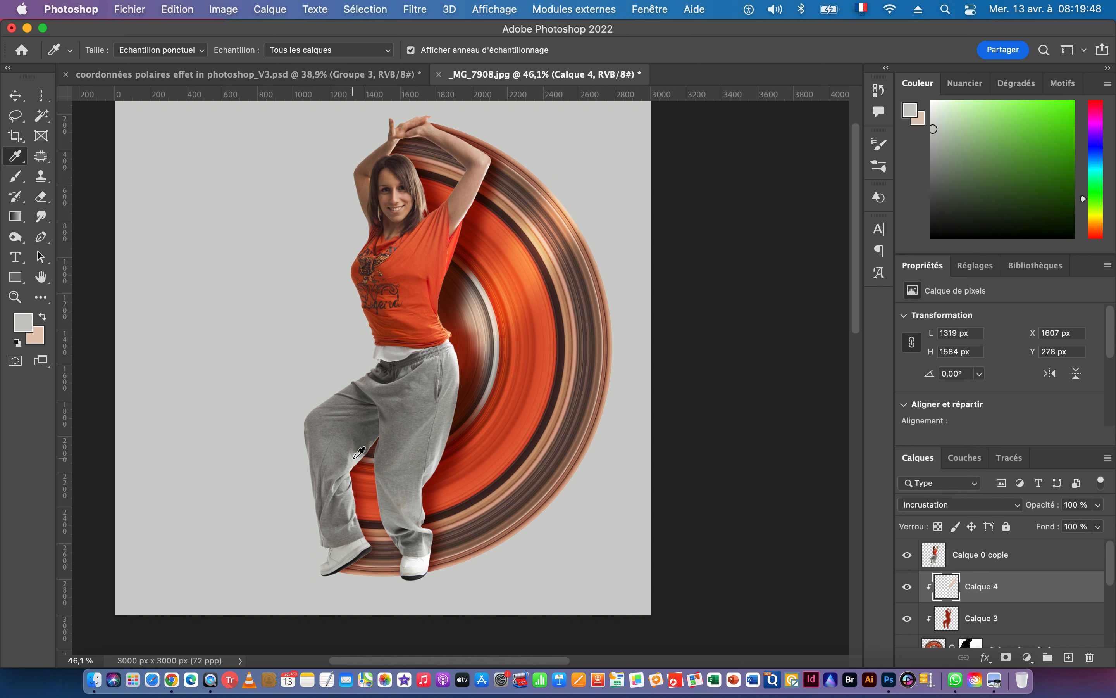
left_click(17, 177)
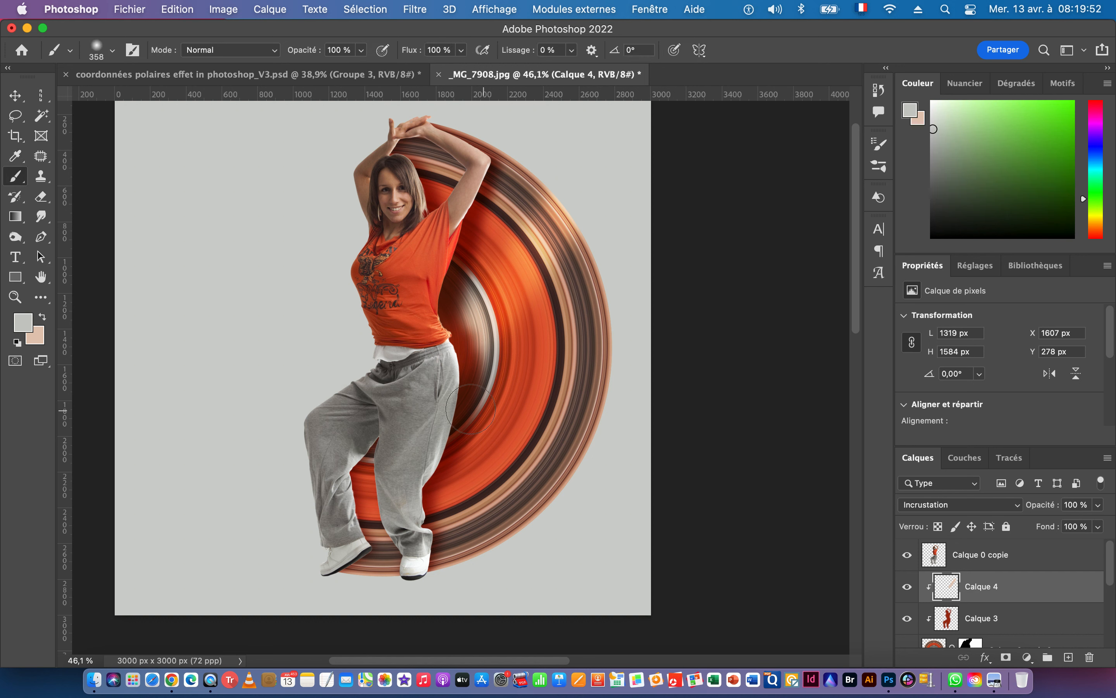
mouse_move(480, 372)
left_mouse_down()
mouse_move(643, 529)
mouse_move(461, 397)
mouse_move(490, 416)
left_mouse_up()
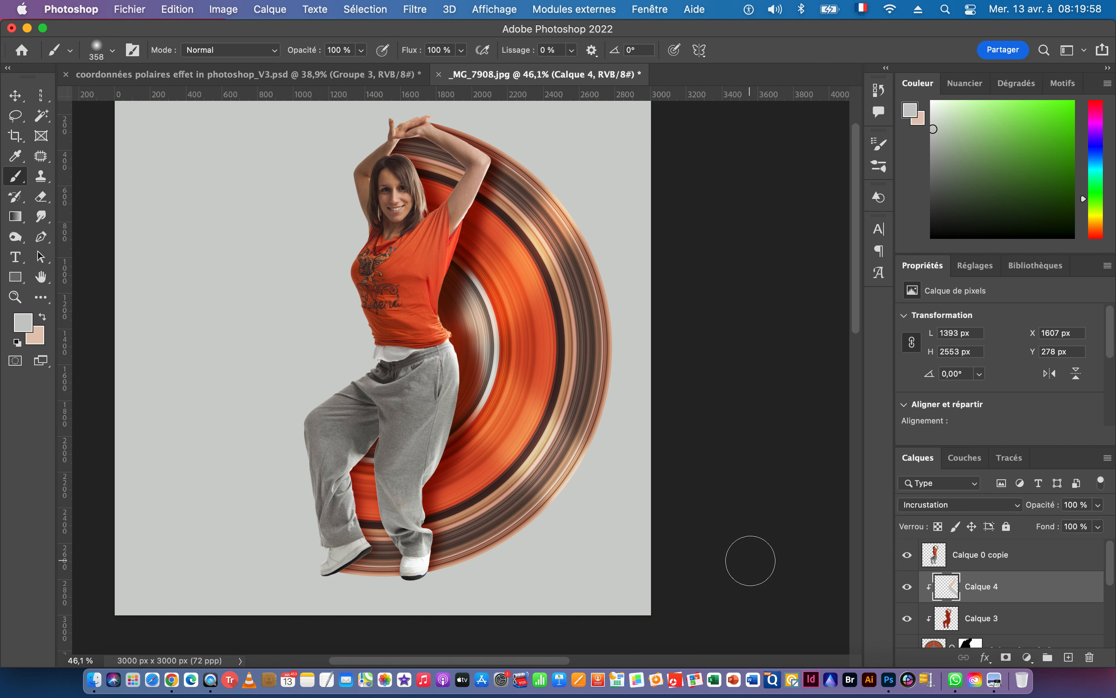
- Compare the image with and without the Calque 4 highlights, and set that layer's opacity to 74%
left_click(907, 587)
left_click(908, 588)
left_click(908, 588)
left_click(908, 589)
left_click(908, 588)
left_click_drag(1039, 505, 1017, 510)
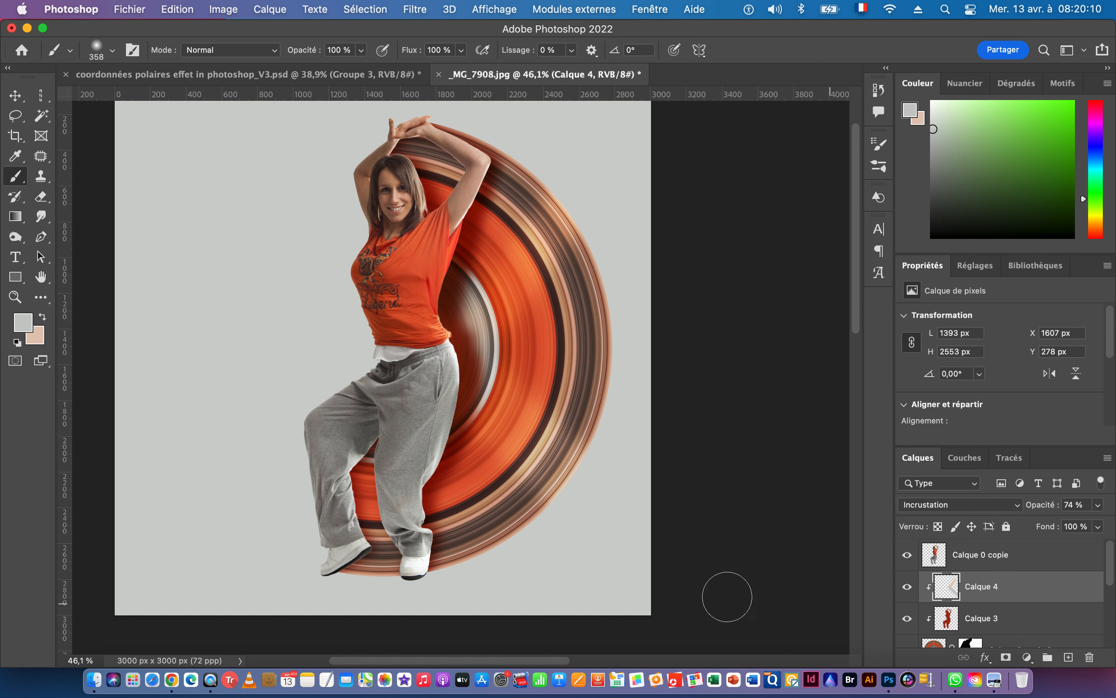
left_click_drag(553, 497, 511, 490)
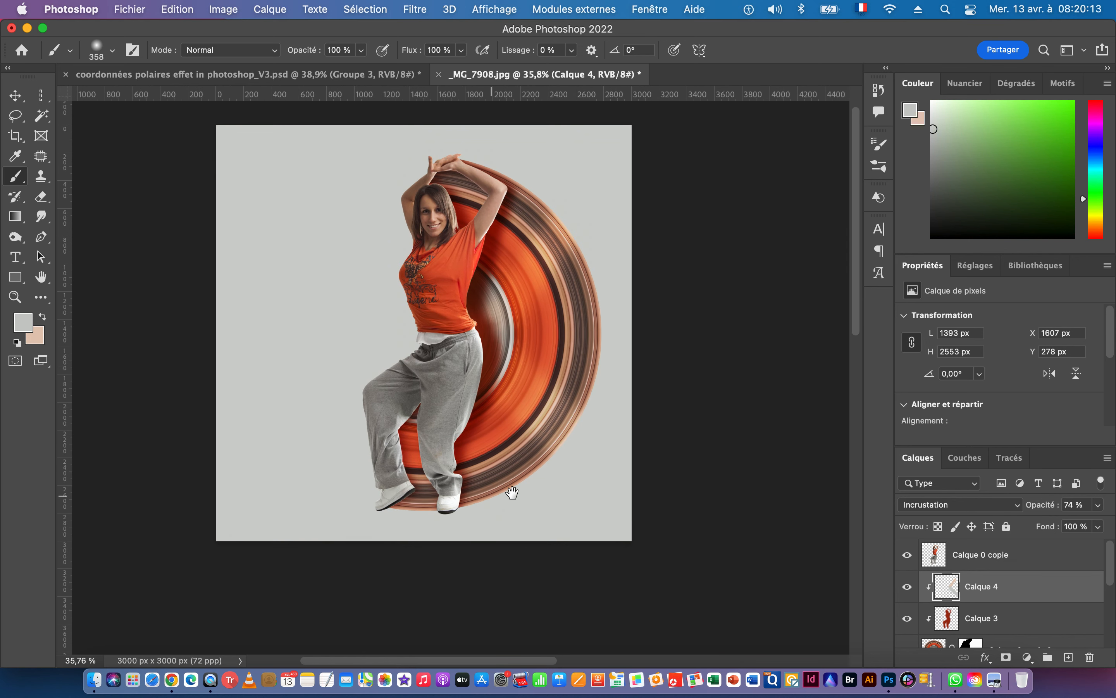
- Group the layers from Calque 2 copie up to Calque 0 copie into a new layer group
left_click(15, 97)
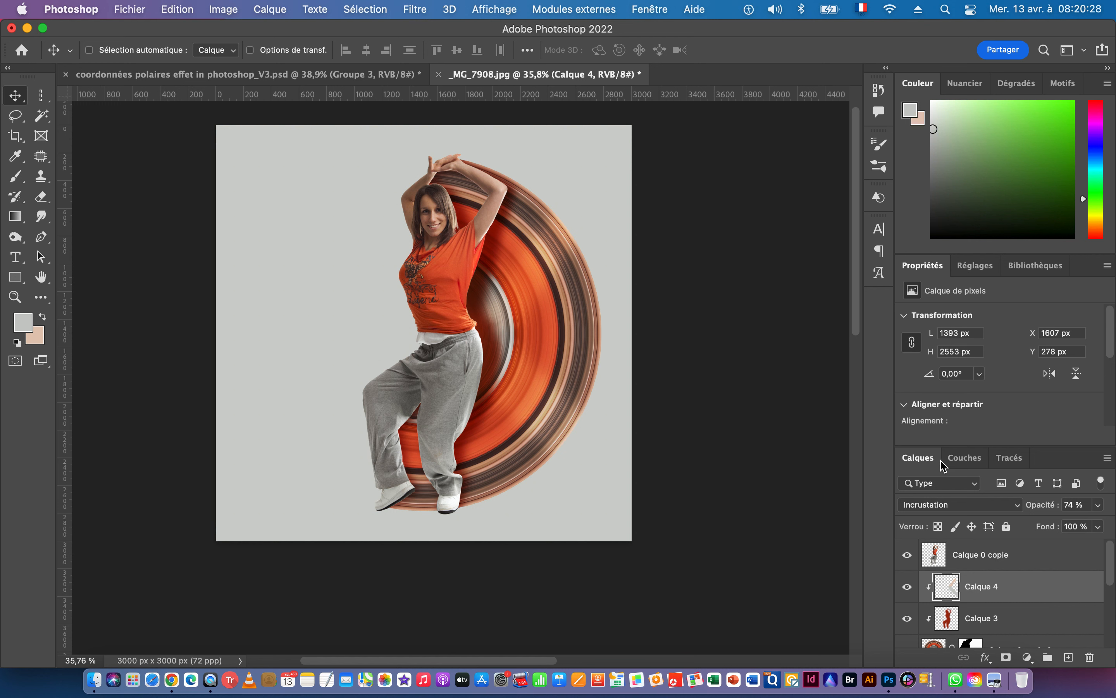
scroll(1034, 614, "down", 3)
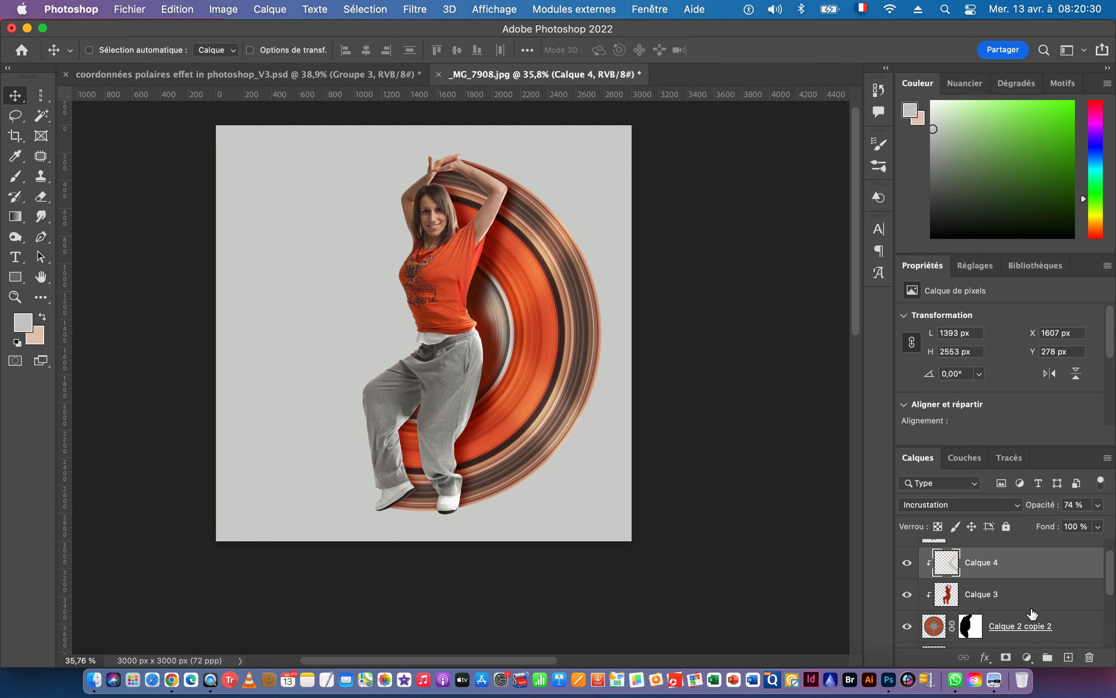
scroll(1034, 614, "up", 3)
scroll(1033, 614, "down", 2)
scroll(1032, 614, "down", 1)
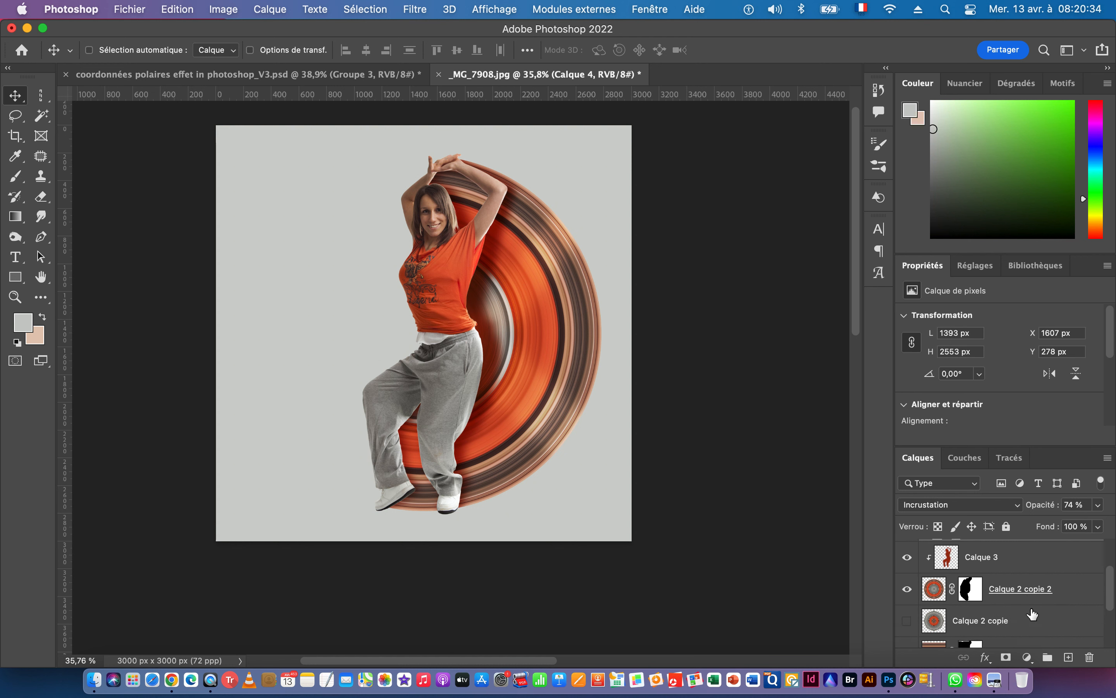
scroll(1033, 613, "down", 1)
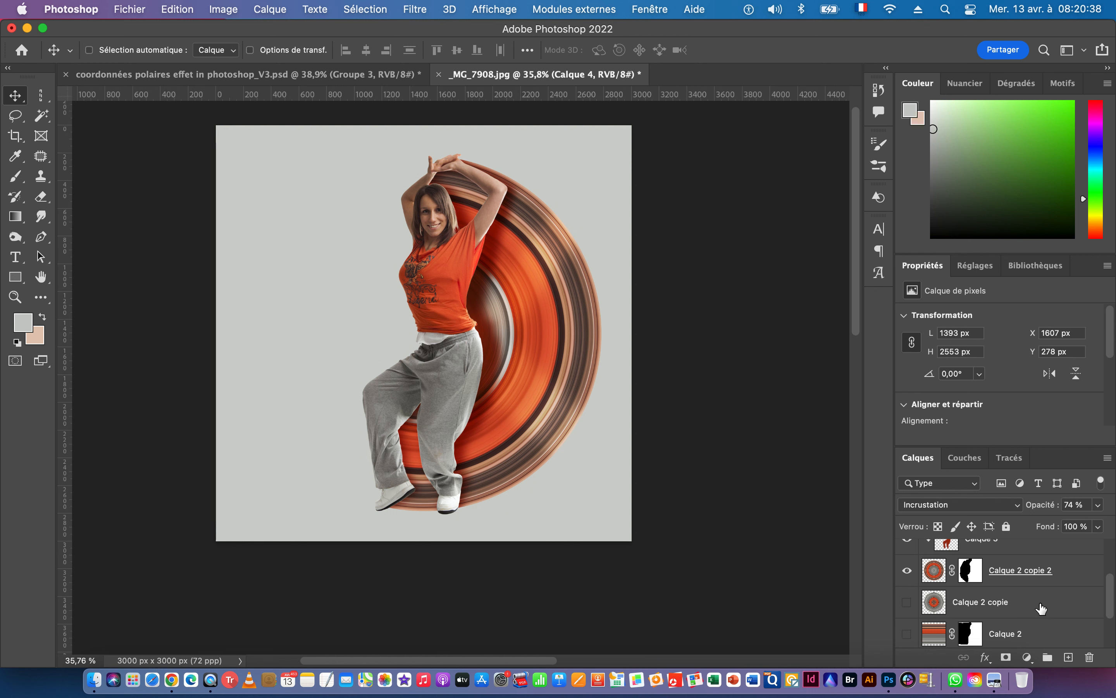
left_click(1044, 603)
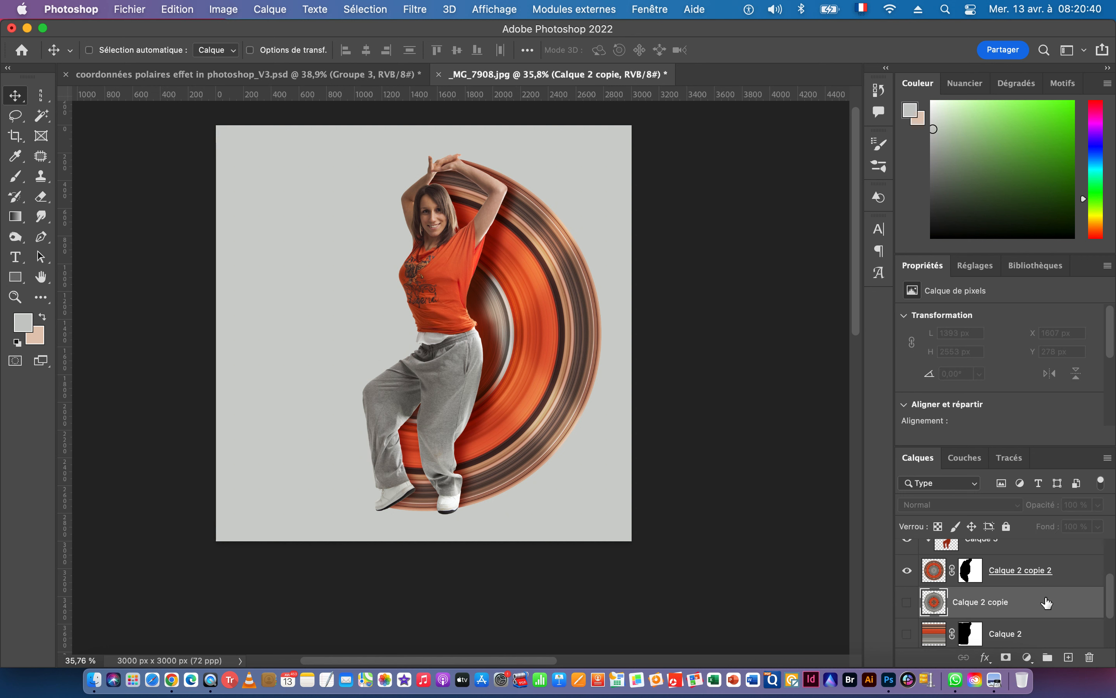
scroll(1056, 600, "up", 2)
scroll(1056, 599, "up", 1)
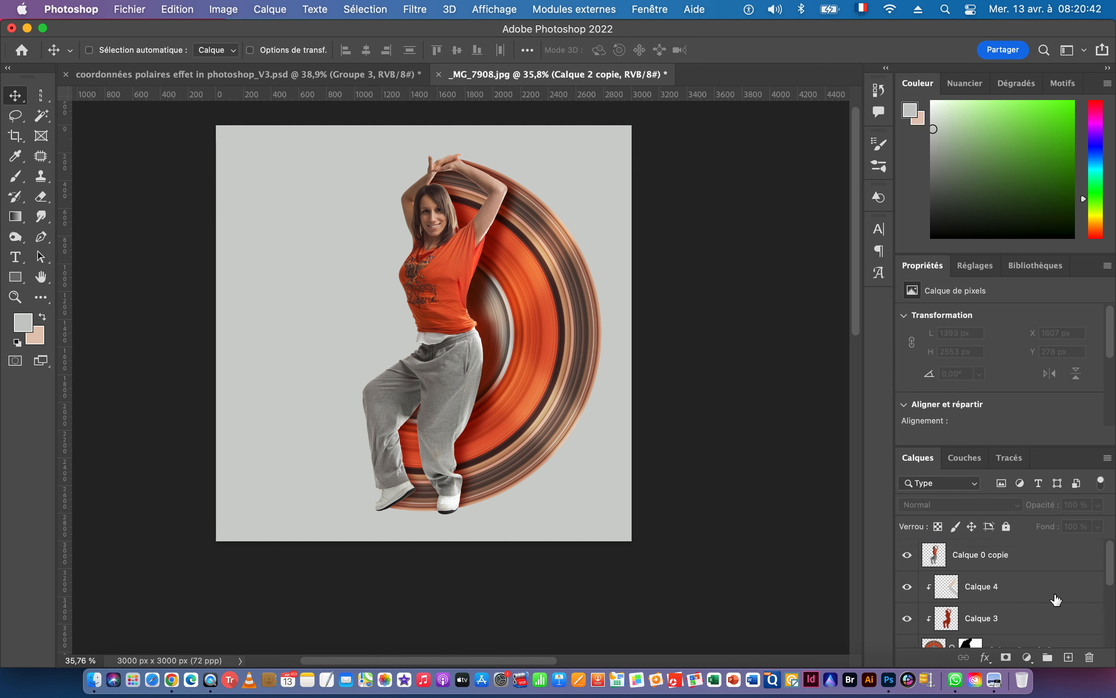
left_click(1017, 560, "shift")
scroll(1032, 599, "down", 2)
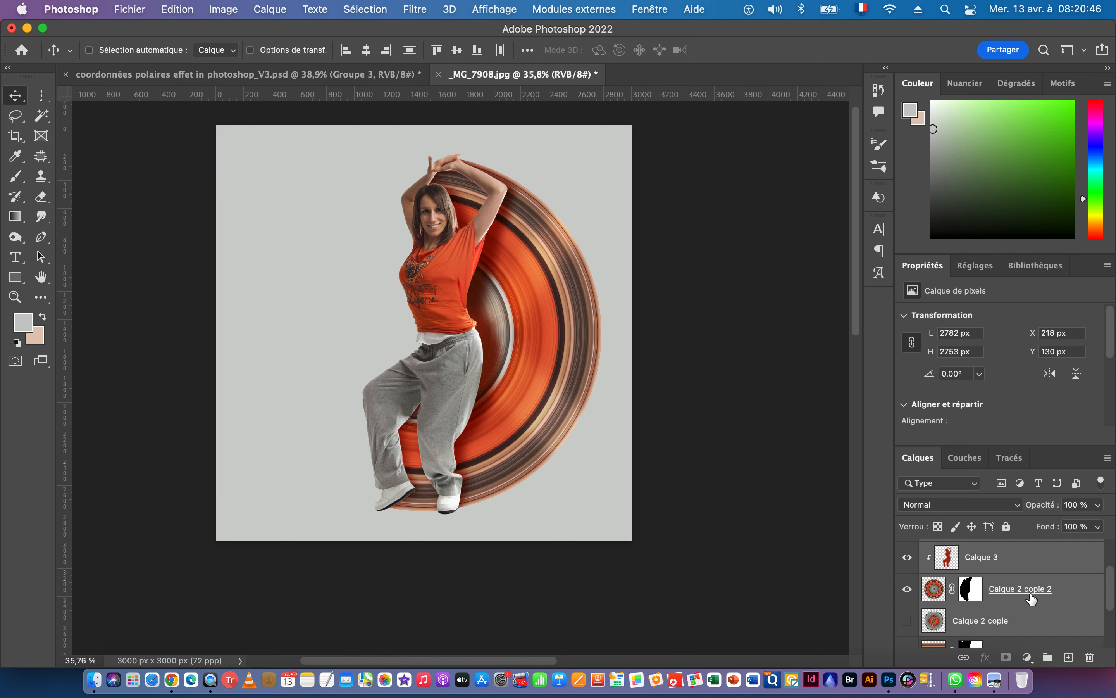
scroll(1031, 599, "down", 2)
scroll(1032, 598, "up", 1)
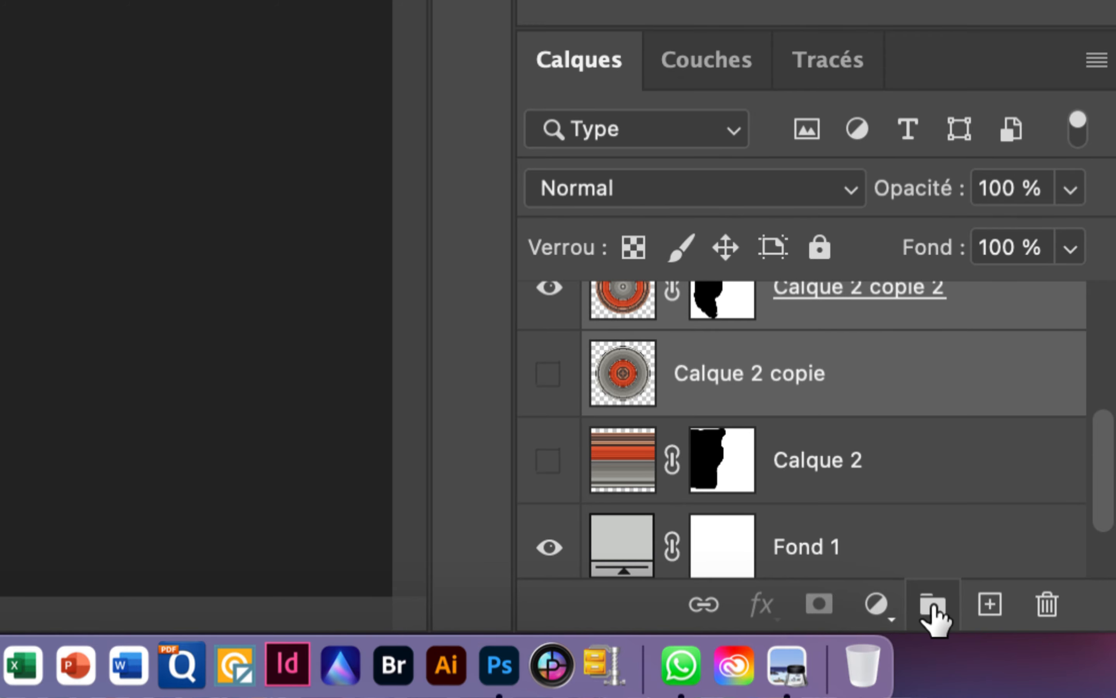
left_click(932, 611)
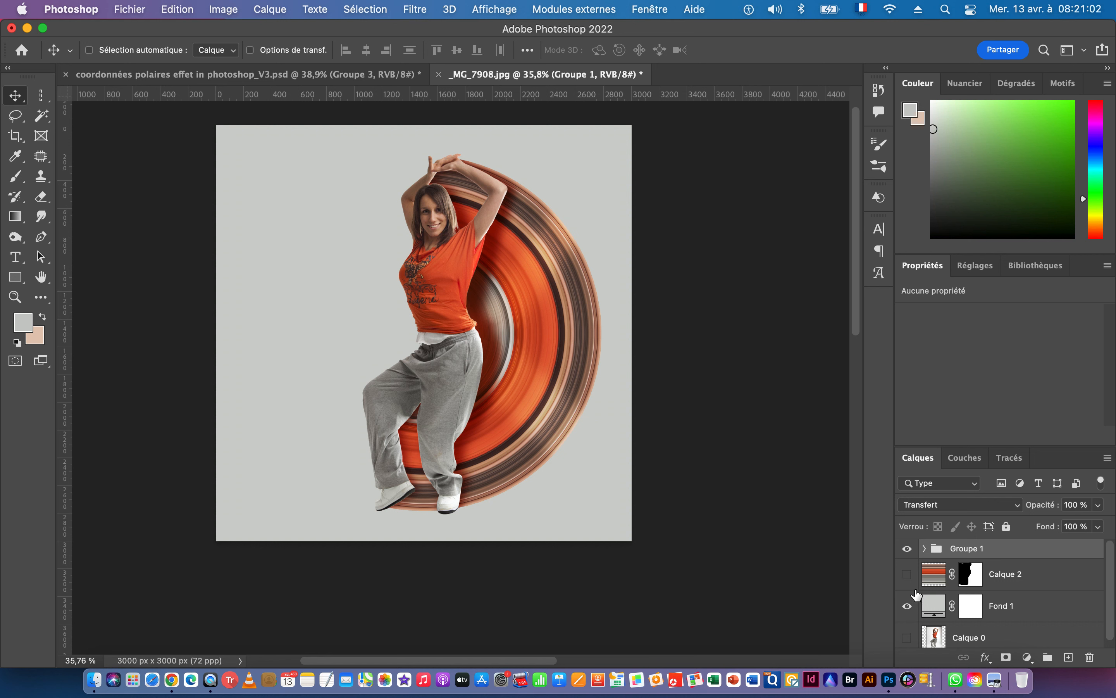
- Duplicate the cut-out dancer layer Calque 0 copie out of Groupe 1 and place the copy above the group
left_click(925, 549)
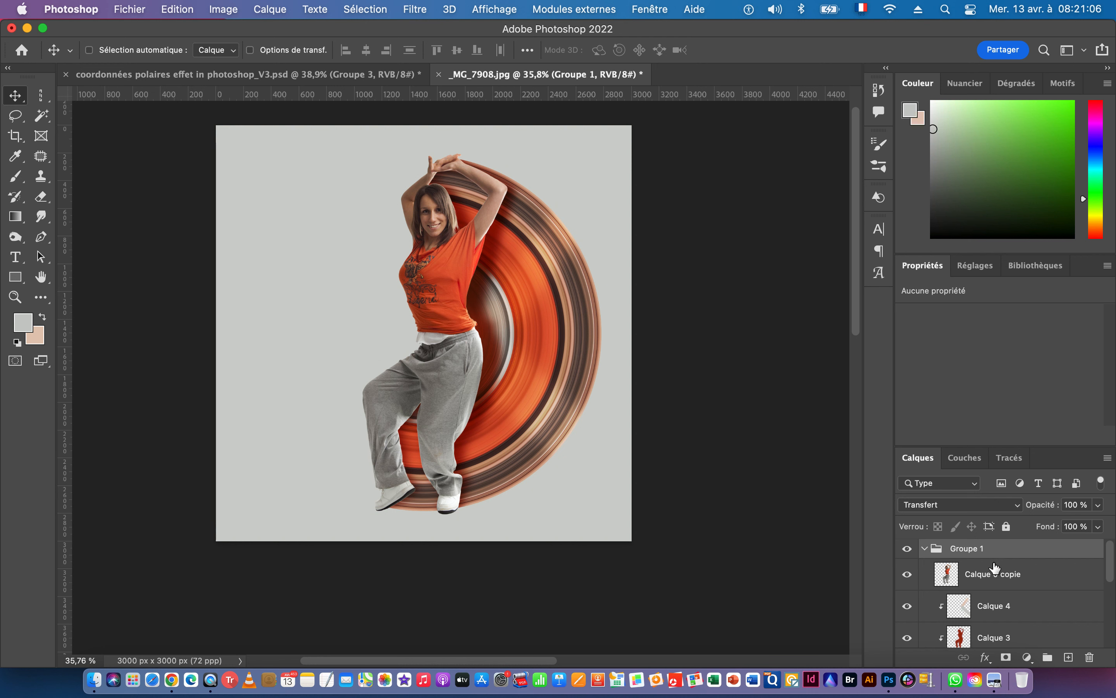
left_click(1017, 577)
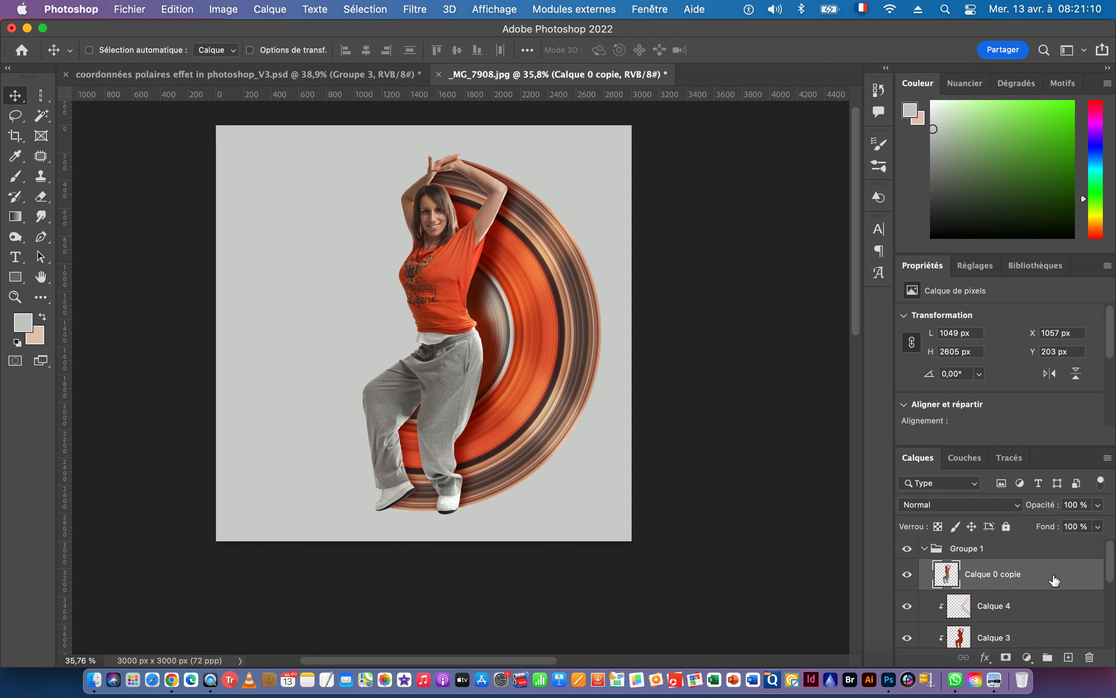
left_click_drag(1029, 576, 995, 545)
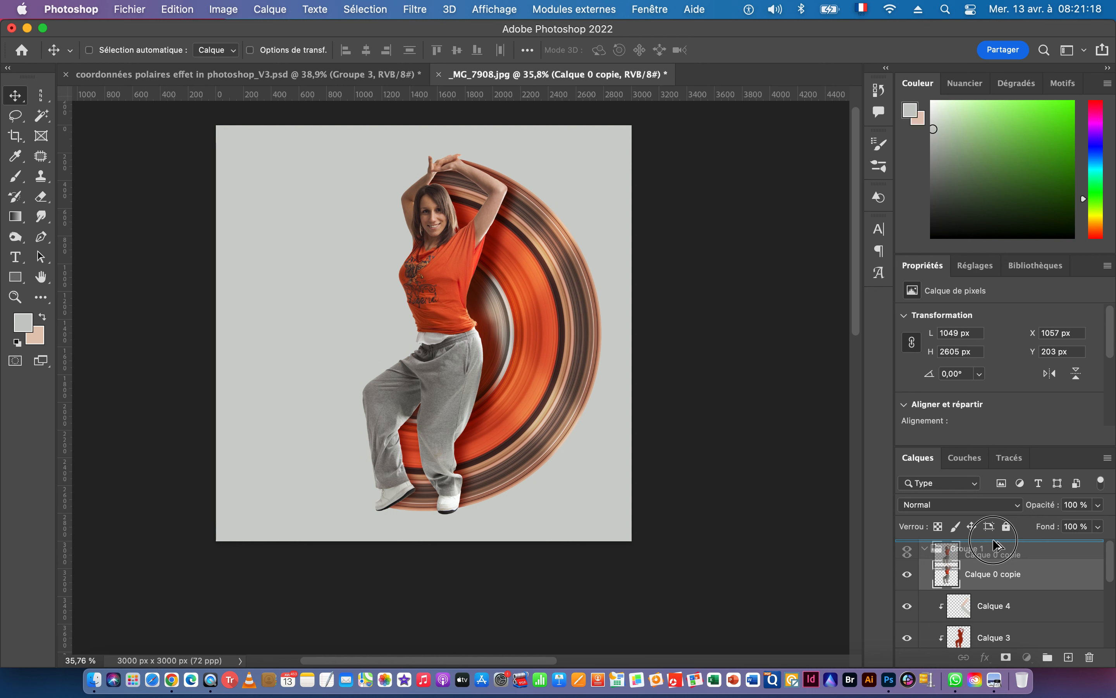
left_click_drag(996, 545, 995, 545)
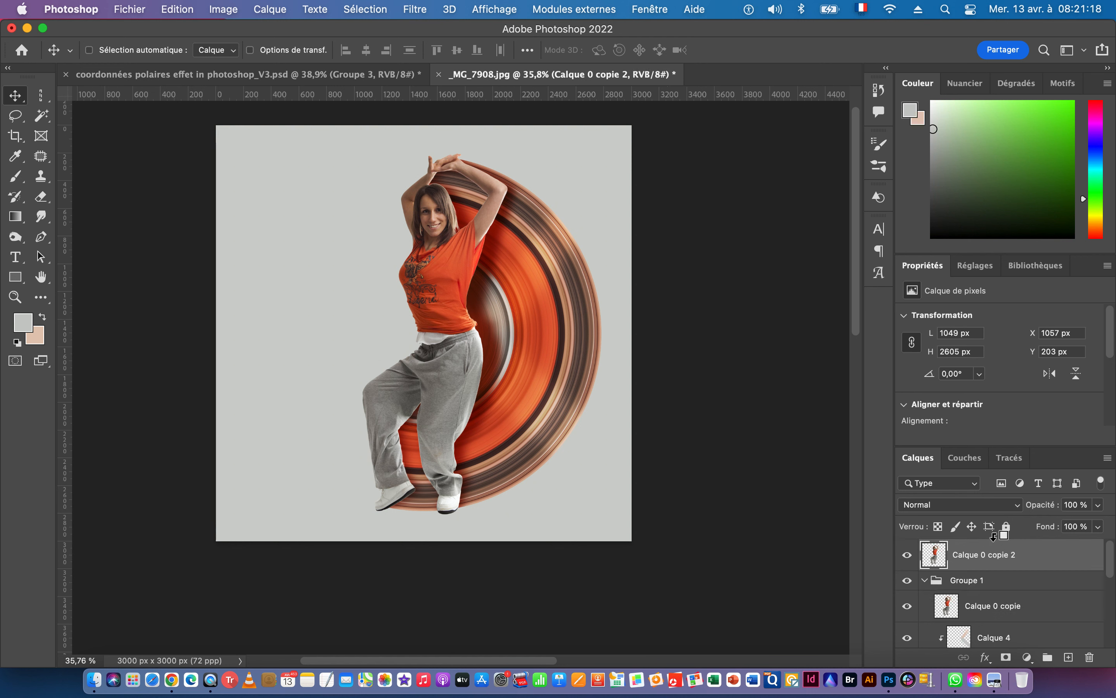
- Hide and collapse Groupe 1, and make the straight-stripes layer Calque 2 visible
left_click(908, 581)
left_click(926, 581)
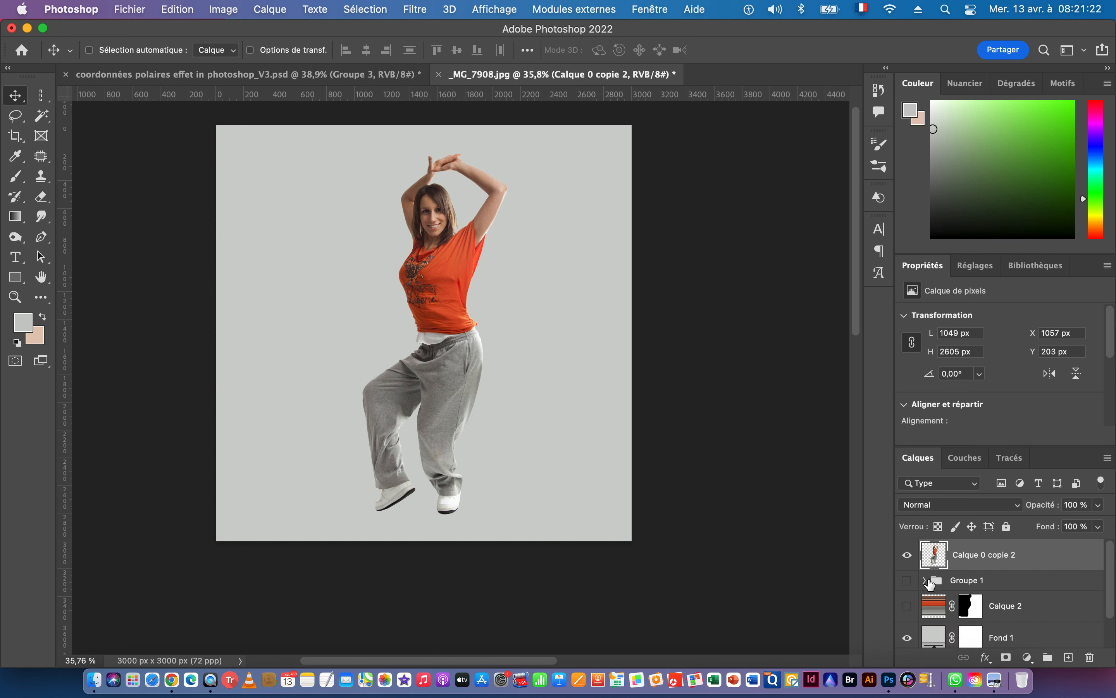
left_click(908, 608)
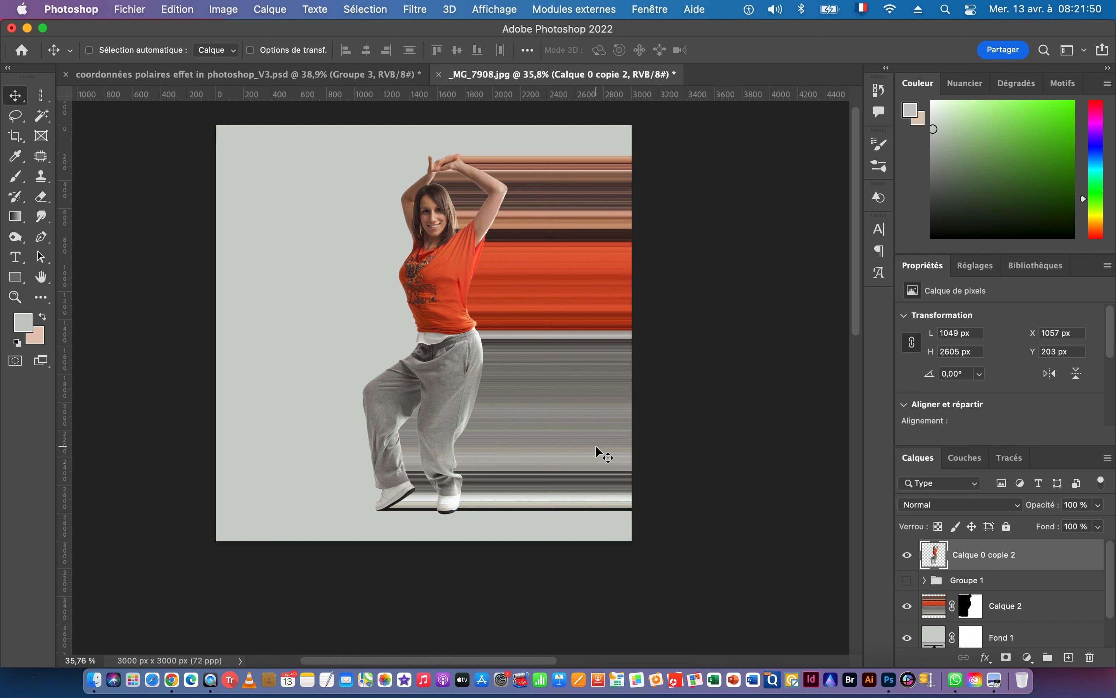
mouse_move(483, 403)
left_mouse_down()
mouse_move(516, 406)
mouse_move(494, 405)
left_mouse_up()
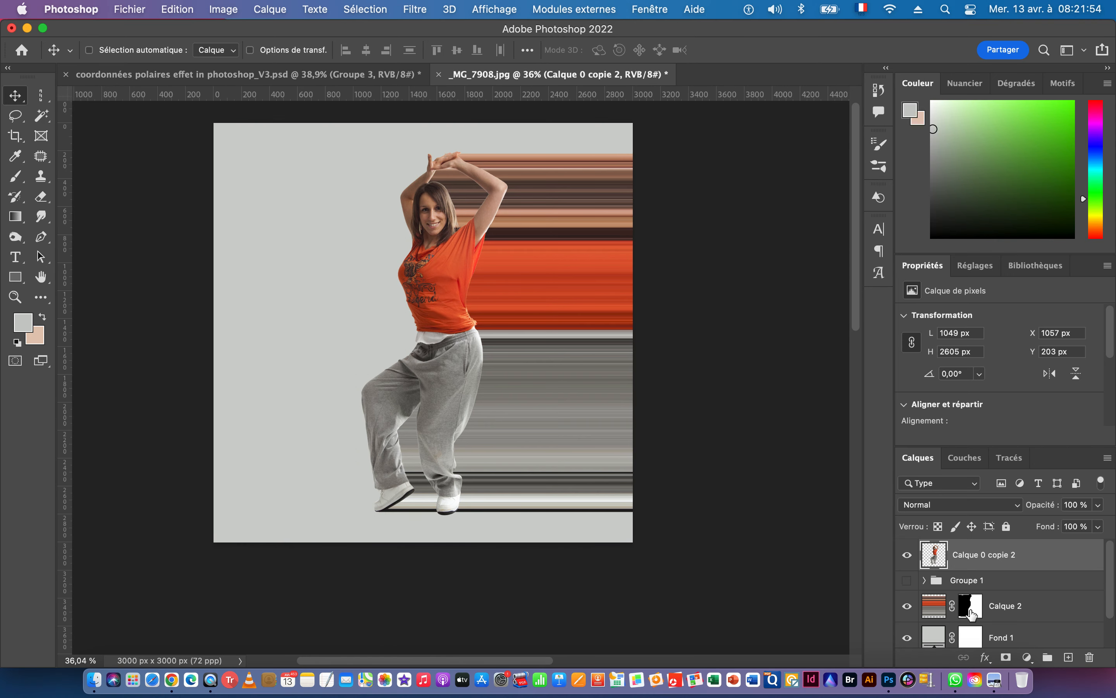
- Duplicate Calque 2 with its mask and move the copy above Groupe 1, directly under Calque 0 copie 2
left_click(1027, 601, "super")
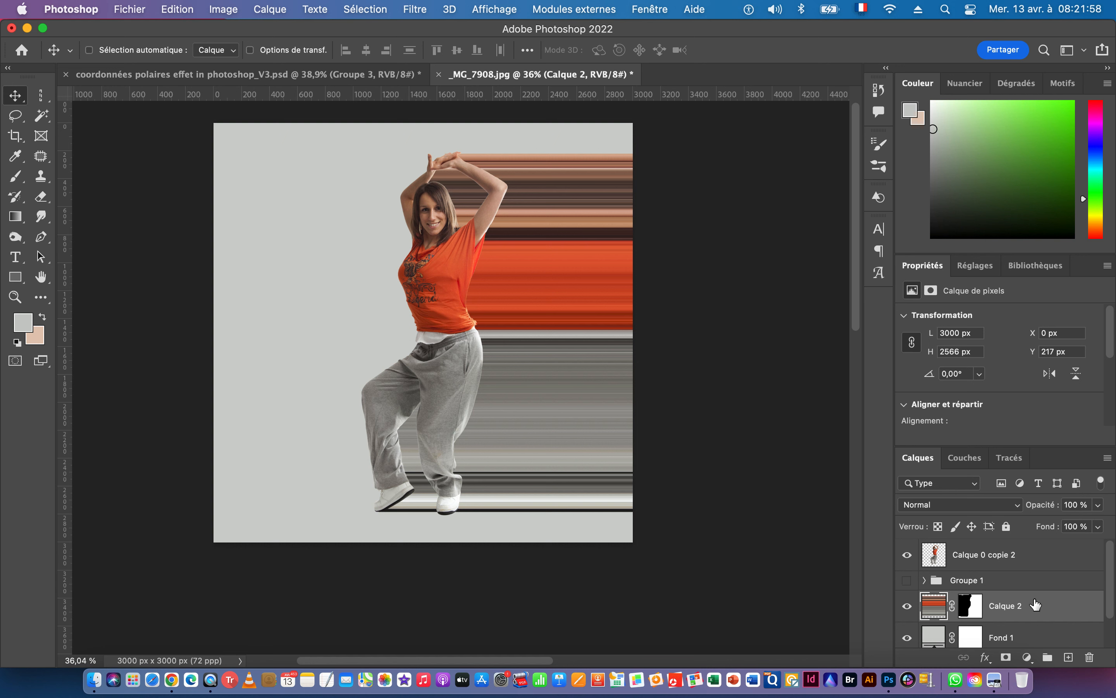
left_click_drag(1061, 607, 1071, 658)
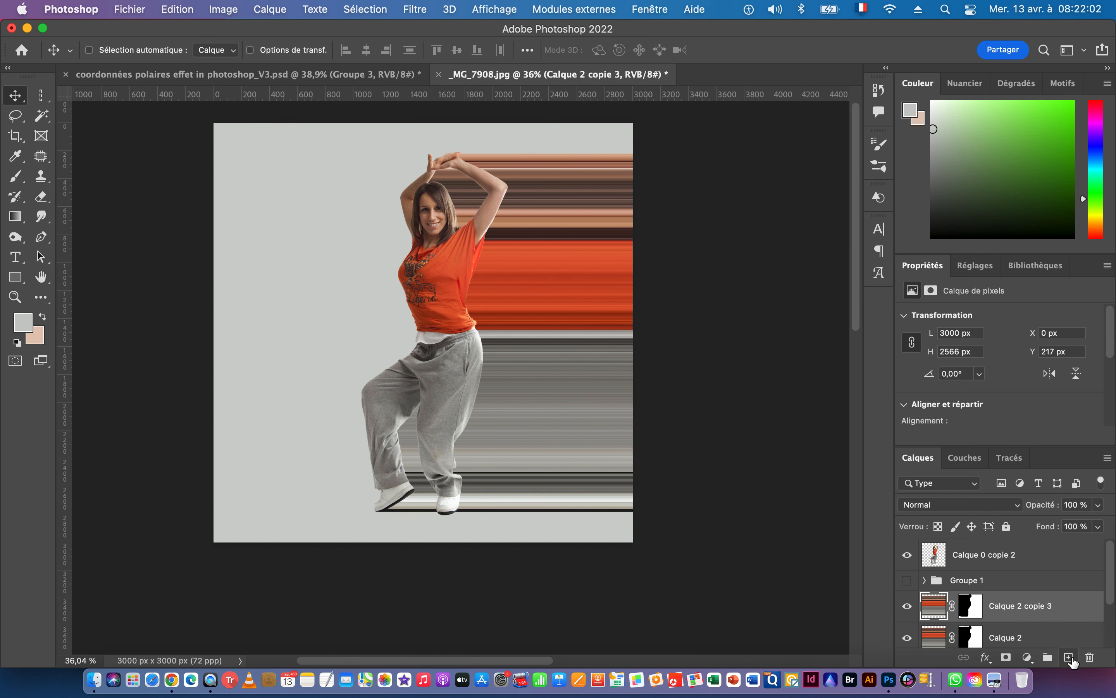
left_click_drag(1069, 610, 1058, 580)
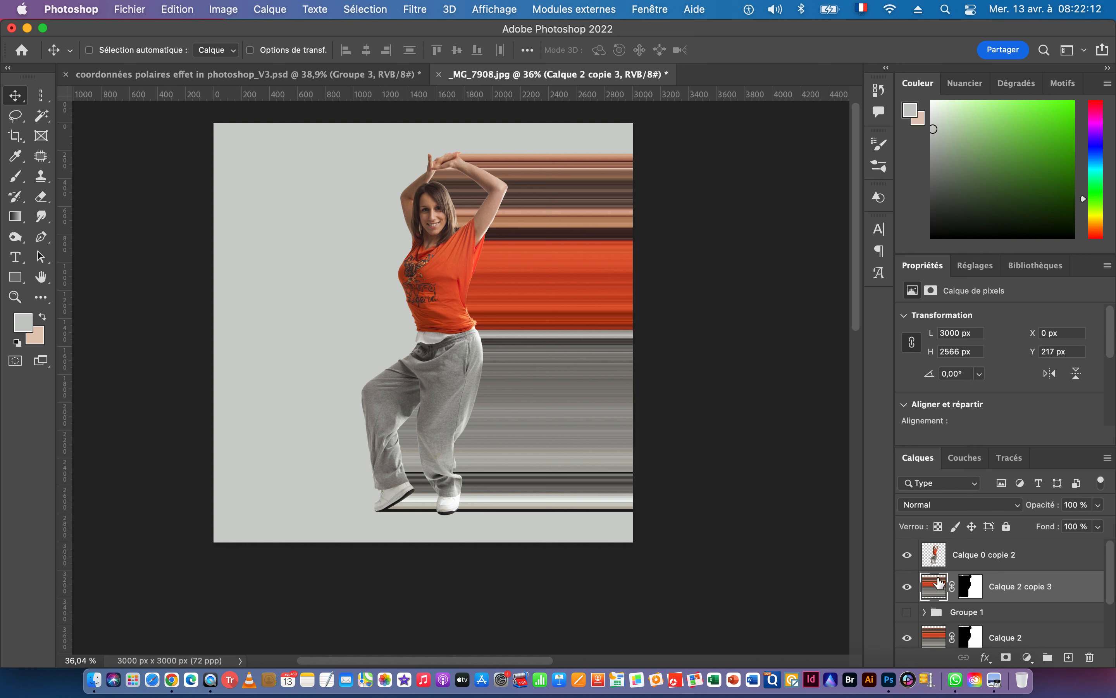
- Load the dancer's outline from Calque 0 copie 2 as a selection and add a new layer directly beneath that layer
left_click(962, 555)
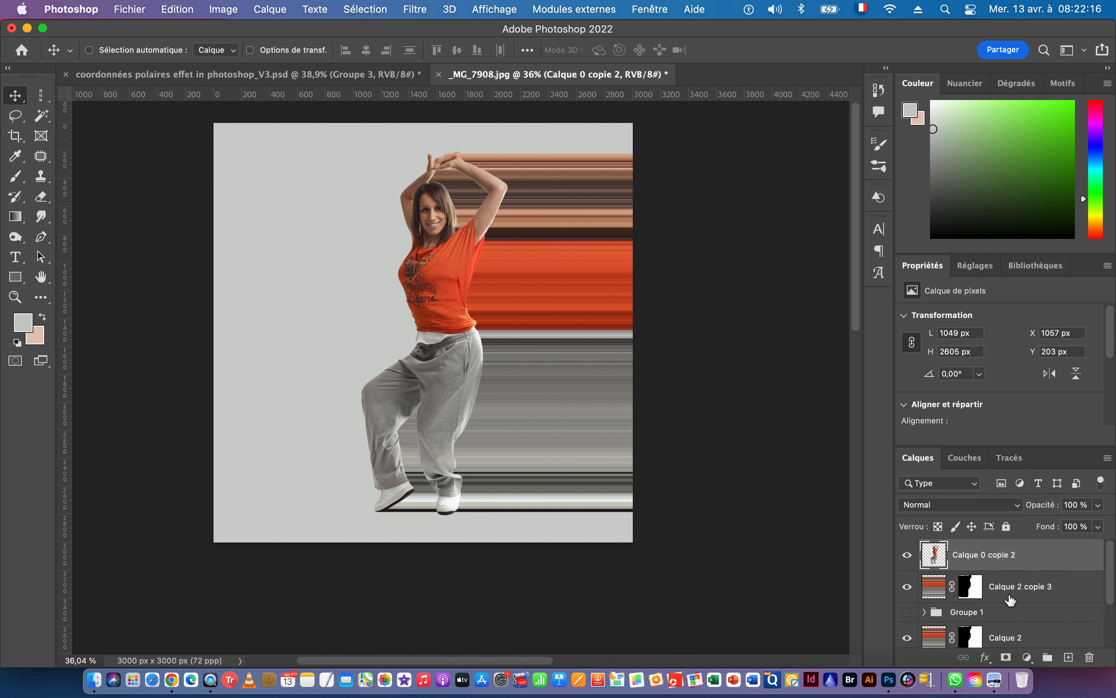
left_click(937, 558, "super")
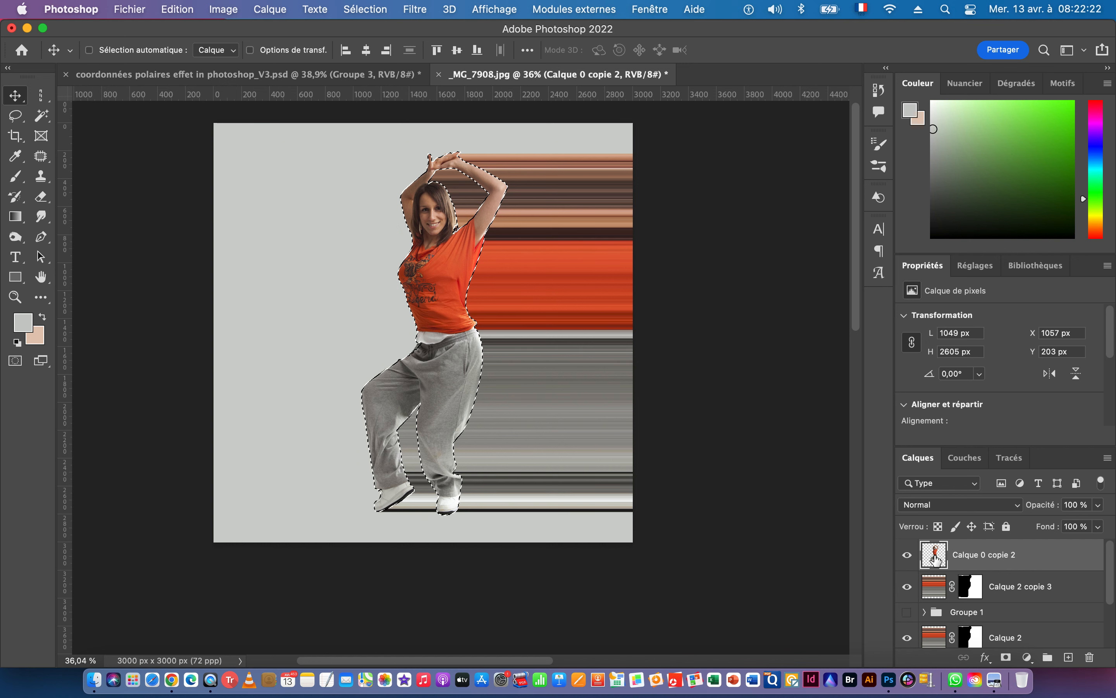
left_click(1070, 657)
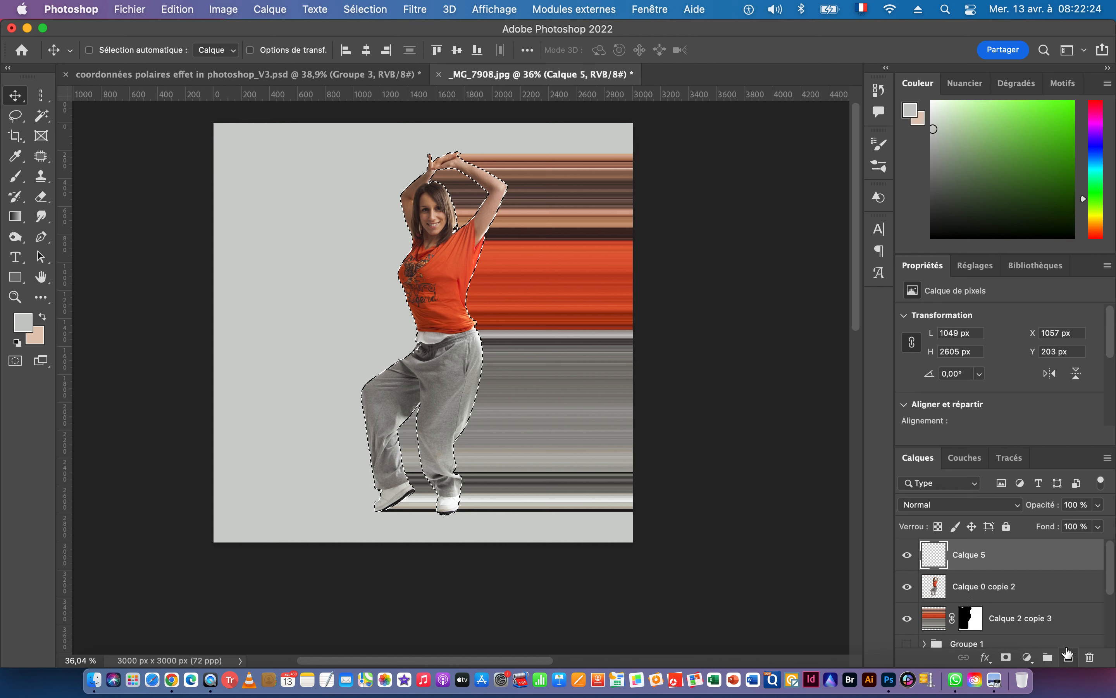
left_click_drag(969, 555, 983, 595)
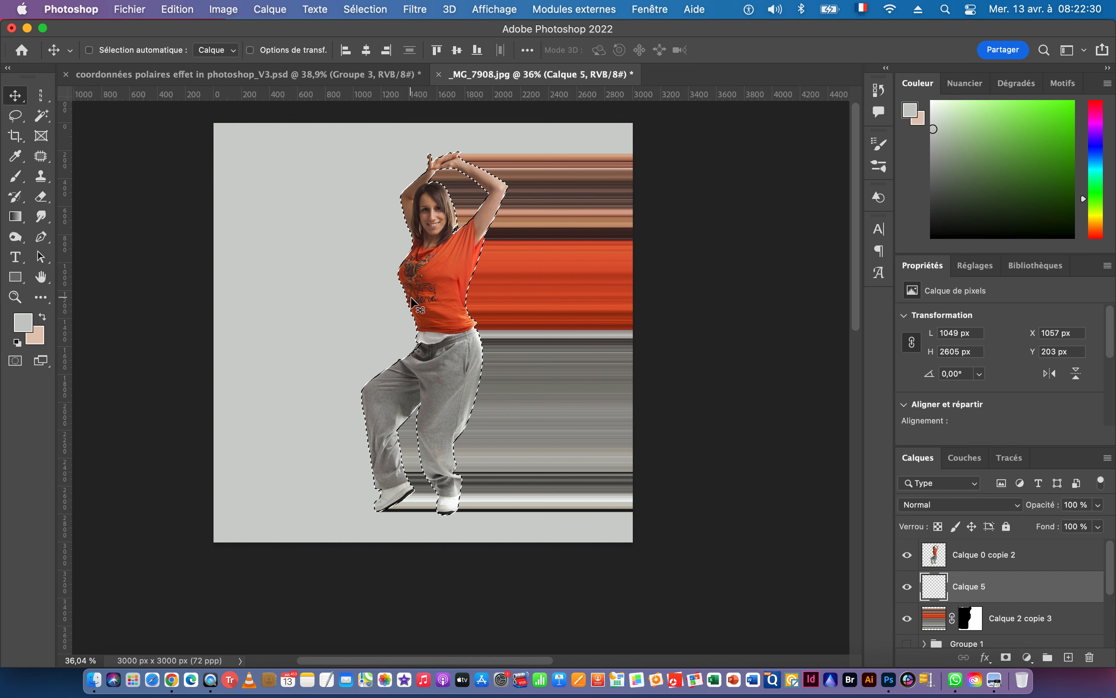
- Fill the dancer selection on Calque 5 with dark brown sampled from the stripes, at 100% opacity in Normal mode, and deselect
key("i")
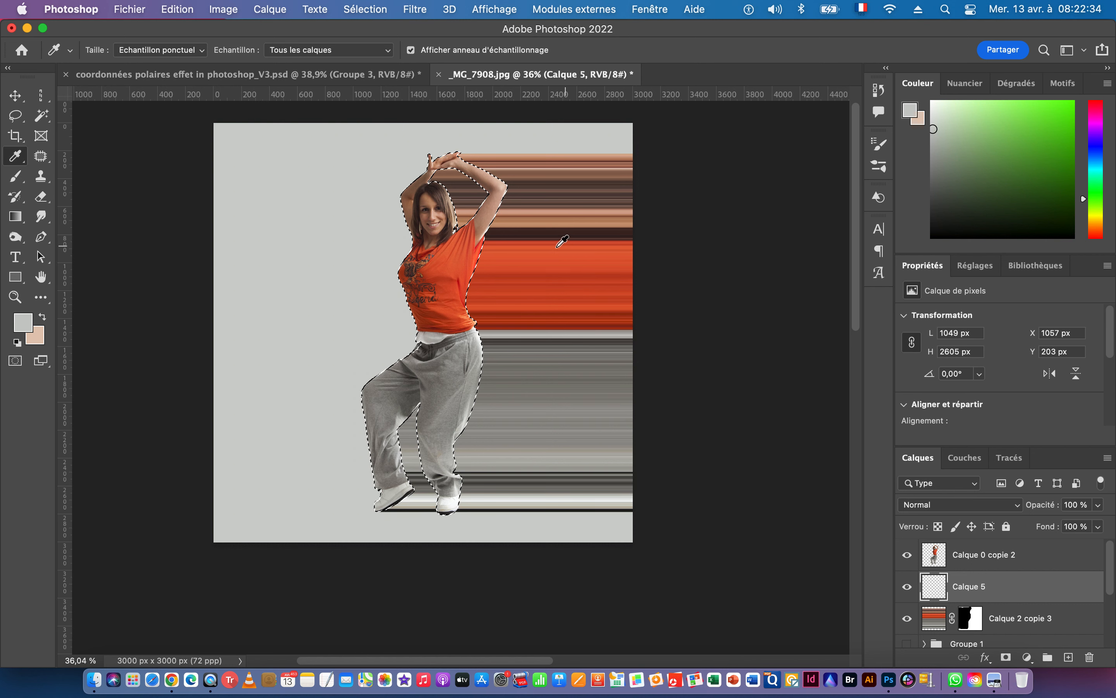
left_click(520, 233)
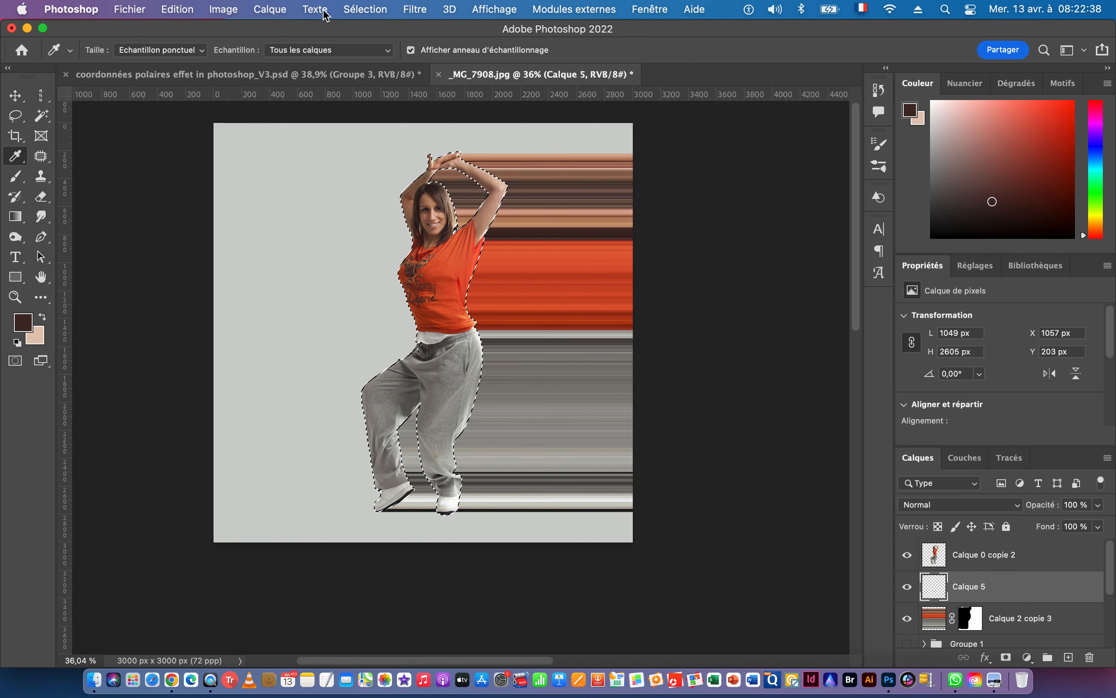
left_click(174, 9)
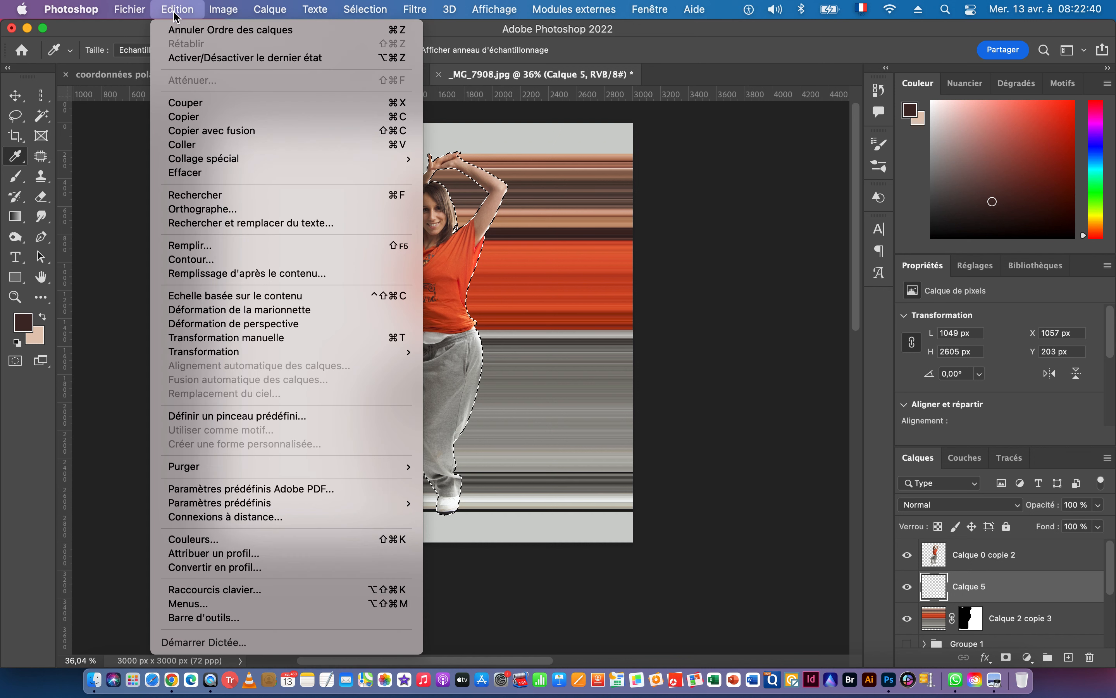
left_click(223, 247)
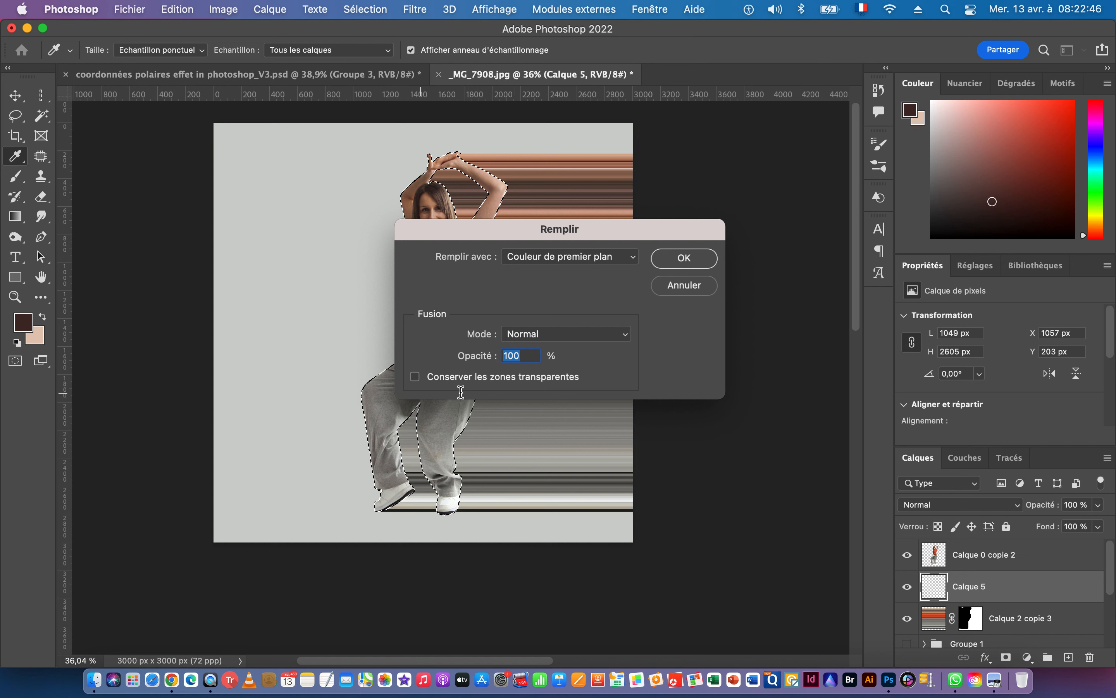
left_click(681, 262)
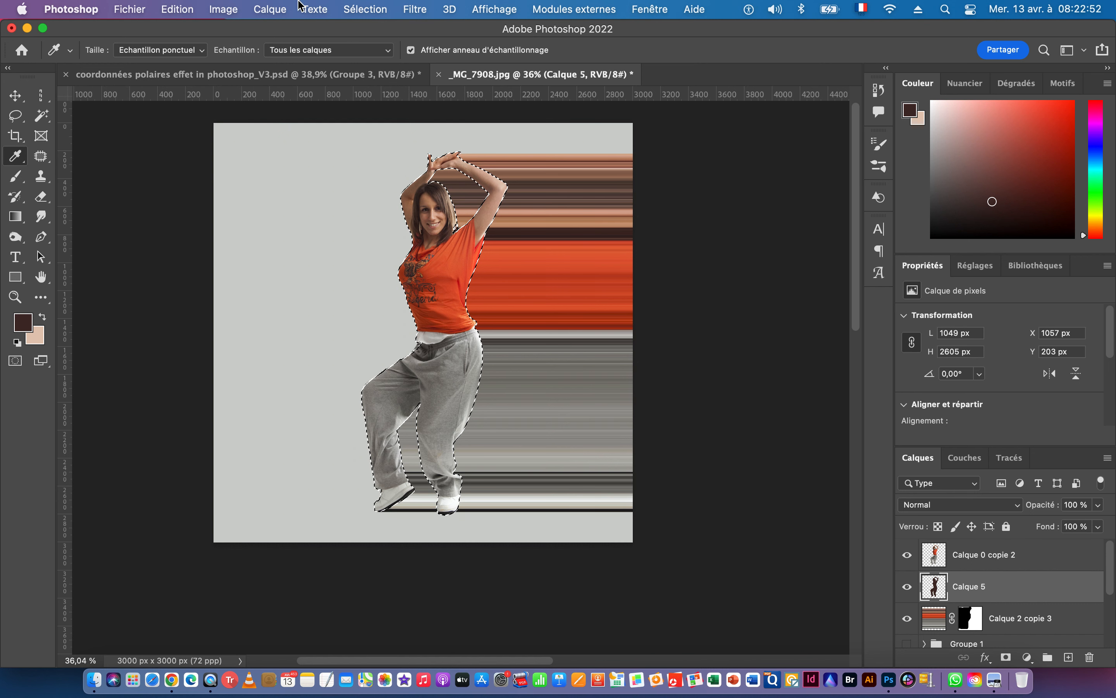
left_click(365, 10)
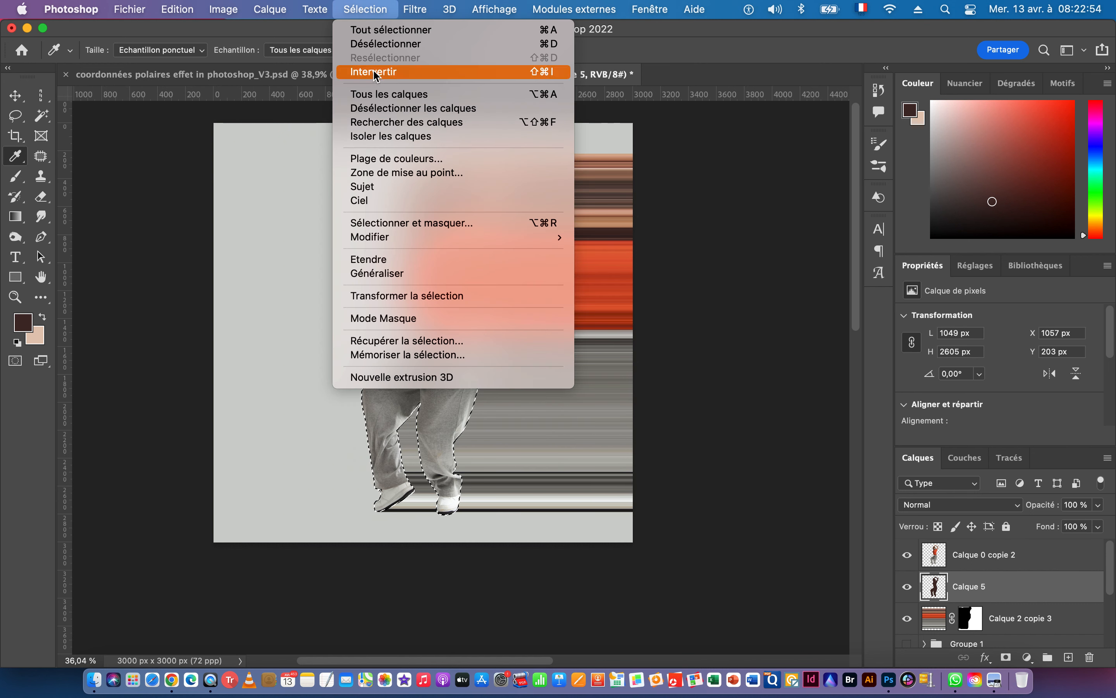
left_click(386, 44)
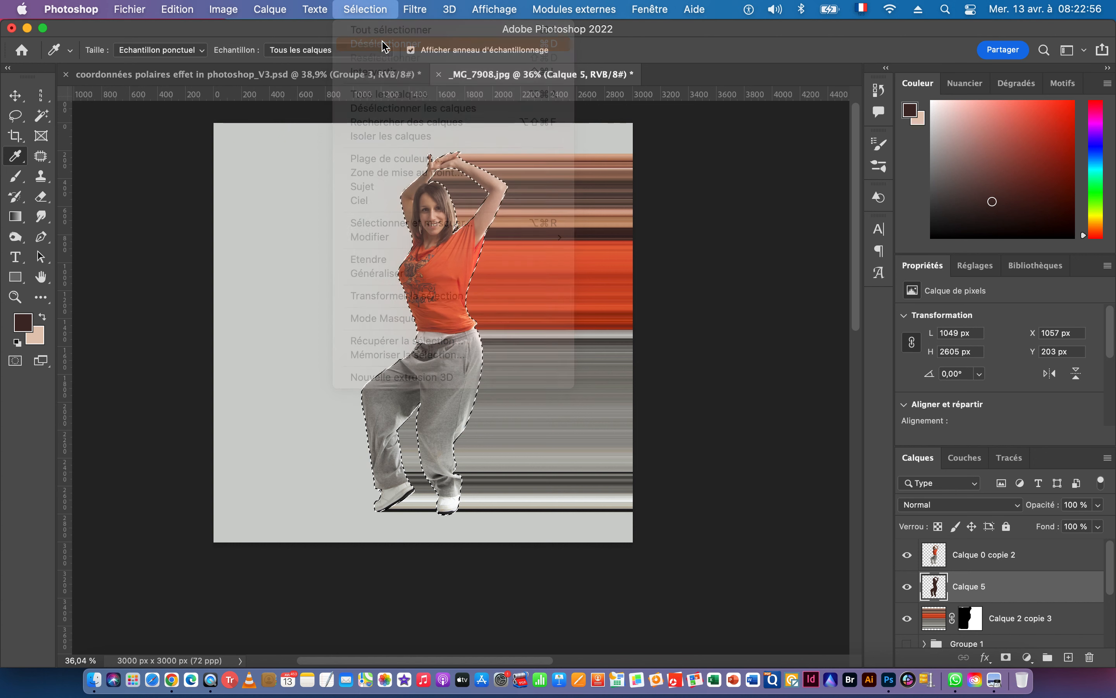
left_click(415, 9)
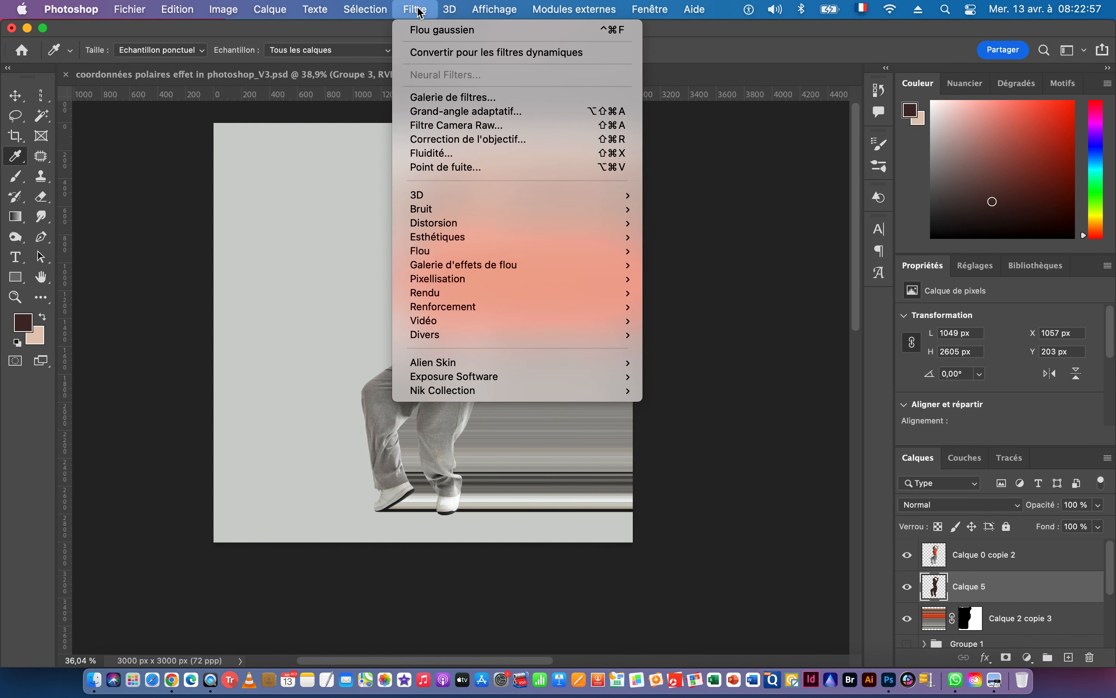
left_click(436, 30)
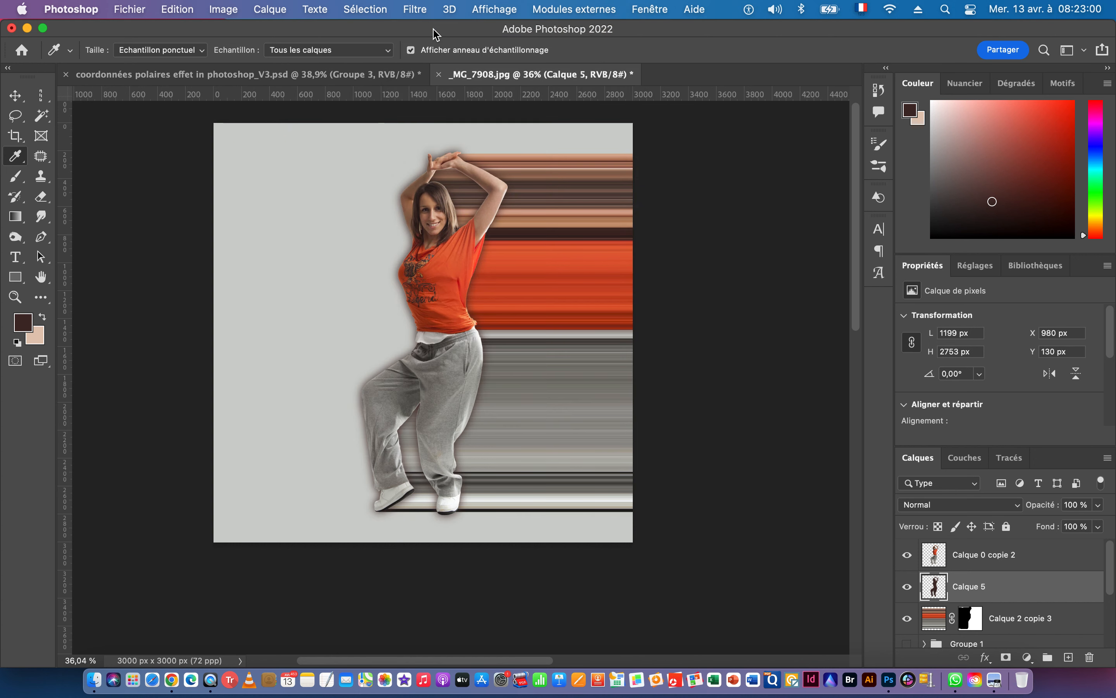
key("super+z")
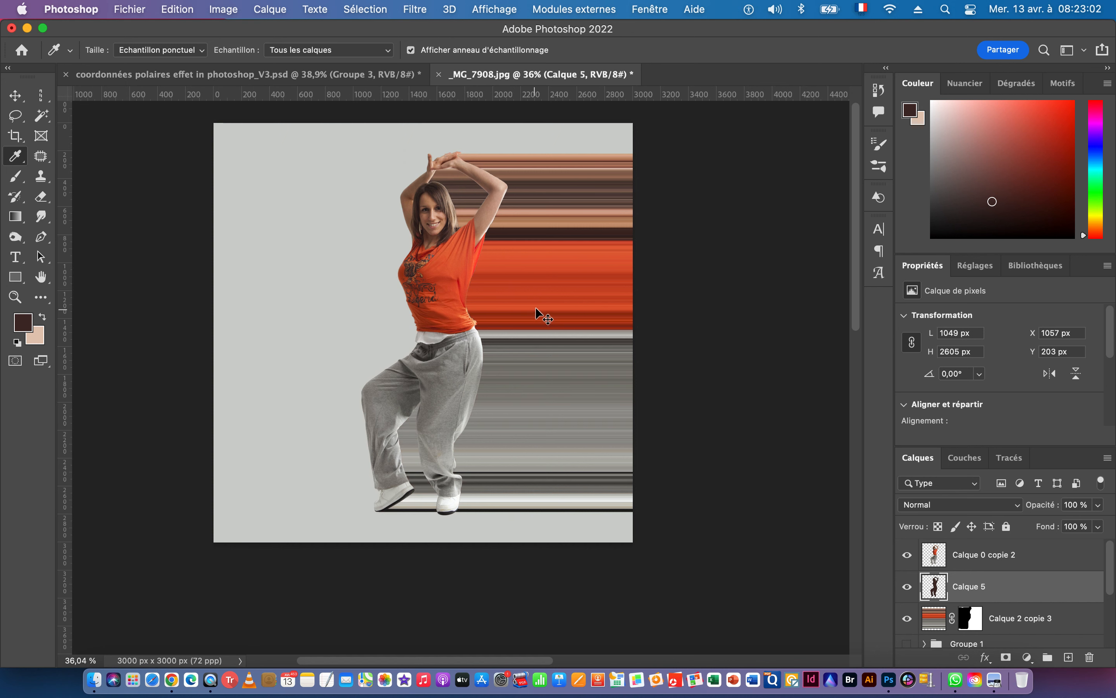
- Apply a Gaussian blur (Flou gaussien) to the dark silhouette on Calque 5
left_click(415, 10)
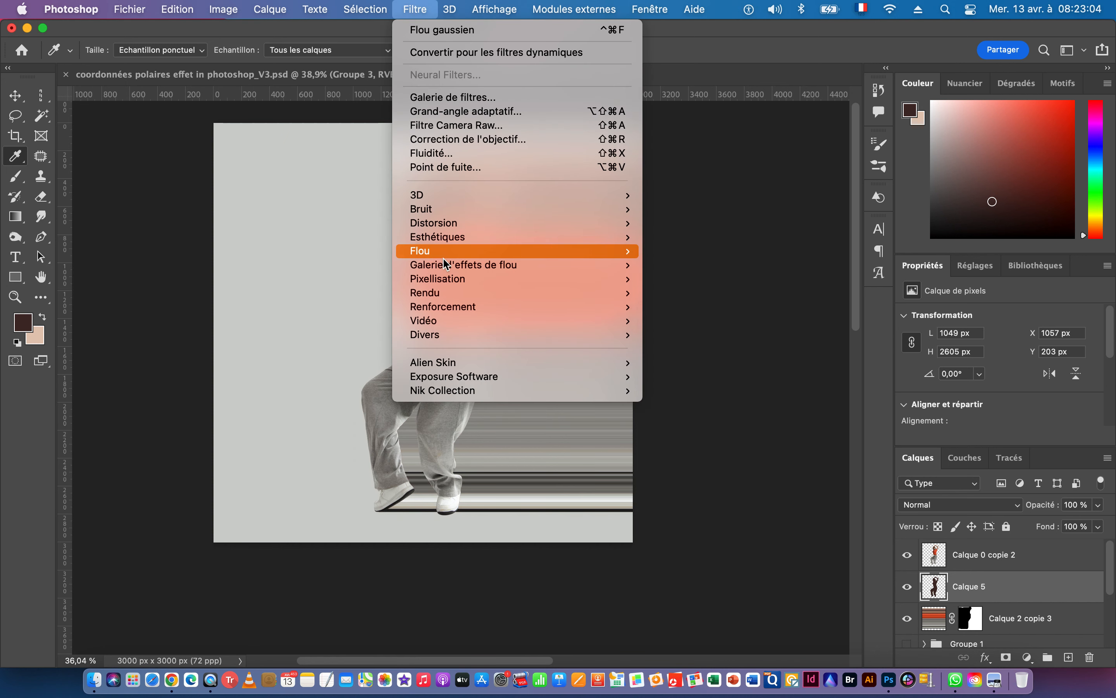
mouse_move(445, 256)
left_click(716, 322)
key("Return")
- Warp the blurred silhouette on Calque 5 with a free-form deformation, pulling its middle to the right so the shadow bulges onto the stripes
key("super+t")
right_click(443, 217)
left_click(474, 312)
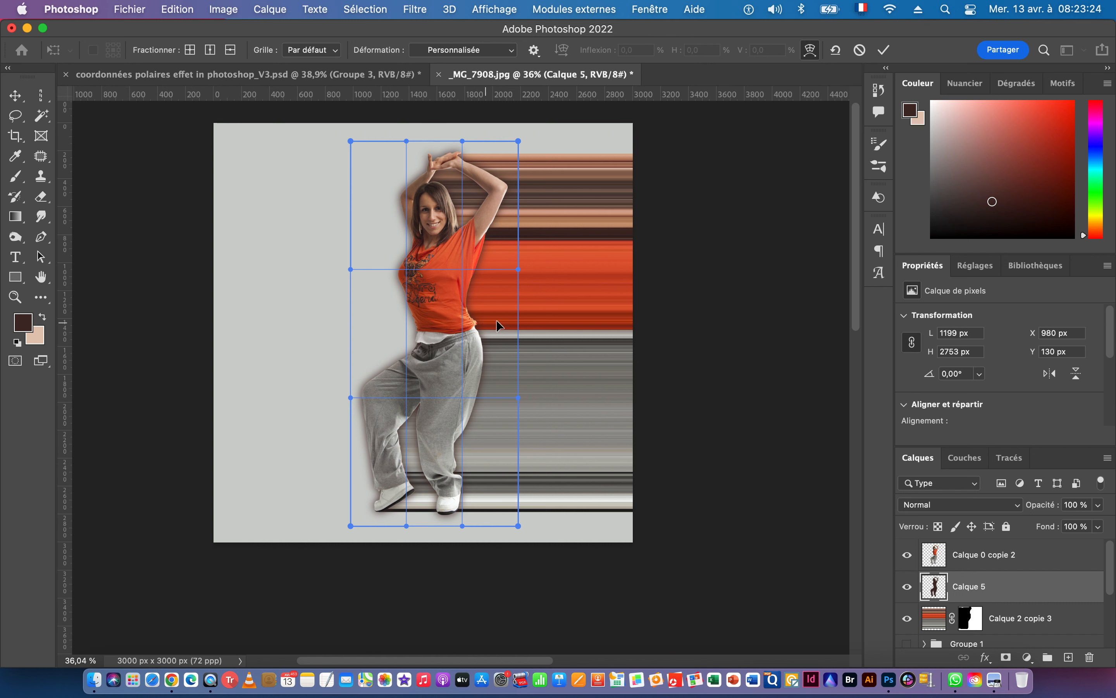
left_click_drag(490, 329, 502, 330)
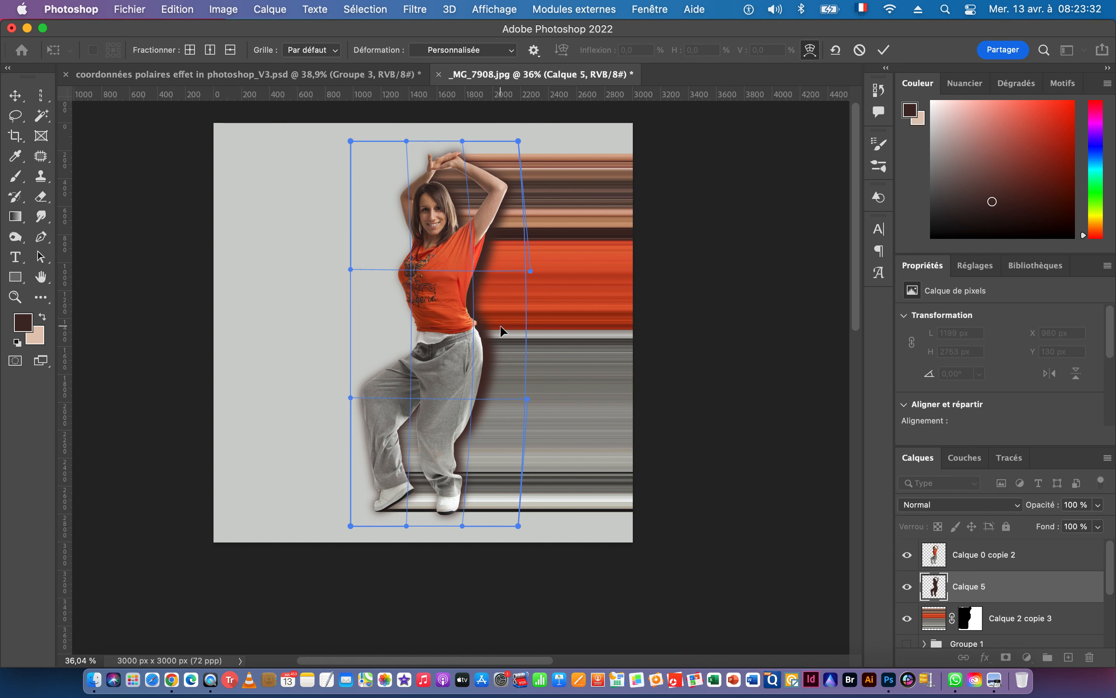
key("Return")
key("i")
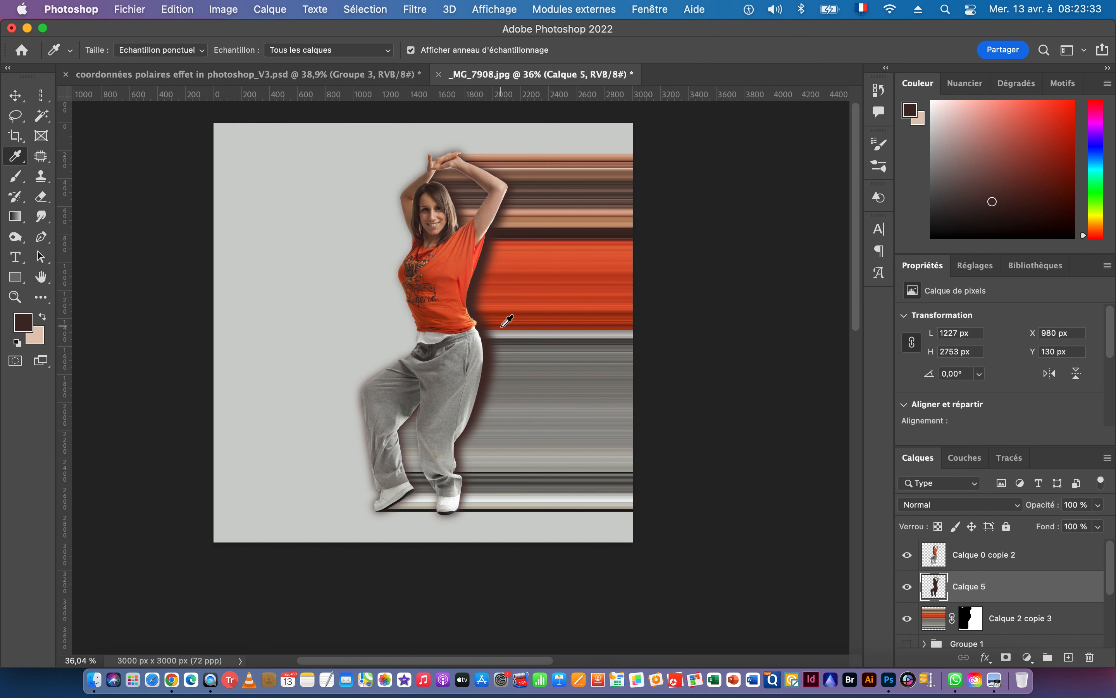
- Set Calque 5 to the Produit blend mode at 73% opacity and clip it to Calque 2 copie 3
left_click(936, 503)
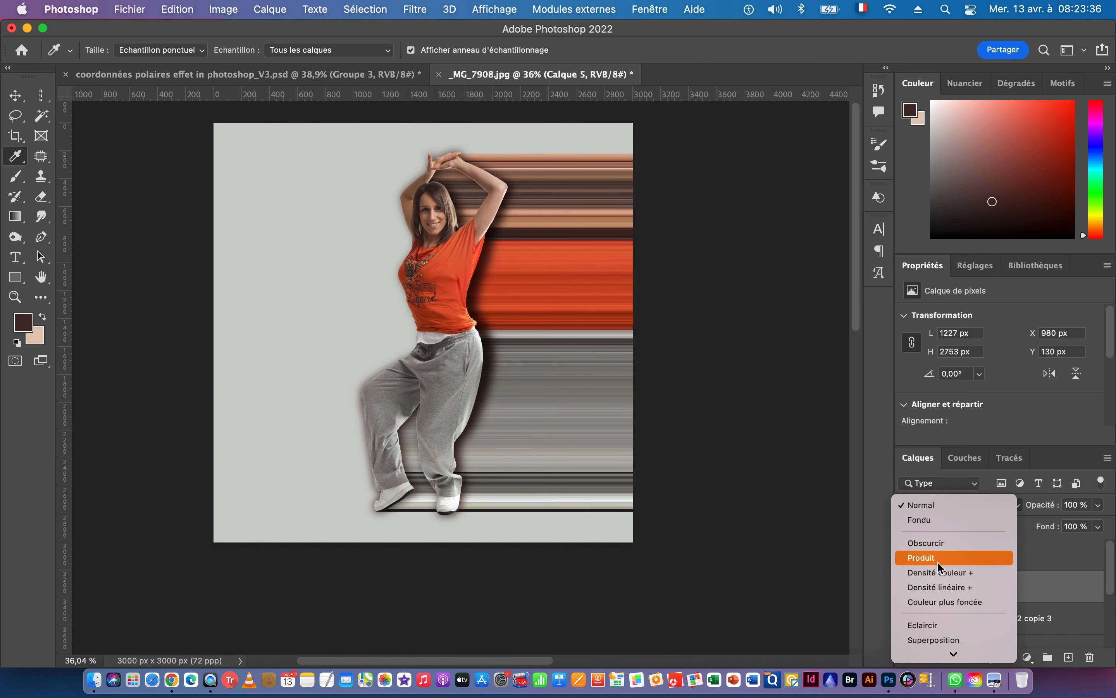
left_click(1077, 585)
left_click(947, 505)
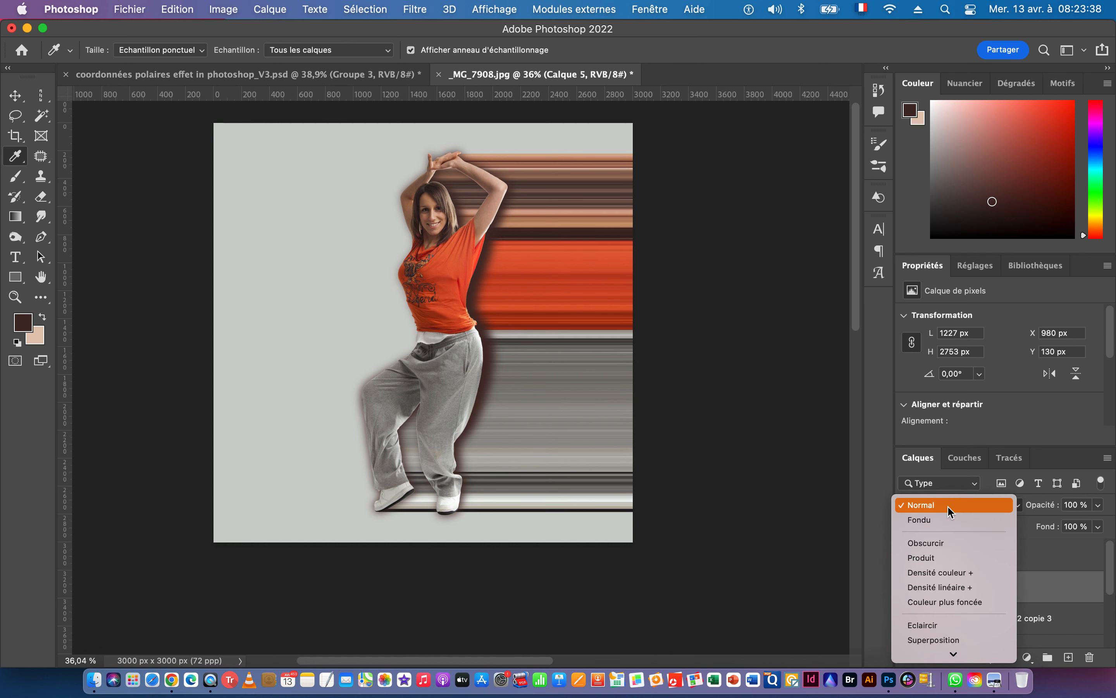
left_click(938, 556)
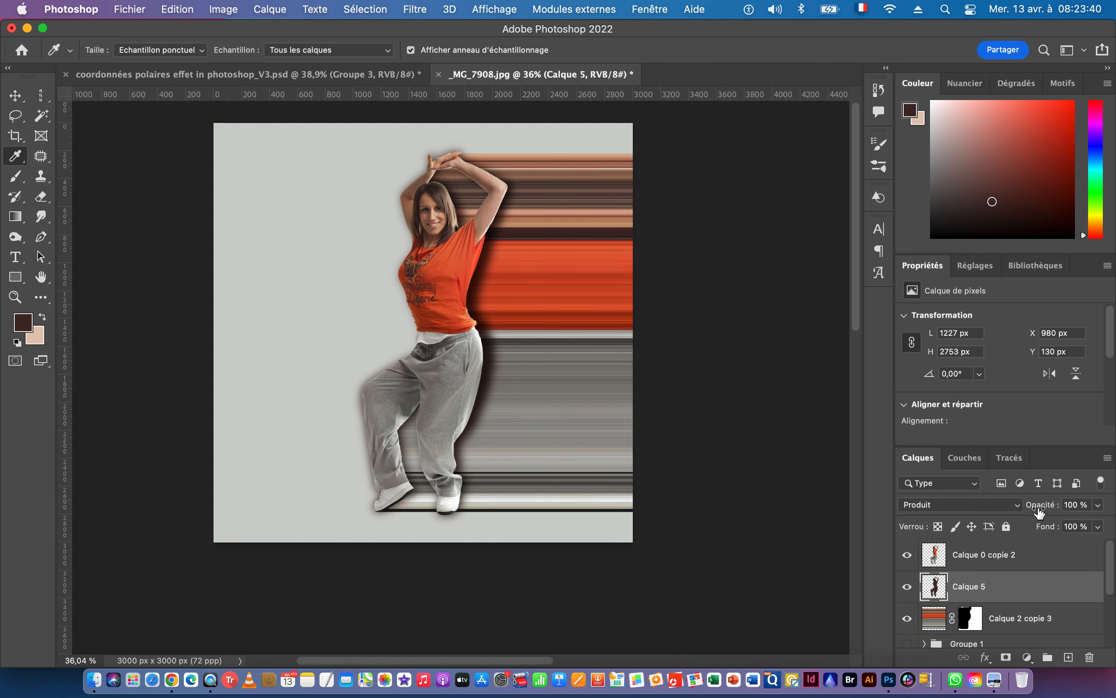
left_click_drag(1041, 509, 1020, 513)
scroll(780, 582, "down", 1)
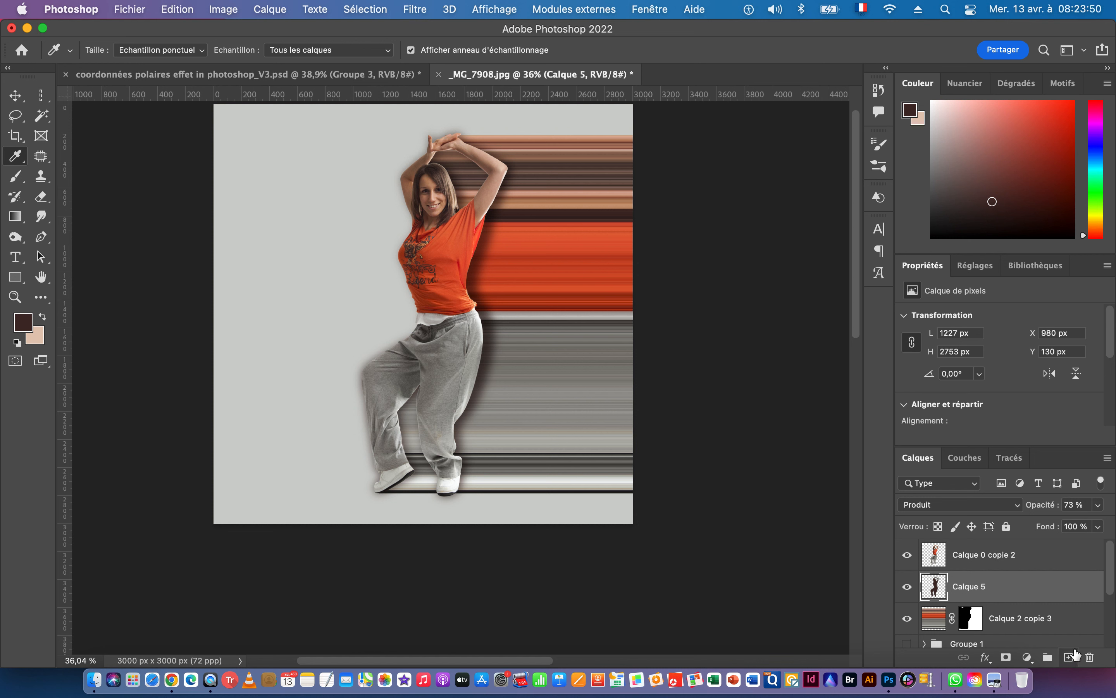
left_click(1044, 601, "alt")
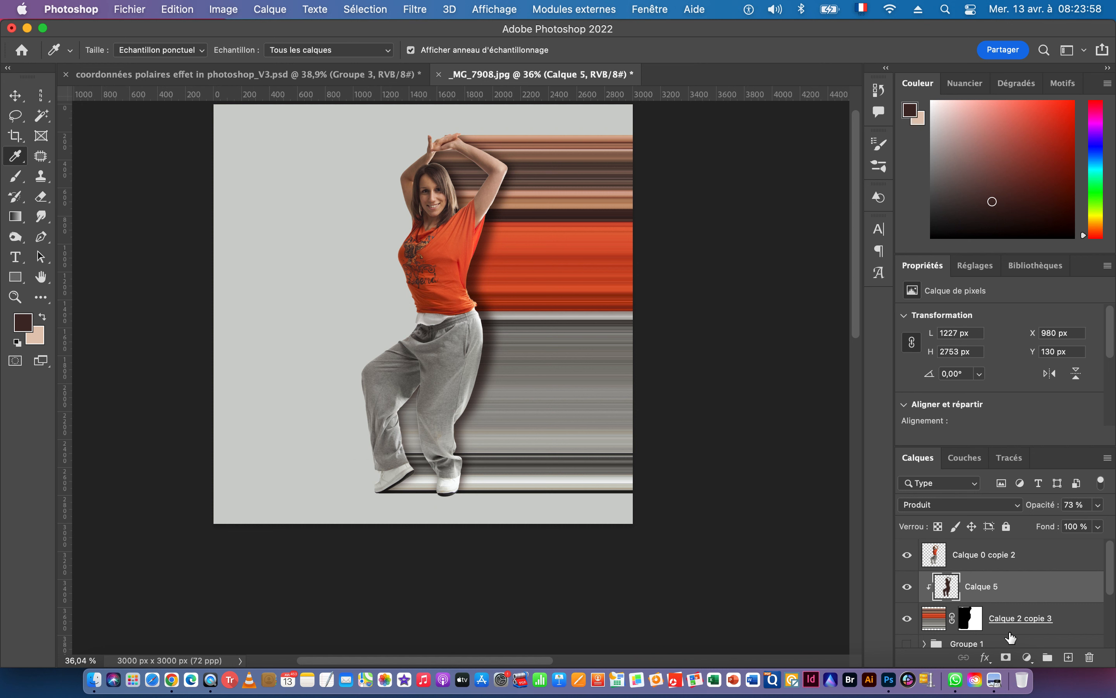
- Group Calque 0 copie 2, Calque 5 and Calque 2 copie 3 together
left_click(1032, 562)
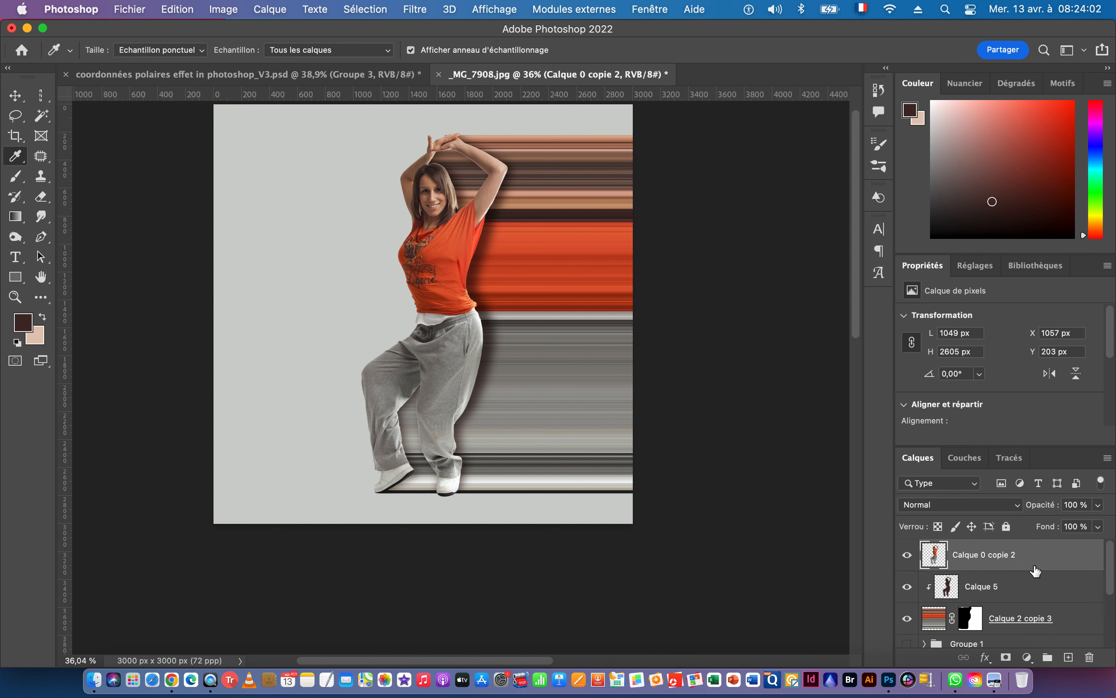
left_click(1076, 621, "shift")
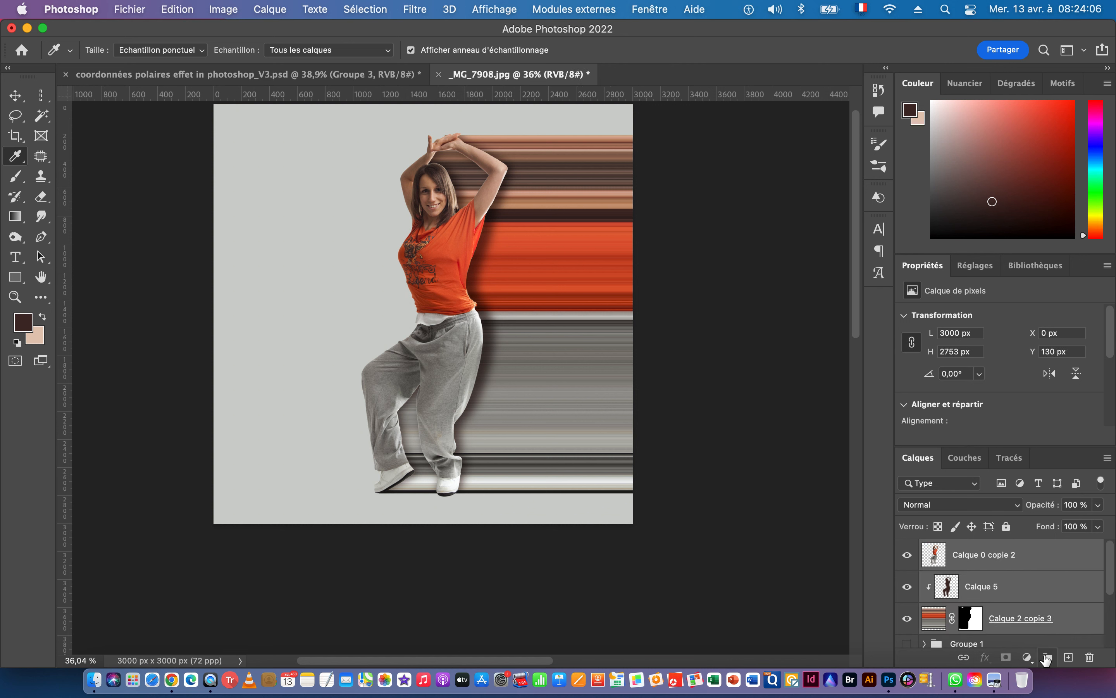
left_click(1047, 659)
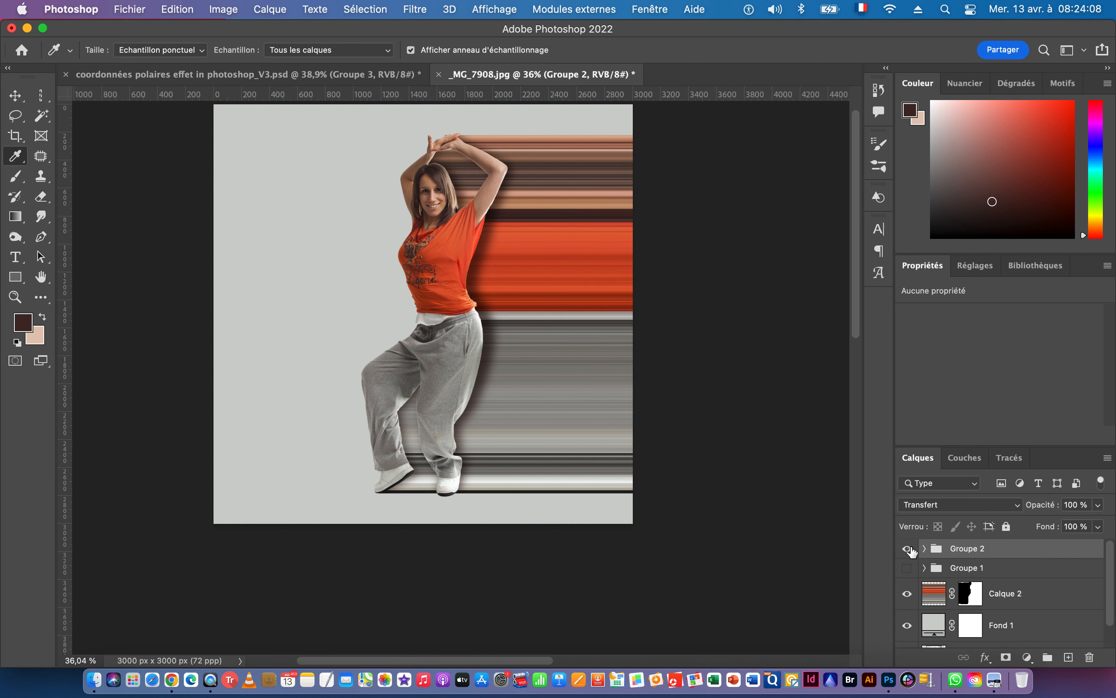
- Duplicate Calque 0 copie 2 out of Groupe 2 to the top of the layer stack, and collapse and hide Groupe 2
left_click(924, 549)
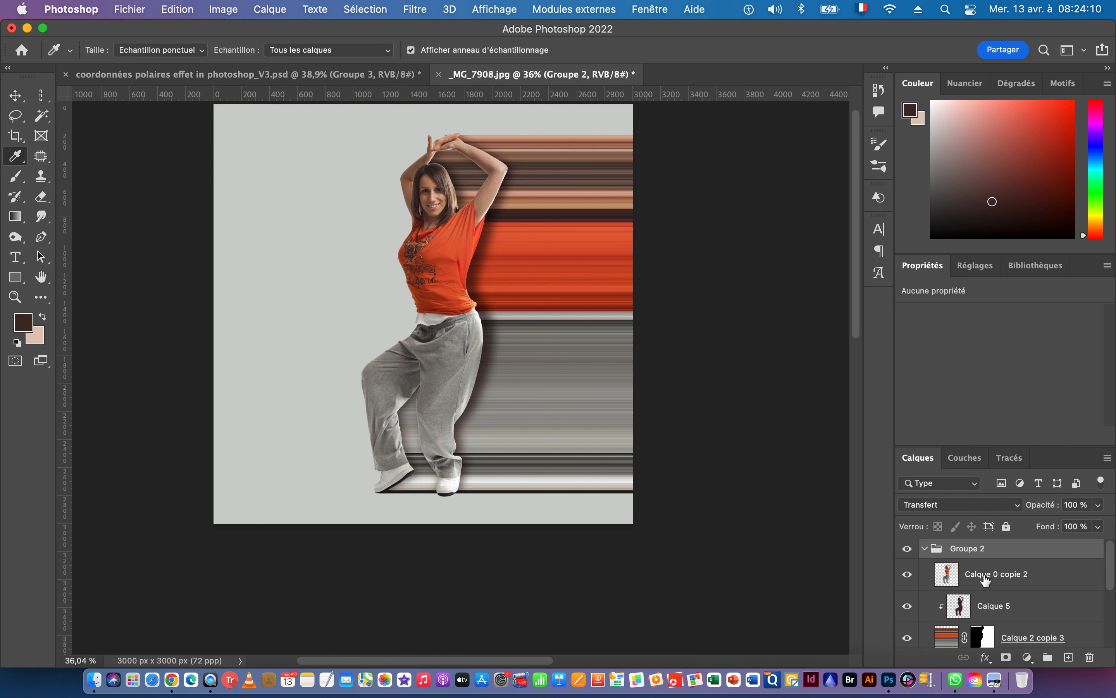
left_click_drag(992, 581, 995, 535)
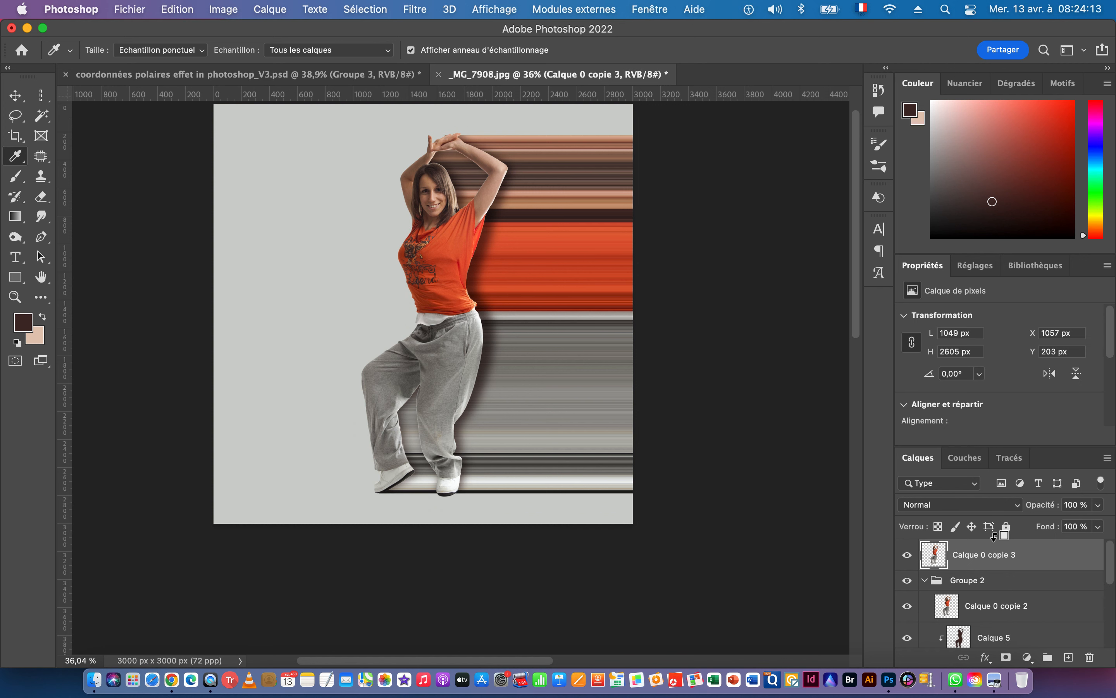
left_click(925, 582)
left_click(909, 582)
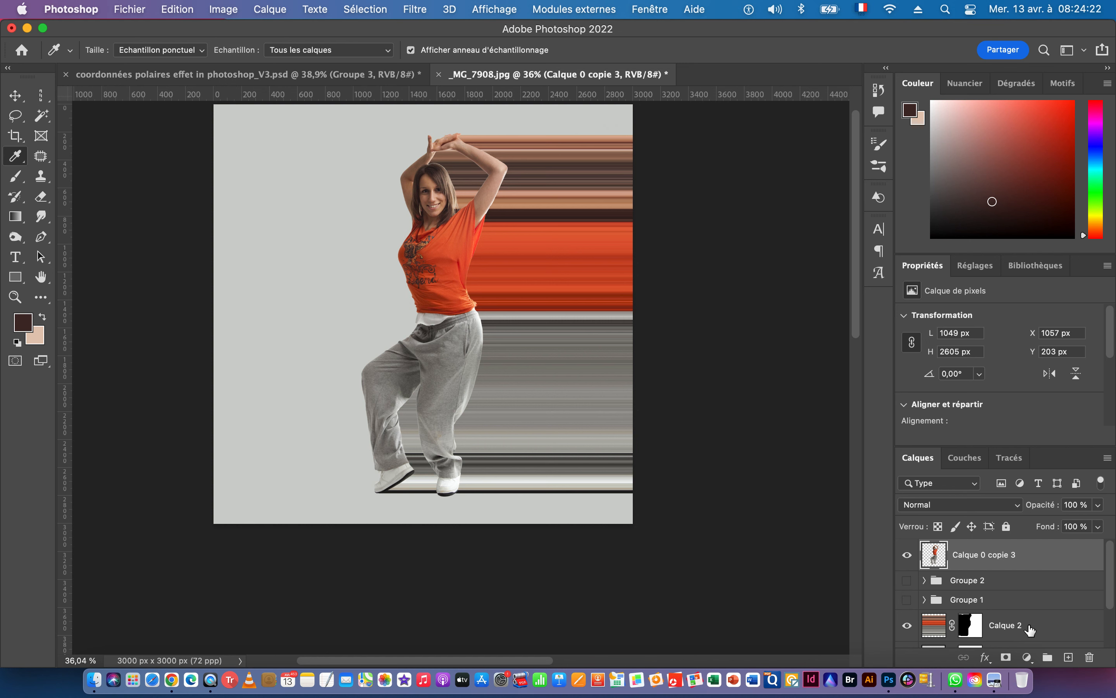
left_click(1030, 629)
double_click(1034, 629)
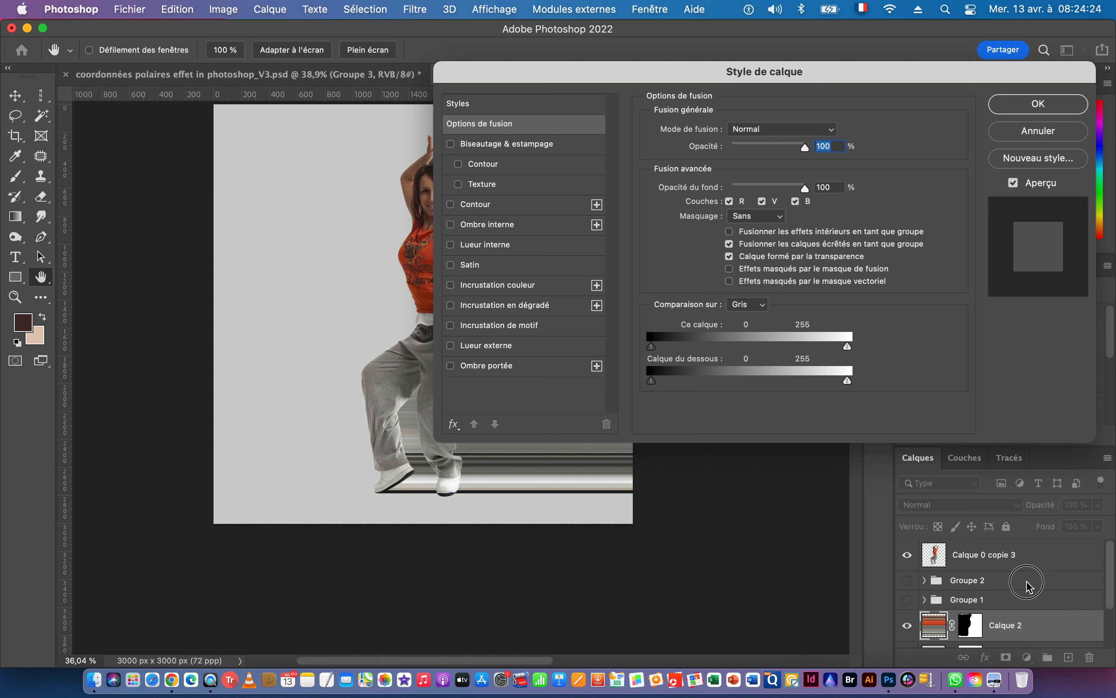
left_click(1043, 132)
left_click_drag(1040, 633, 1022, 582)
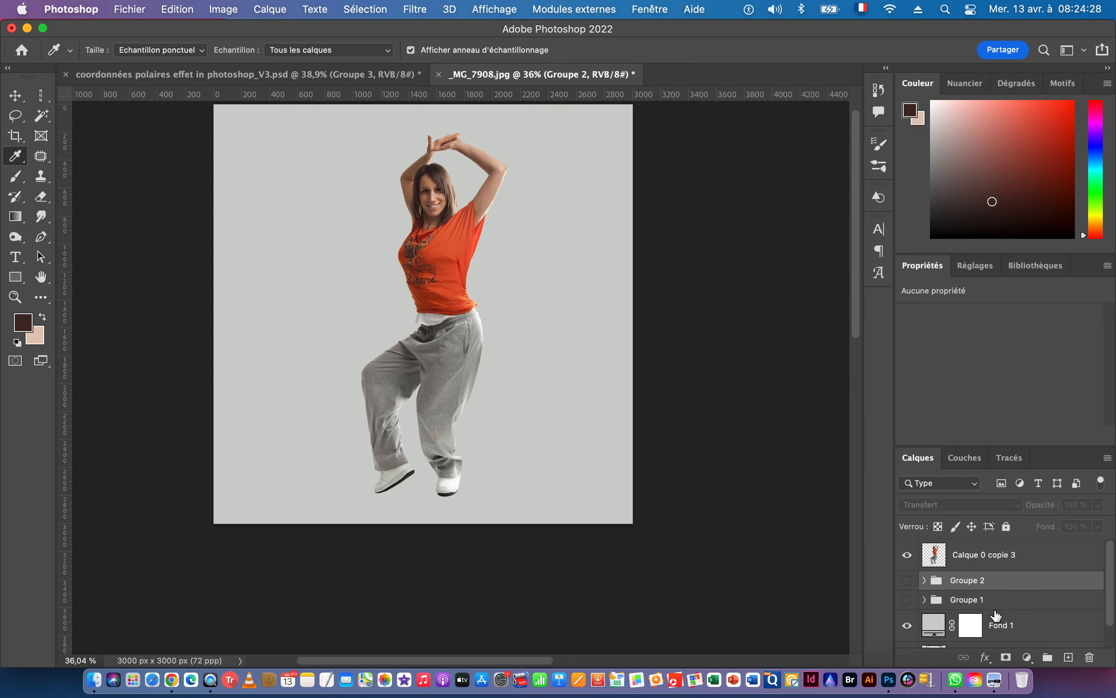
key("super+z")
- Move Calque 2 above Groupe 2, directly beneath Calque 0 copie 3, and delete its layer mask
left_click_drag(1047, 633, 1020, 572)
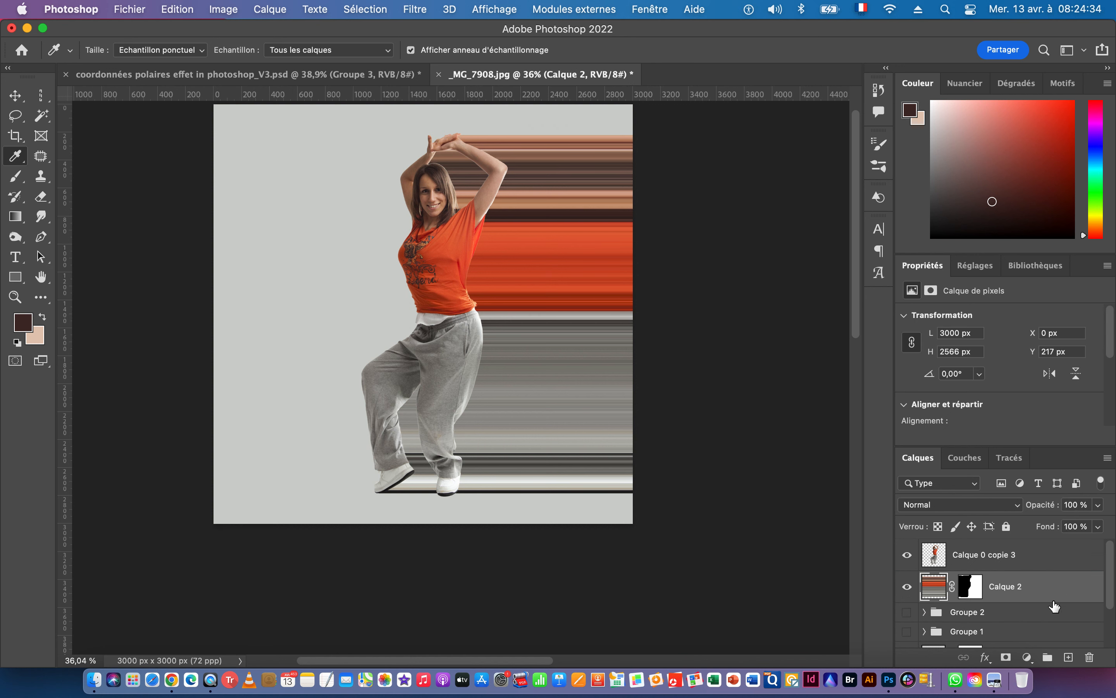
right_click(969, 589)
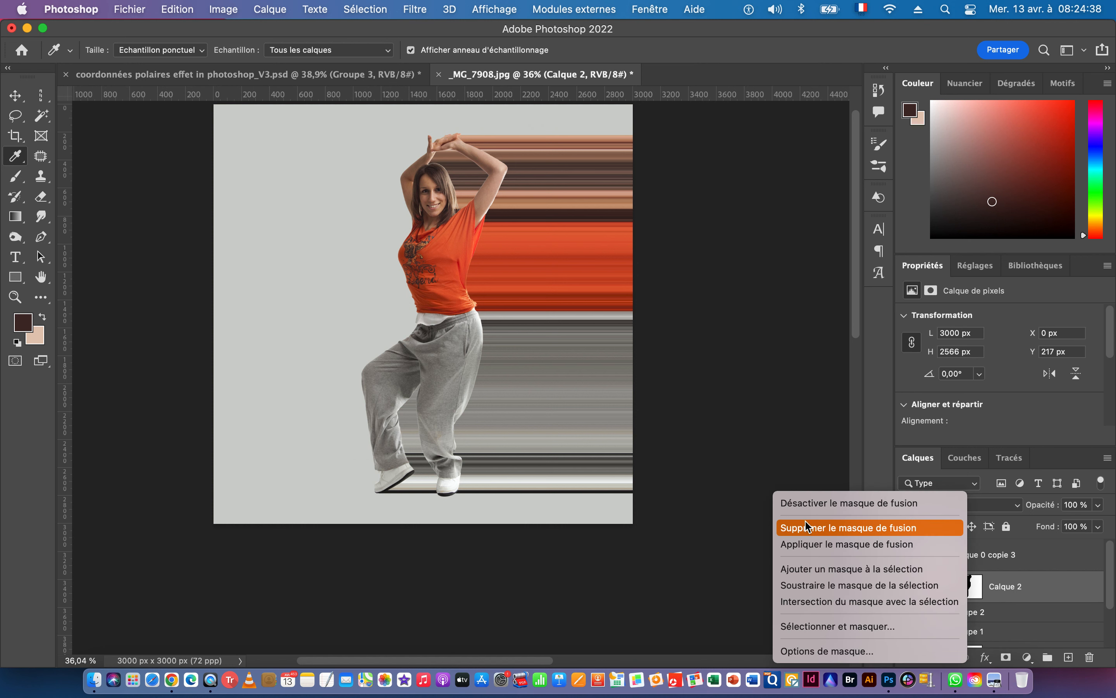
left_click(819, 529)
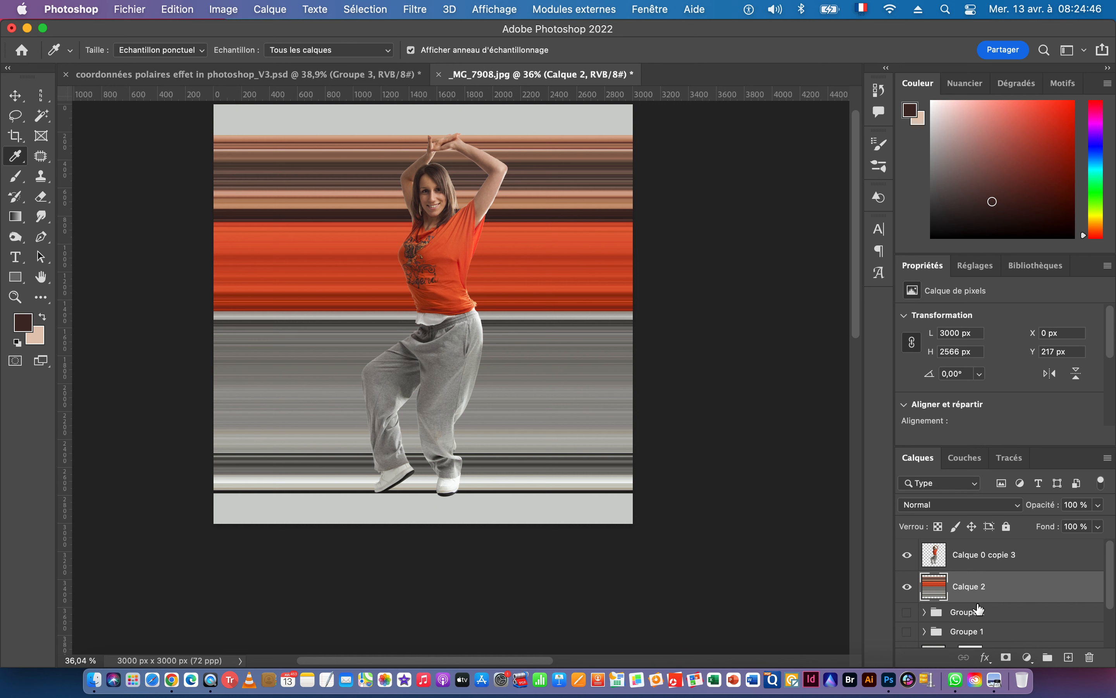
- Move the dancer on Calque 0 copie 3 horizontally toward the left side of the canvas, to X about 261 px
left_click(15, 97)
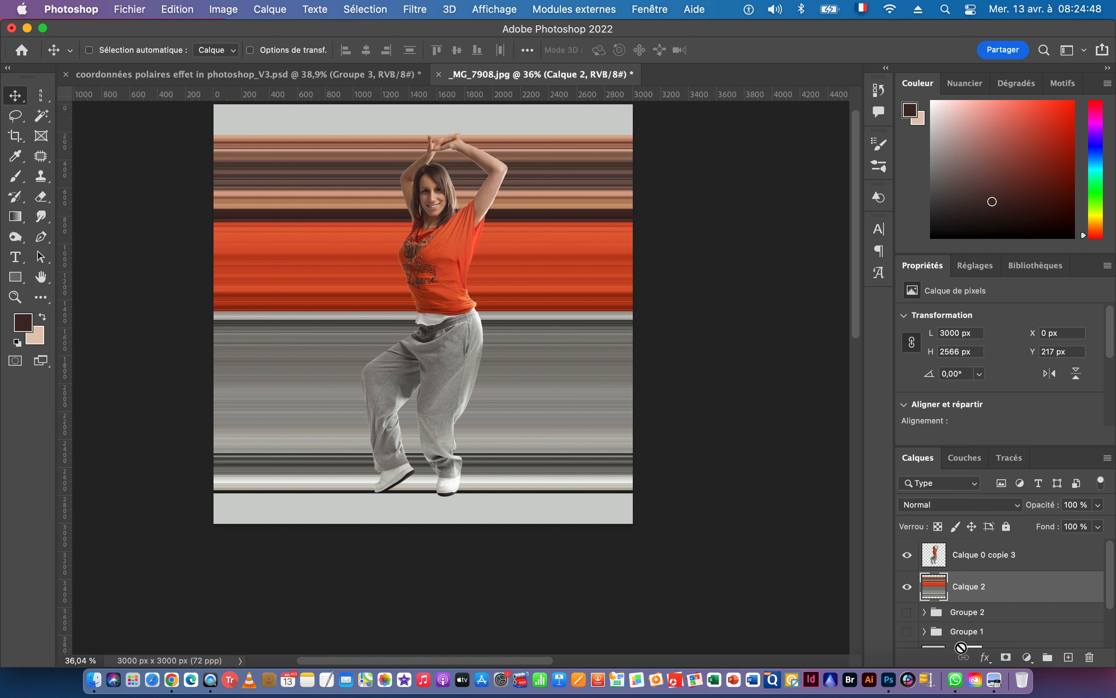
left_click(978, 558)
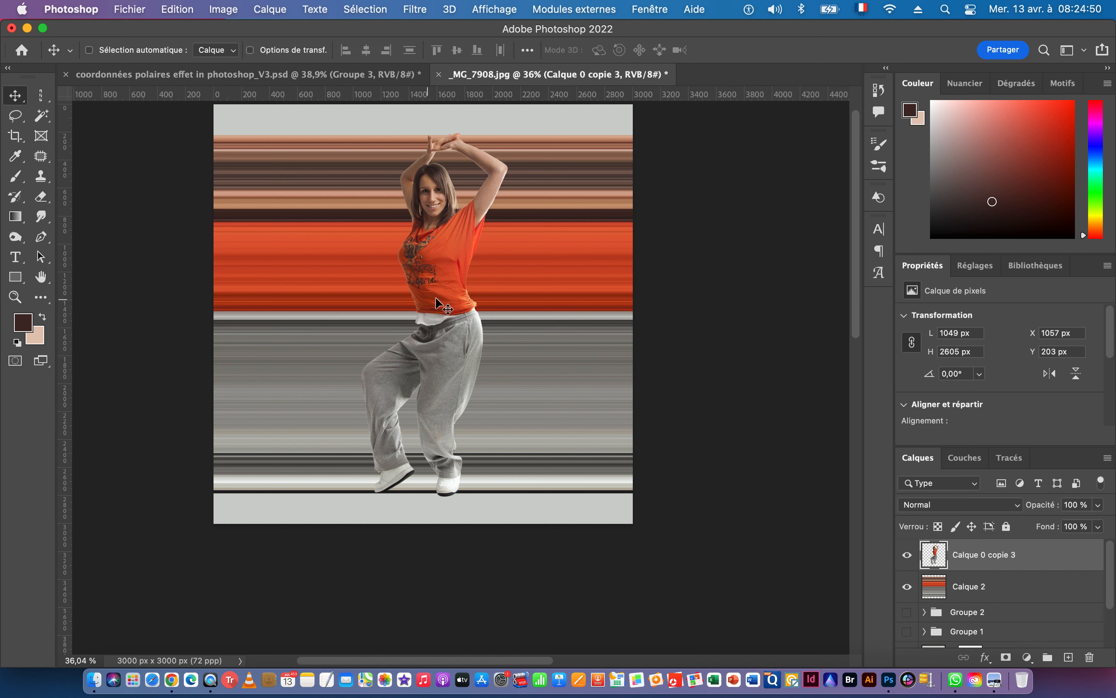
left_click_drag(445, 287, 333, 283)
left_click_drag(503, 294, 420, 323)
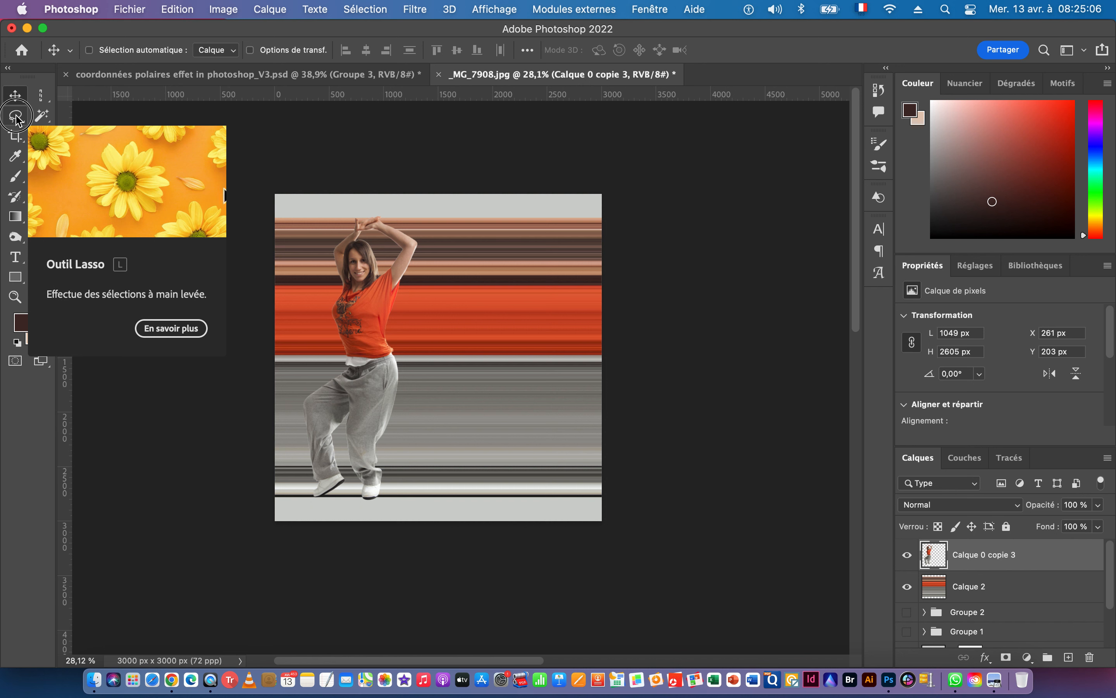
- Draw a polygonal lasso selection from above the hands down through the raised arm, torso and leg, enclosing everything on the left of the canvas
left_click(27, 123)
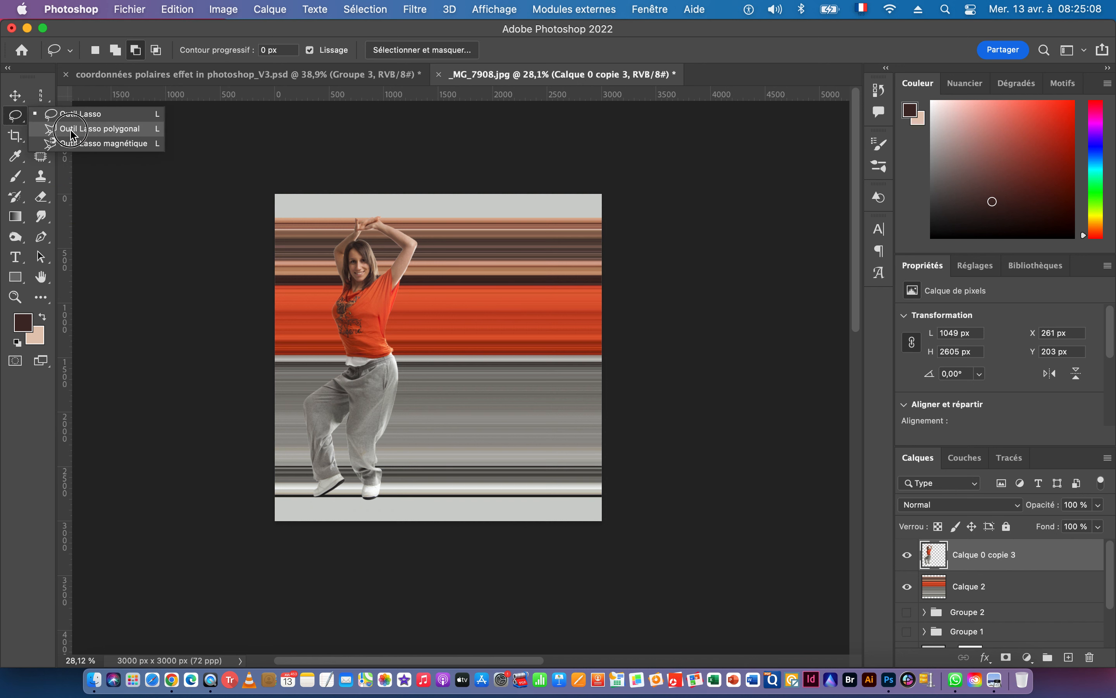
left_click(88, 128)
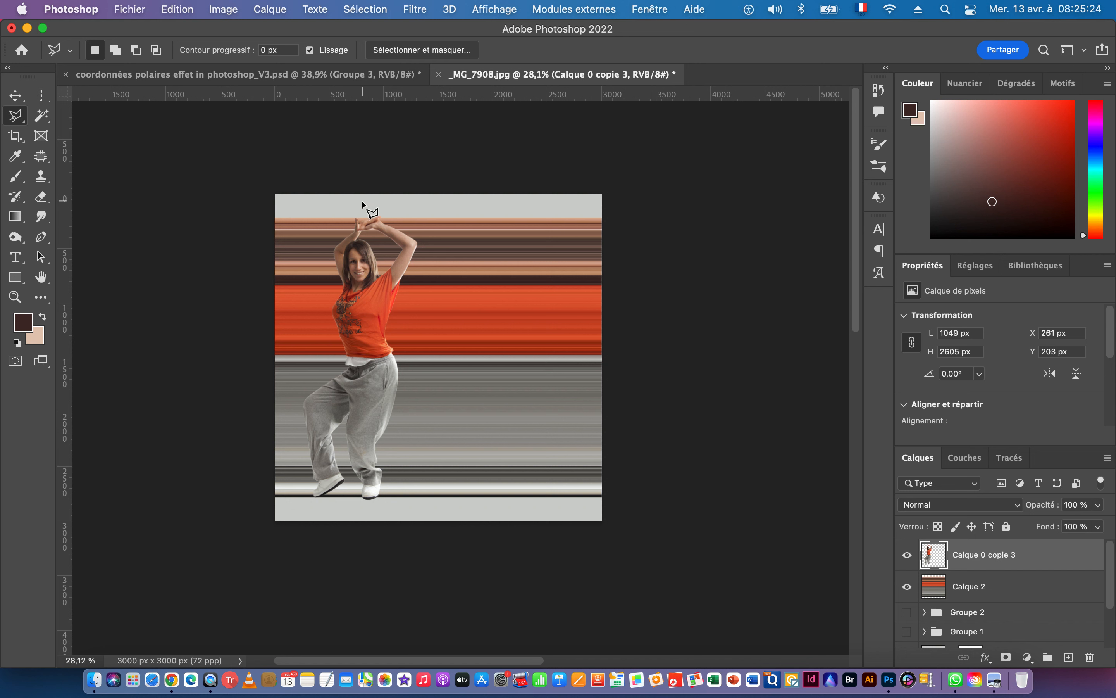
left_click(378, 226)
left_click(411, 247)
left_click(385, 373)
left_click(371, 514)
left_click(235, 511)
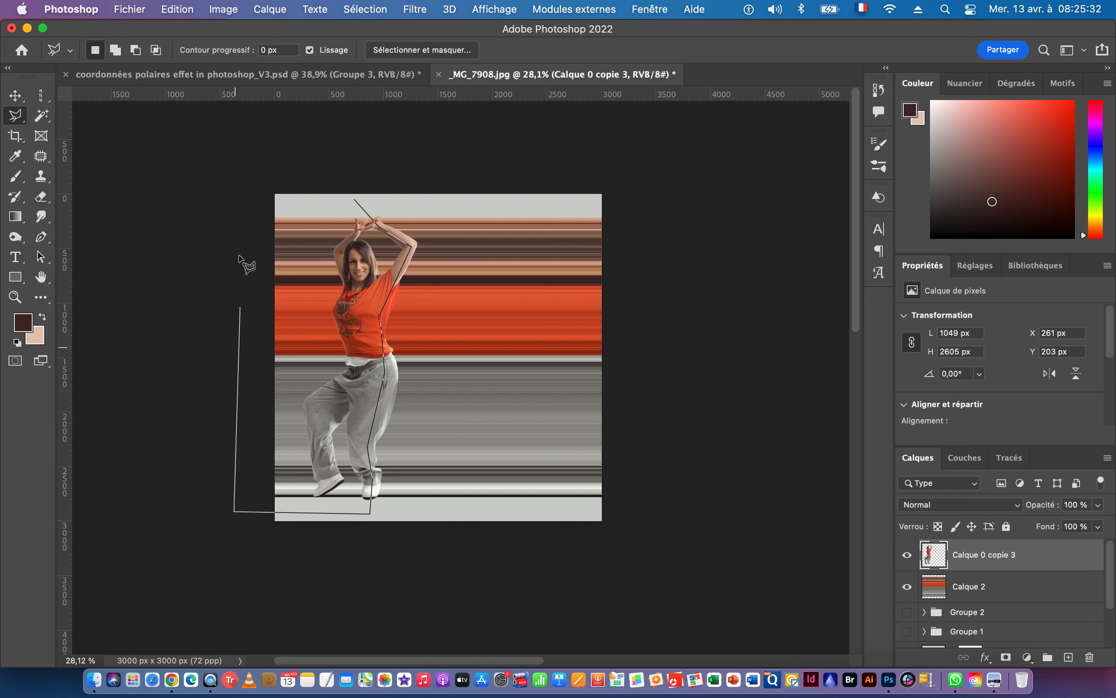
left_click(244, 199)
left_click(355, 199)
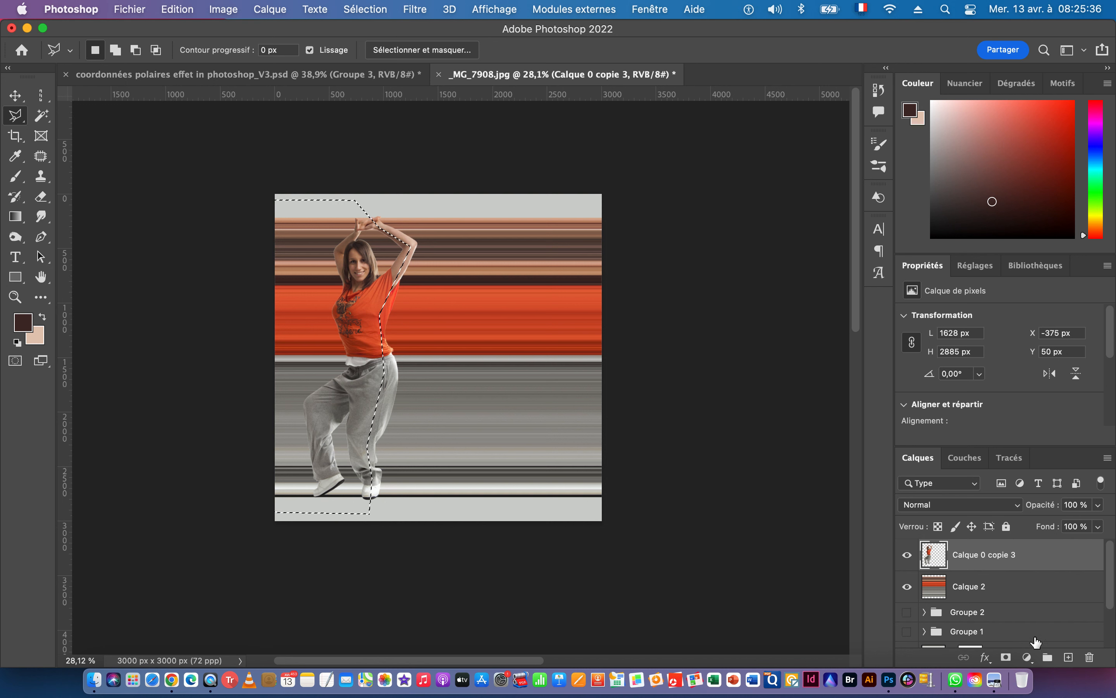
- Add a layer mask to Calque 2 from the lasso selection
left_click(986, 592)
left_click(907, 587)
left_click(907, 586)
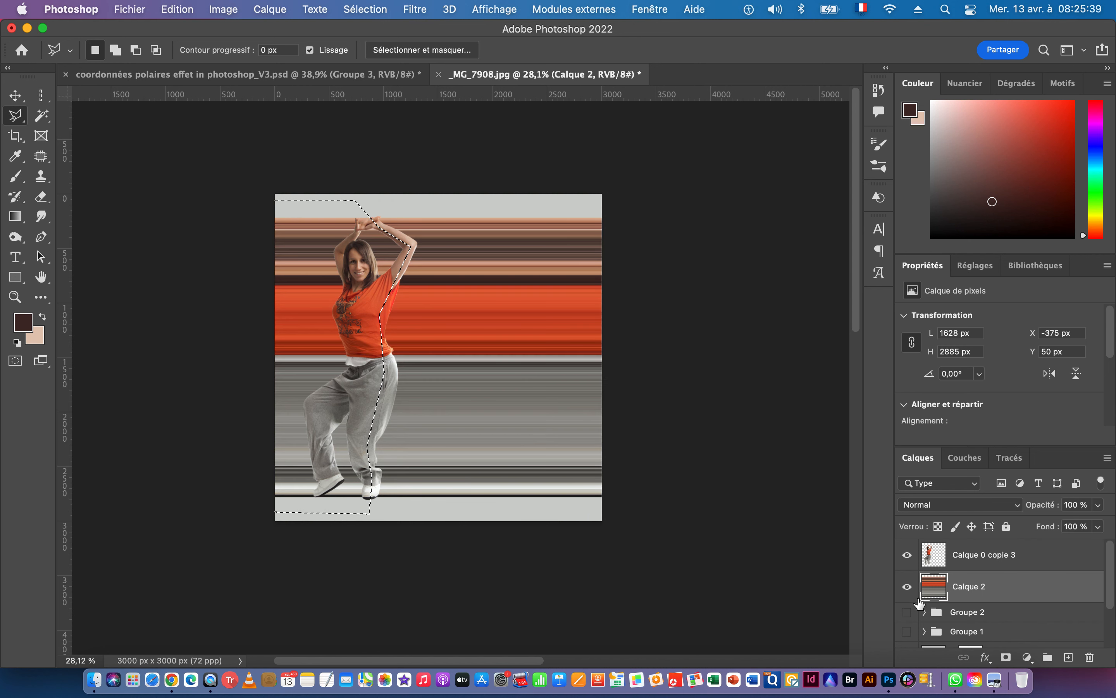
left_click(1007, 658)
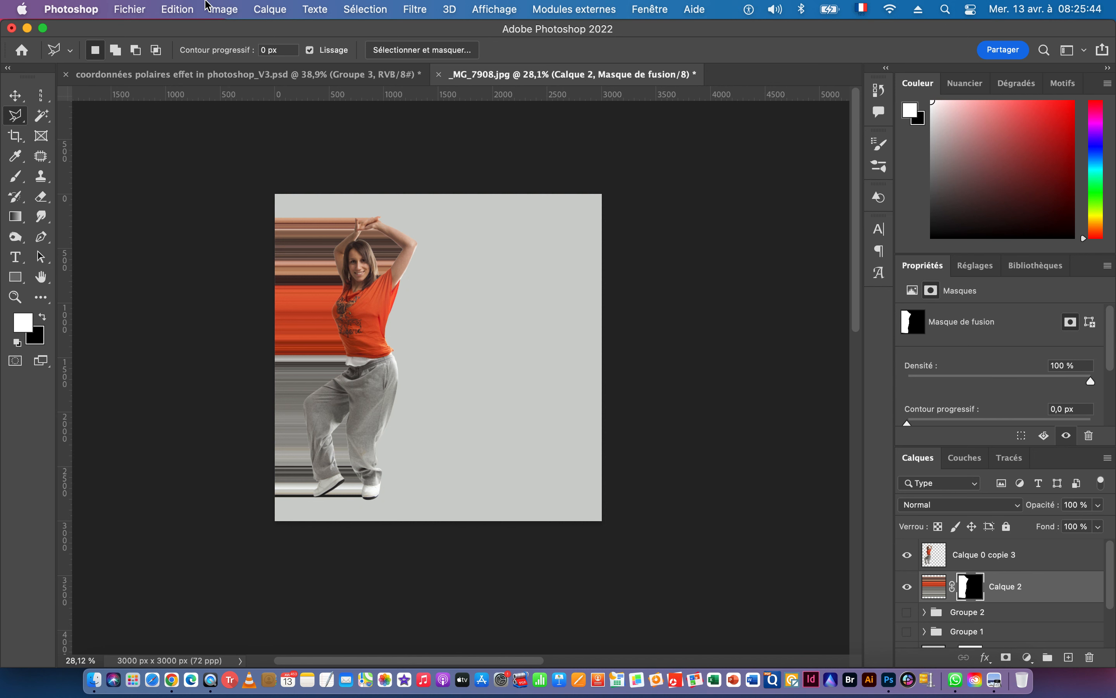
- Invert the layer mask of Calque 2 with the Négatif adjustment so the stripes extend to the right of the dancer
left_click(177, 12)
mouse_move(218, 14)
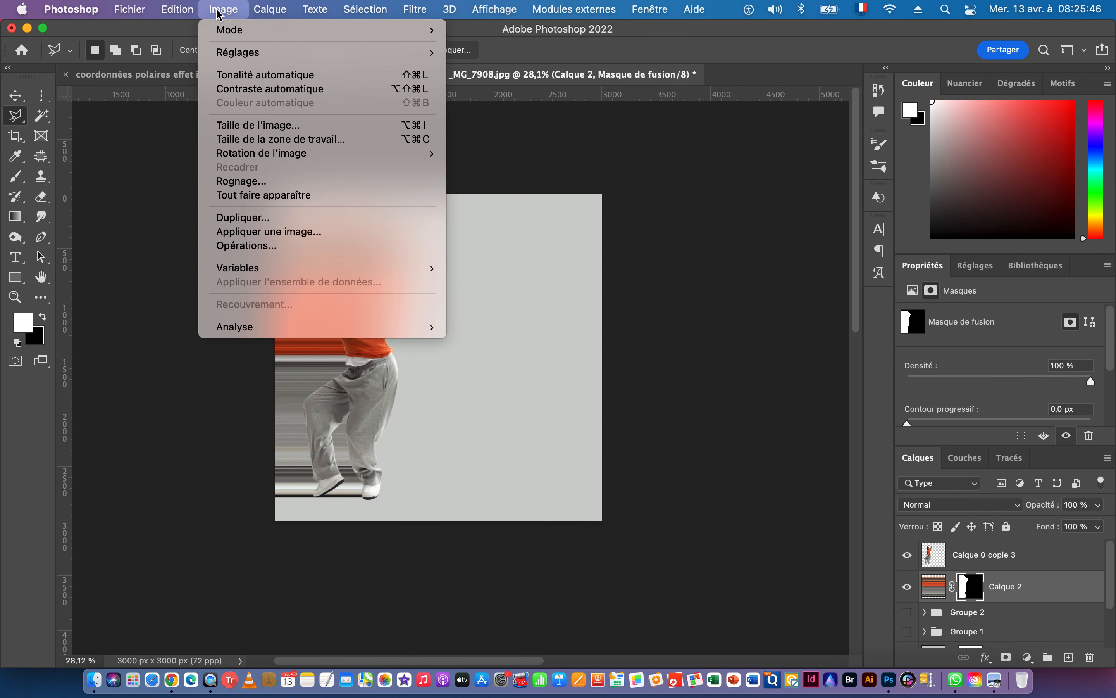
mouse_move(269, 155)
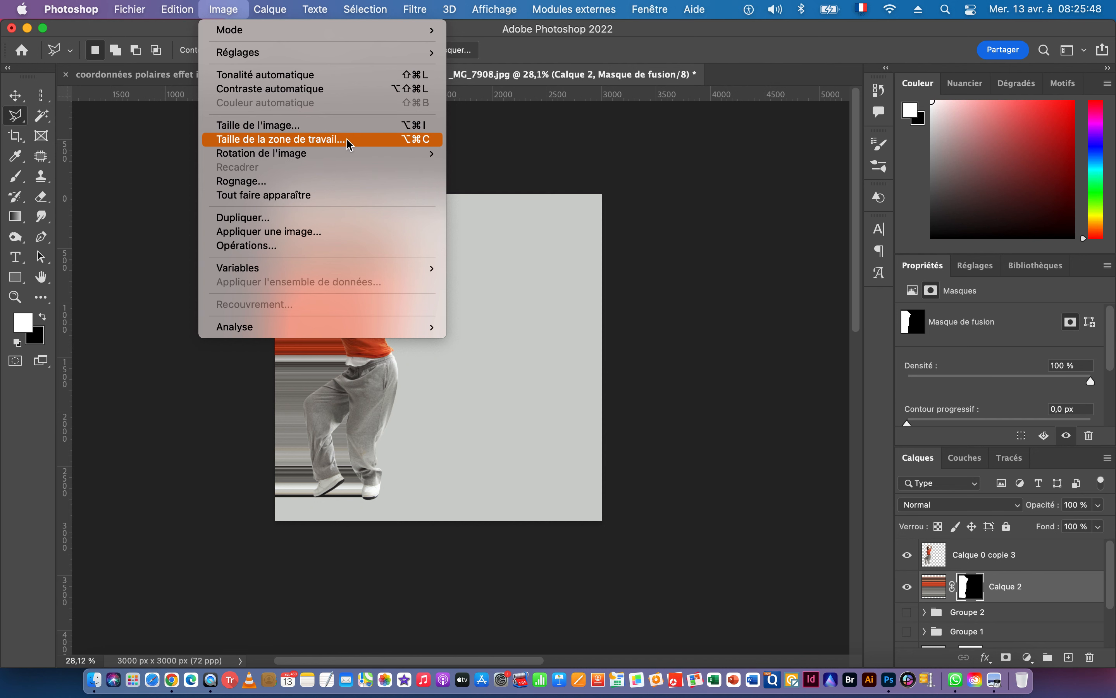
mouse_move(283, 59)
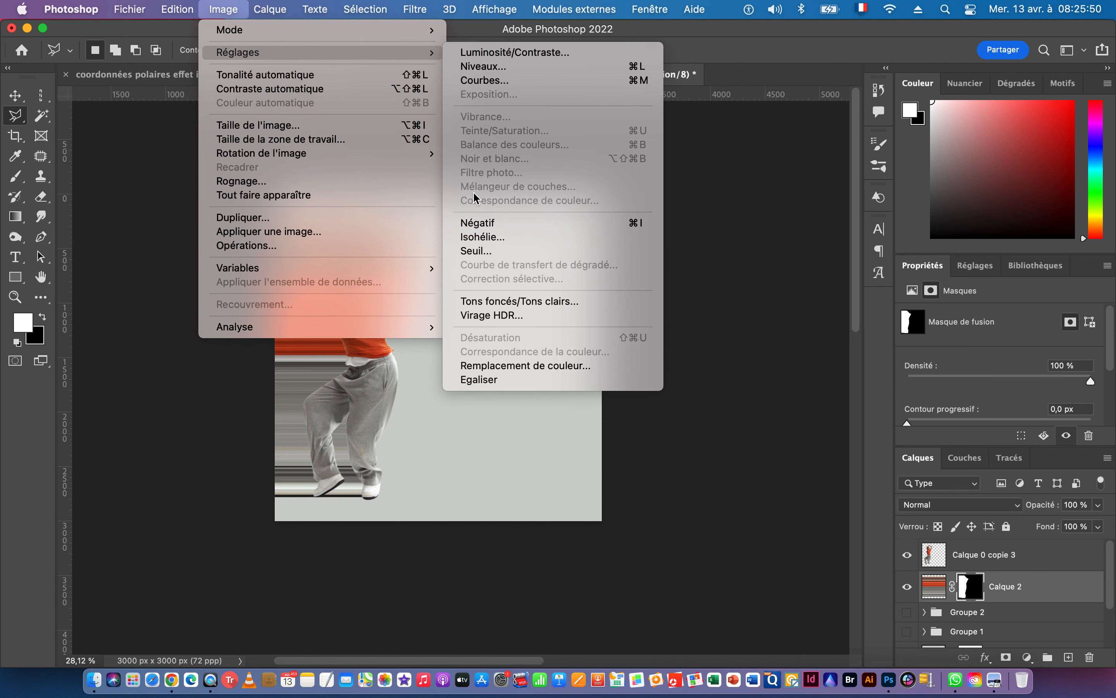
left_click(480, 223)
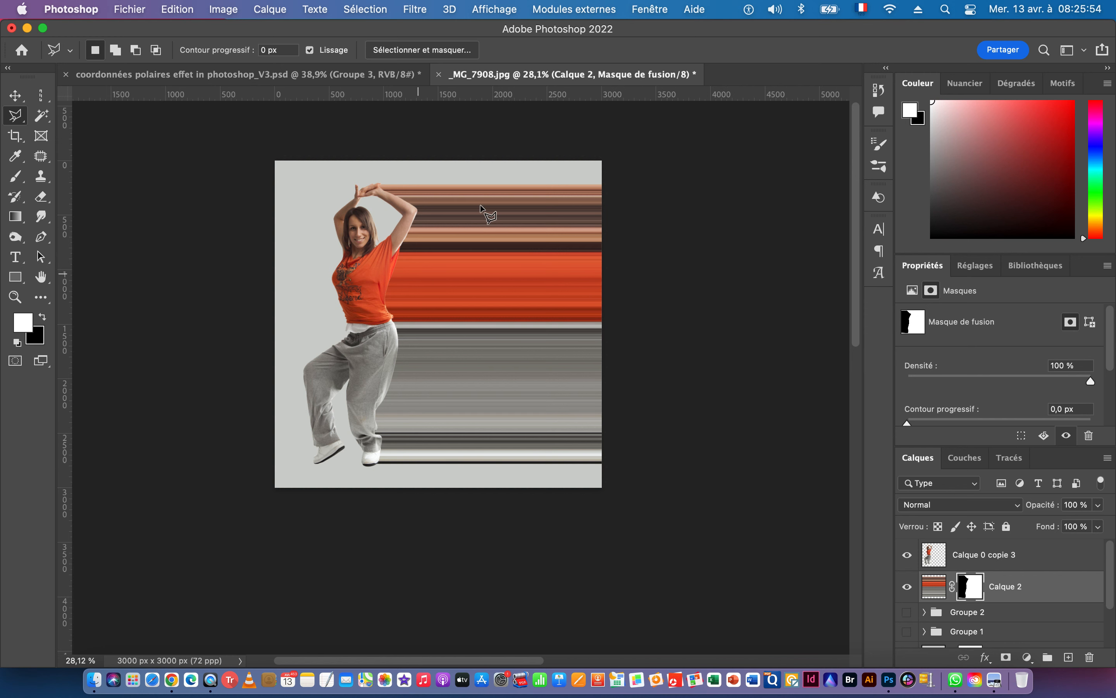
- Warp Calque 2's stripes with Déformation, swinging the upper-right corner below the canvas and the lower-right corner and its handle up to twist them
left_click(934, 588)
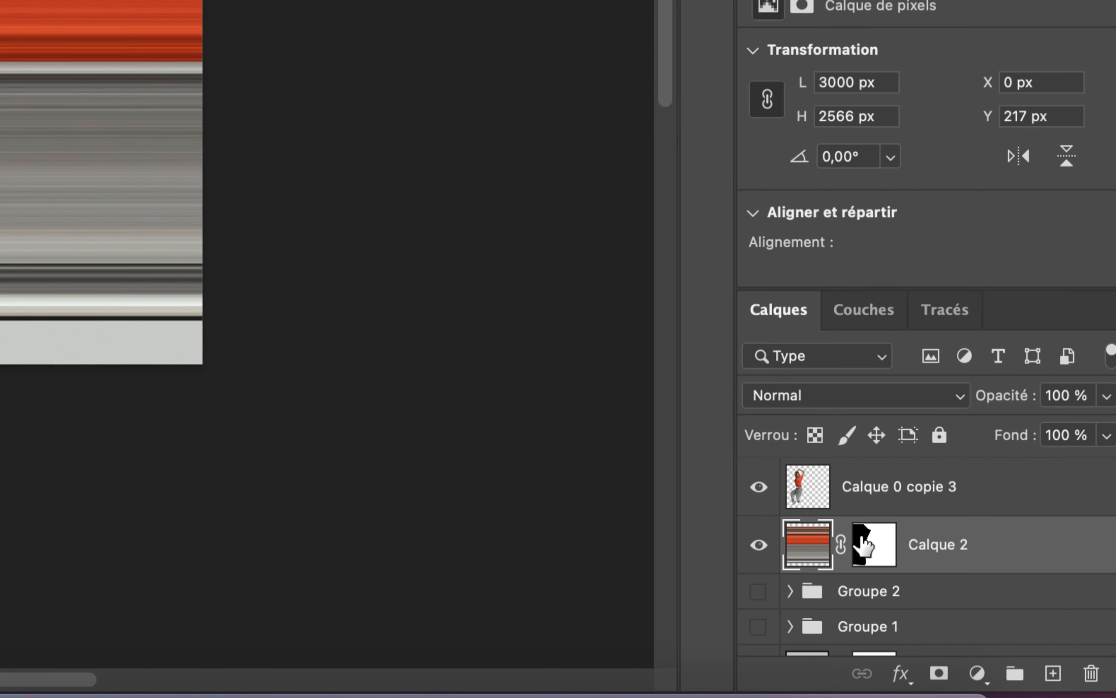
left_click(949, 577)
left_click(803, 540)
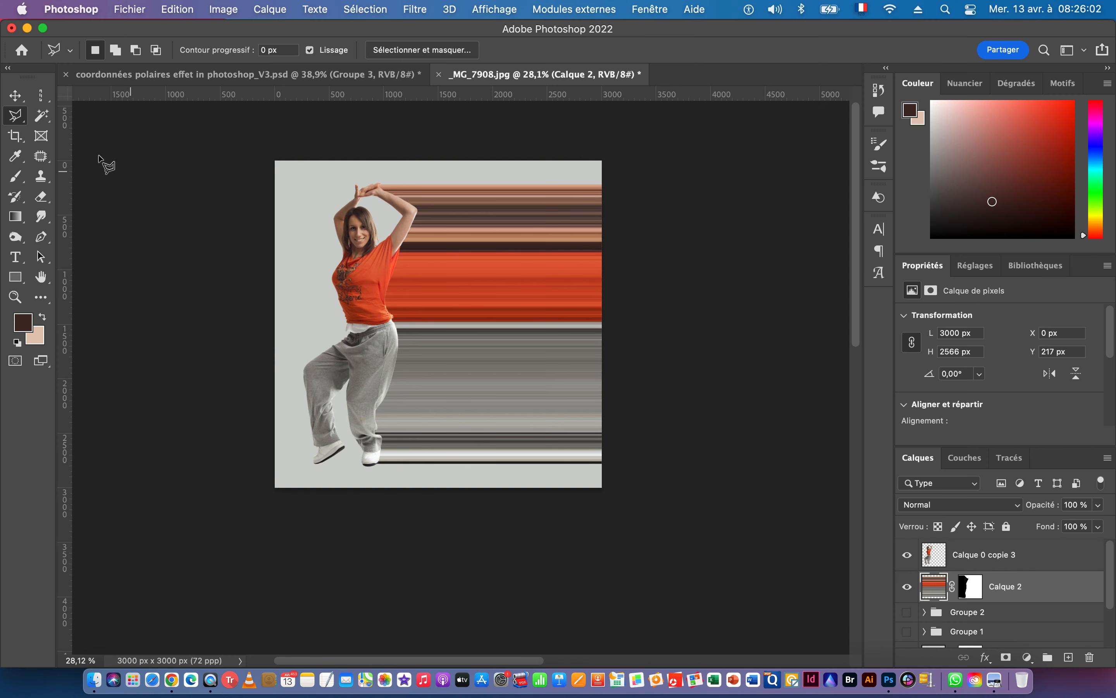
left_click(15, 95)
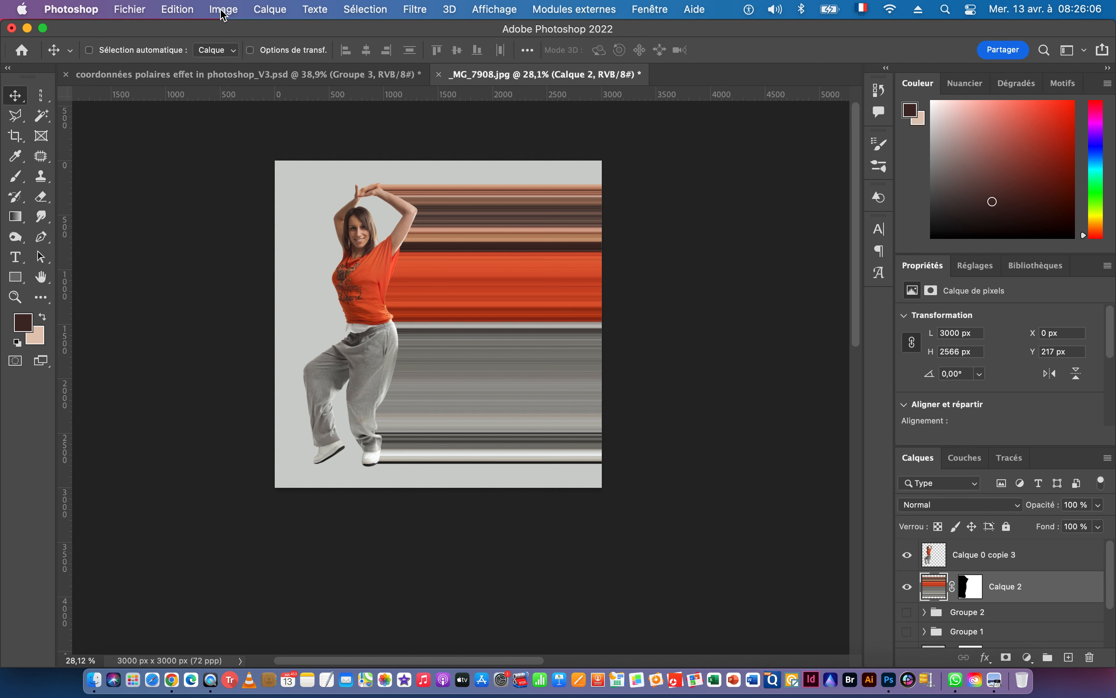
left_click(179, 10)
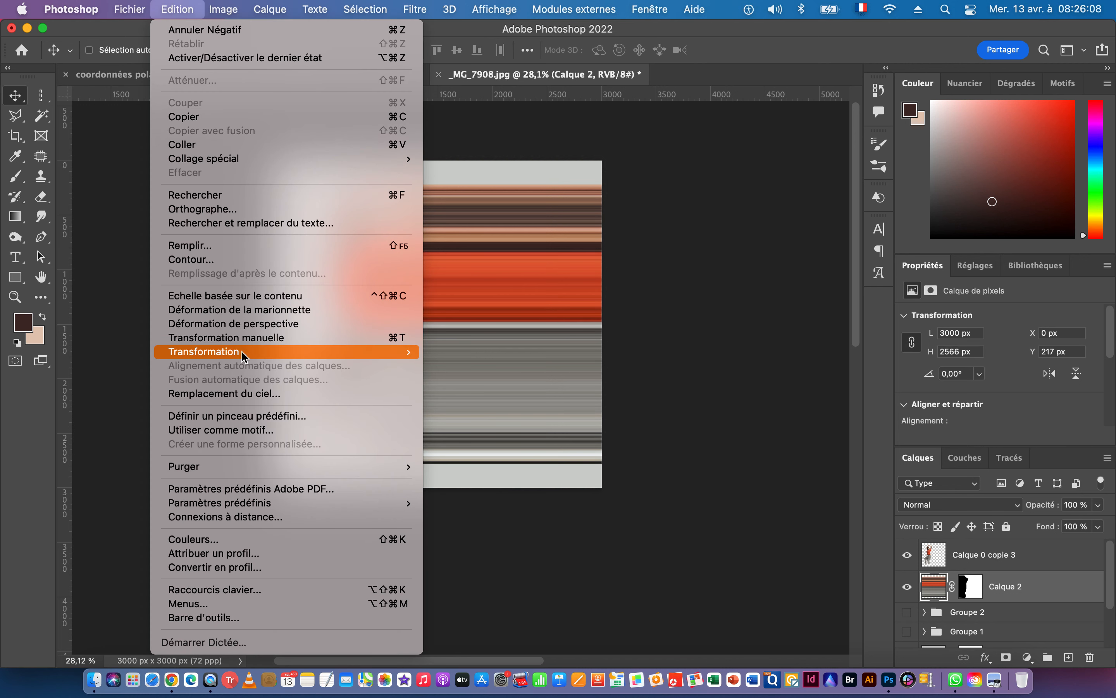
mouse_move(246, 354)
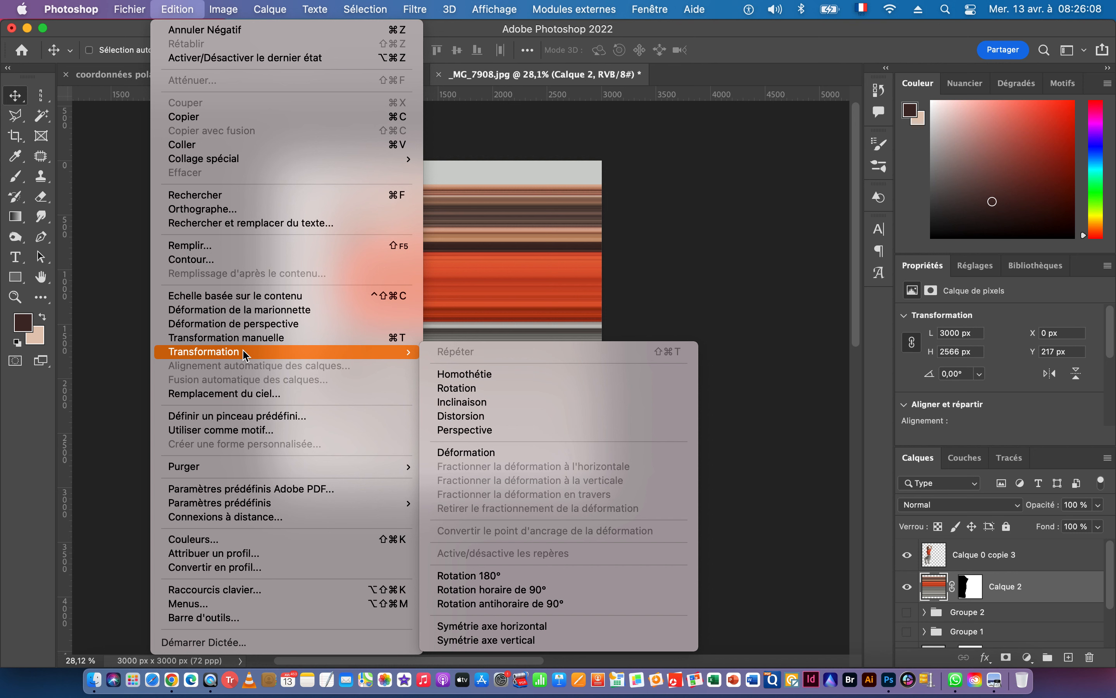
left_click(471, 452)
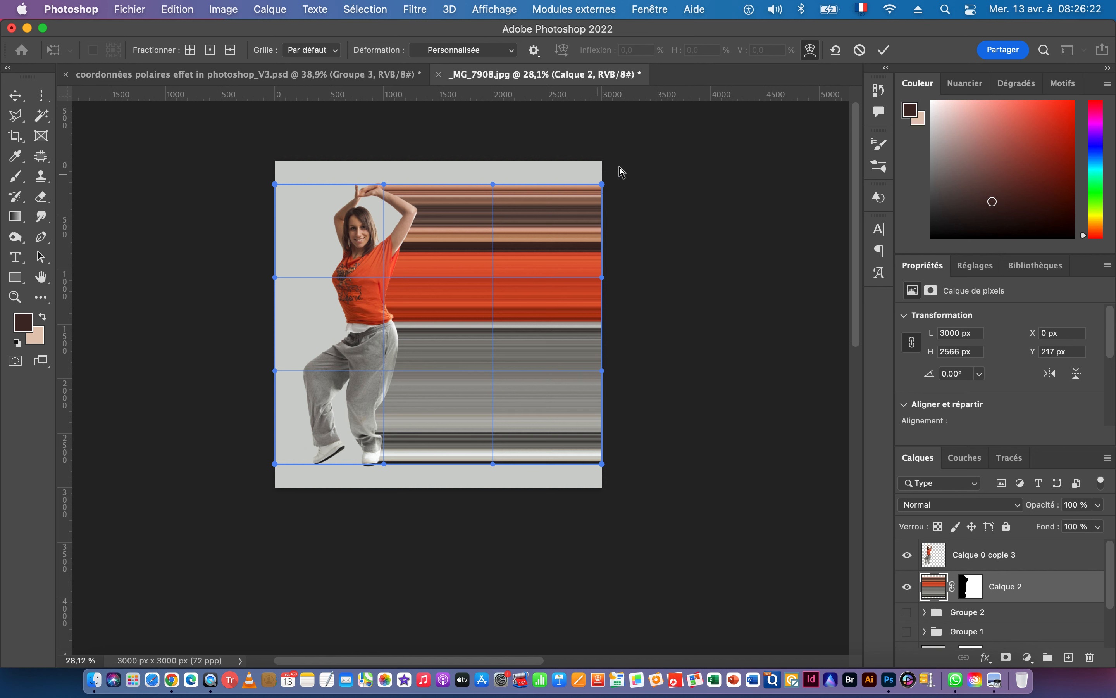
left_click_drag(603, 184, 458, 540)
left_click_drag(602, 463, 752, 371)
left_click_drag(492, 463, 407, 330)
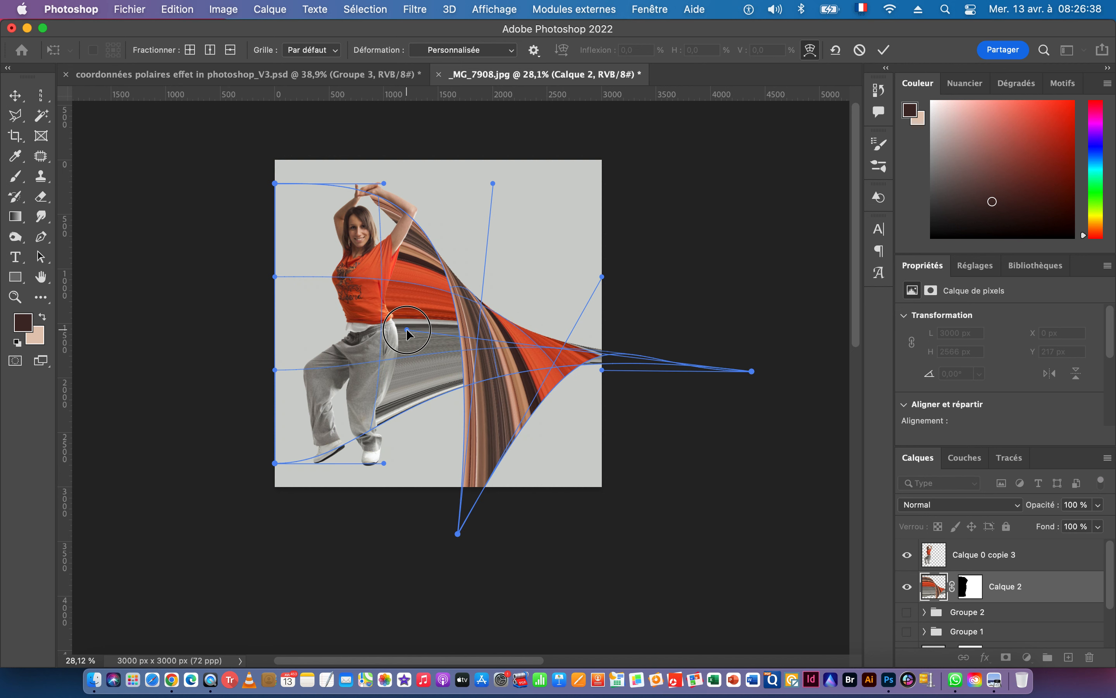
- Bend the warp's lower-left handle downward and its upper-left handle slightly upward so the stripes meet foot and arm, and apply the warp
left_click_drag(384, 463, 438, 514)
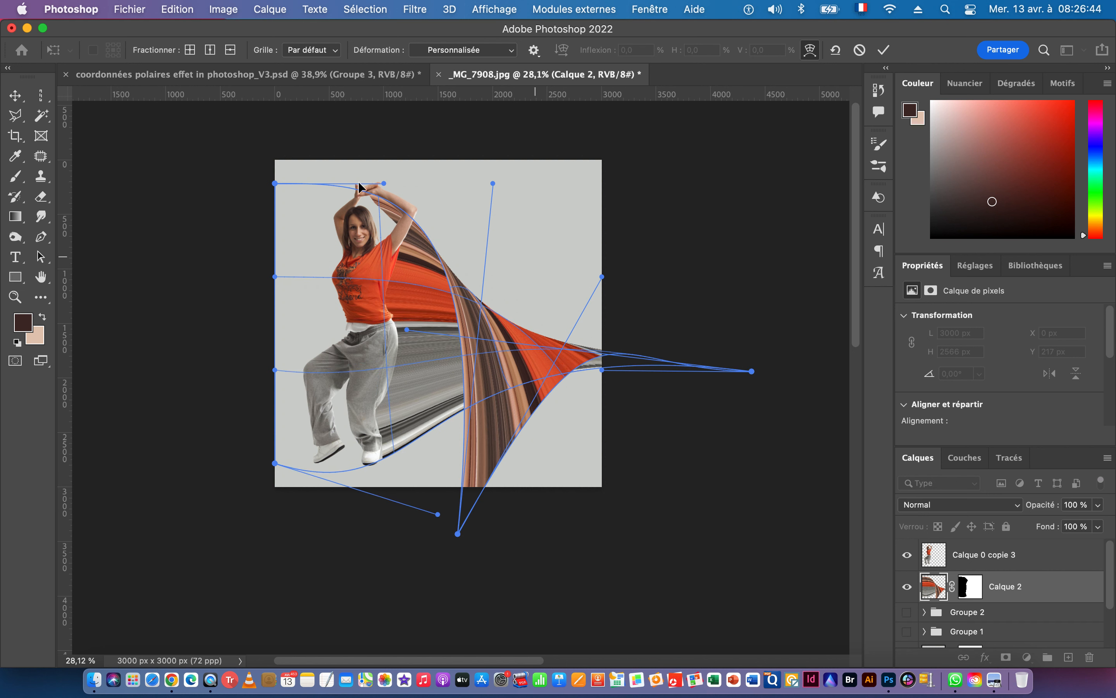
left_click_drag(384, 183, 402, 173)
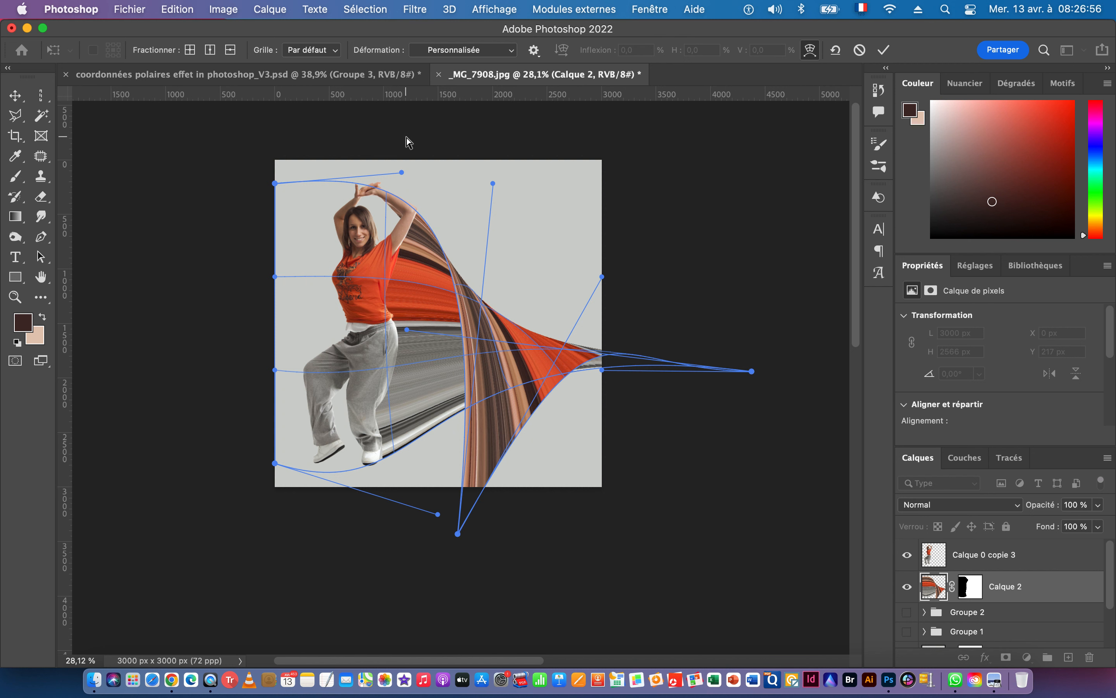
left_click(884, 50)
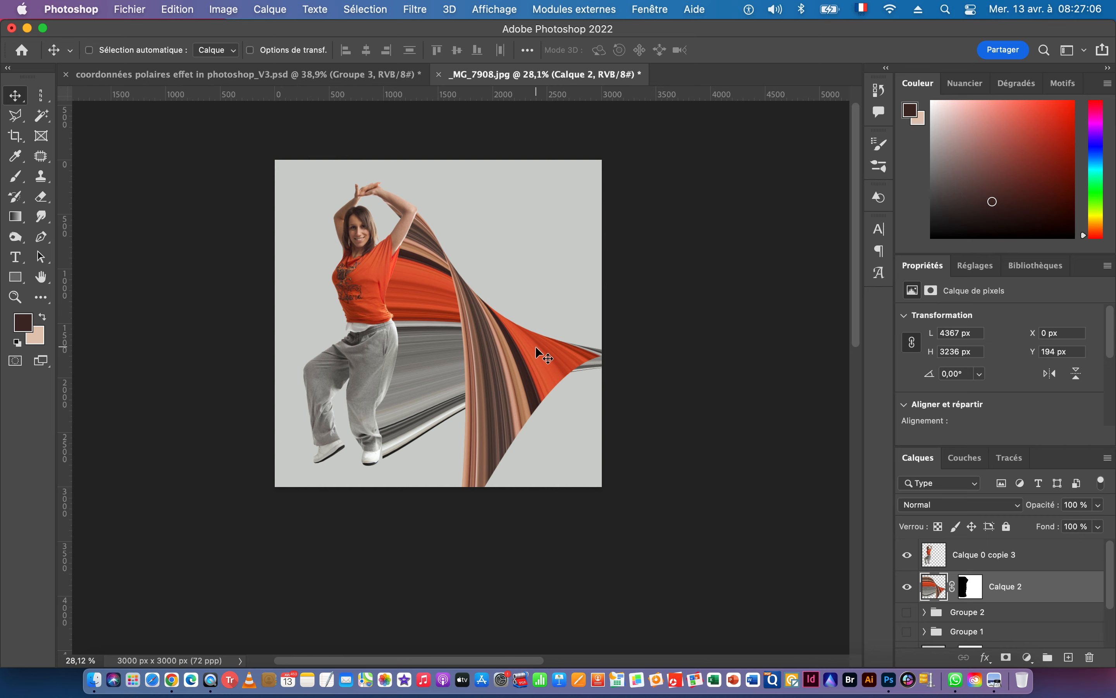
- Paint black on Calque 2's layer mask with a soft 141 px brush to hide the stripes inside the bend of the raised arm
left_click(970, 589)
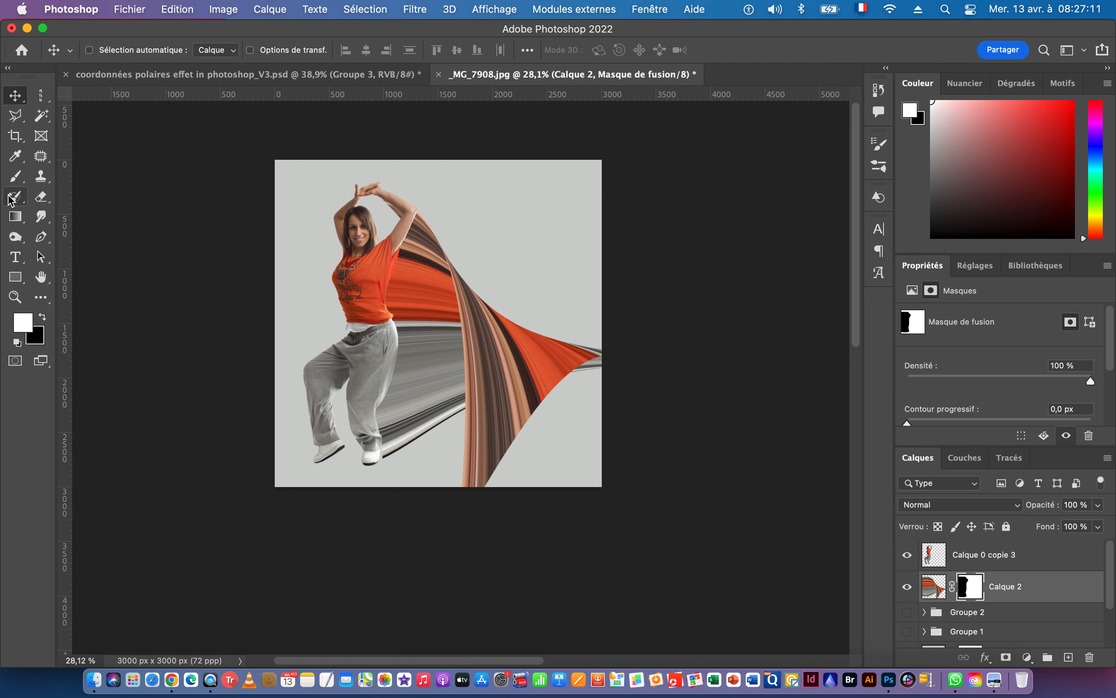
left_click(15, 176)
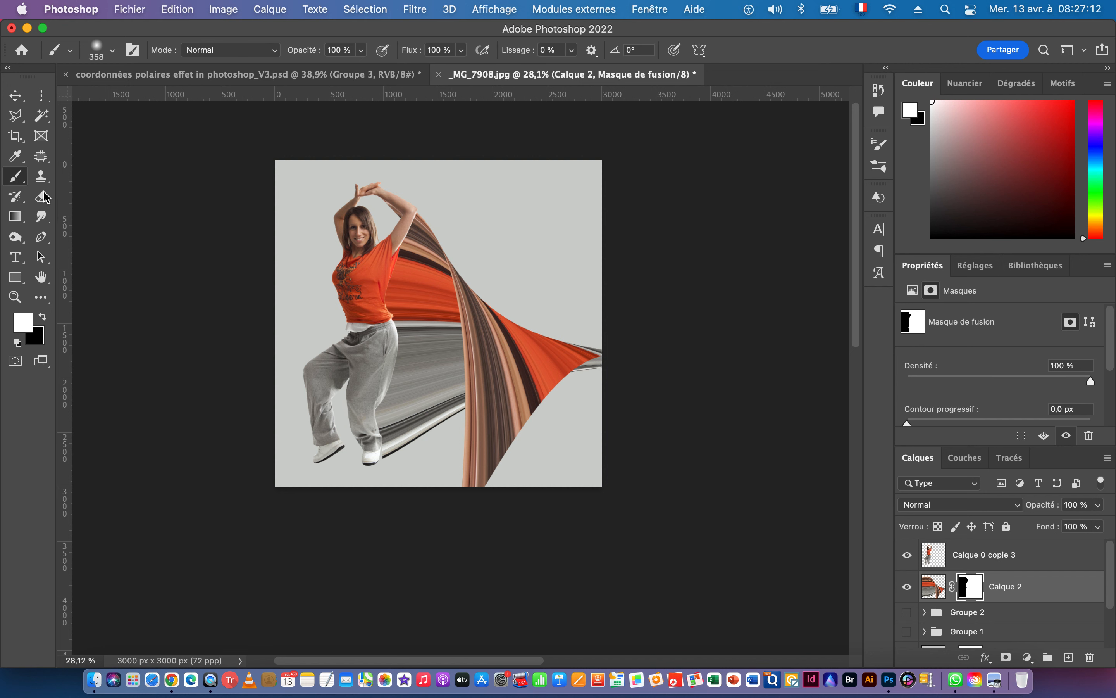
right_click(381, 224)
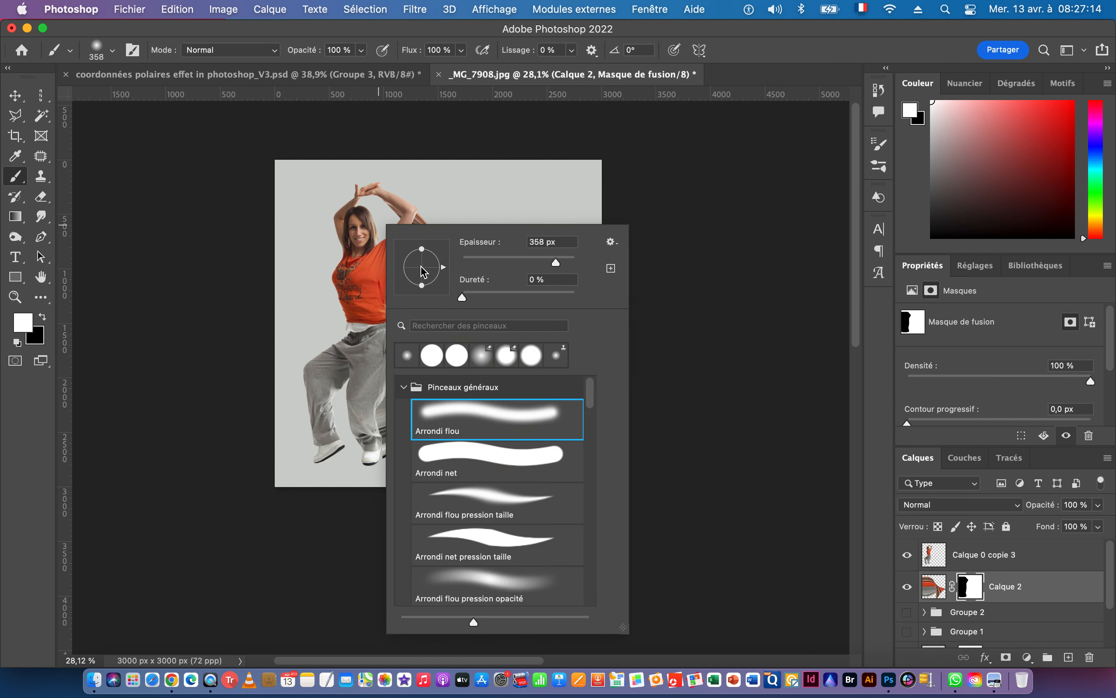
mouse_move(526, 269)
left_mouse_down()
mouse_move(531, 261)
mouse_move(502, 262)
mouse_move(530, 262)
left_mouse_up()
left_click(353, 36)
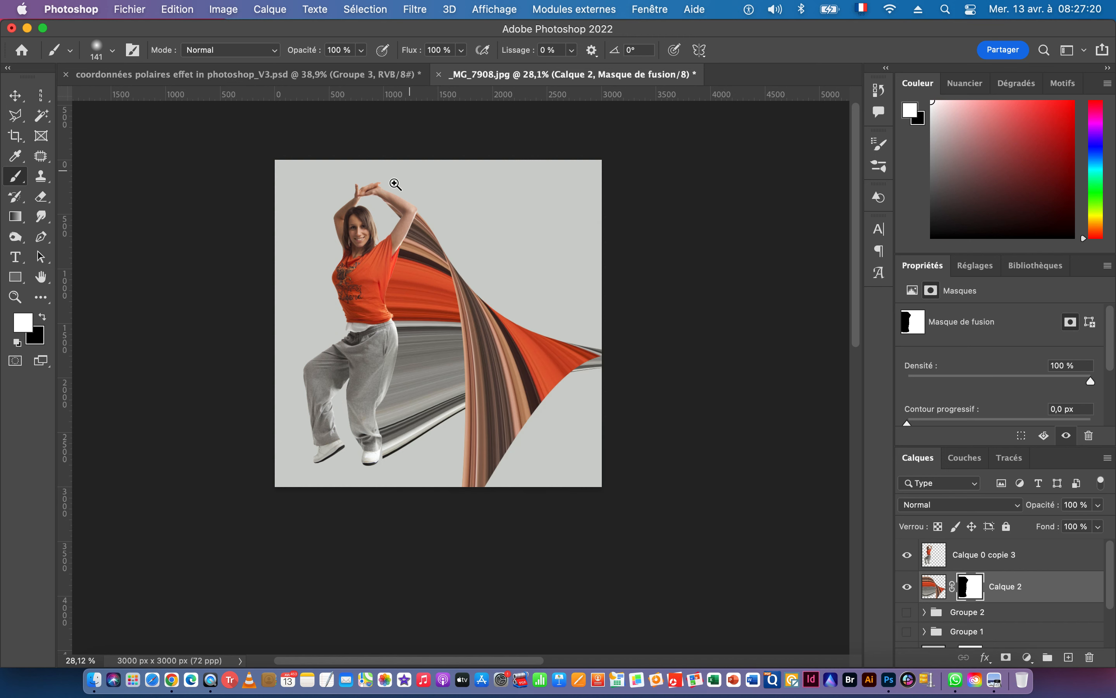
left_click_drag(393, 186, 491, 194)
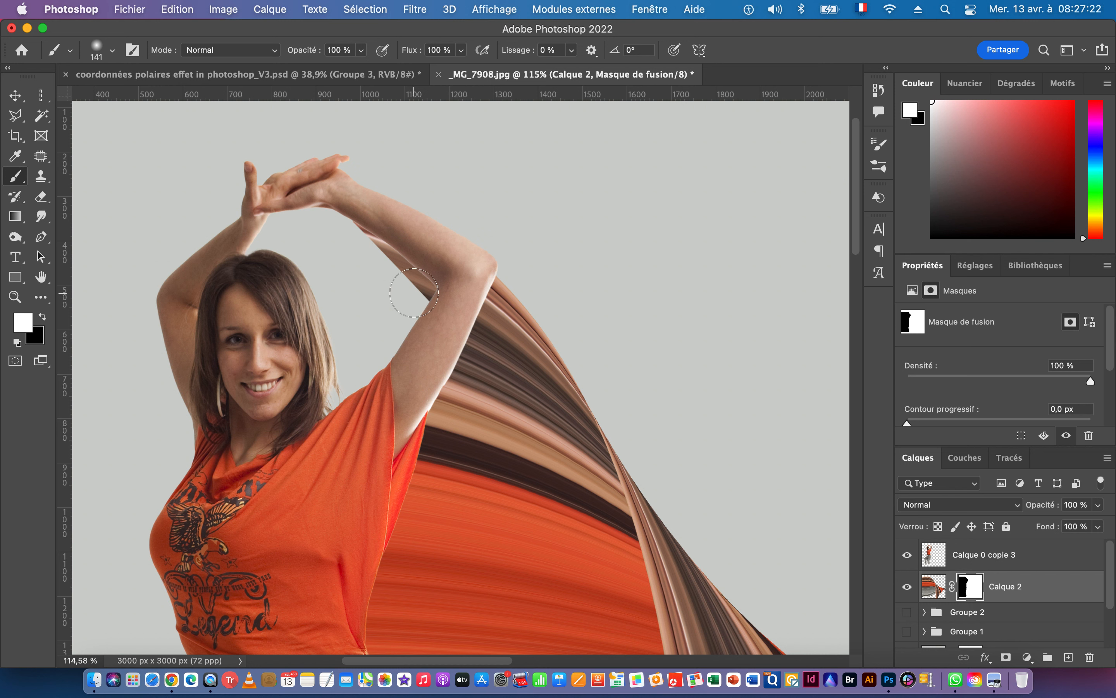
left_click(44, 318)
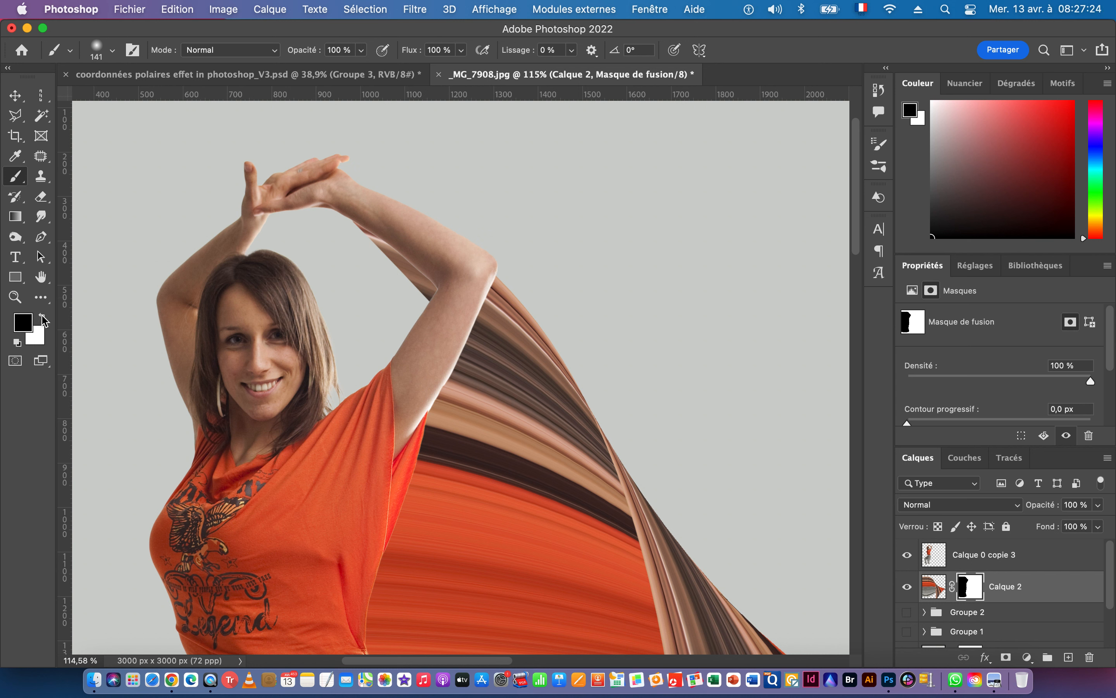
mouse_move(415, 291)
left_mouse_down()
mouse_move(411, 256)
mouse_move(423, 294)
mouse_move(362, 253)
left_mouse_up()
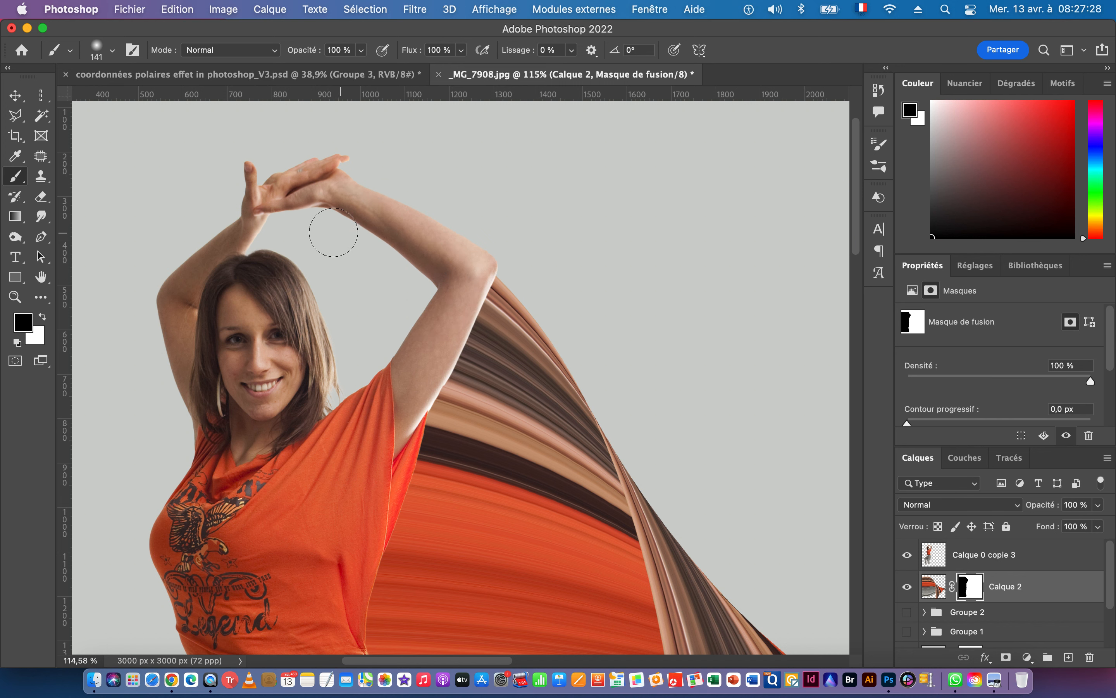
- Paint white on Calque 2's layer mask along the rear trouser leg and shoe to extend the stripes up to the foot
left_click_drag(454, 488, 395, 277)
left_click_drag(487, 394, 369, 392)
left_click_drag(434, 548, 393, 421)
mouse_move(406, 503)
left_mouse_down()
mouse_move(464, 479)
mouse_move(516, 479)
left_mouse_up()
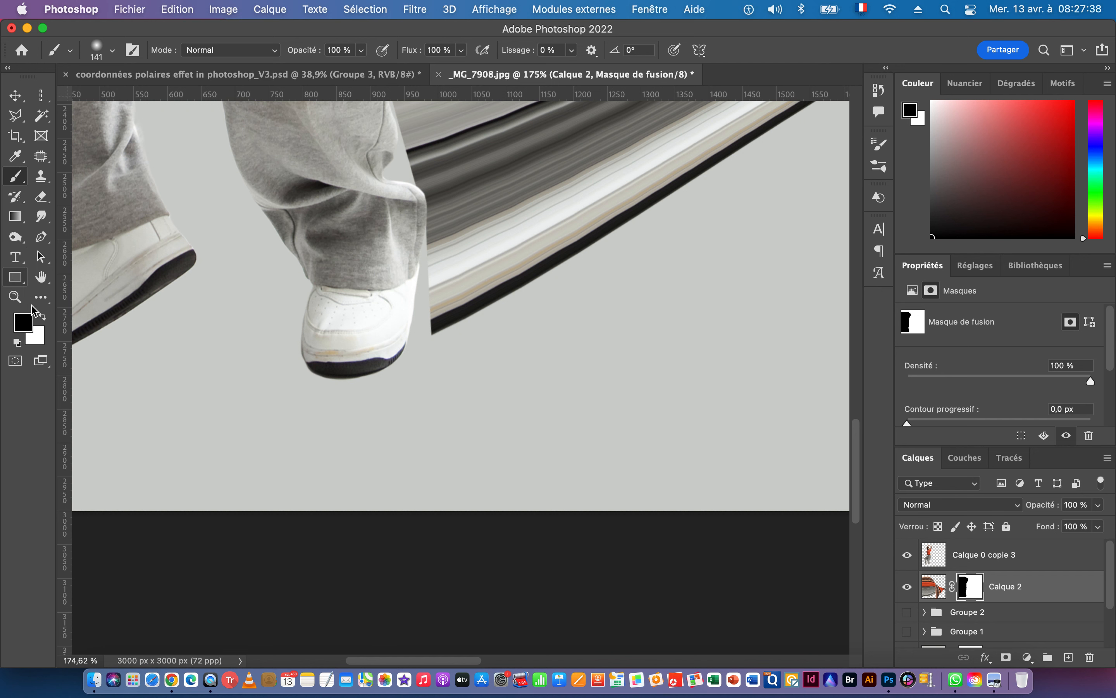
left_click(42, 317)
mouse_move(427, 238)
left_mouse_down()
mouse_move(394, 292)
mouse_move(424, 299)
mouse_move(372, 330)
mouse_move(420, 327)
mouse_move(330, 337)
left_mouse_up()
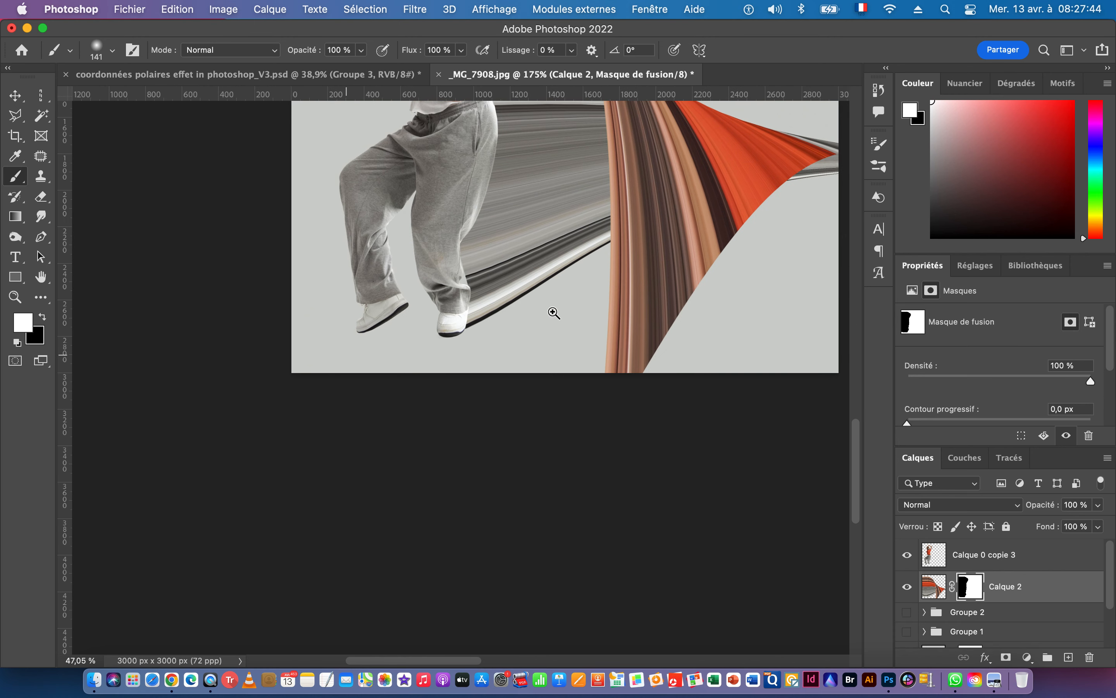
left_click_drag(552, 311, 480, 316)
left_click_drag(502, 269, 444, 321)
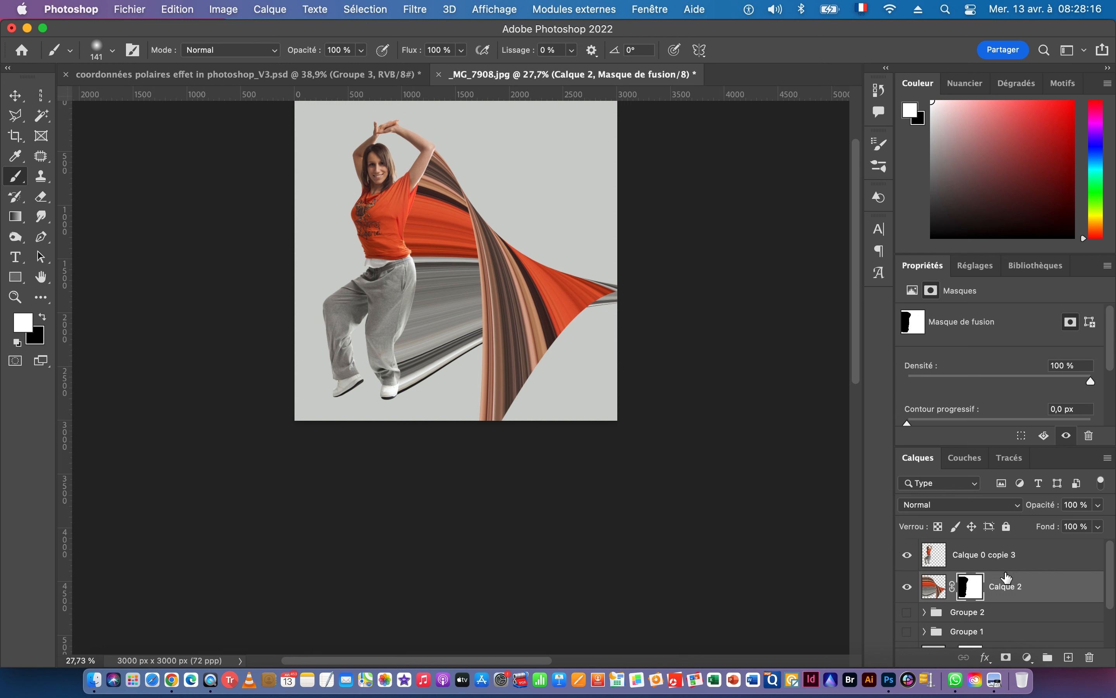
- Add a new layer above Calque 2, set its blend mode to Produit, and clip it to the stripes layer
left_click(1068, 657)
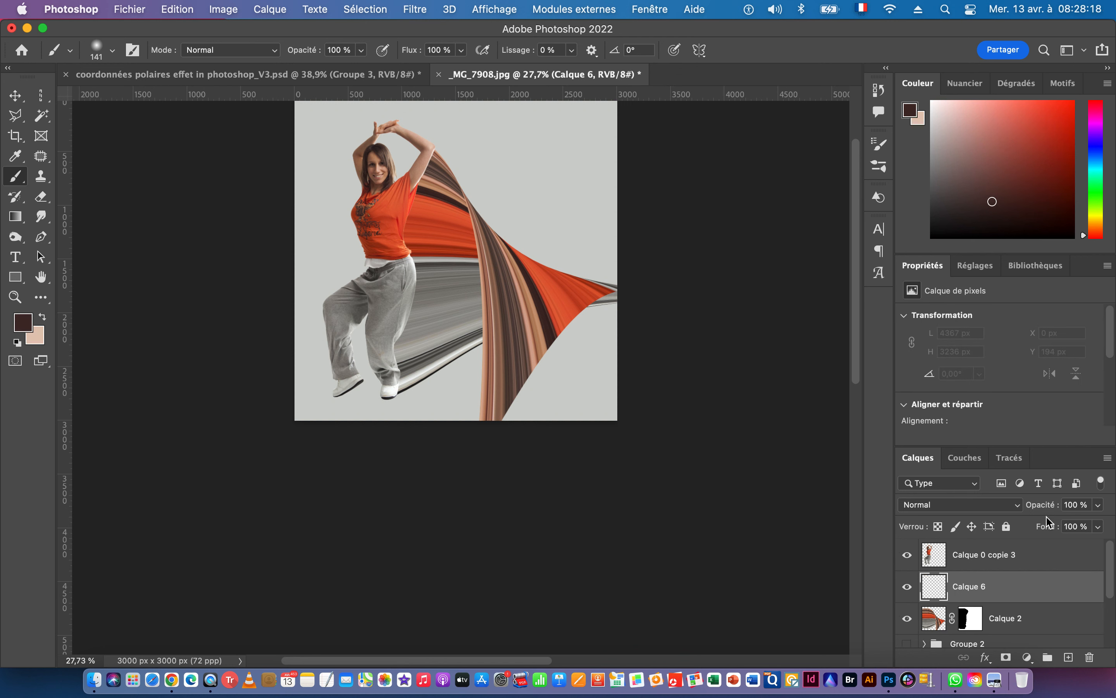
left_click(947, 506)
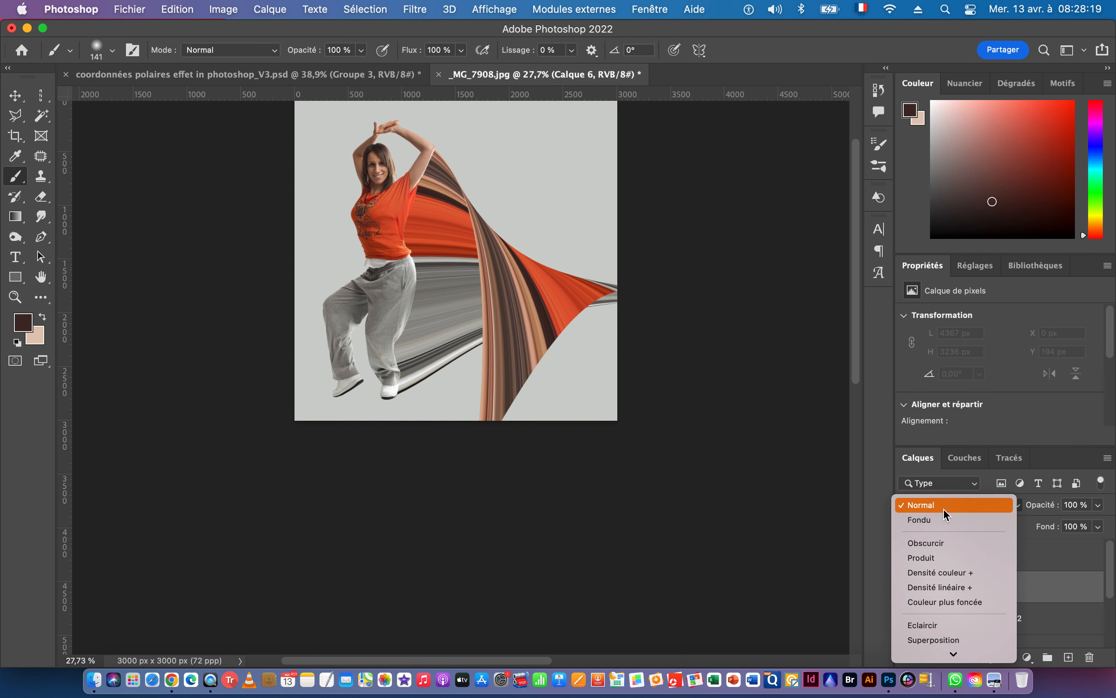
left_click(936, 557)
right_click(1012, 593)
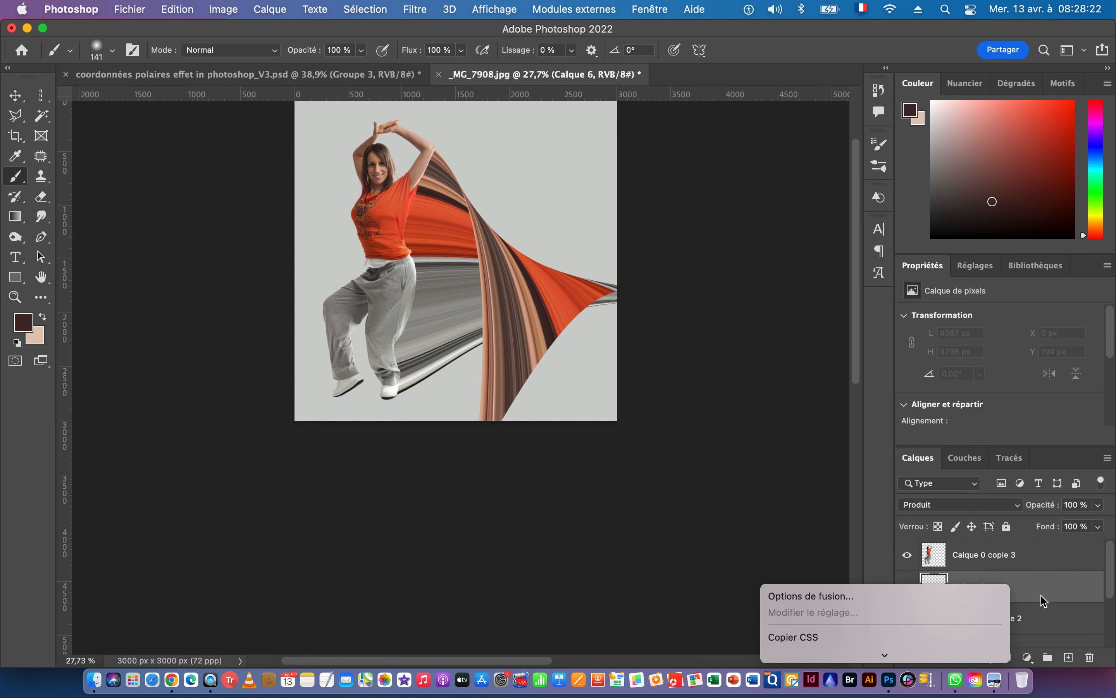
mouse_move(902, 660)
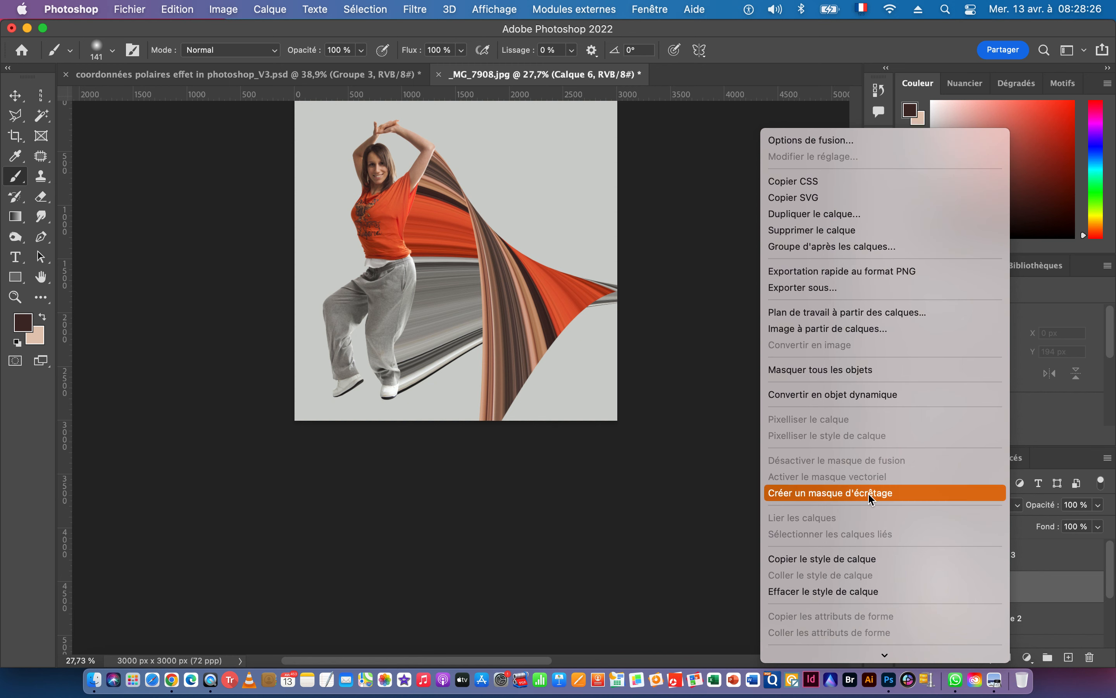
left_click(869, 491)
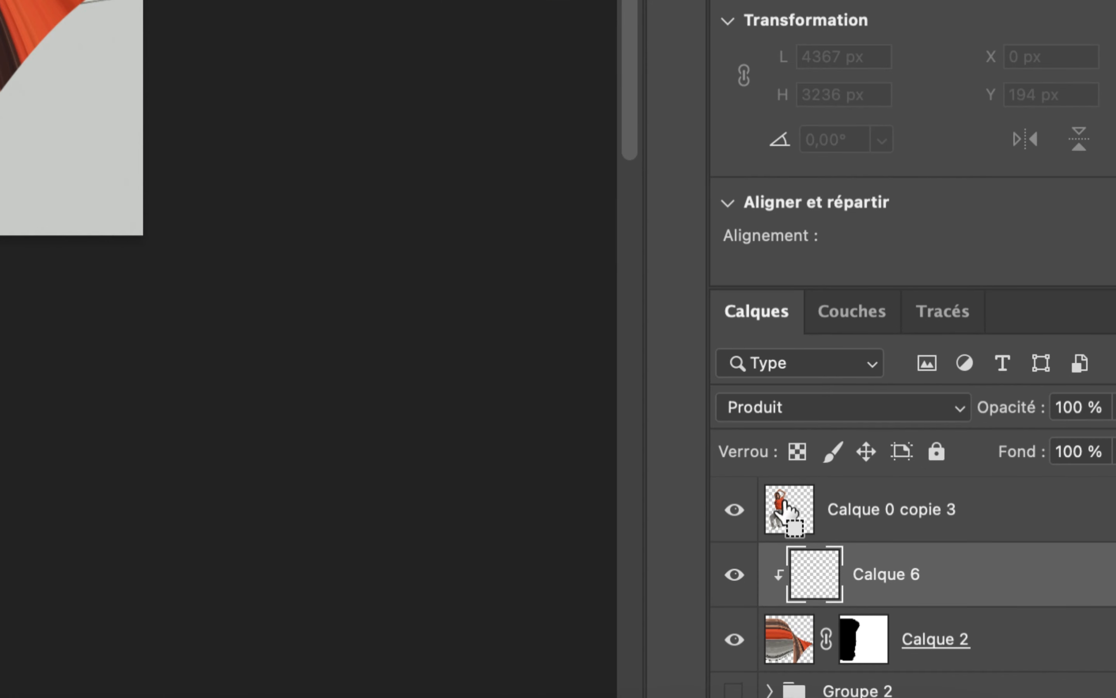
- Load the dancer's outline from Calque 0 copie 3 as a selection and fill it with the foreground colour on Calque 6
left_click(786, 508, "super")
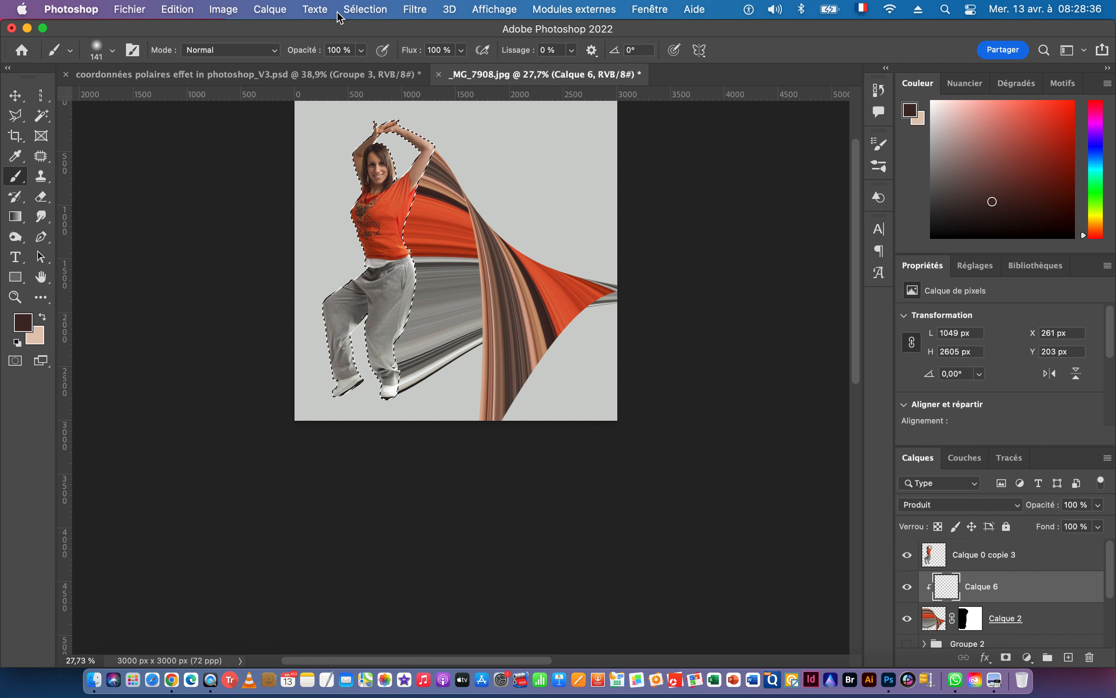
left_click(177, 10)
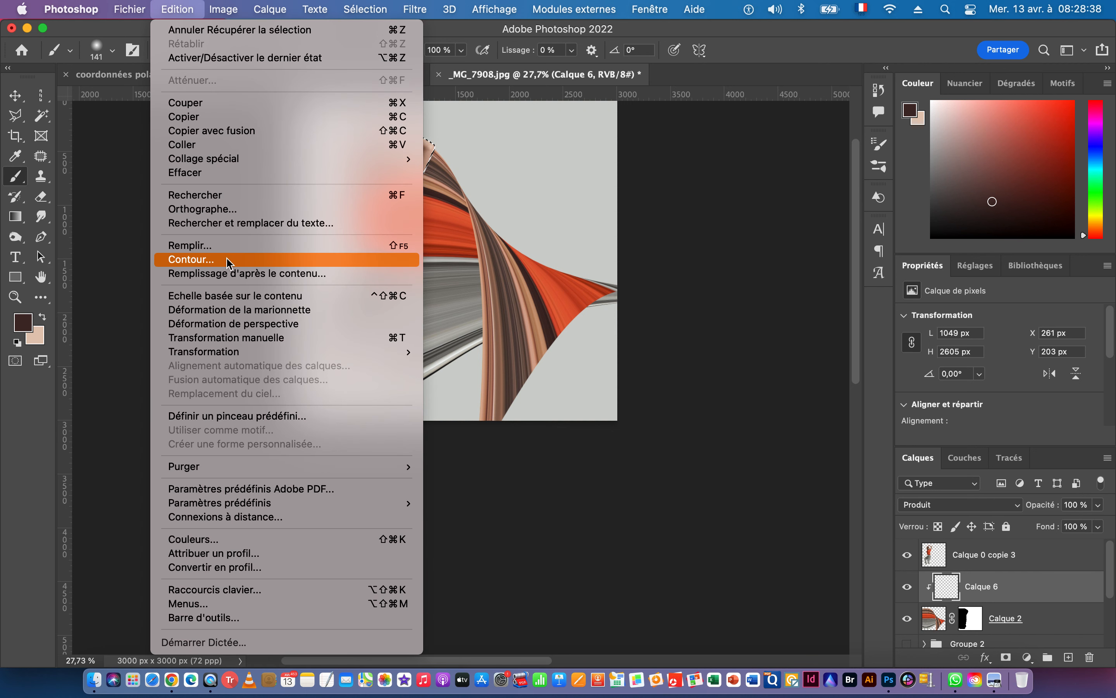
left_click(255, 249)
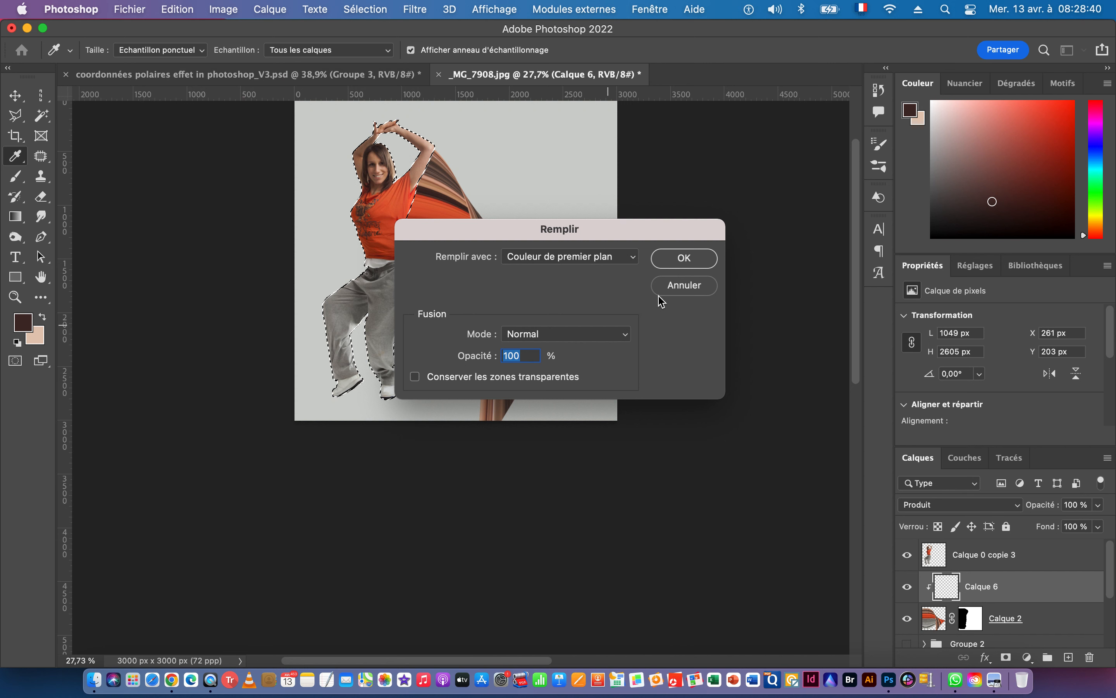
left_click(678, 258)
key("b")
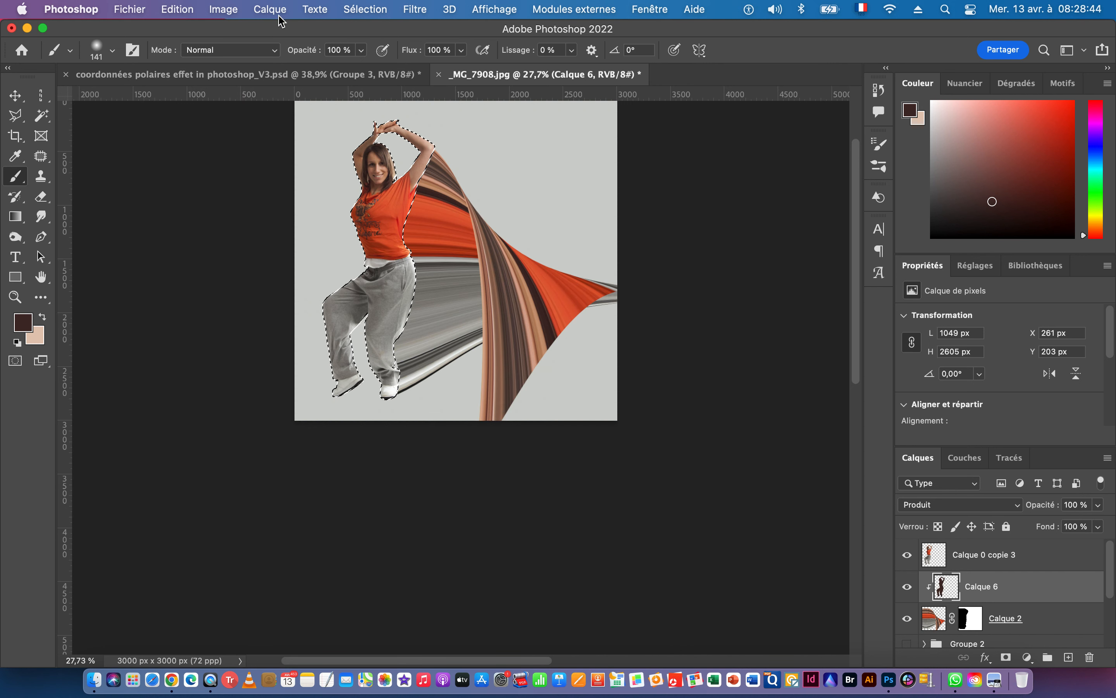
- Deselect the dancer's outline and apply the last-used Gaussian blur (Flou gaussien) to the filled silhouette on Calque 6
left_click(366, 10)
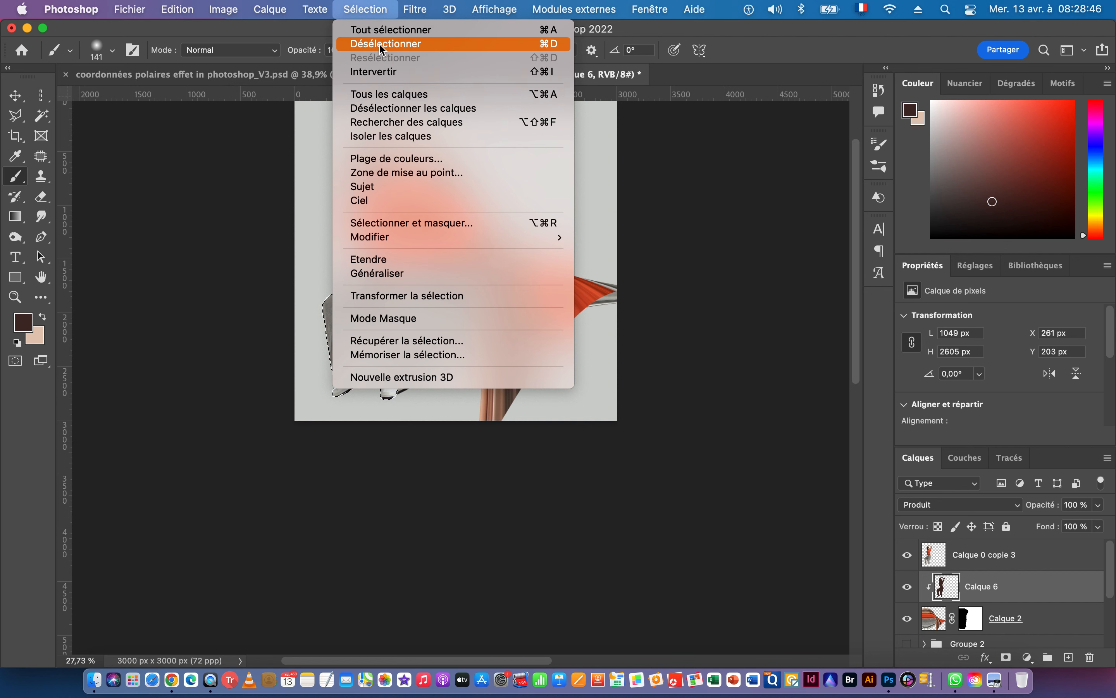
left_click(386, 44)
left_click(415, 9)
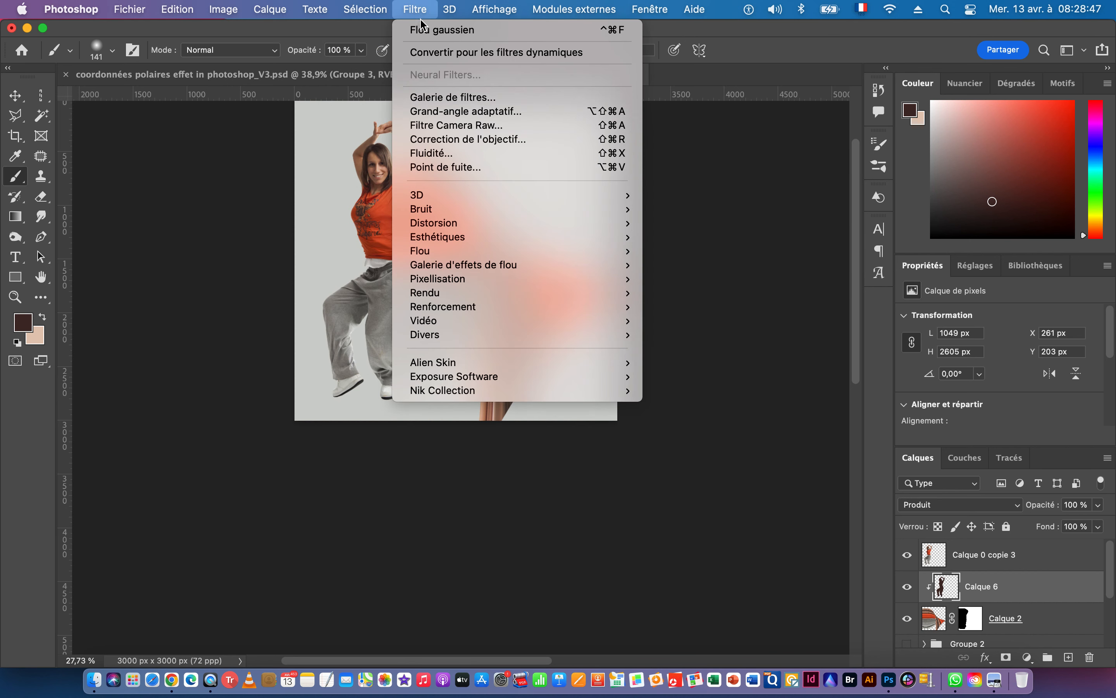
left_click(446, 34)
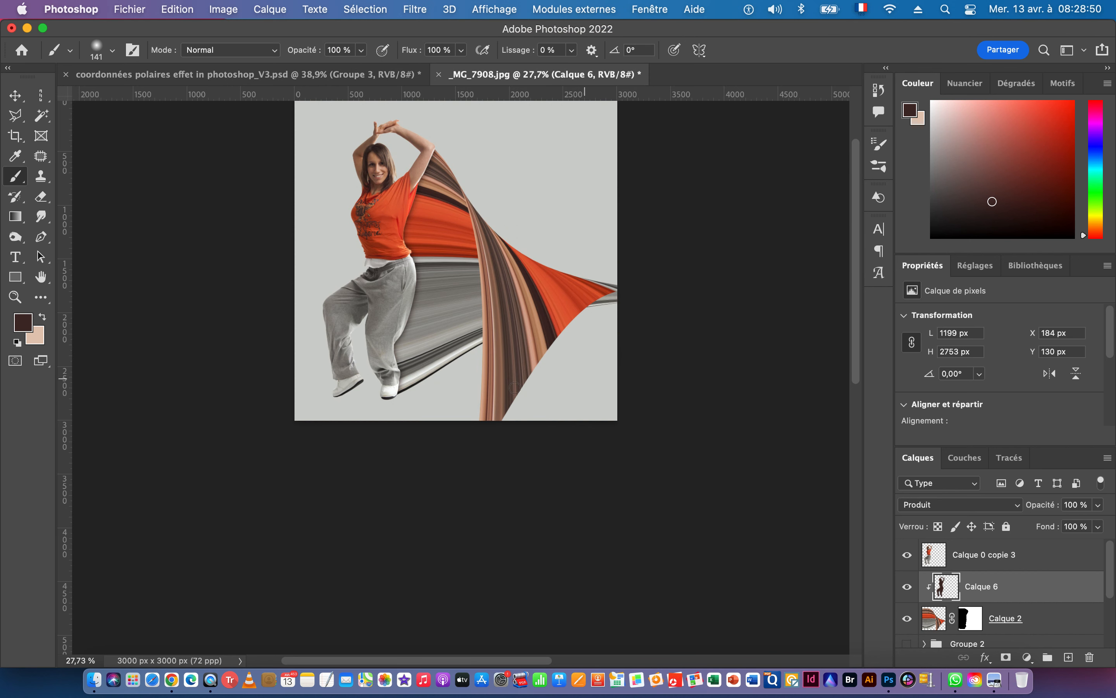
- Warp the blurred silhouette on Calque 6 outward behind the dancer's back so its shadow spreads further onto the stripes
left_click_drag(464, 259, 493, 269)
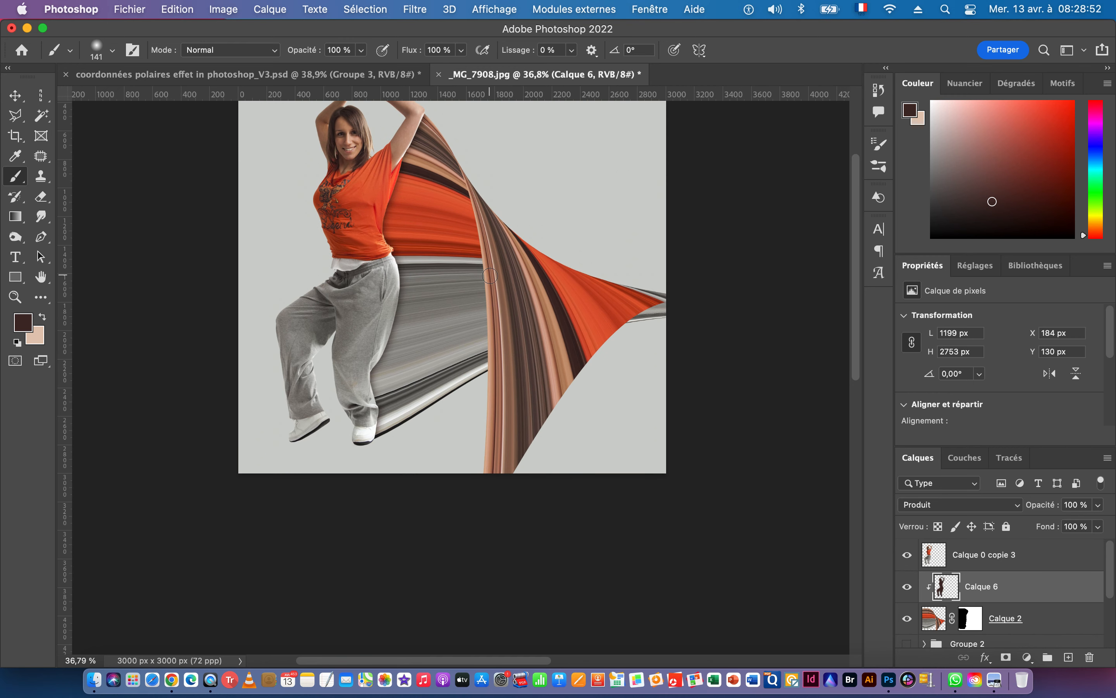
key("super+t")
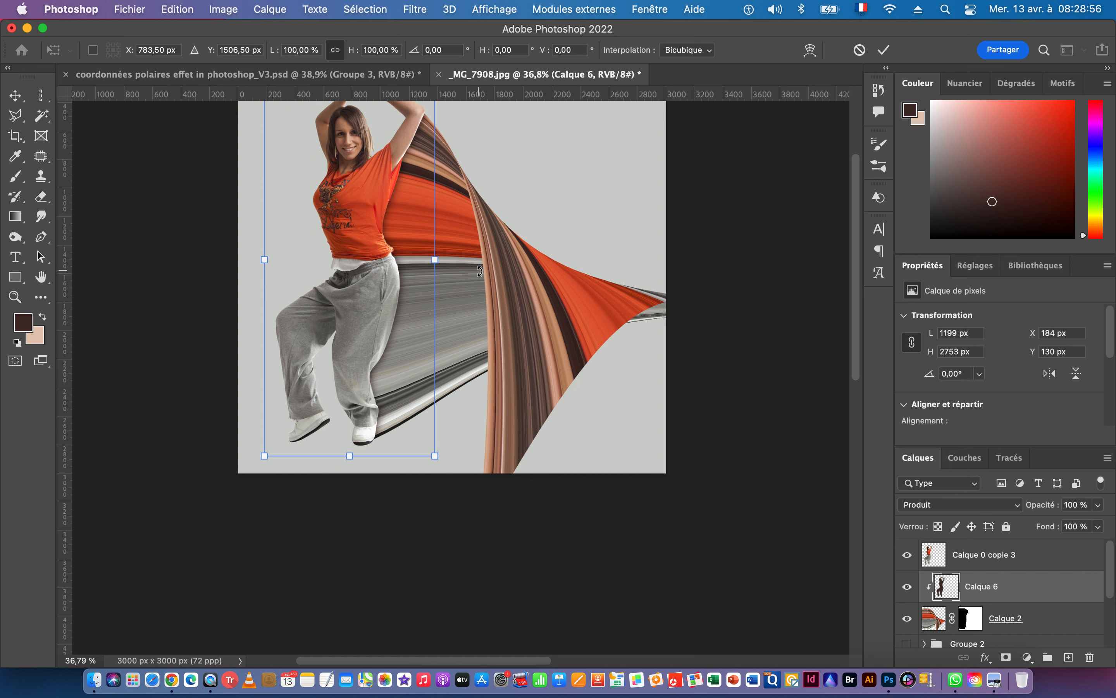
key("Escape")
left_click(177, 10)
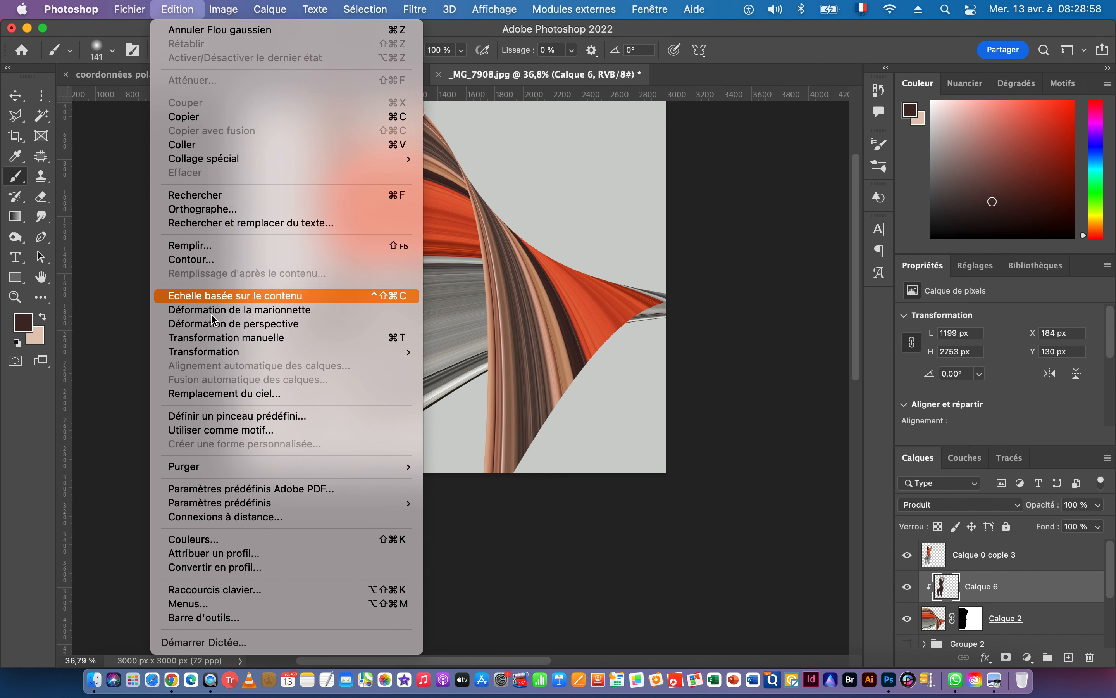
mouse_move(226, 353)
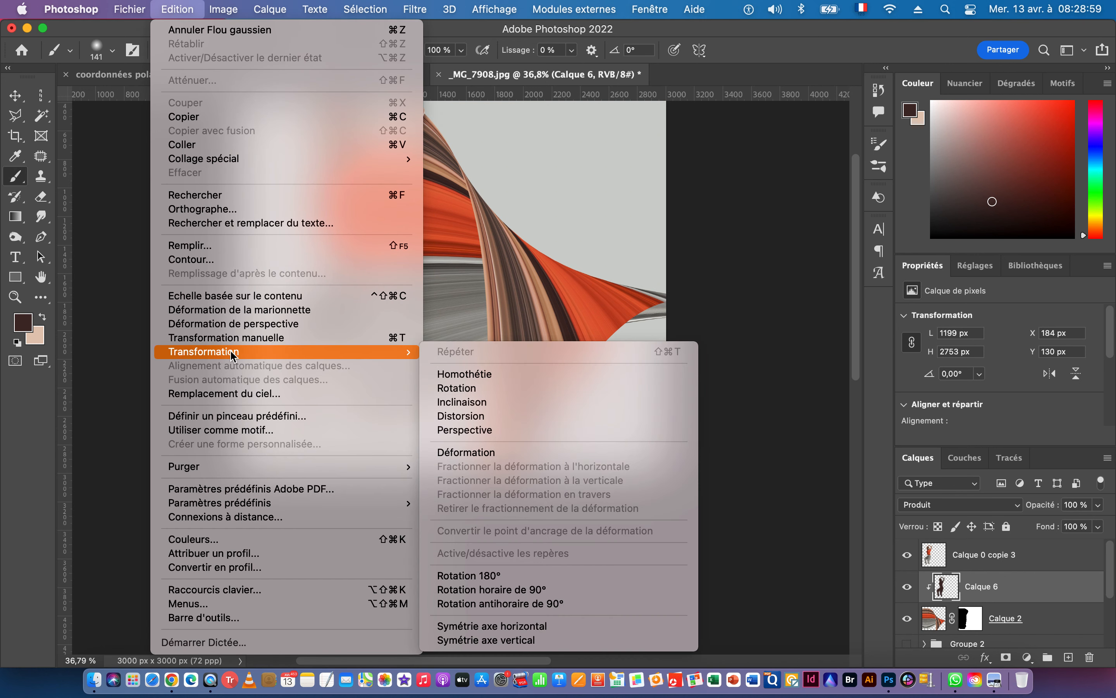
left_click(480, 452)
left_click_drag(412, 254, 421, 259)
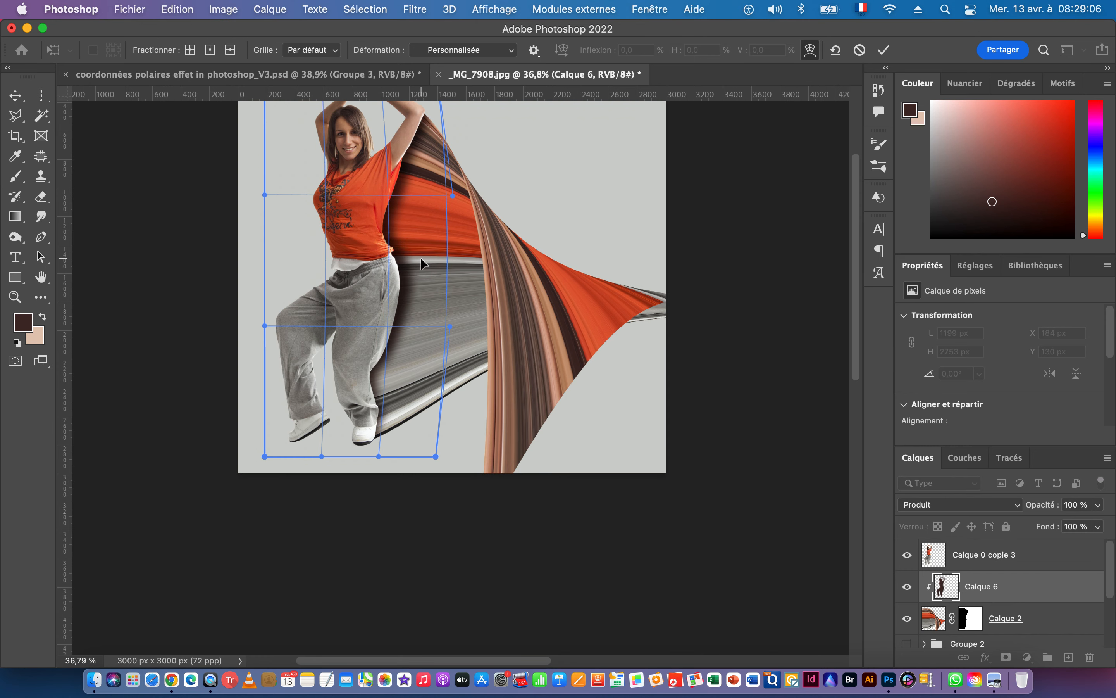
key("Return")
- Lower the opacity of the Calque 6 shadow layer to 63%
key("b")
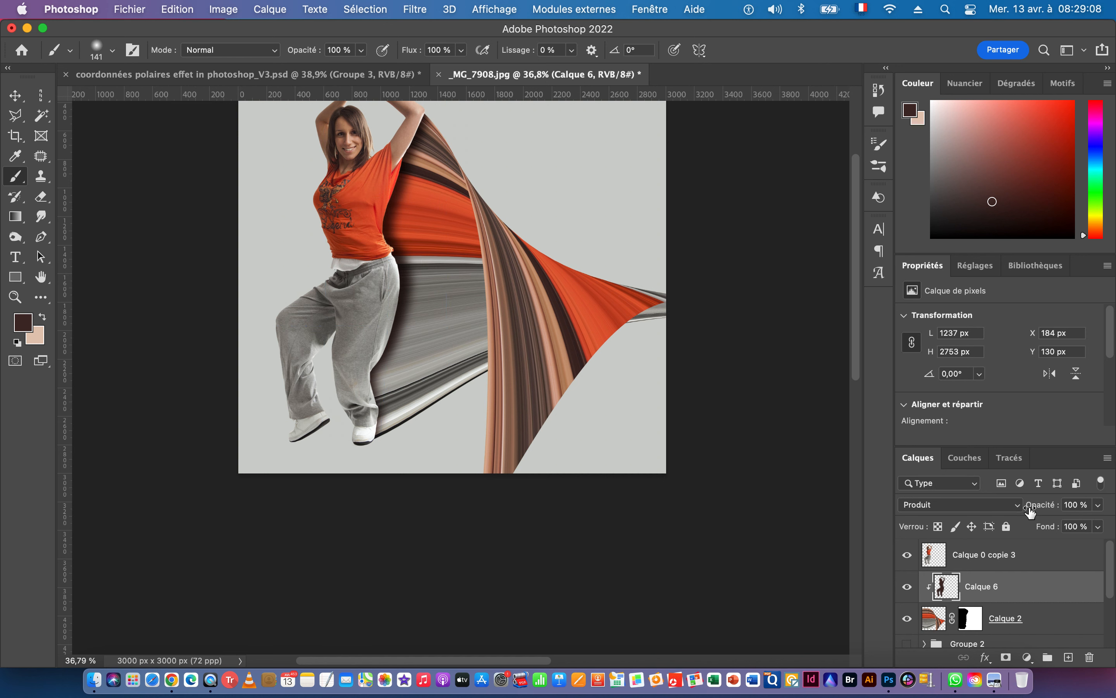
left_click_drag(1039, 507, 1020, 511)
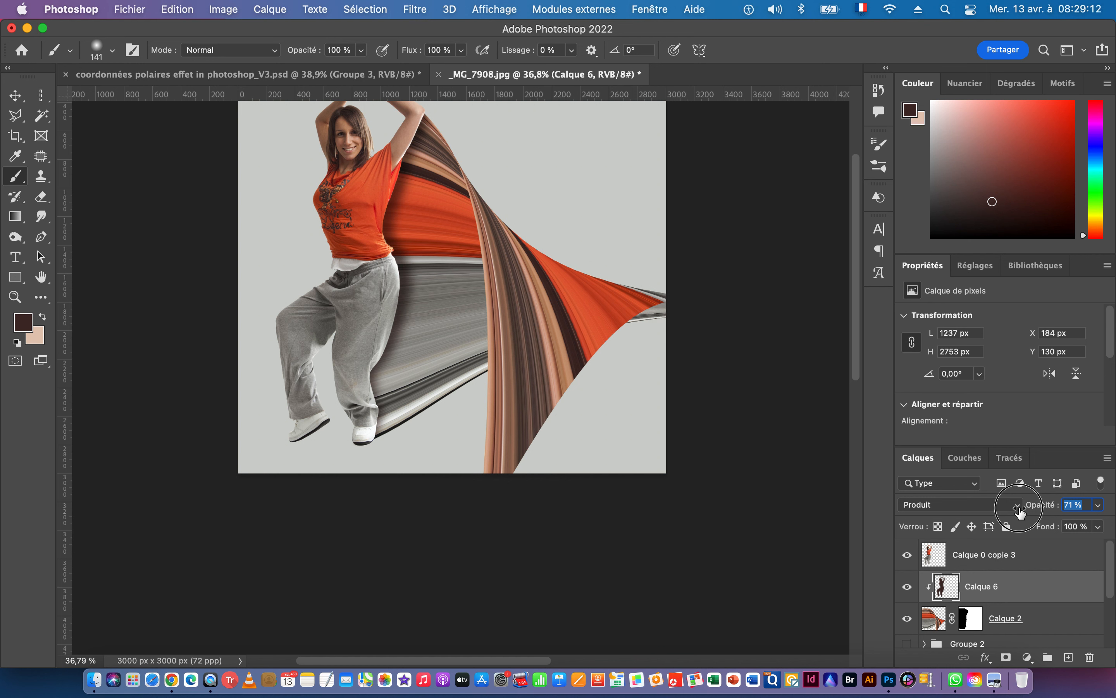
left_click_drag(1021, 512, 938, 506)
- Sample a mid grey from the trouser stripes as the foreground colour
mouse_move(487, 279)
left_mouse_down()
mouse_move(374, 304)
mouse_move(422, 305)
left_mouse_up()
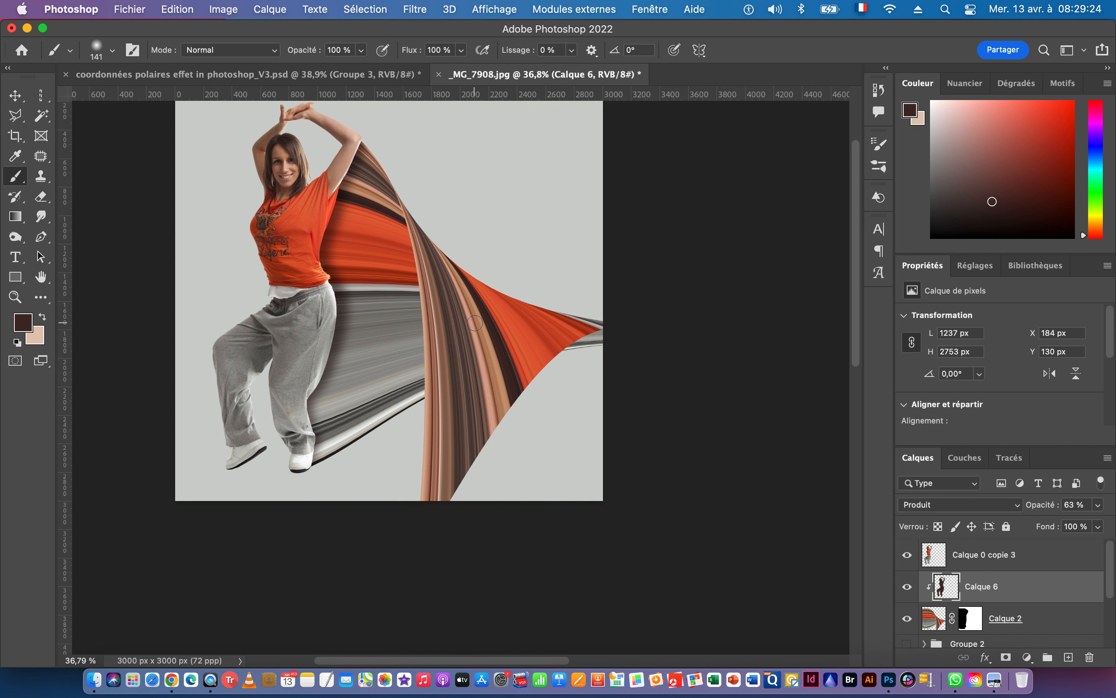
left_click_drag(466, 347, 500, 347)
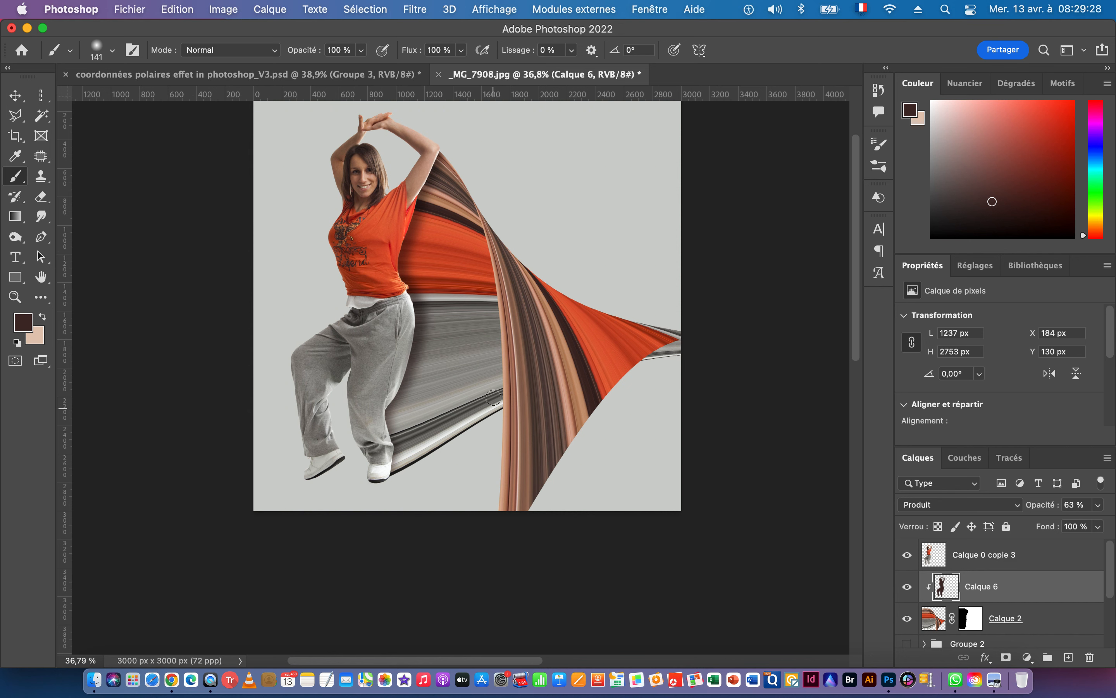
mouse_move(485, 291)
left_mouse_down()
mouse_move(510, 292)
mouse_move(478, 347)
mouse_move(475, 337)
left_mouse_up()
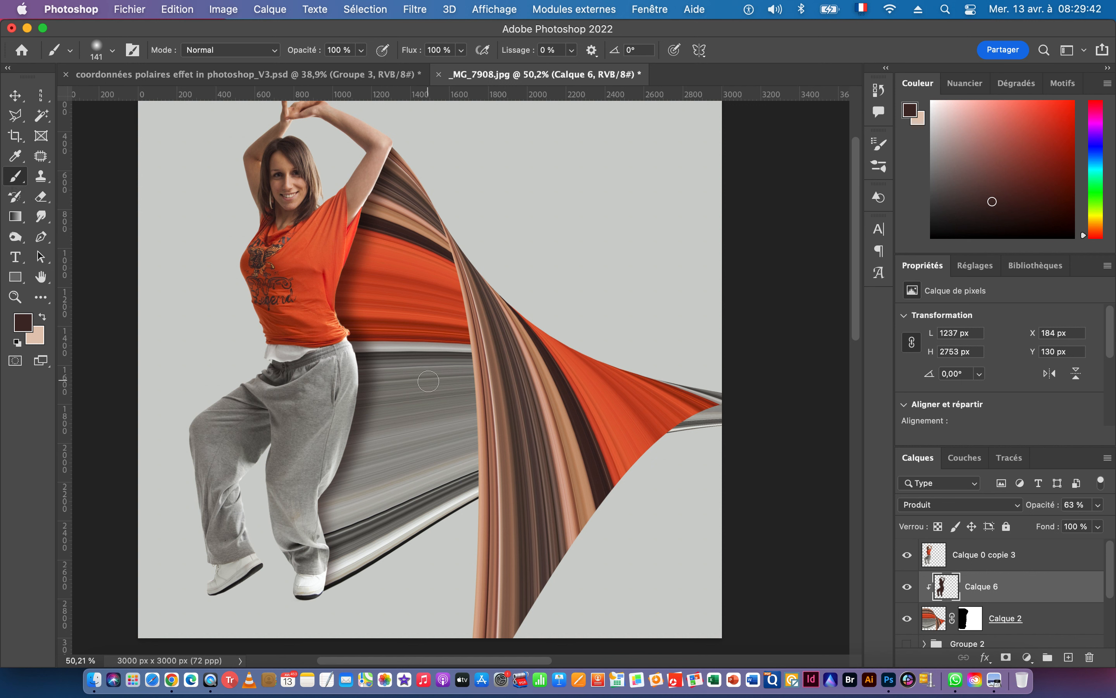
left_click(15, 156)
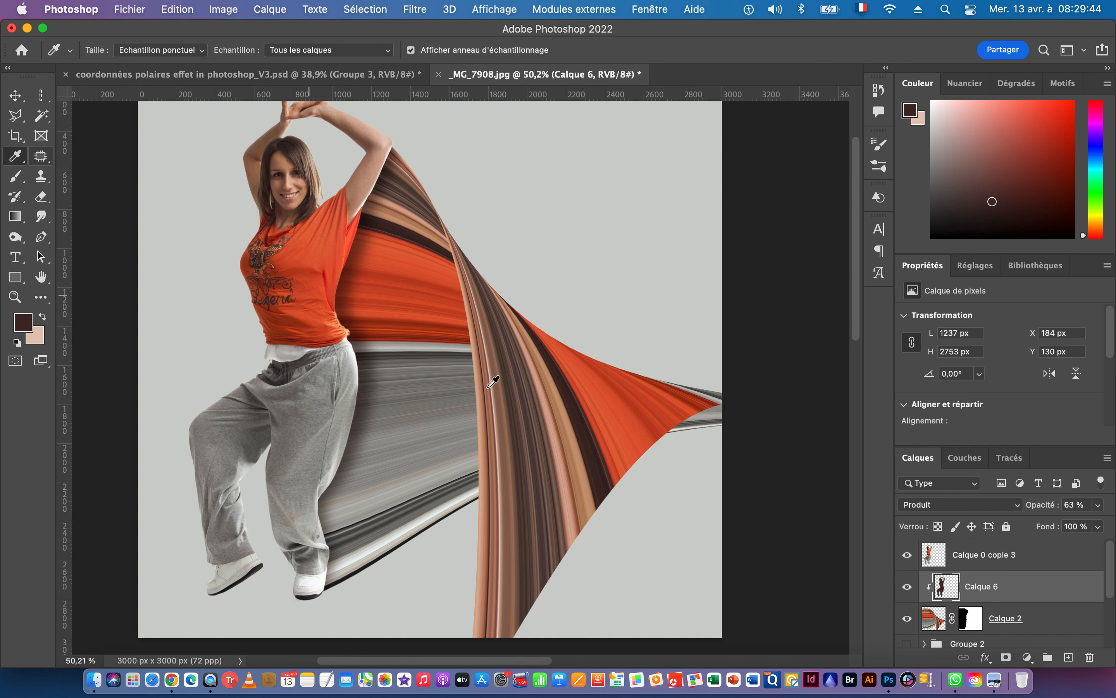
left_click(434, 378)
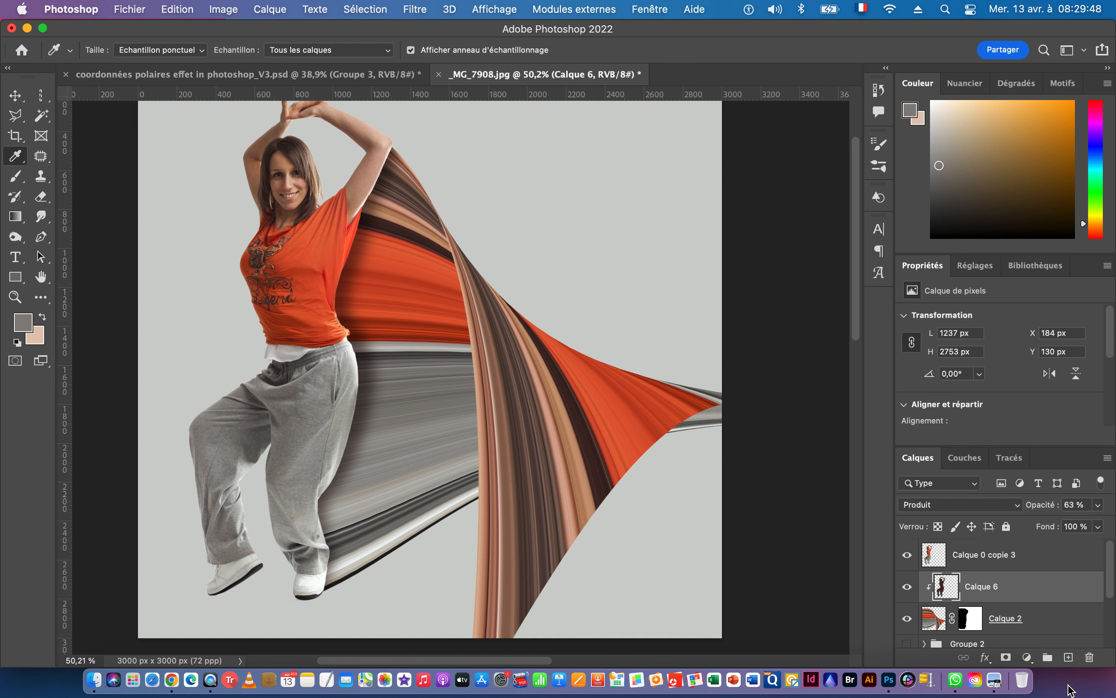
- Add a new layer above Calque 6, clip it to the stripes, and set its blend mode to Produit
left_click(1069, 657)
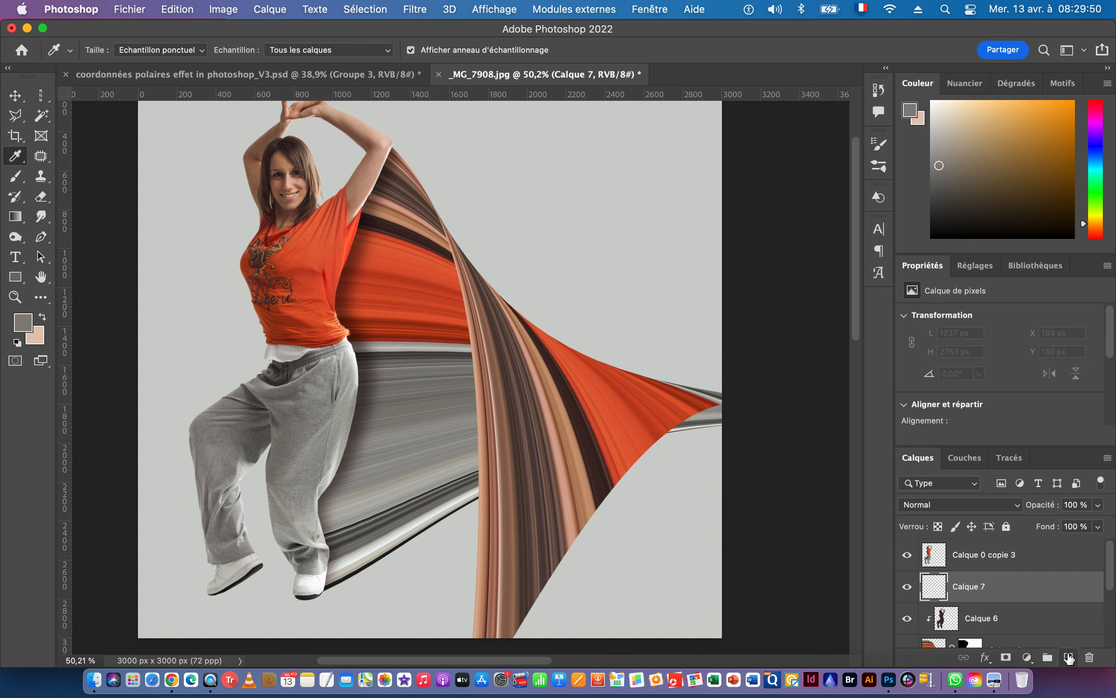
left_click(1011, 599, "alt")
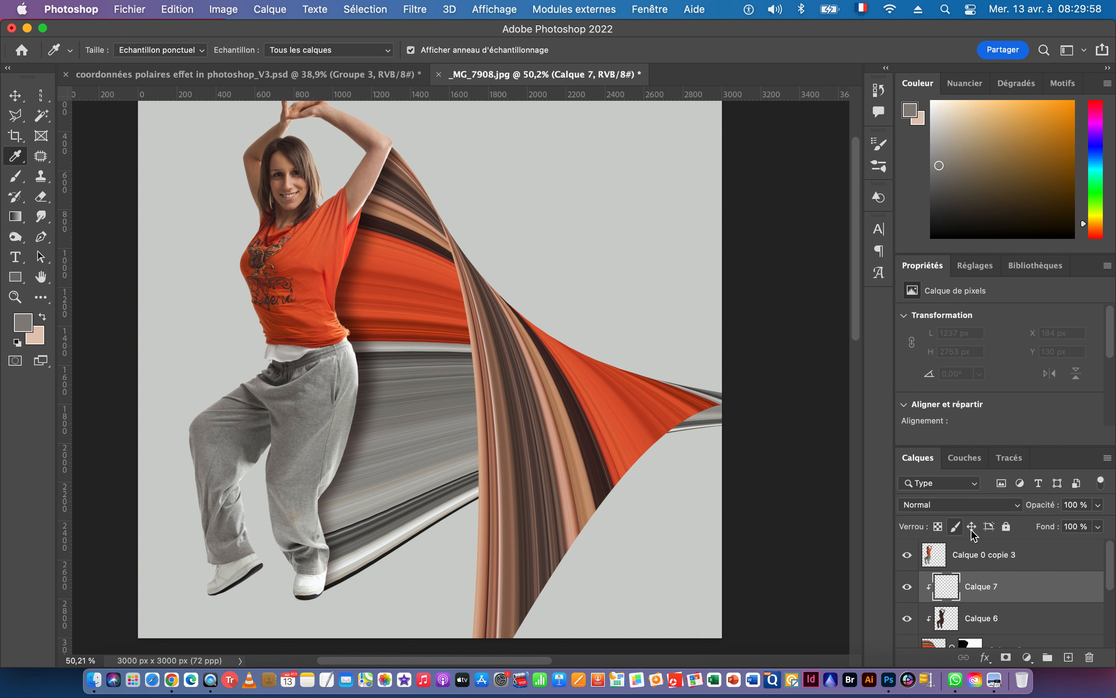
left_click(1022, 600, "alt")
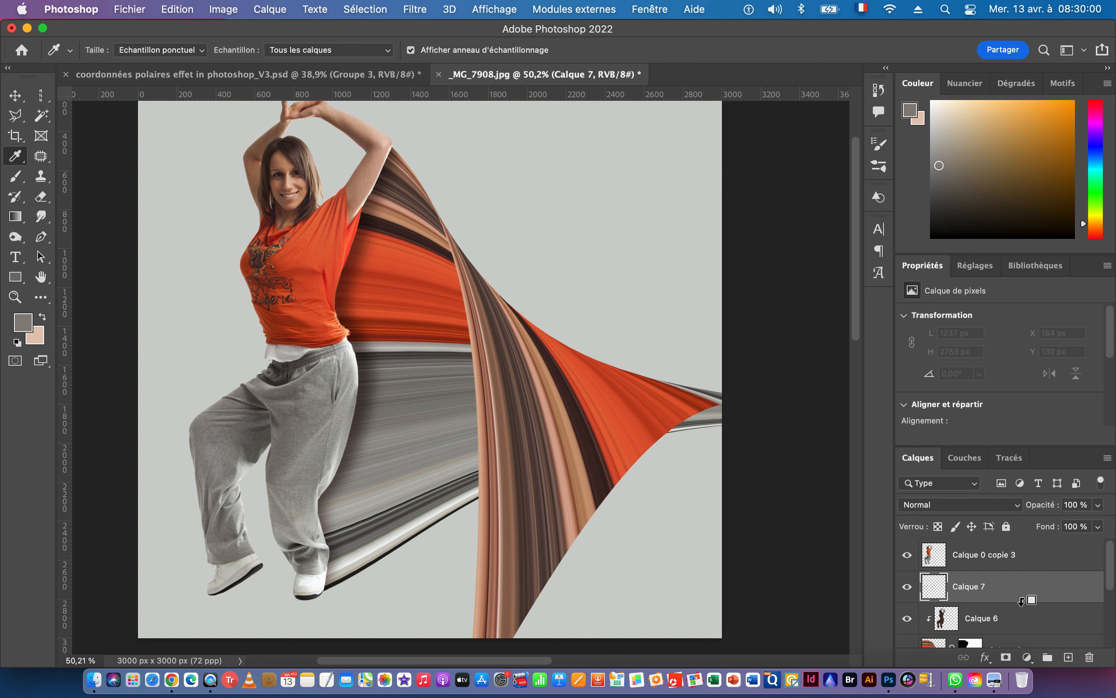
left_click(1021, 600, "alt")
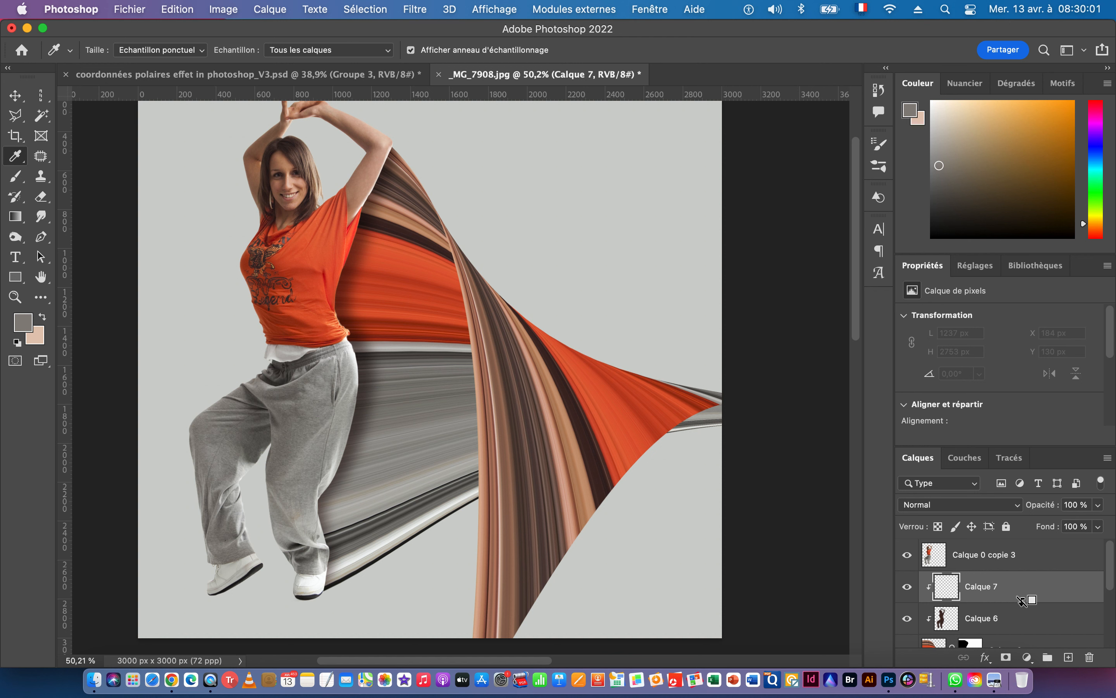
left_click(954, 508)
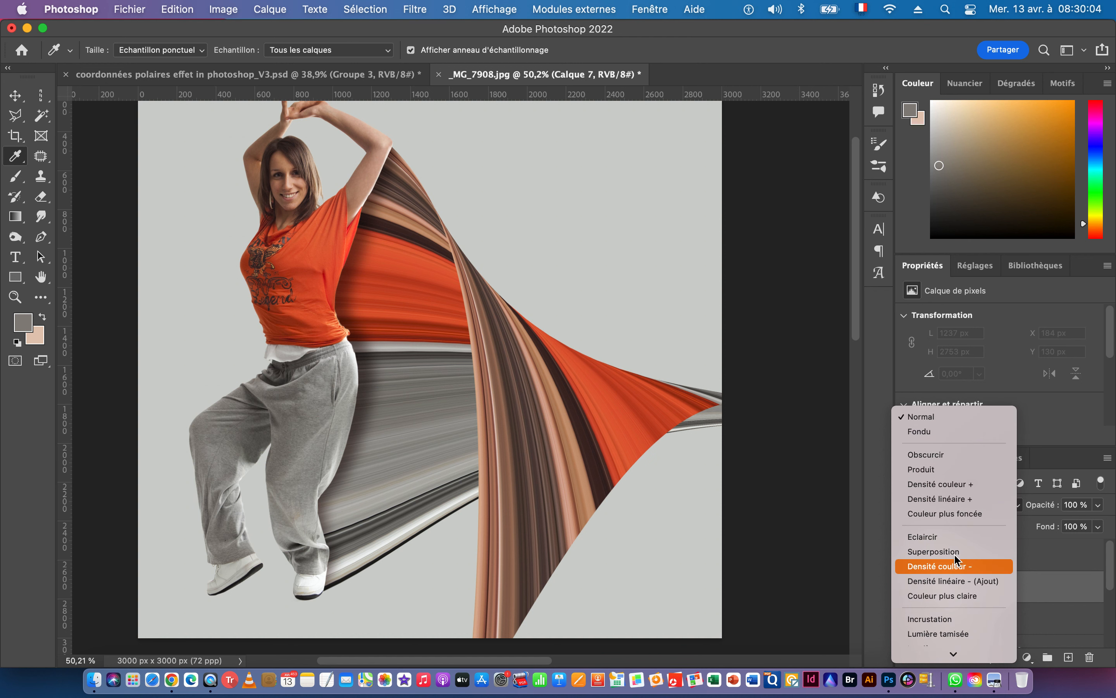
left_click(937, 469)
- Paint grey shading on Calque 7 along the stripes' twist and narrow end with a soft 412 px brush at 50% opacity
left_click(20, 182)
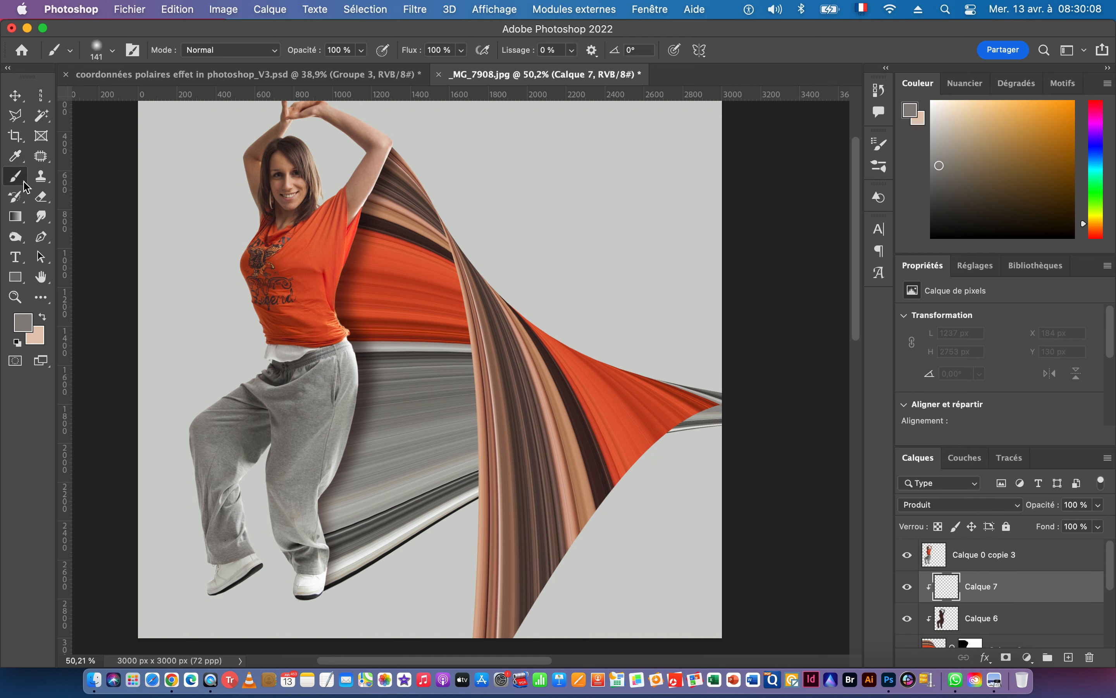
left_click_drag(406, 312, 436, 317)
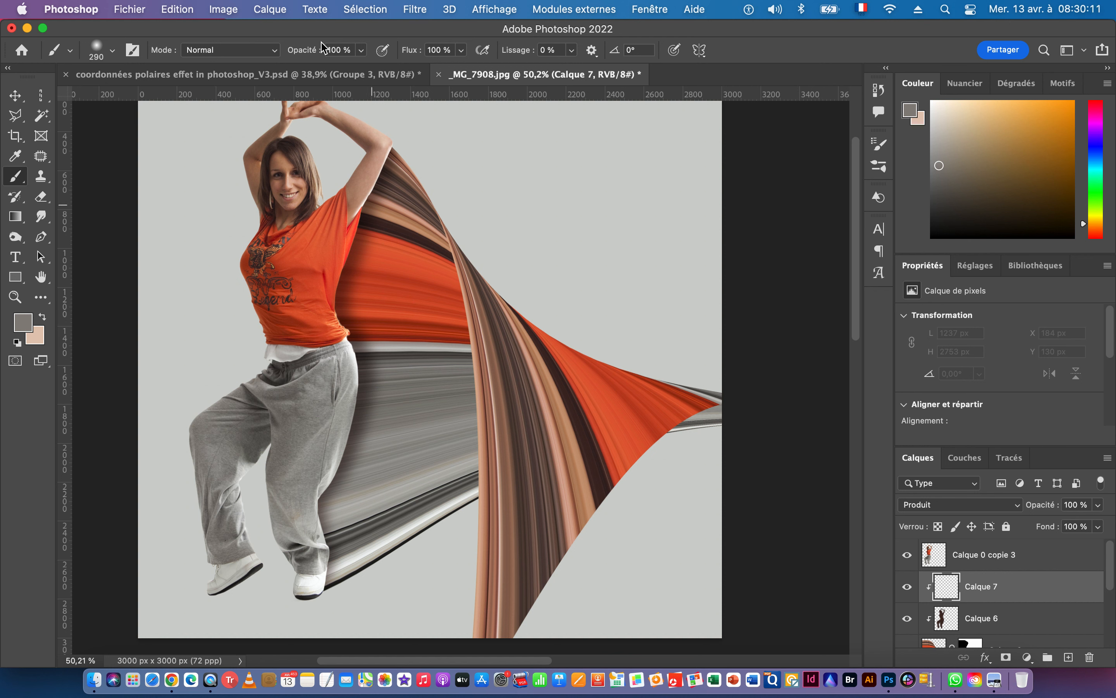
left_click(352, 50)
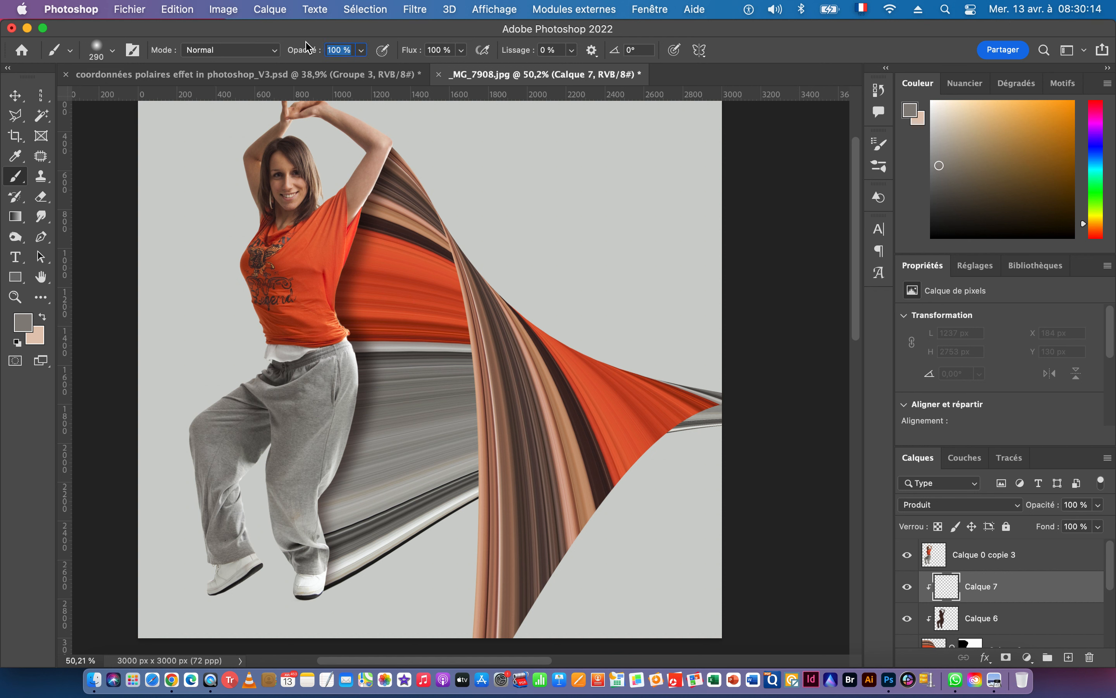
type("5")
right_click(419, 253)
left_click_drag(589, 286, 596, 287)
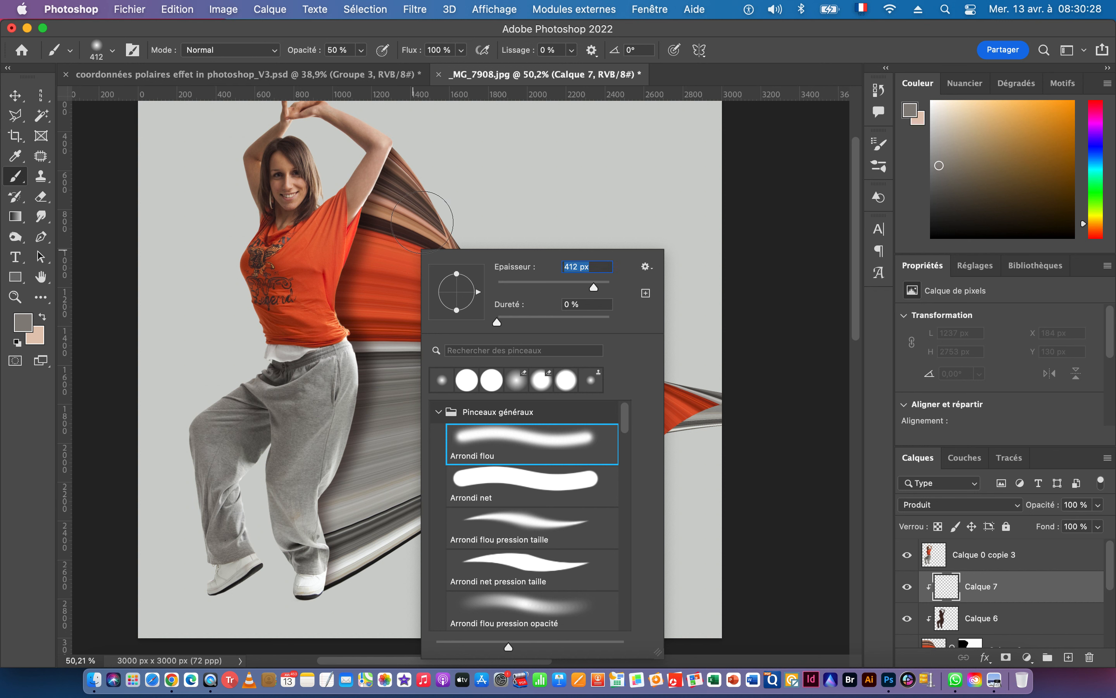
key("Return")
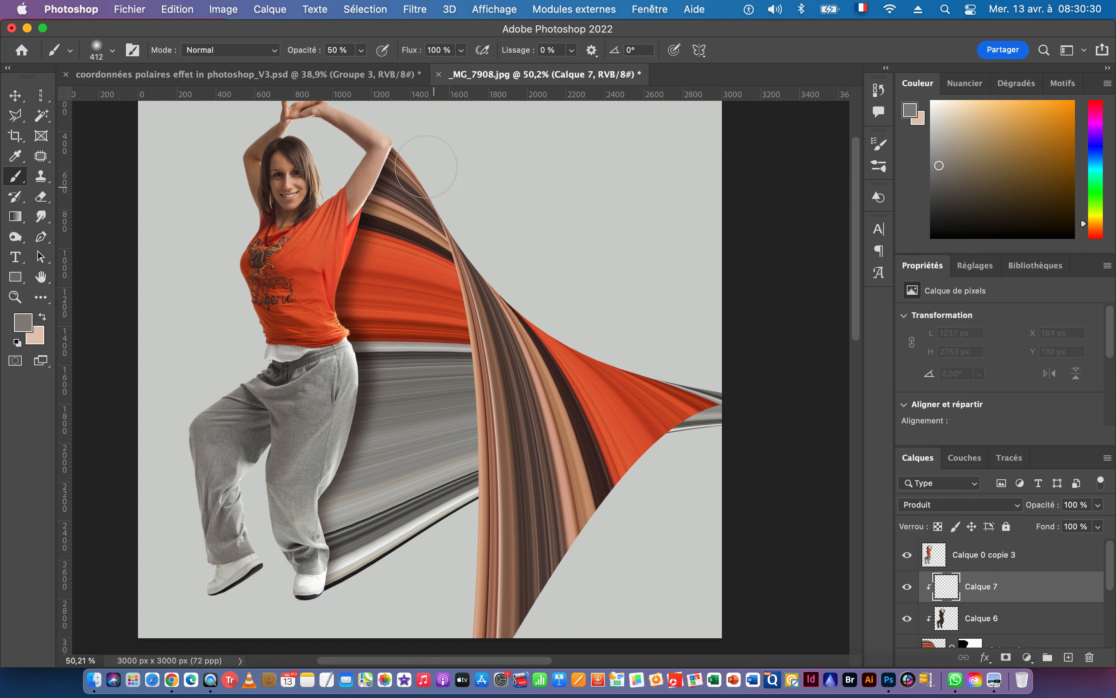
mouse_move(423, 149)
left_mouse_down()
mouse_move(466, 295)
mouse_move(477, 425)
mouse_move(456, 536)
mouse_move(428, 586)
mouse_move(481, 352)
mouse_move(456, 104)
left_mouse_up()
left_click_drag(467, 215, 526, 480)
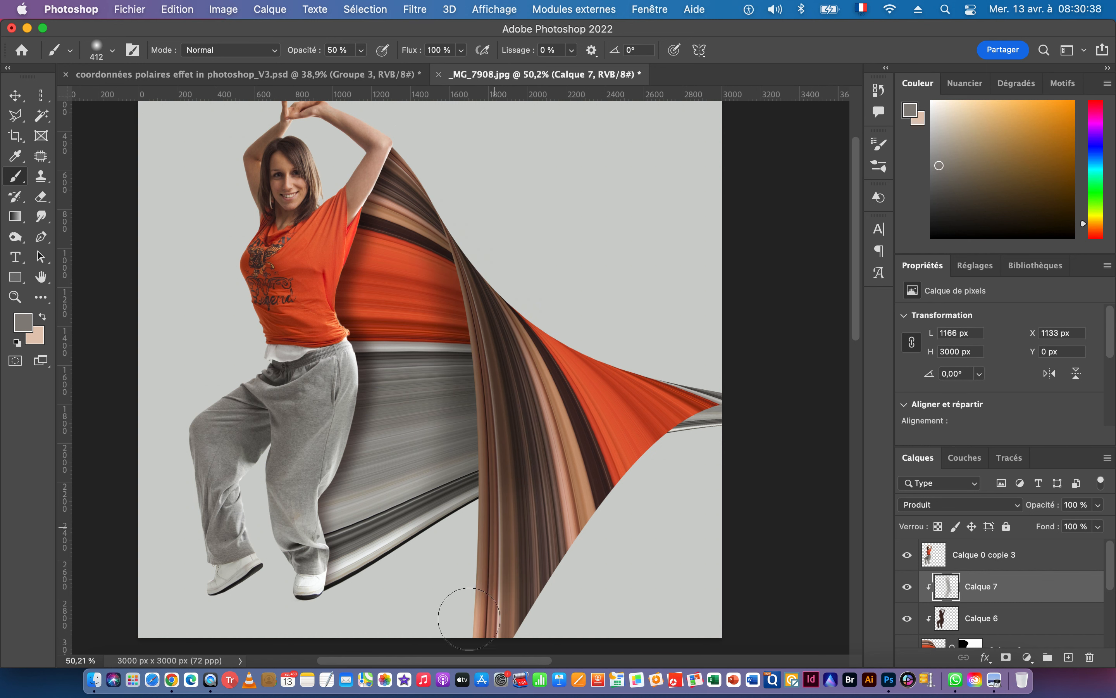
mouse_move(686, 380)
left_mouse_down()
mouse_move(626, 407)
mouse_move(711, 387)
mouse_move(641, 409)
mouse_move(706, 390)
mouse_move(642, 409)
mouse_move(702, 389)
mouse_move(640, 411)
left_mouse_up()
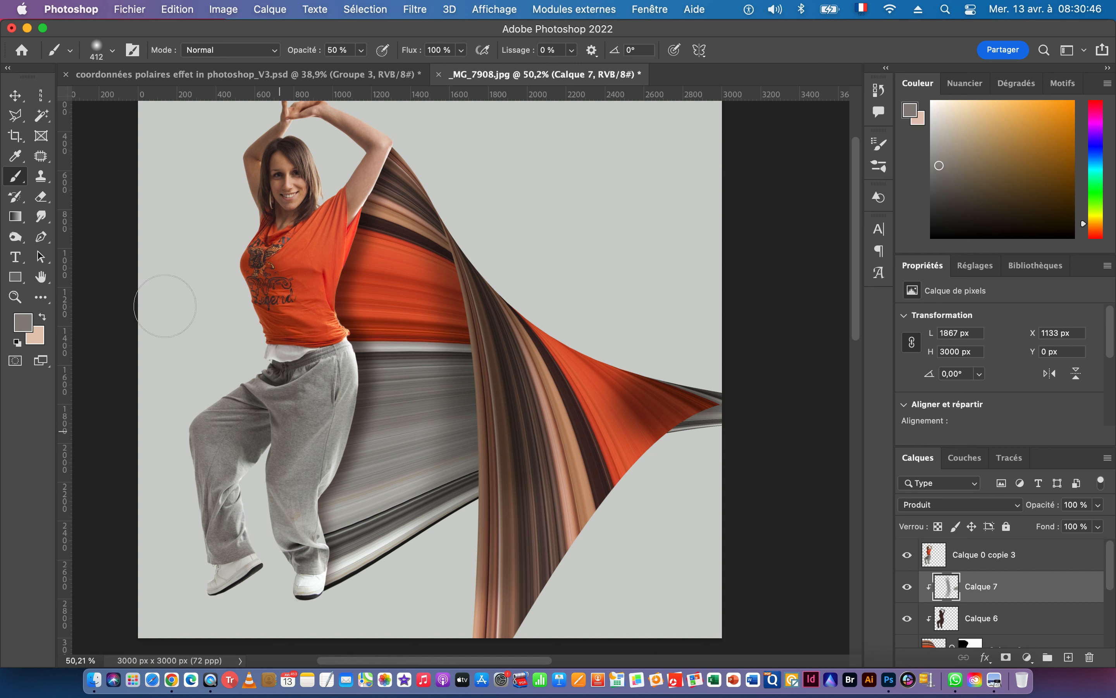
- Add a mask to Calque 7 and paint black over the front fold with a 282 px Arrondi net brush at 100% opacity
left_click(1008, 659)
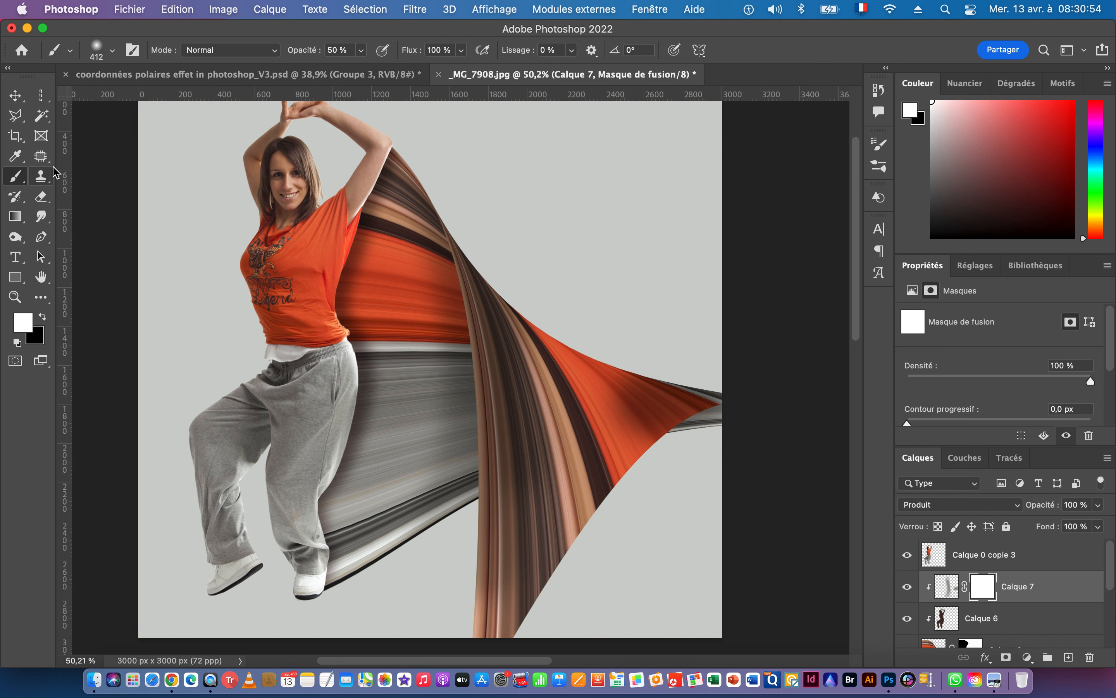
left_click(43, 318)
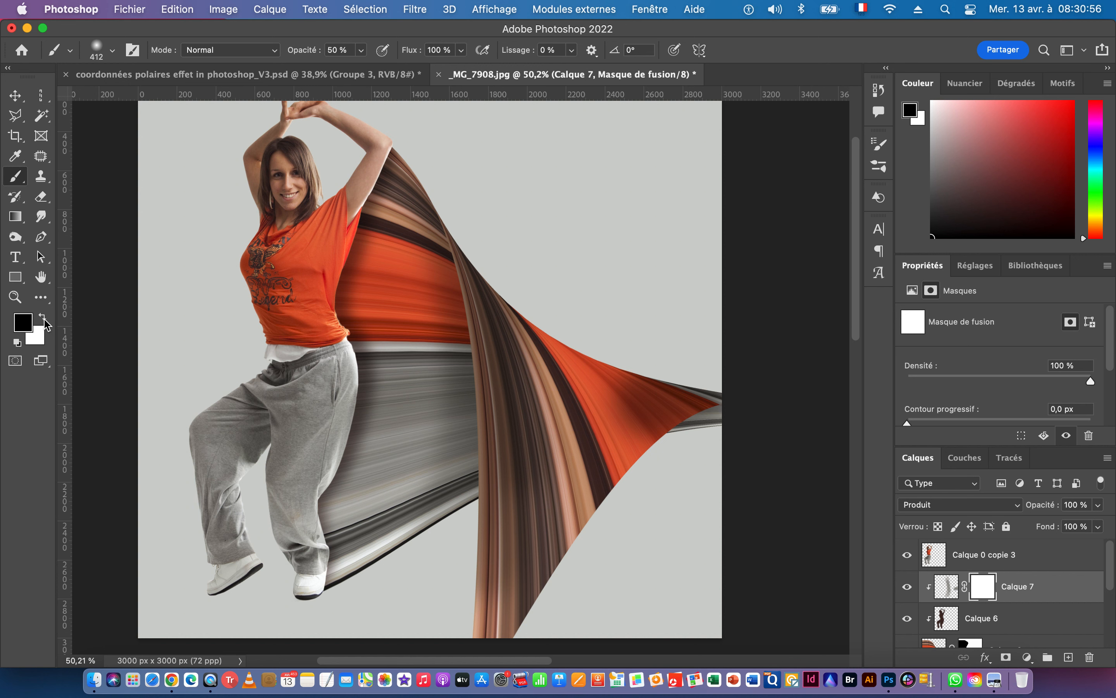
right_click(214, 201)
left_click(315, 428)
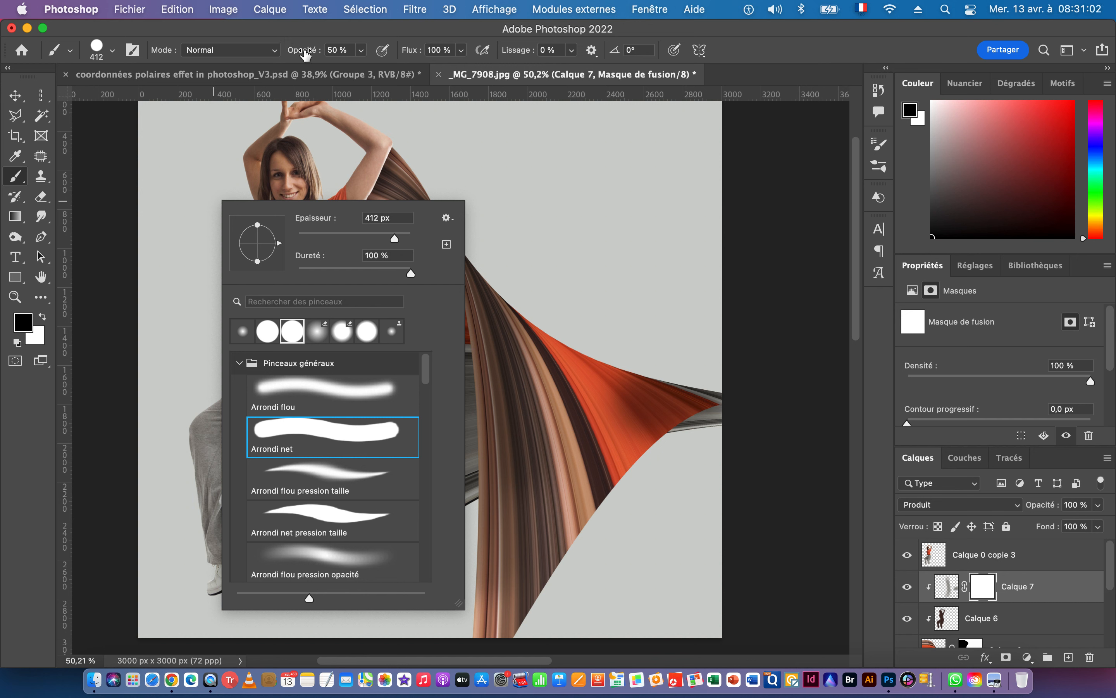
left_click_drag(306, 55, 430, 72)
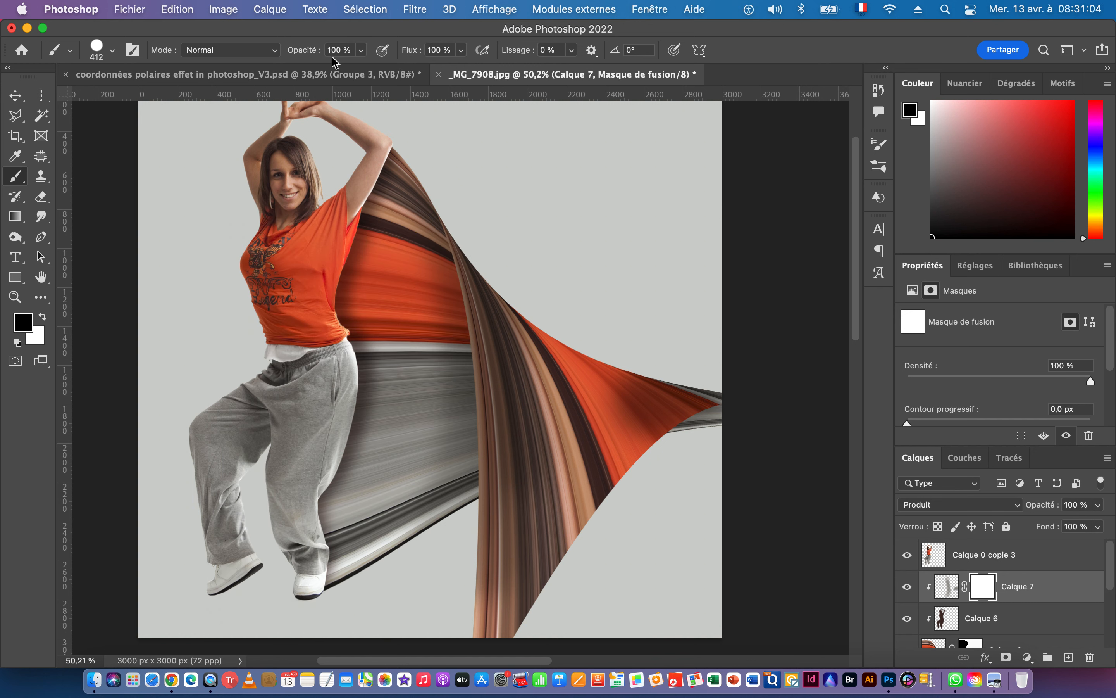
left_click_drag(463, 285, 437, 285)
mouse_move(458, 183)
left_mouse_down()
mouse_move(541, 485)
mouse_move(556, 603)
mouse_move(554, 338)
mouse_move(612, 482)
mouse_move(602, 410)
mouse_move(687, 369)
mouse_move(722, 367)
mouse_move(683, 383)
mouse_move(720, 377)
left_mouse_up()
- Mask out the leftover dark shading on the orange stripes near the narrow end of the twist
left_click_drag(718, 437, 802, 411)
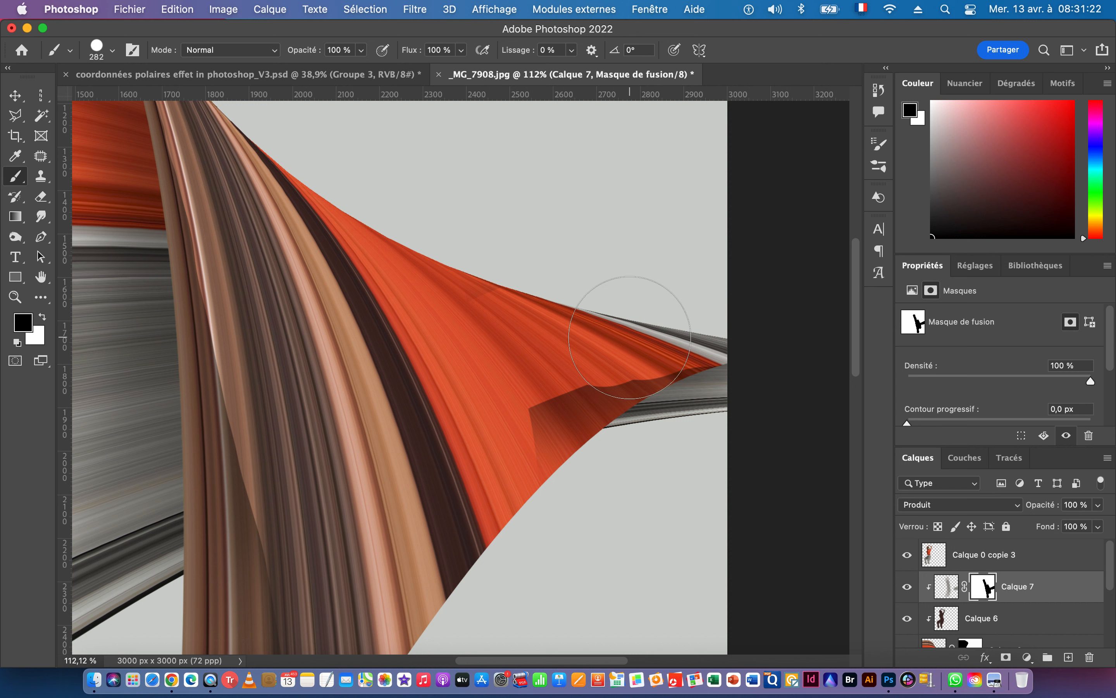
left_click(628, 337)
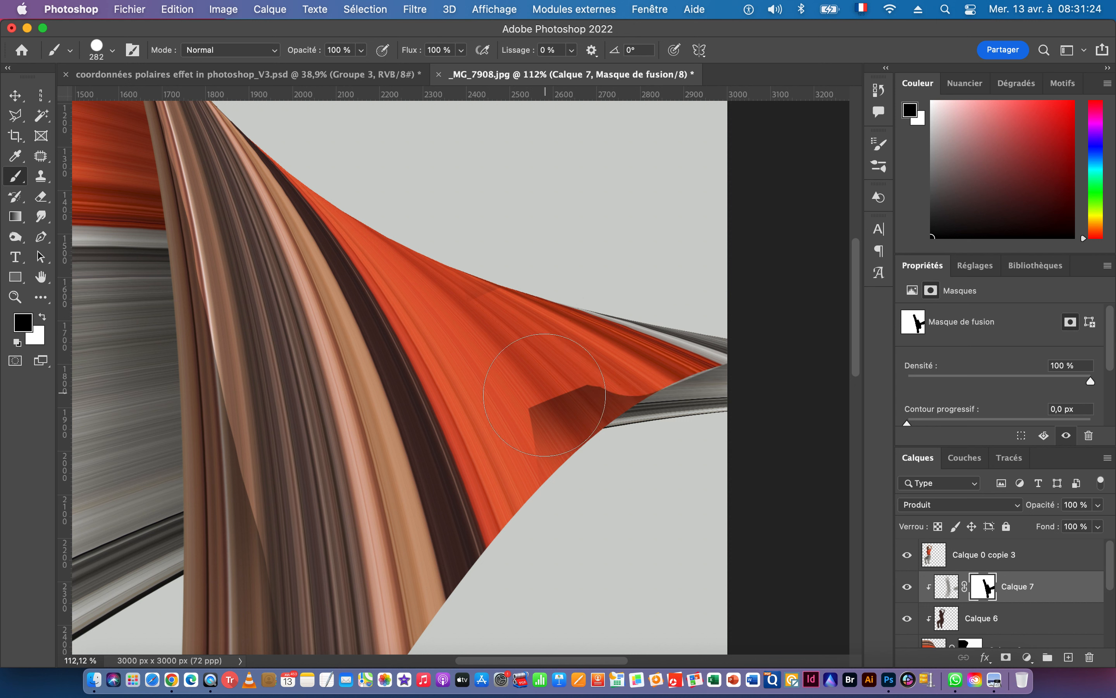
left_click(546, 395)
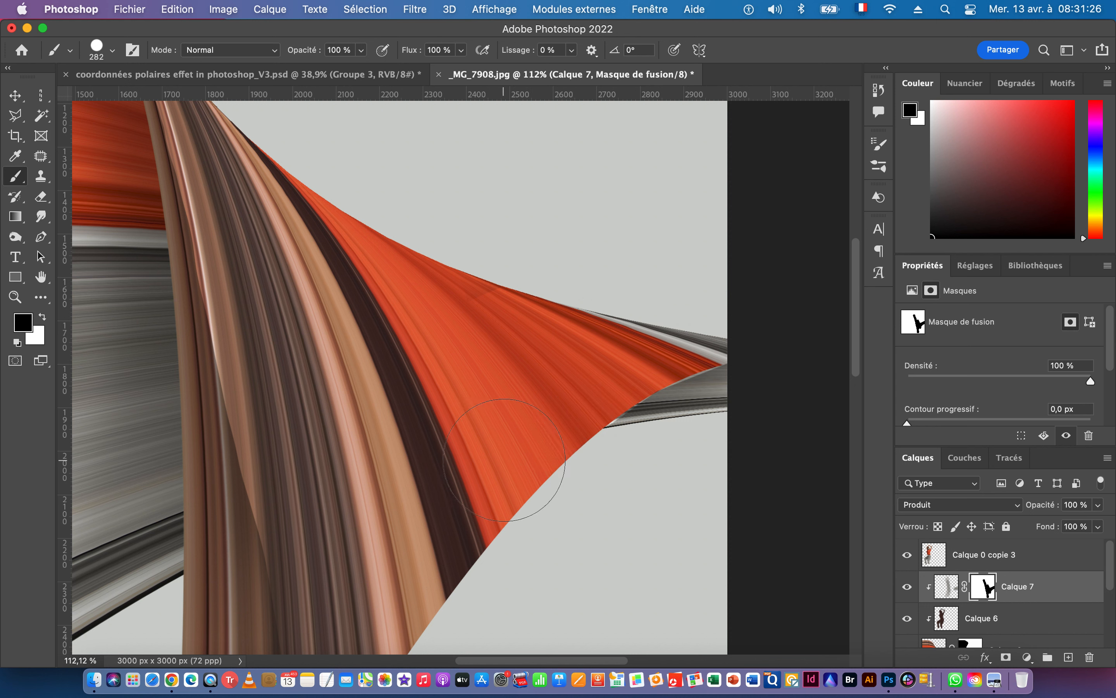
- Restore the Calque 7 shadow under the orange fold's edge at the narrow end by painting white on the mask with a 53 px brush
scroll(762, 411, "up", 5)
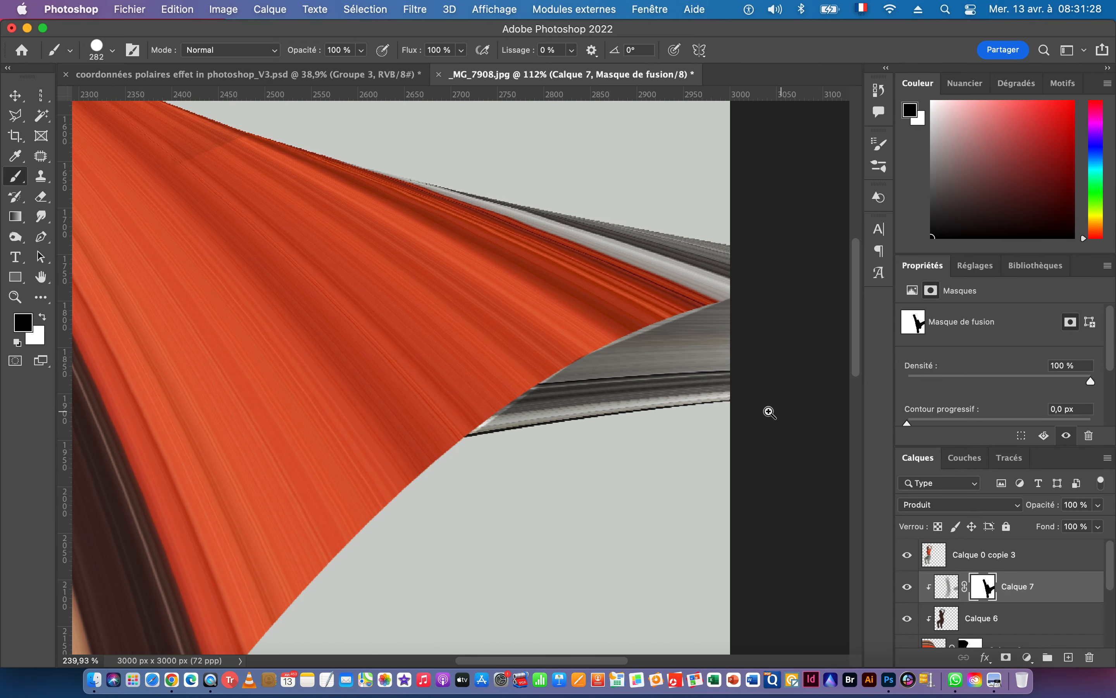
right_click(533, 347)
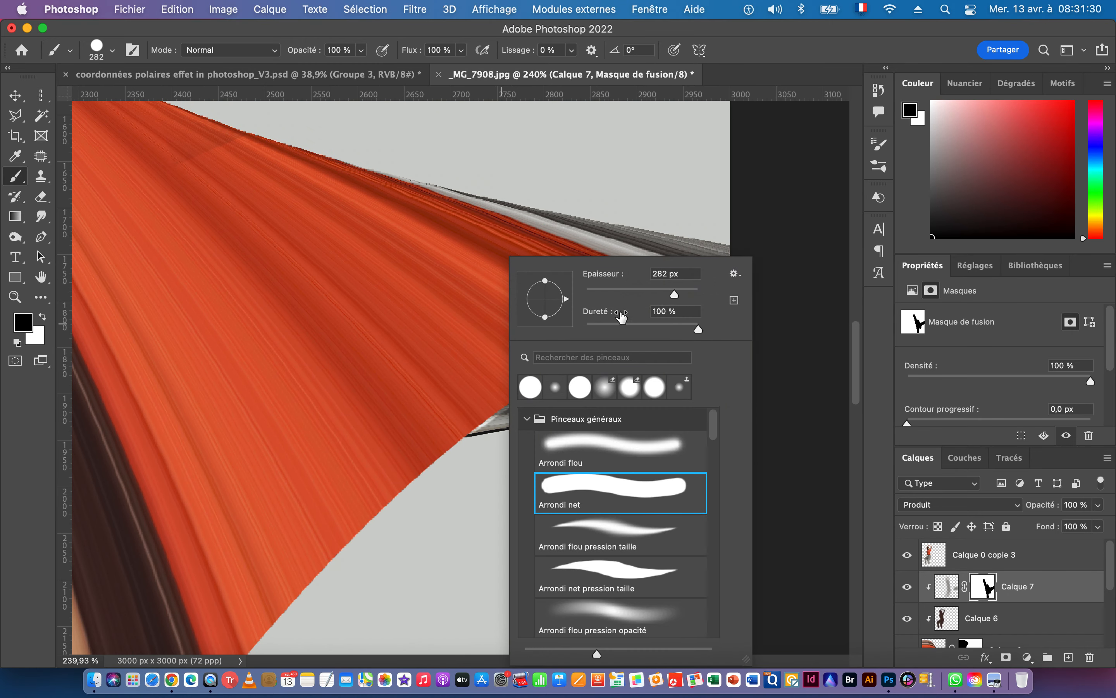
left_click_drag(667, 299, 614, 296)
left_click(364, 27)
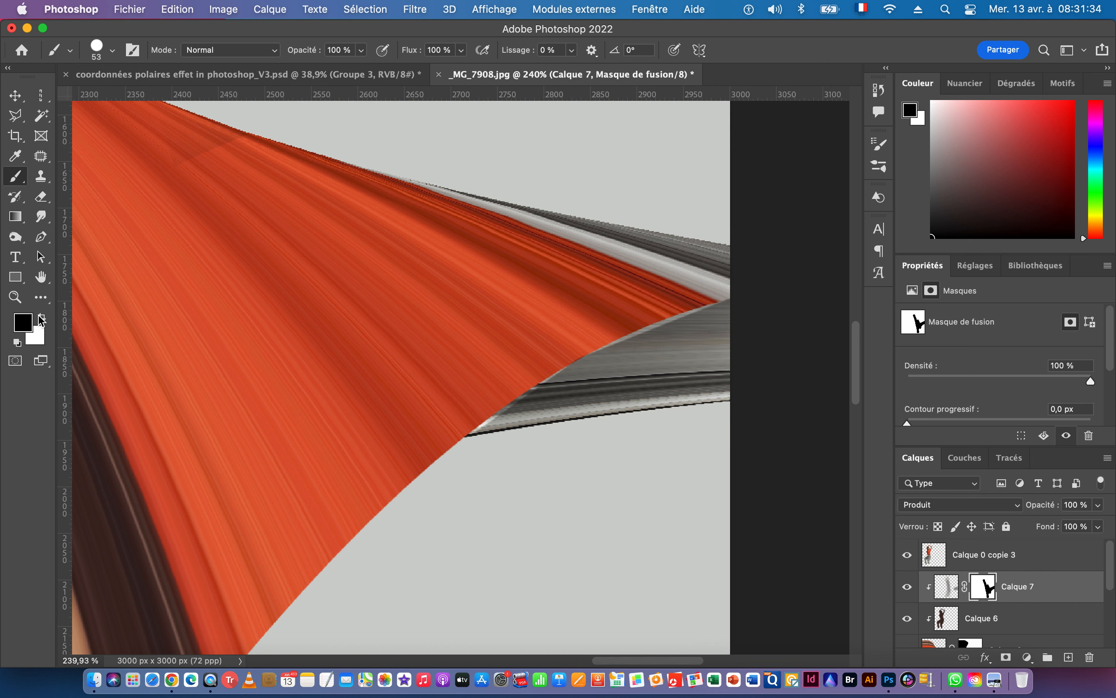
left_click(41, 318)
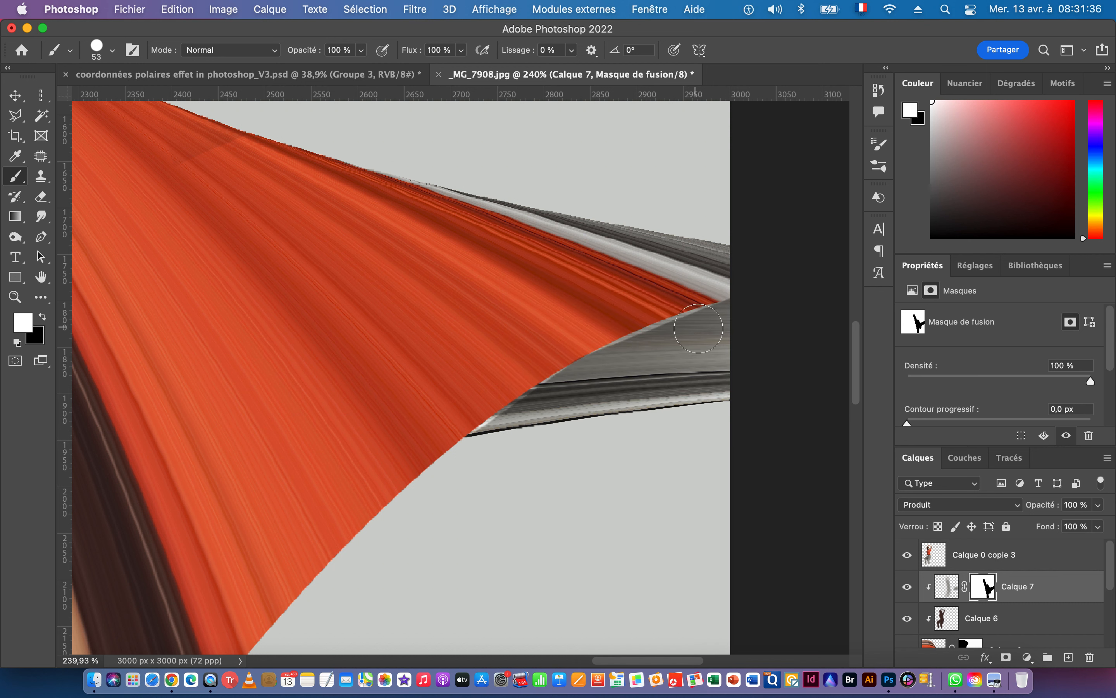
mouse_move(720, 327)
left_mouse_down()
mouse_move(557, 397)
mouse_move(454, 470)
left_mouse_up()
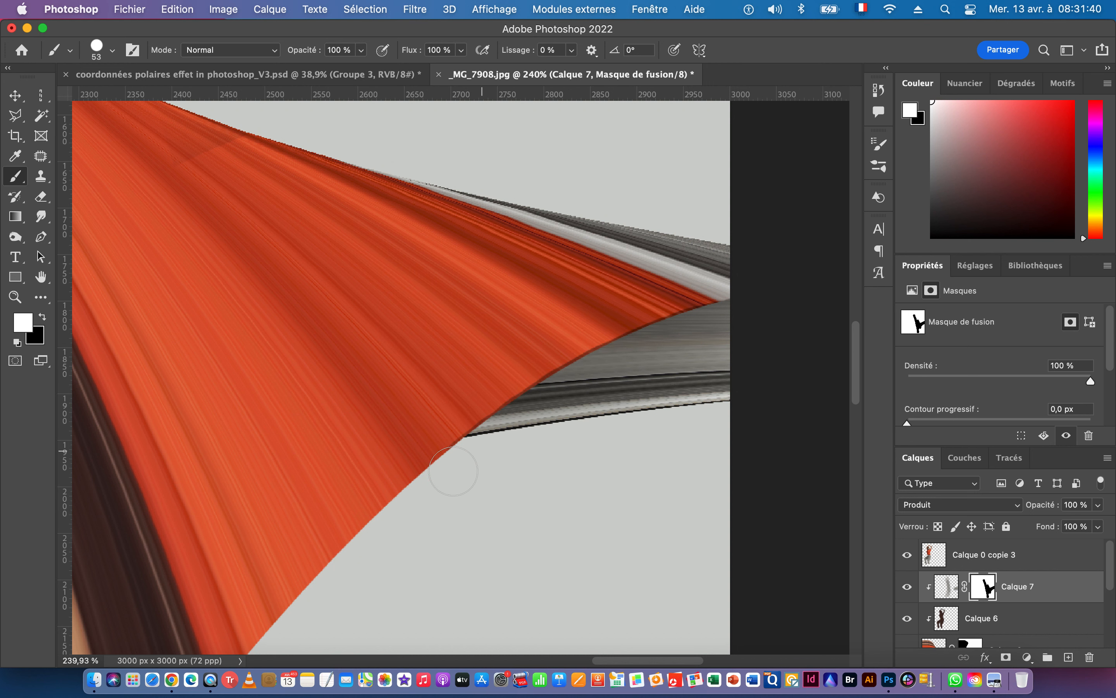
- Paint black on the Calque 7 mask over the orange stripes near the narrow tip
key("x")
scroll(650, 268, "up", 5)
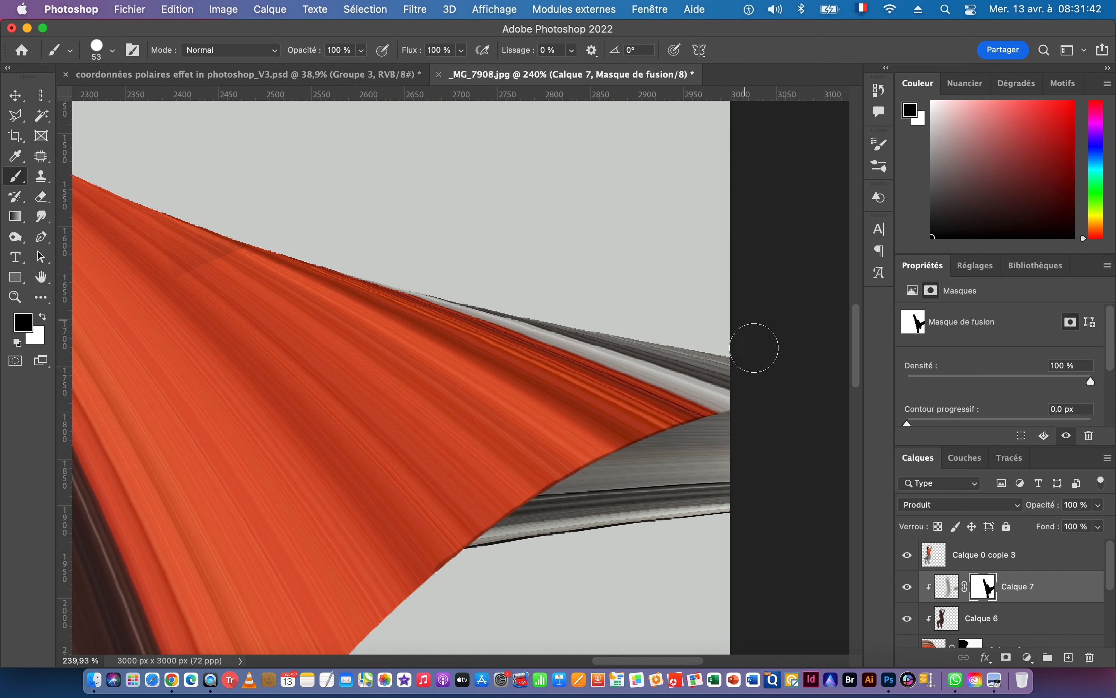
mouse_move(715, 387)
left_mouse_down()
mouse_move(606, 406)
mouse_move(553, 446)
left_mouse_up()
left_click_drag(543, 501, 433, 533)
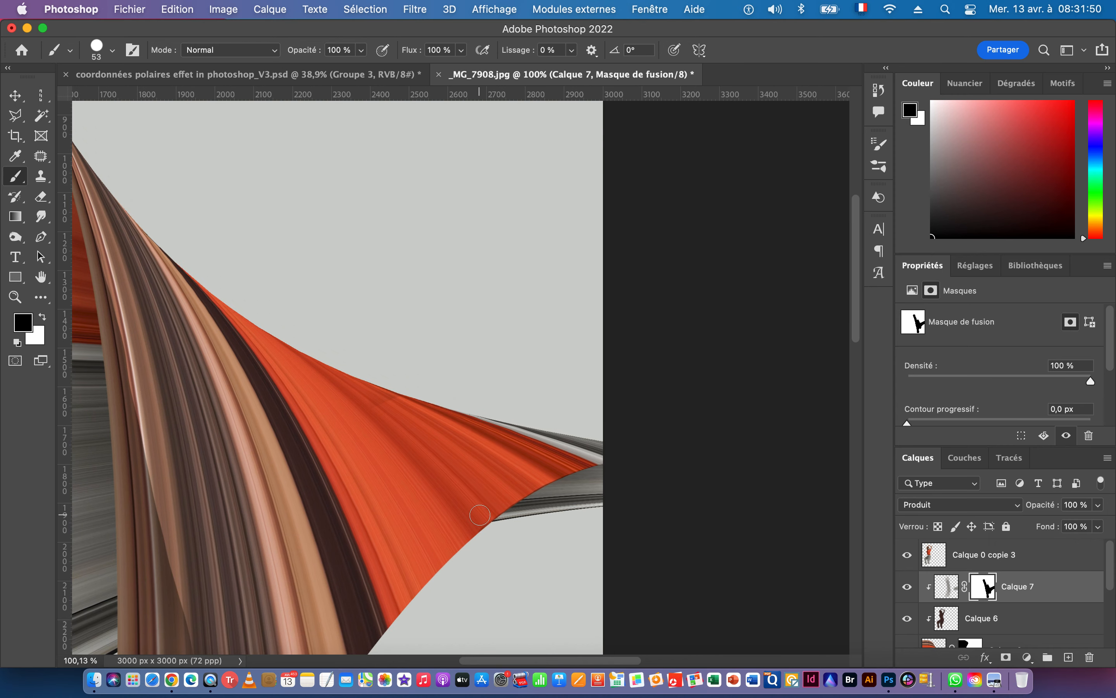
- Mask out the shading at the bottom of the front fold's brown stripes with a 101 px black brush
mouse_move(311, 581)
left_mouse_down()
mouse_move(374, 547)
mouse_move(631, 336)
left_mouse_up()
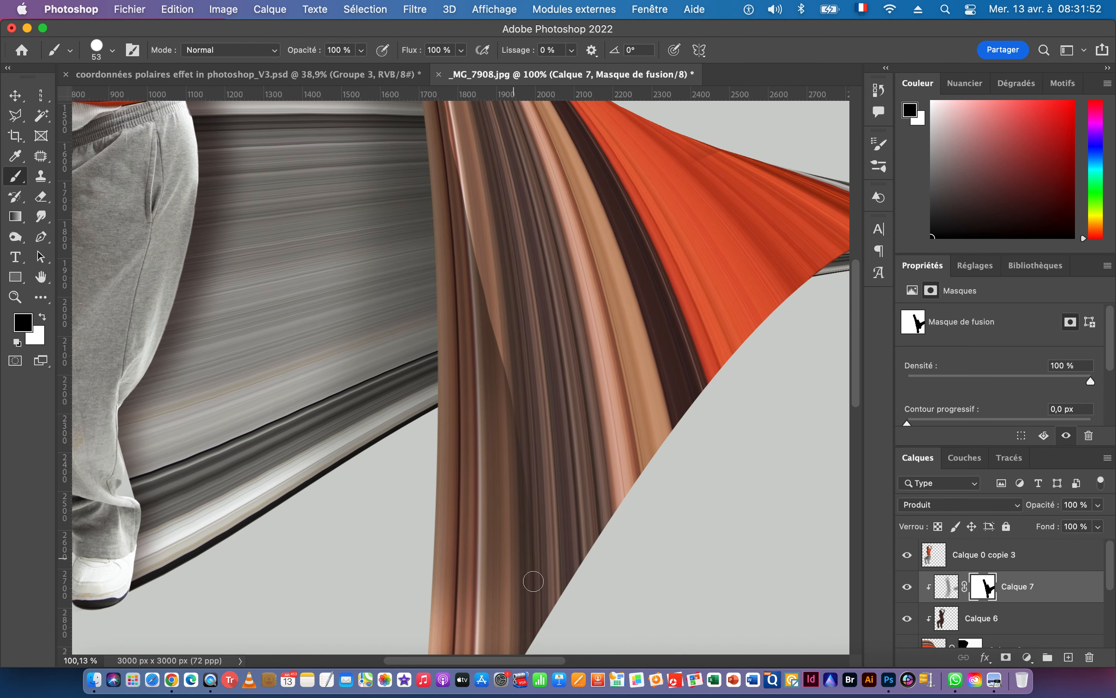
mouse_move(550, 520)
left_mouse_down()
mouse_move(516, 493)
mouse_move(535, 362)
left_mouse_up()
right_click(534, 362)
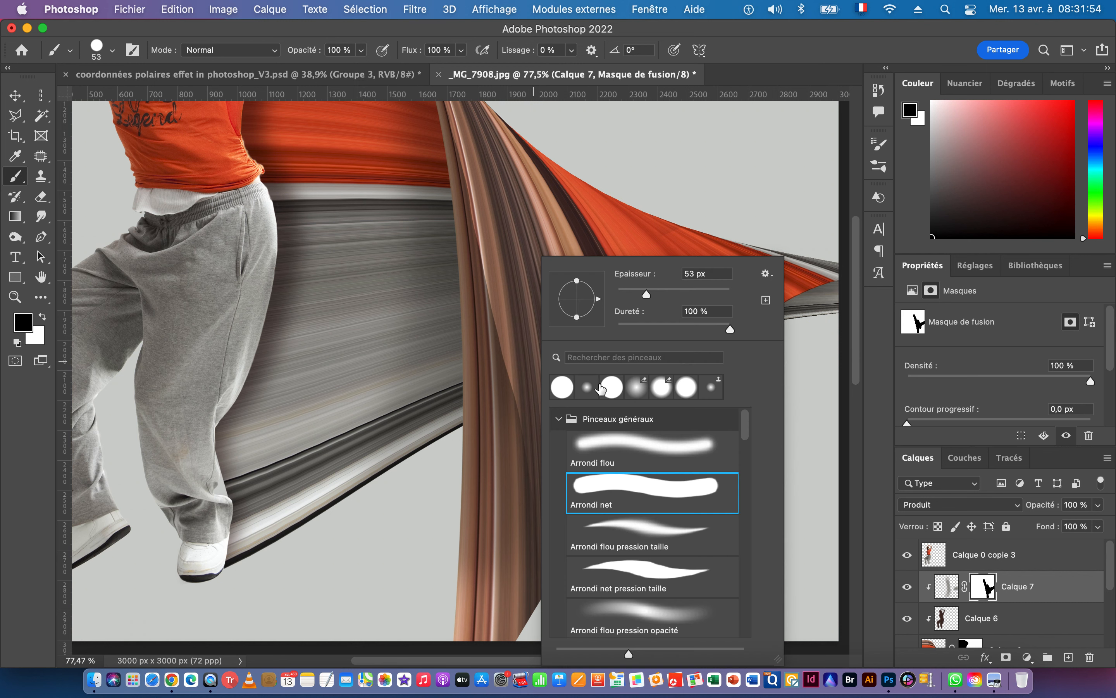
left_click_drag(648, 295, 674, 295)
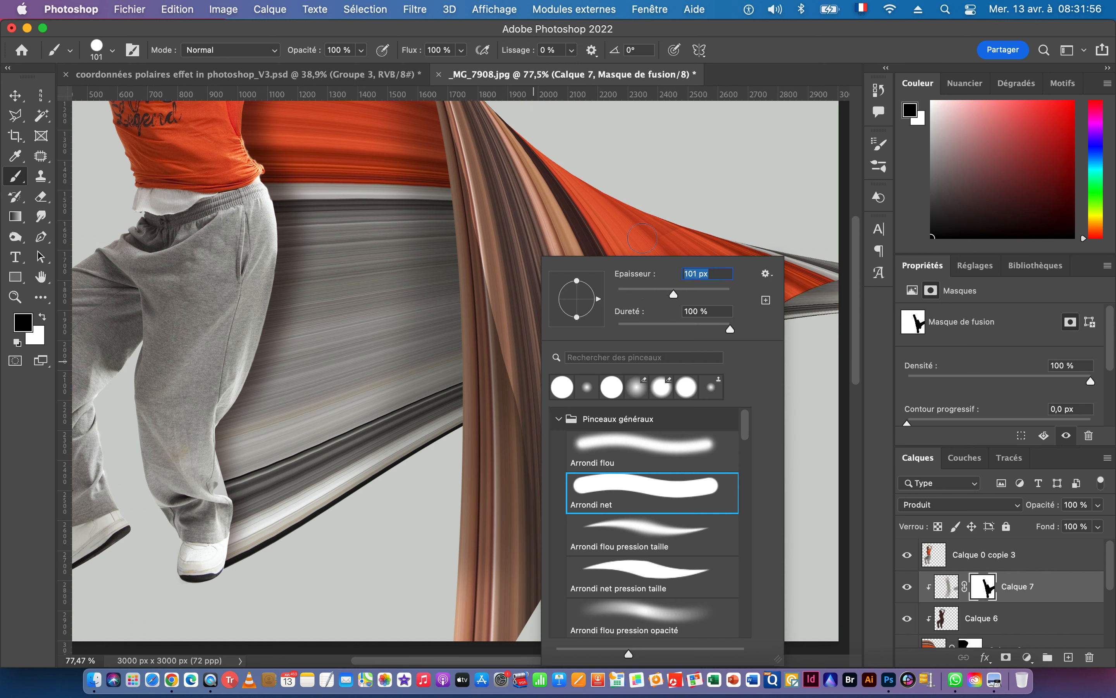
left_click(751, 49)
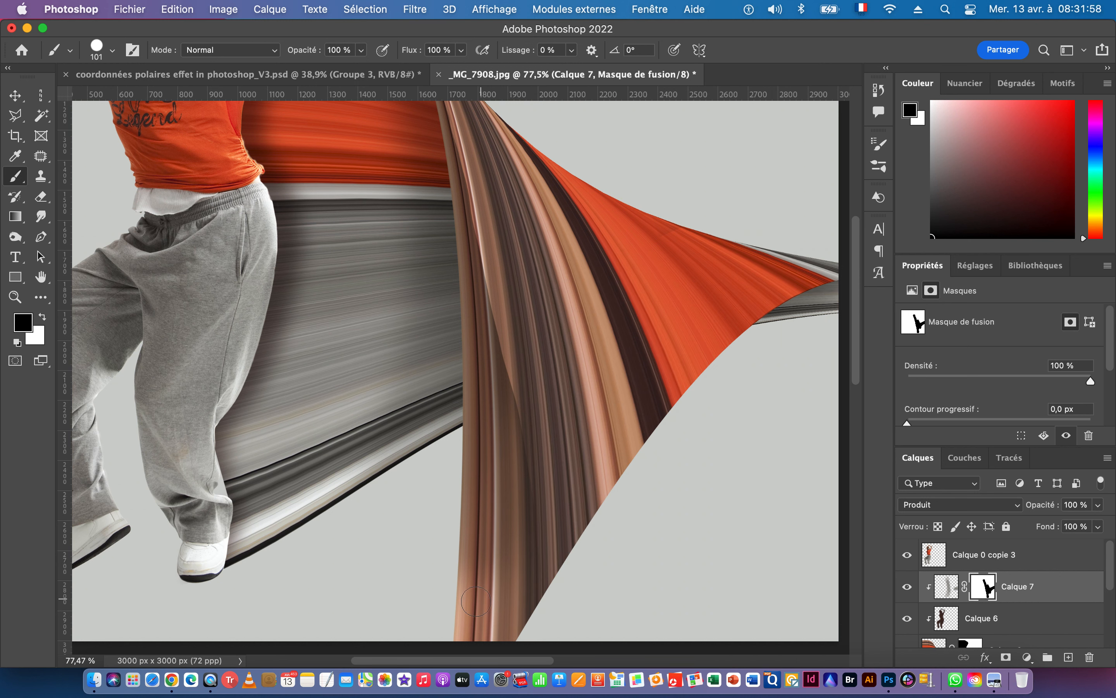
mouse_move(474, 607)
left_mouse_down()
mouse_move(485, 536)
mouse_move(474, 603)
mouse_move(532, 564)
mouse_move(487, 632)
mouse_move(532, 462)
left_mouse_up()
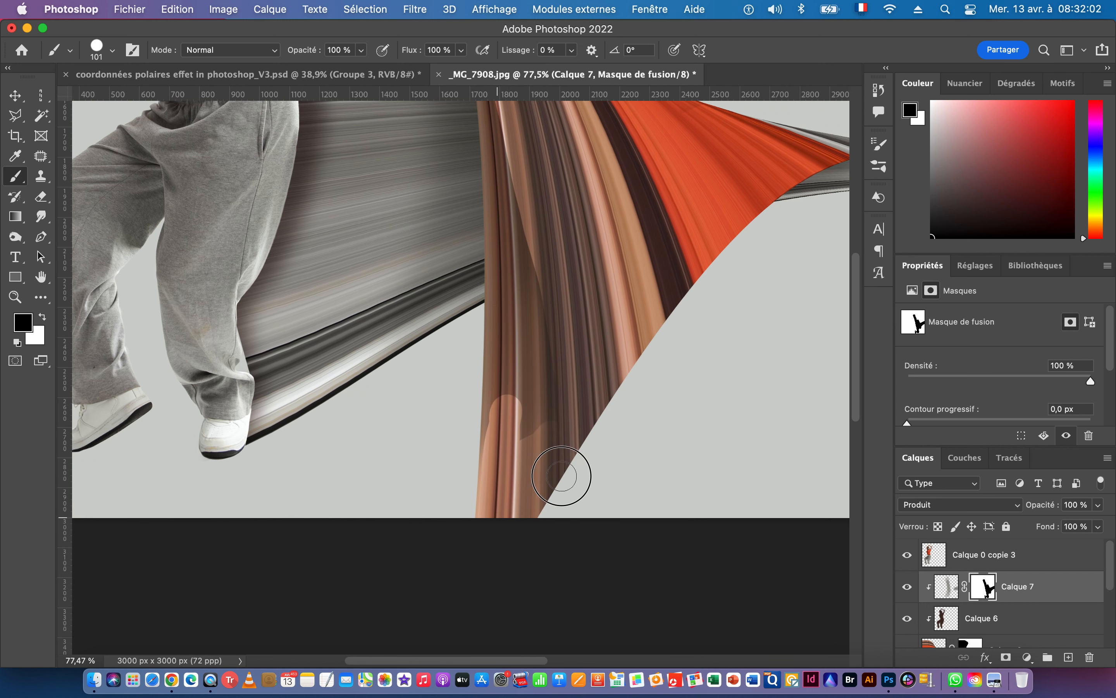
mouse_move(468, 486)
left_mouse_down()
mouse_move(498, 321)
mouse_move(486, 319)
mouse_move(507, 329)
left_mouse_up()
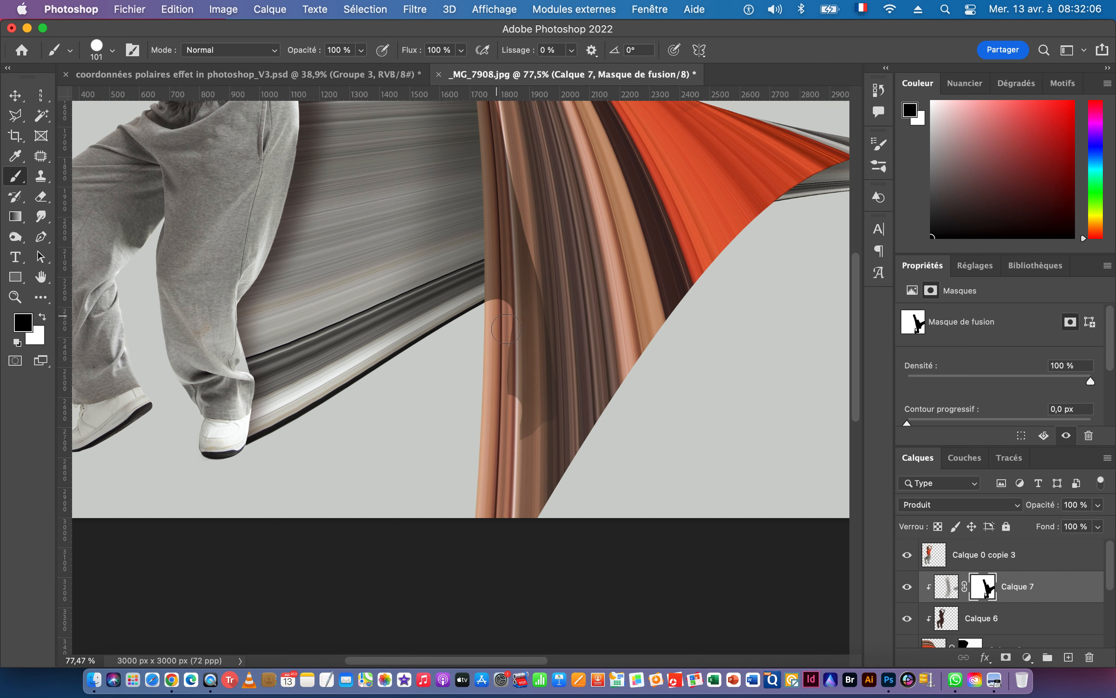
- Clear the shading along the front fold's inner edge with connected straight mask strokes, from its lower part up to the narrow twist
scroll(556, 329, "up", 5)
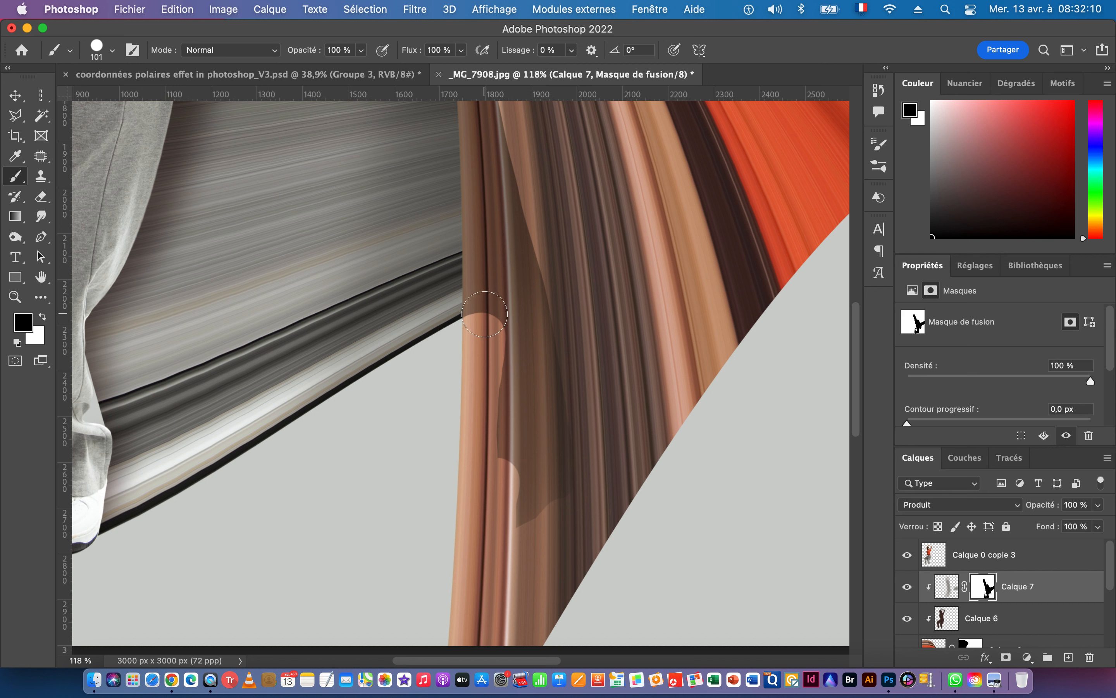
left_click(485, 315)
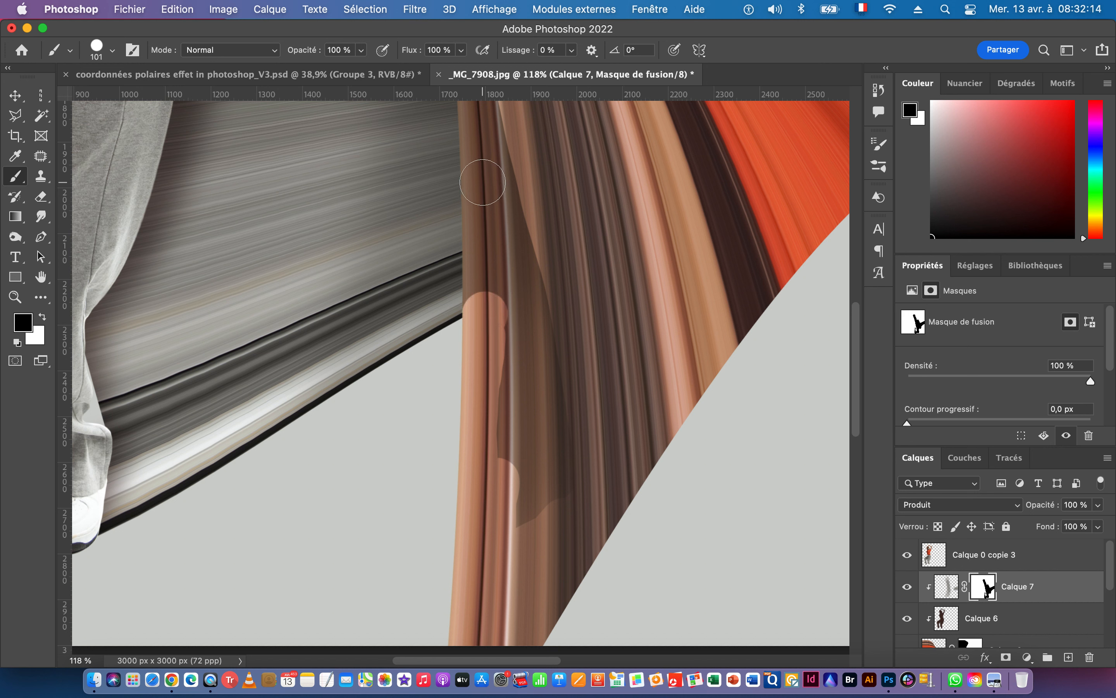
left_click(485, 182, "shift")
left_click_drag(503, 169, 506, 436)
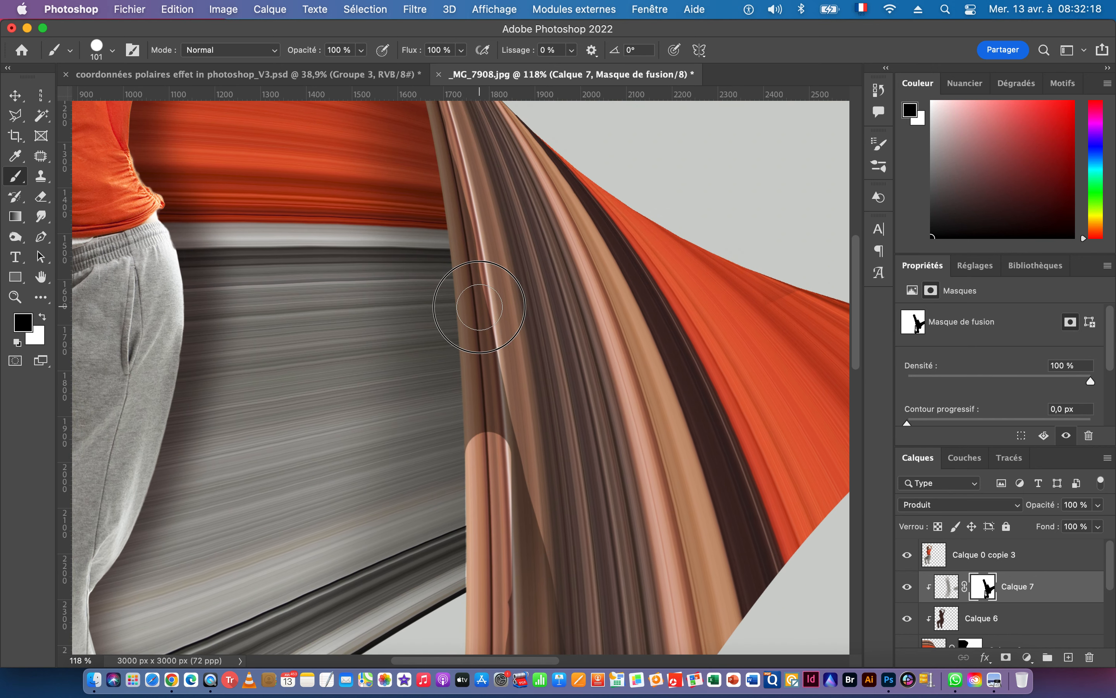
left_click(481, 303, "shift")
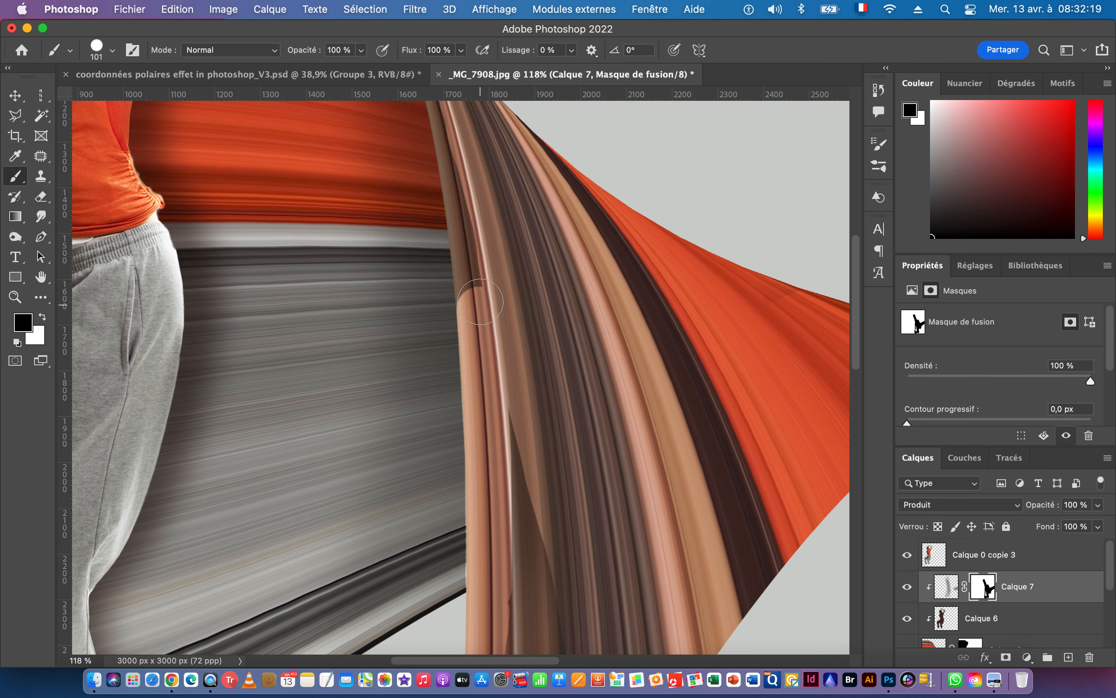
left_click(466, 189, "shift")
scroll(466, 189, "up", 10)
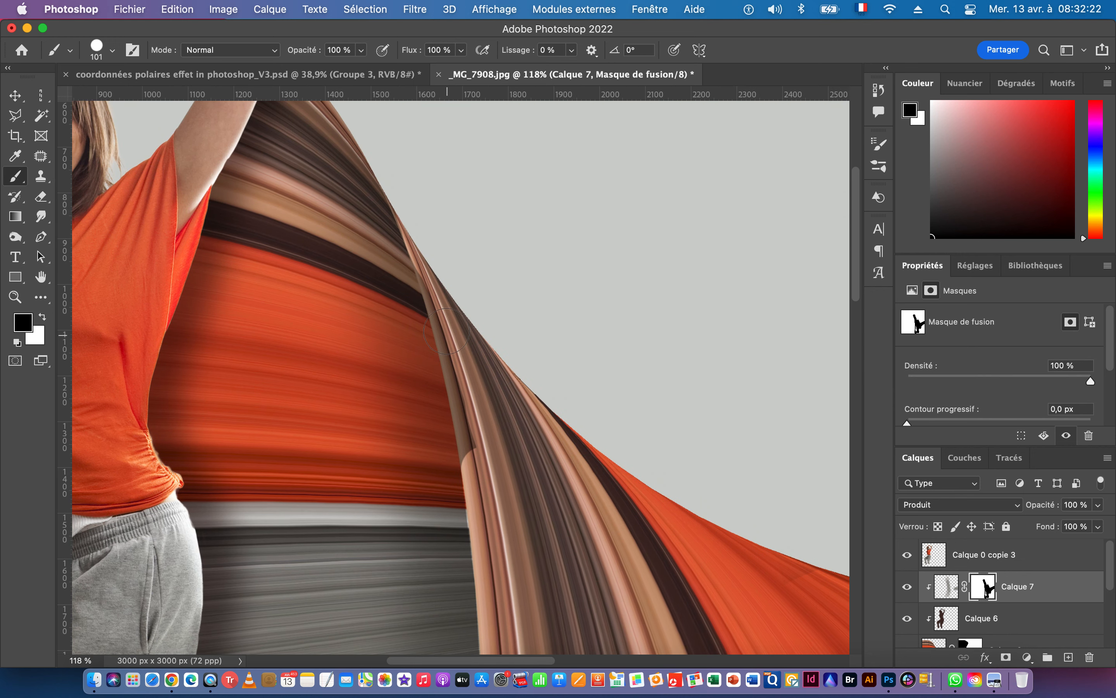
left_click(460, 342, "shift")
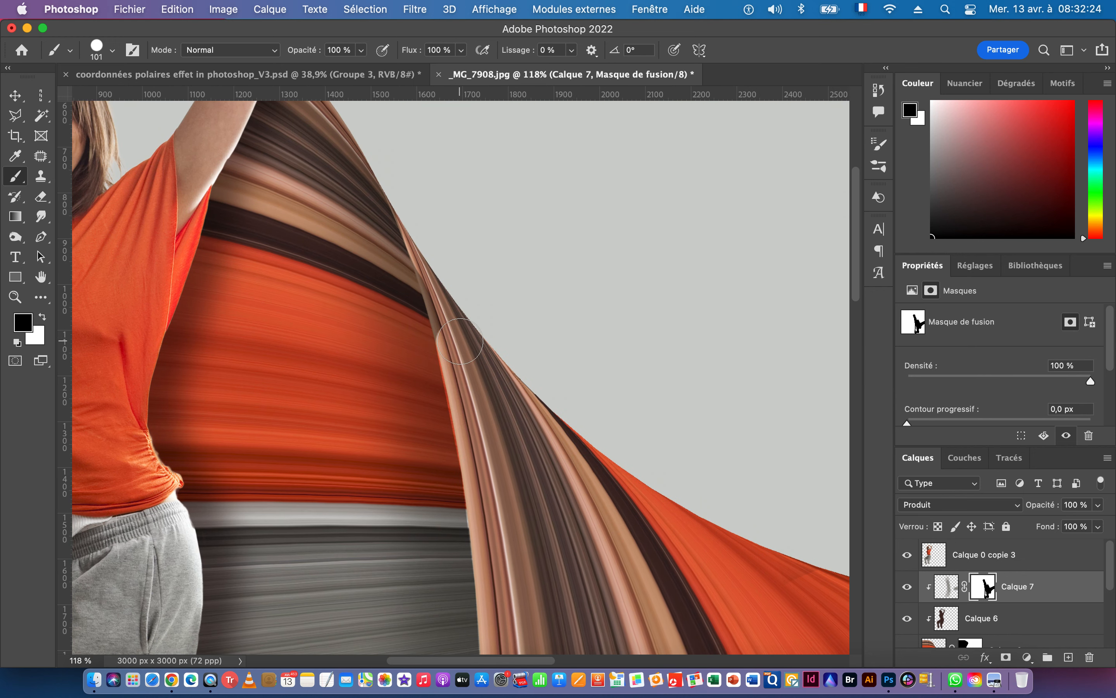
left_click(431, 244, "shift")
- Mask out the leftover shading patches on the lower front fold with a 174 px black brush
left_click_drag(562, 492, 486, 482)
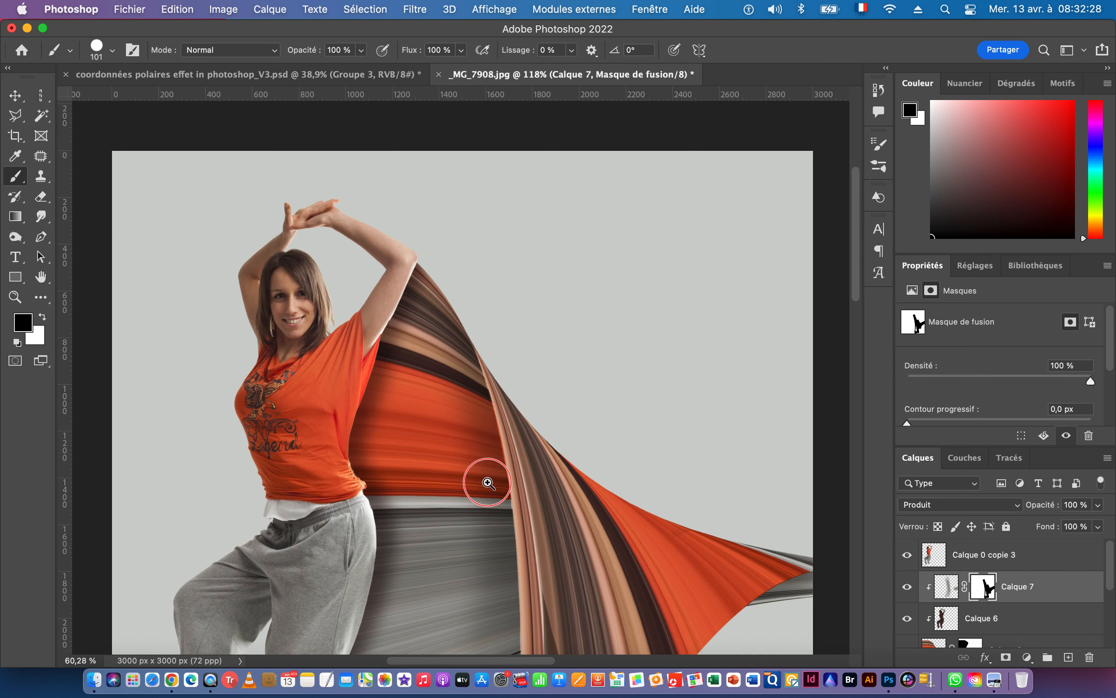
left_click_drag(523, 519, 425, 364)
right_click(453, 257)
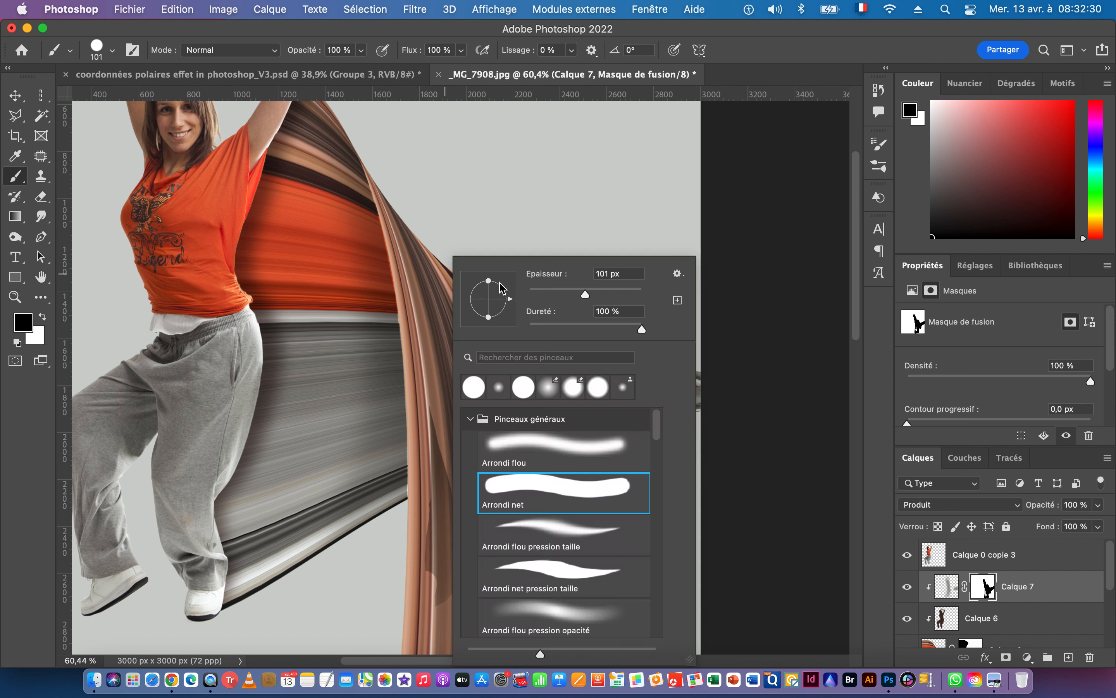
left_click_drag(580, 294, 599, 290)
left_click(474, 32)
mouse_move(486, 456)
left_mouse_down()
mouse_move(435, 471)
mouse_move(429, 453)
mouse_move(436, 605)
mouse_move(439, 560)
mouse_move(465, 612)
mouse_move(480, 539)
mouse_move(515, 521)
mouse_move(540, 547)
left_mouse_up()
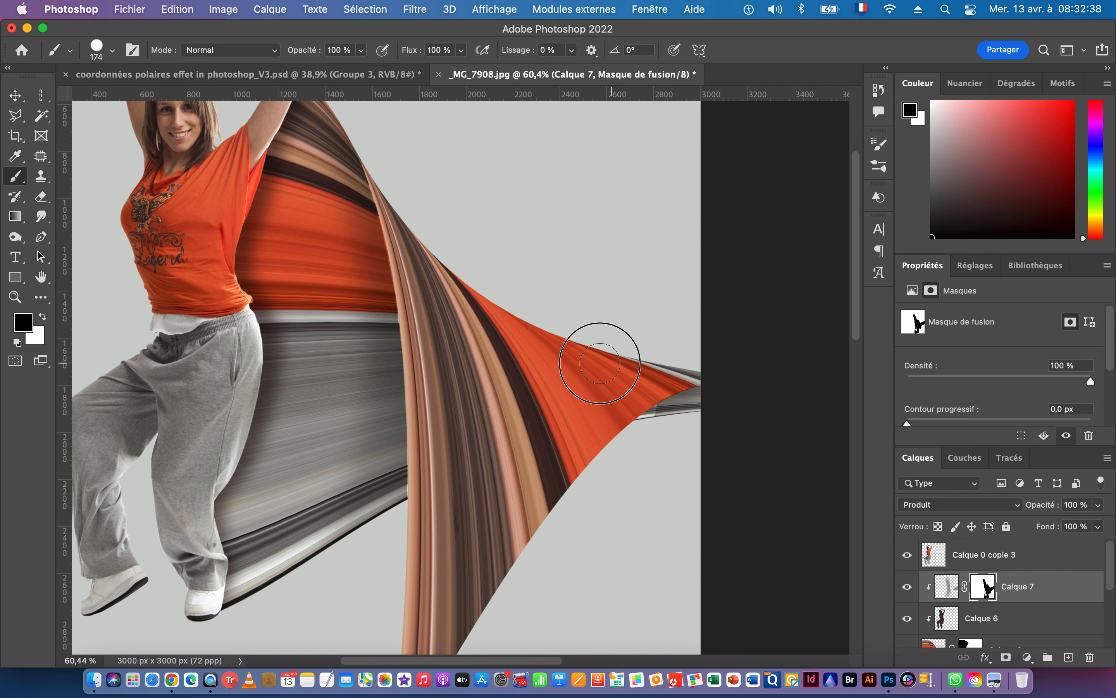
- Paint white on the Calque 7 mask to restore the shadow on the grey stripes beneath the orange fold at the narrow end
left_click_drag(673, 431, 759, 416)
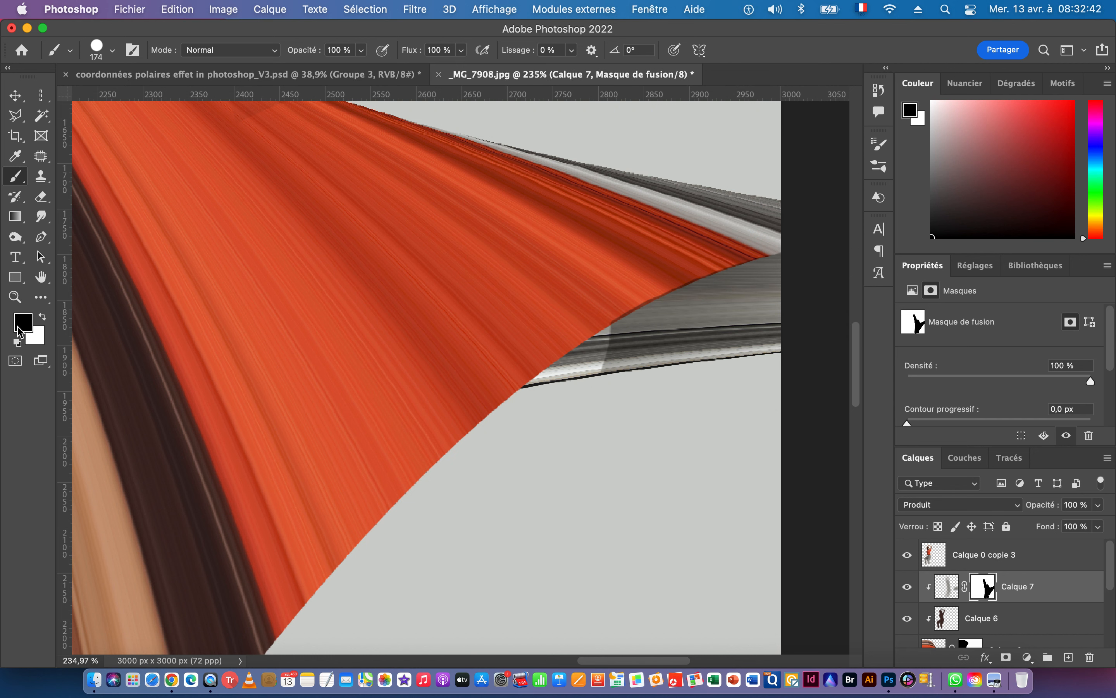
left_click(43, 318)
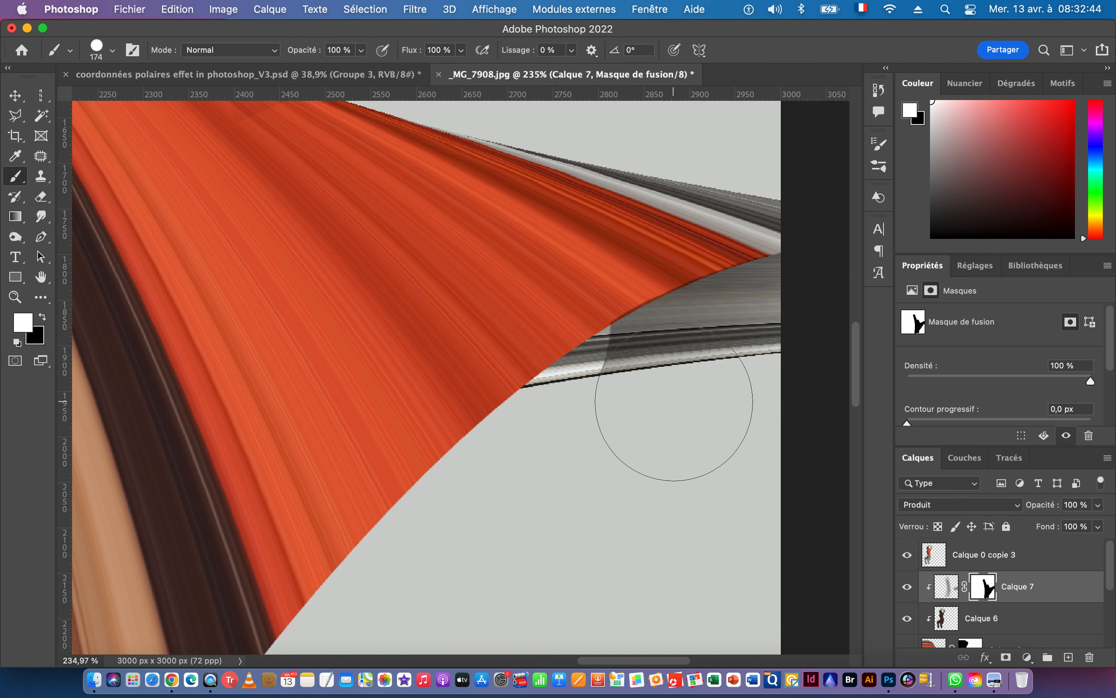
left_click_drag(664, 383, 568, 453)
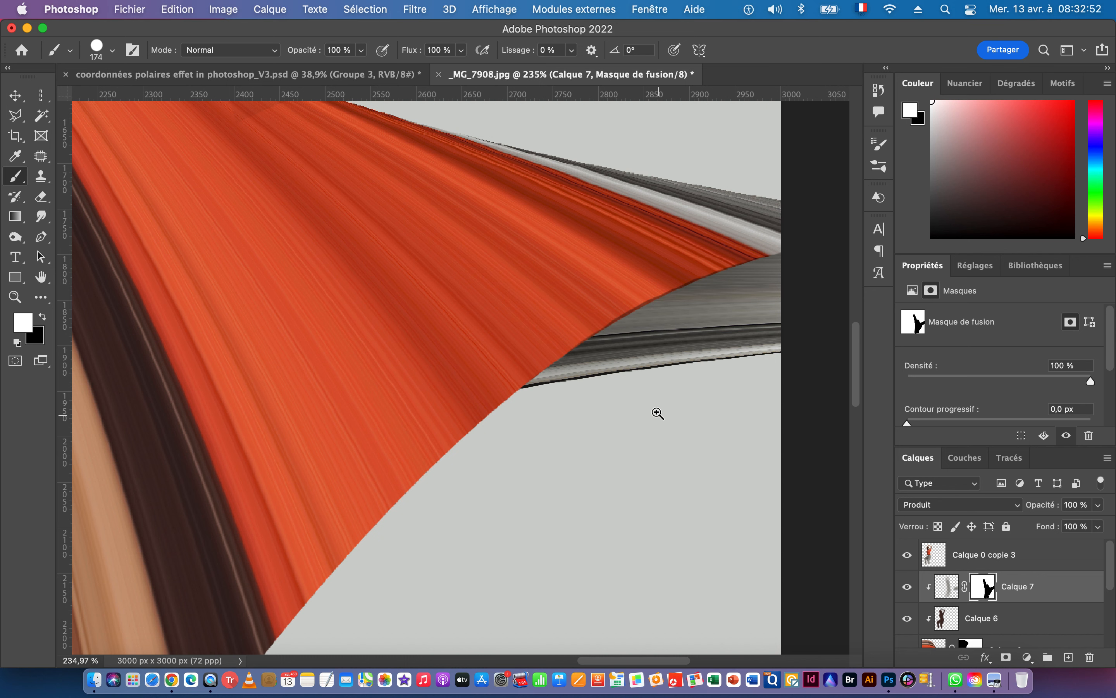
left_click_drag(652, 413, 630, 465)
left_click_drag(531, 433, 608, 429)
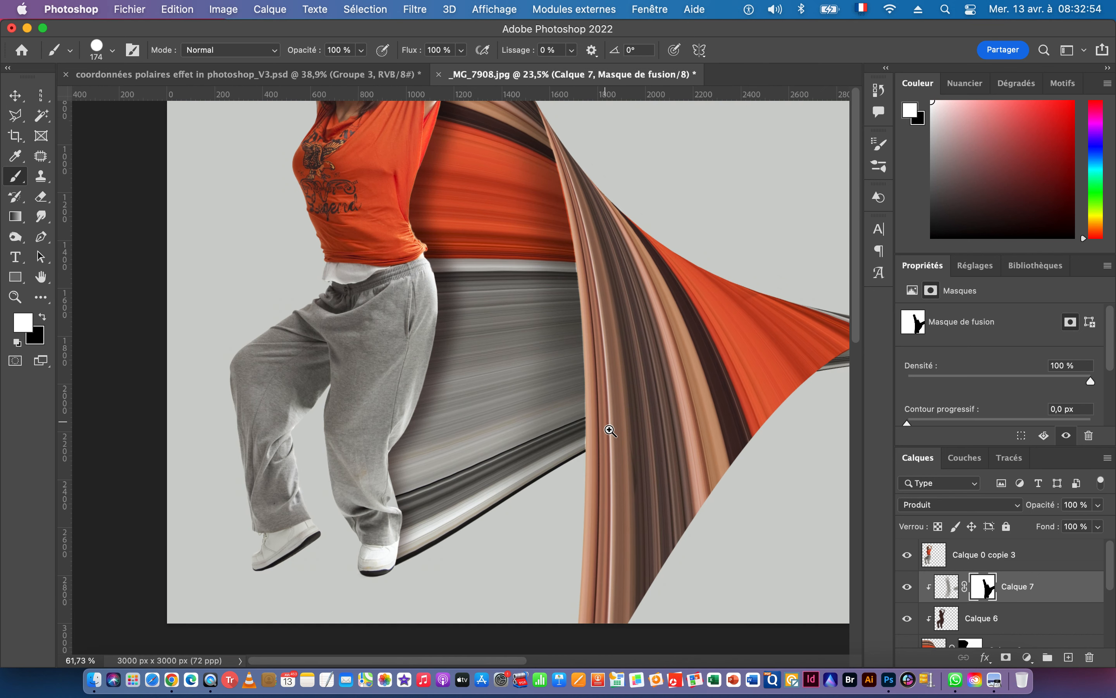
- Compare the stripes with and without the Calque 7 shading
left_click(907, 588)
left_click(907, 588)
left_click(907, 588)
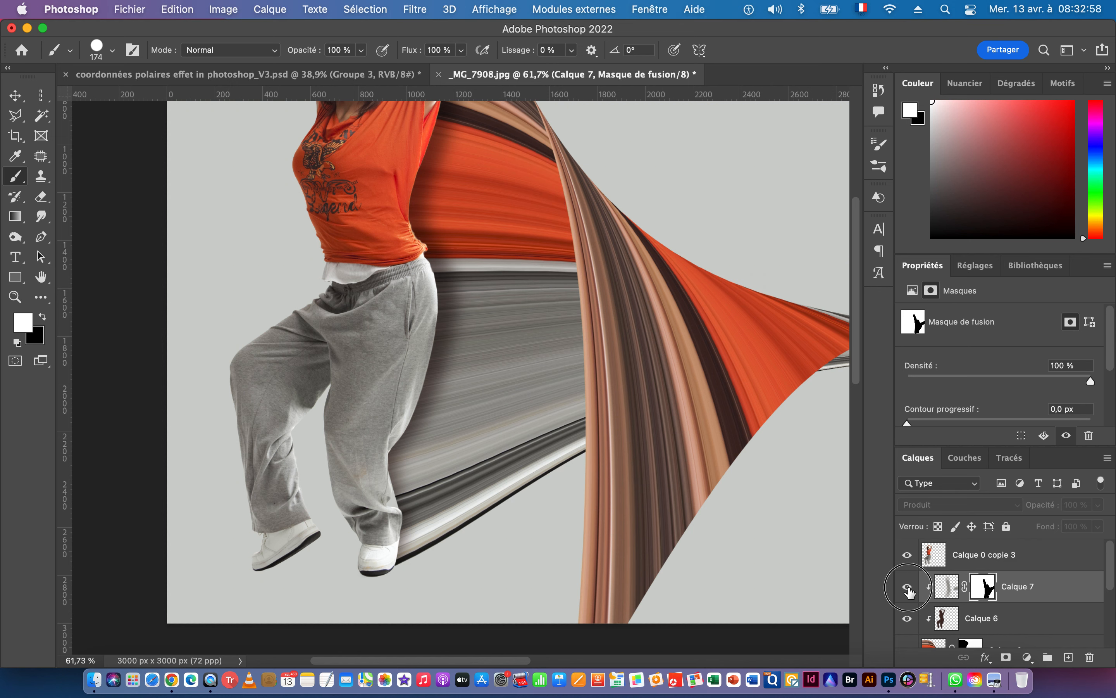
left_click(908, 589)
- Paint white on the Calque 7 mask with a 30 px hard brush to restore the shadow where the orange and white stripes meet the front fold
mouse_move(643, 419)
left_mouse_down()
mouse_move(597, 424)
mouse_move(626, 409)
left_mouse_up()
left_click(663, 311)
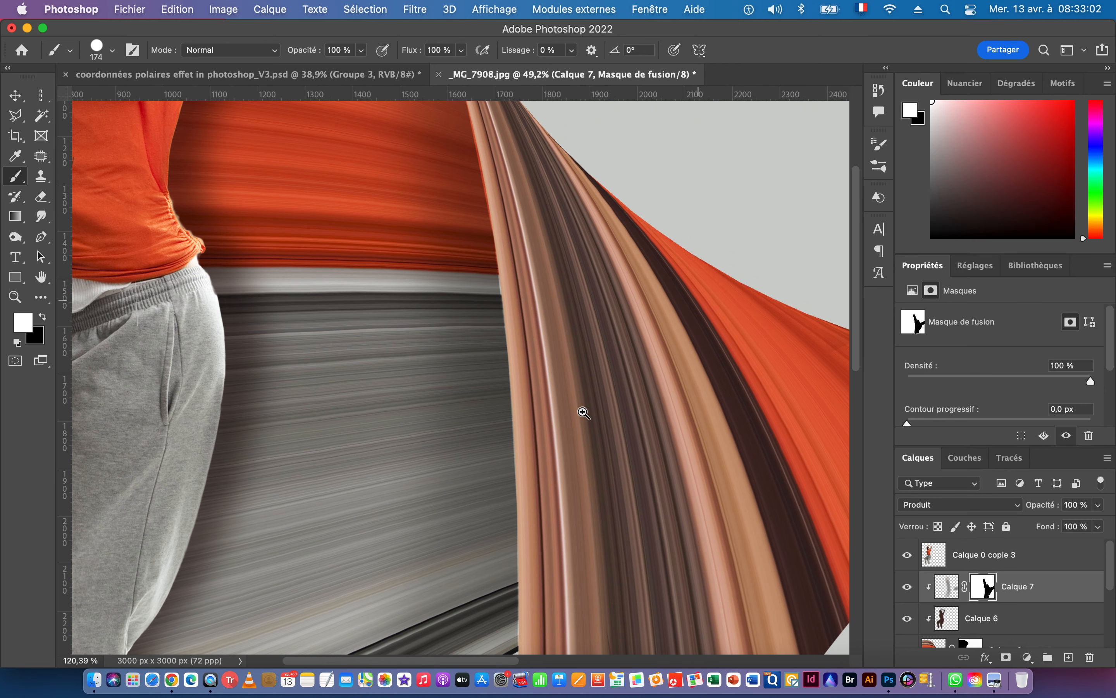
left_click(590, 456)
left_click_drag(526, 285, 587, 293)
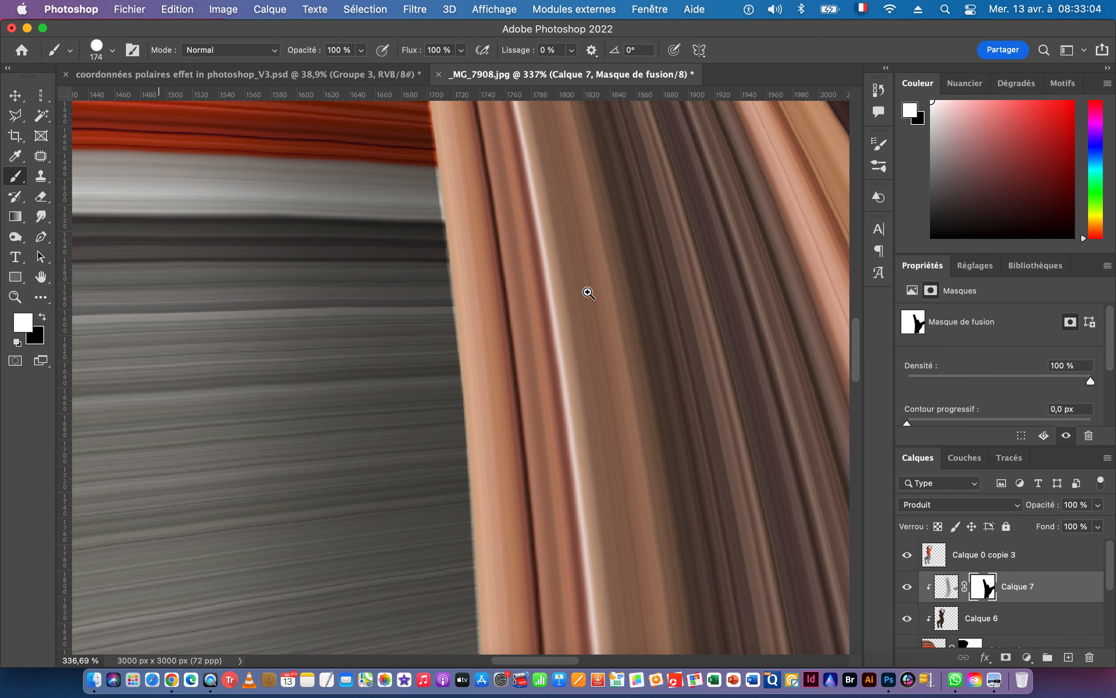
left_click_drag(508, 233, 529, 295)
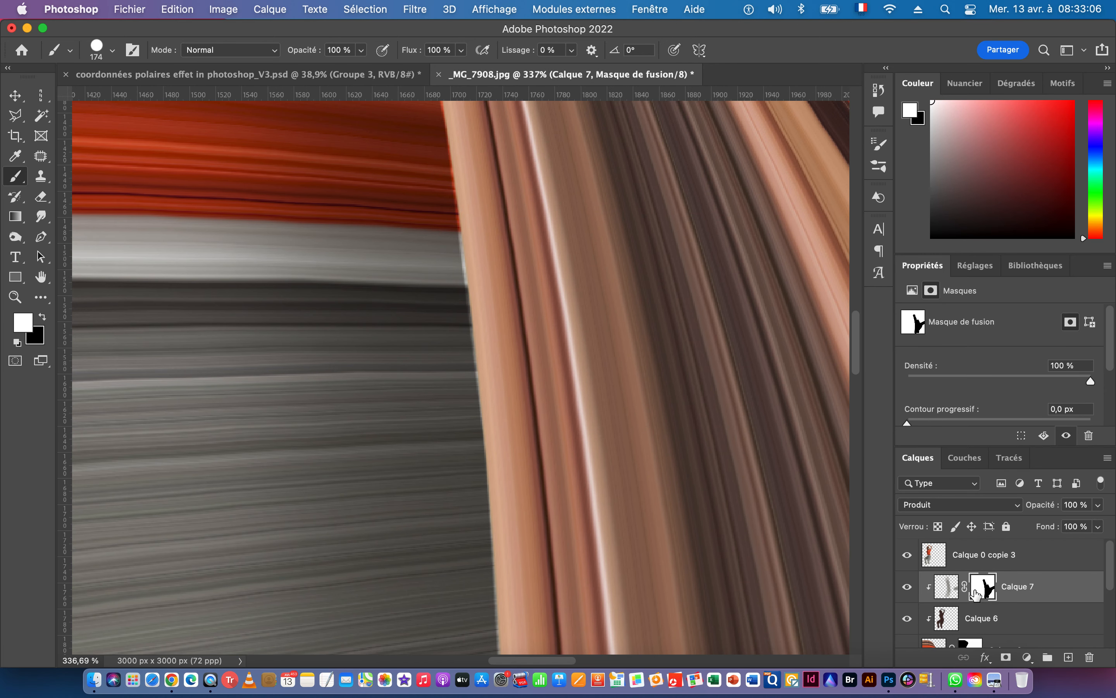
right_click(239, 223)
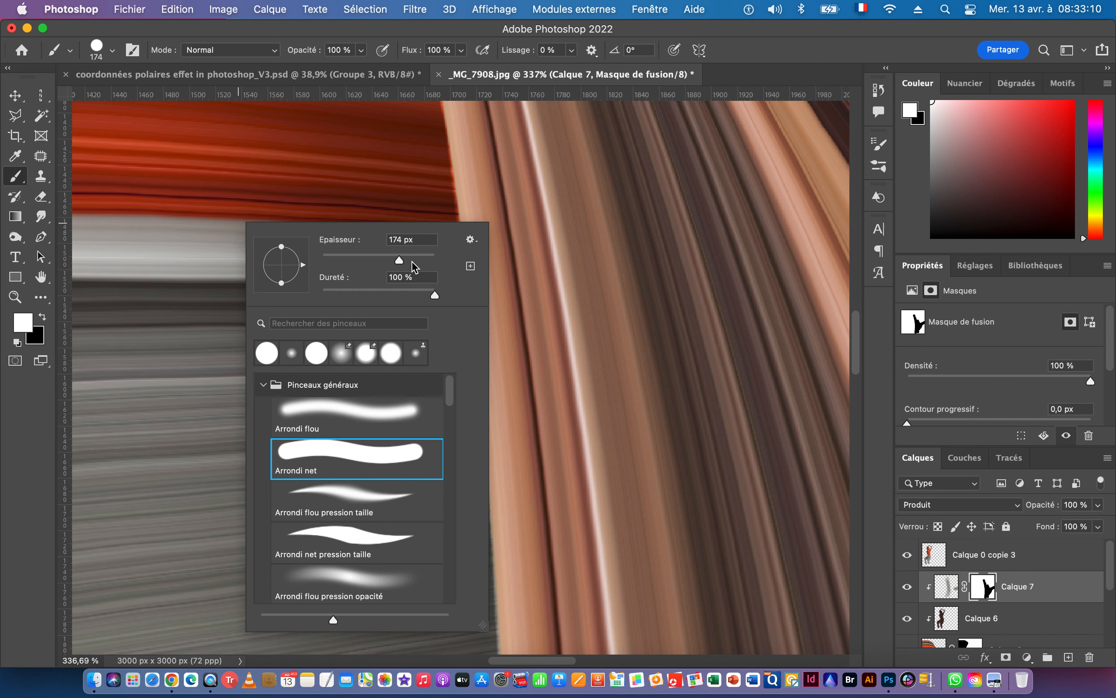
left_click_drag(395, 259, 338, 261)
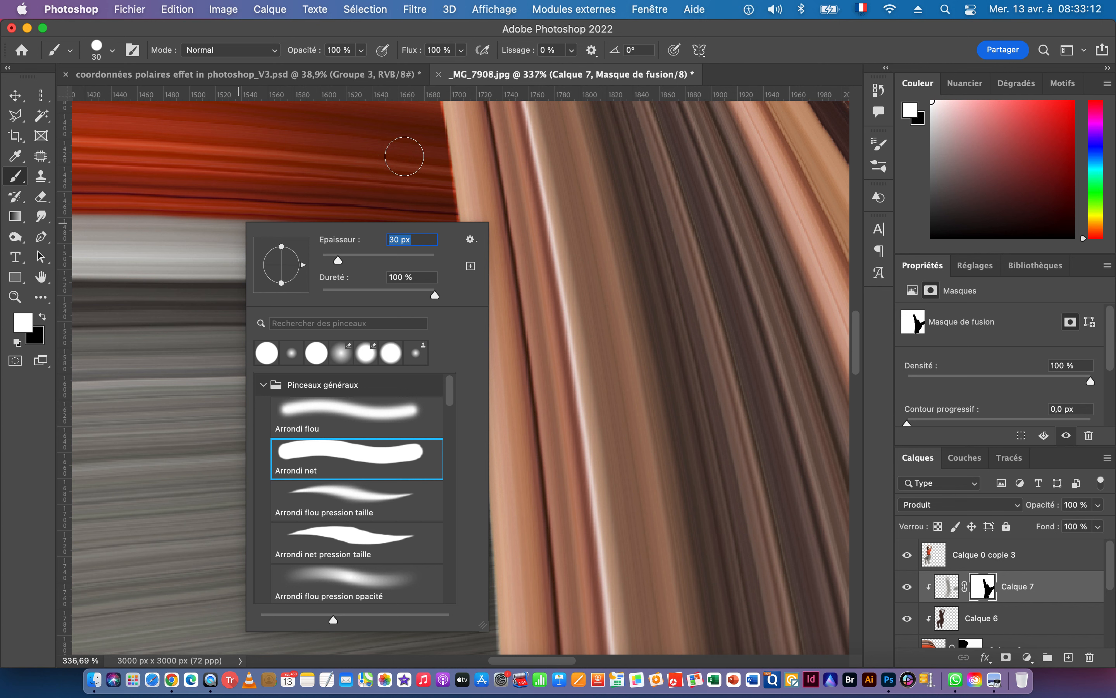
left_click(369, 33)
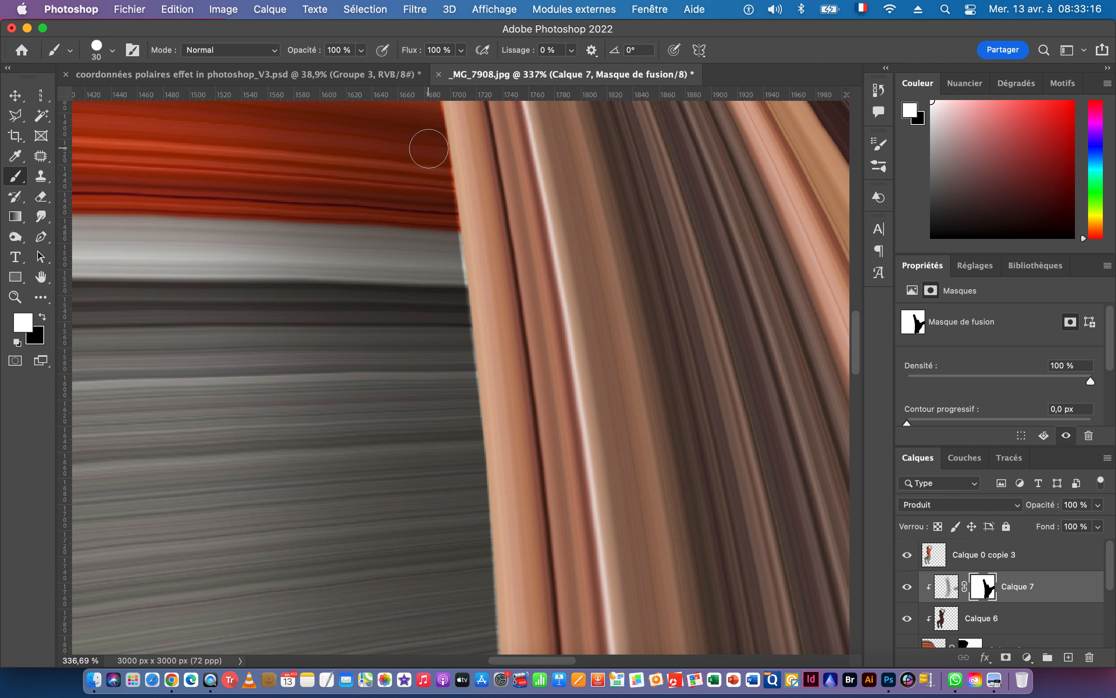
mouse_move(429, 151)
left_mouse_down()
mouse_move(446, 295)
mouse_move(429, 178)
left_mouse_up()
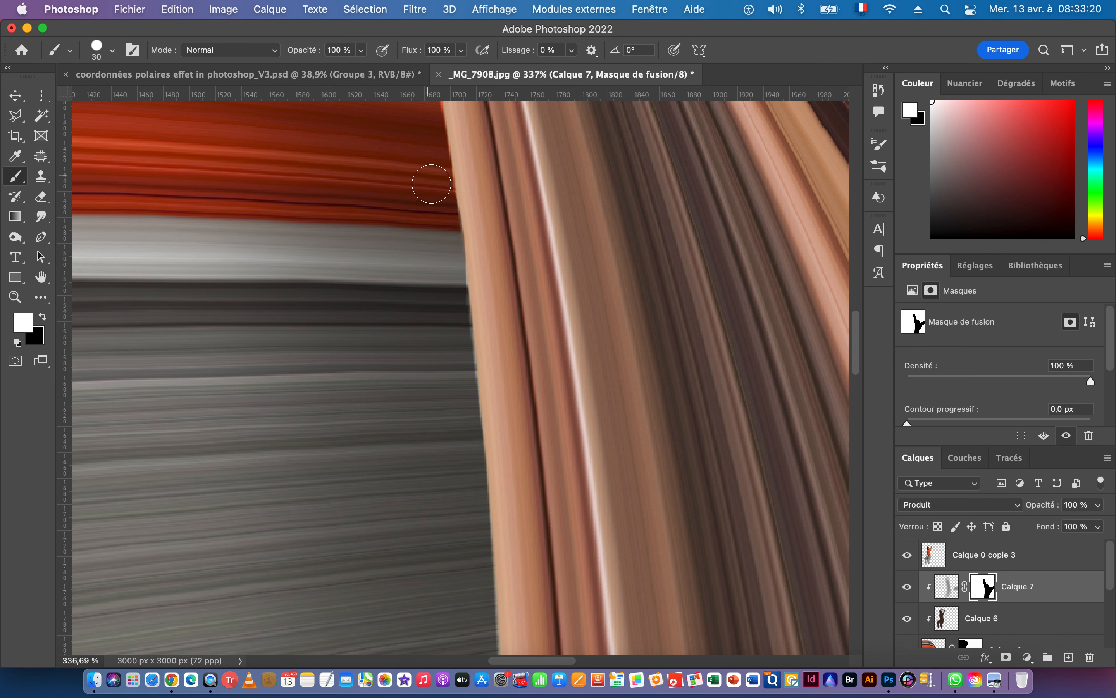
- Extend the restored shadow along the front fold's inner edge over the orange stripes, up to the dark band, with connected straight white mask strokes
mouse_move(449, 295)
left_mouse_down()
mouse_move(436, 252)
mouse_move(525, 504)
left_mouse_up()
key("space")
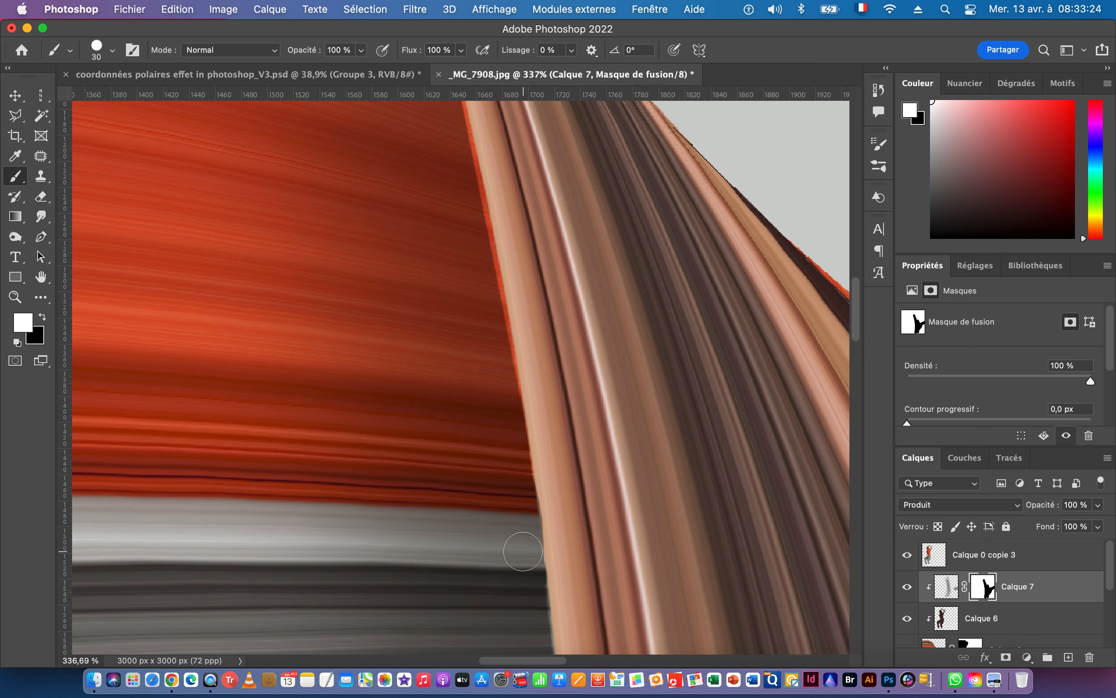
left_click_drag(502, 388, 473, 242)
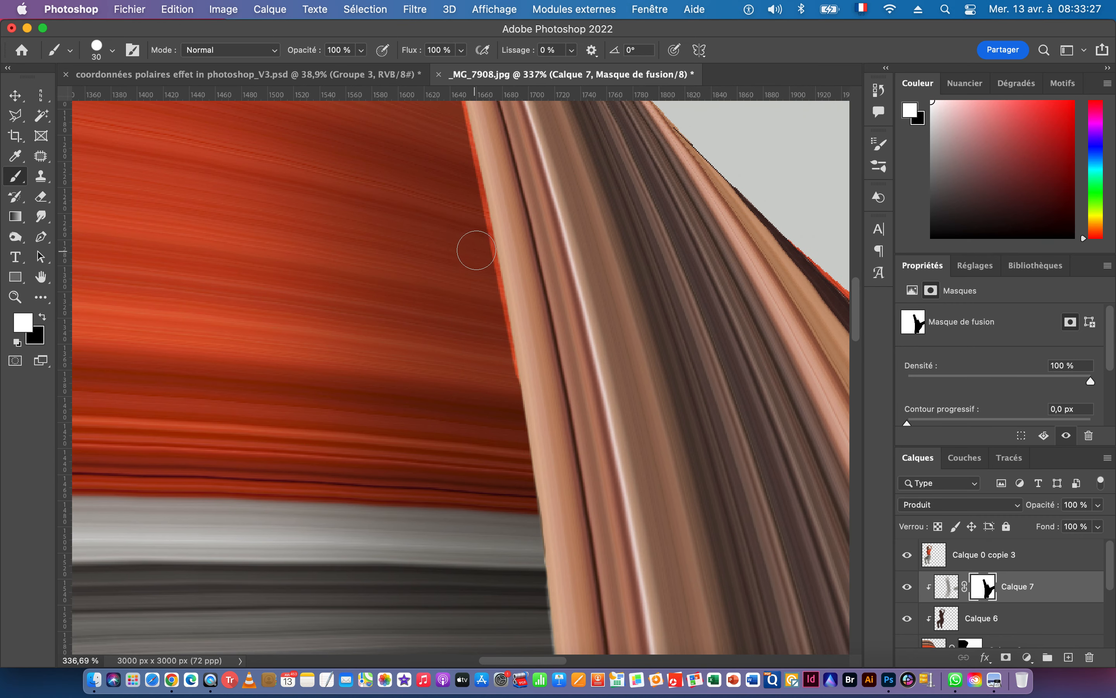
left_click(452, 129, "shift")
left_click_drag(462, 176, 492, 486)
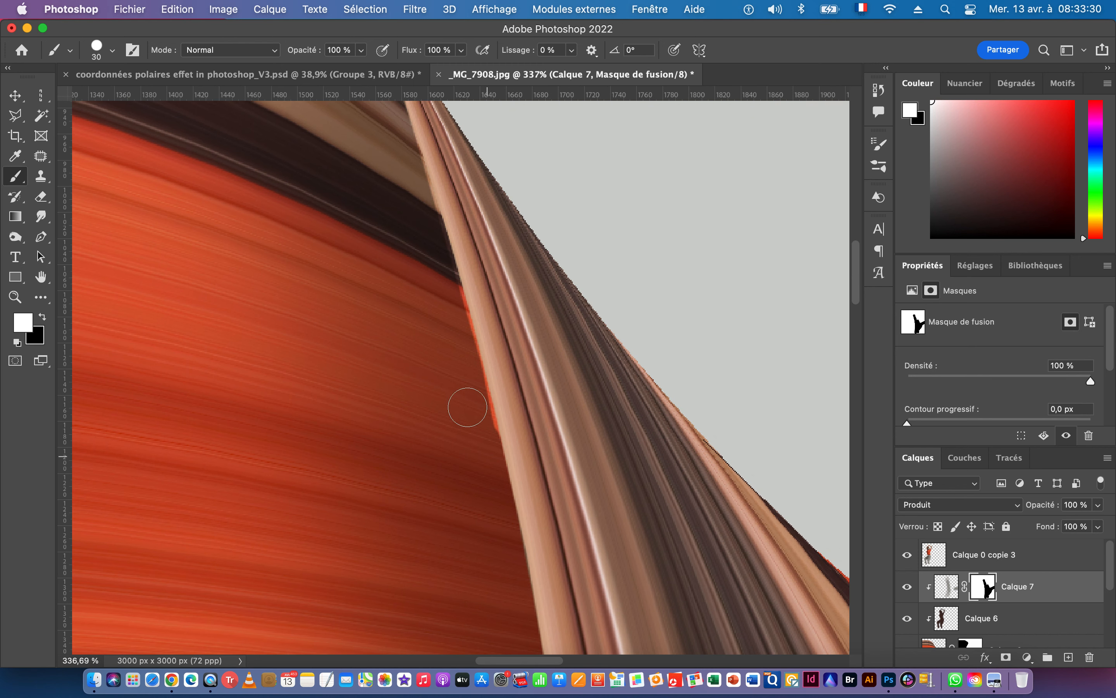
left_click(436, 266, "shift")
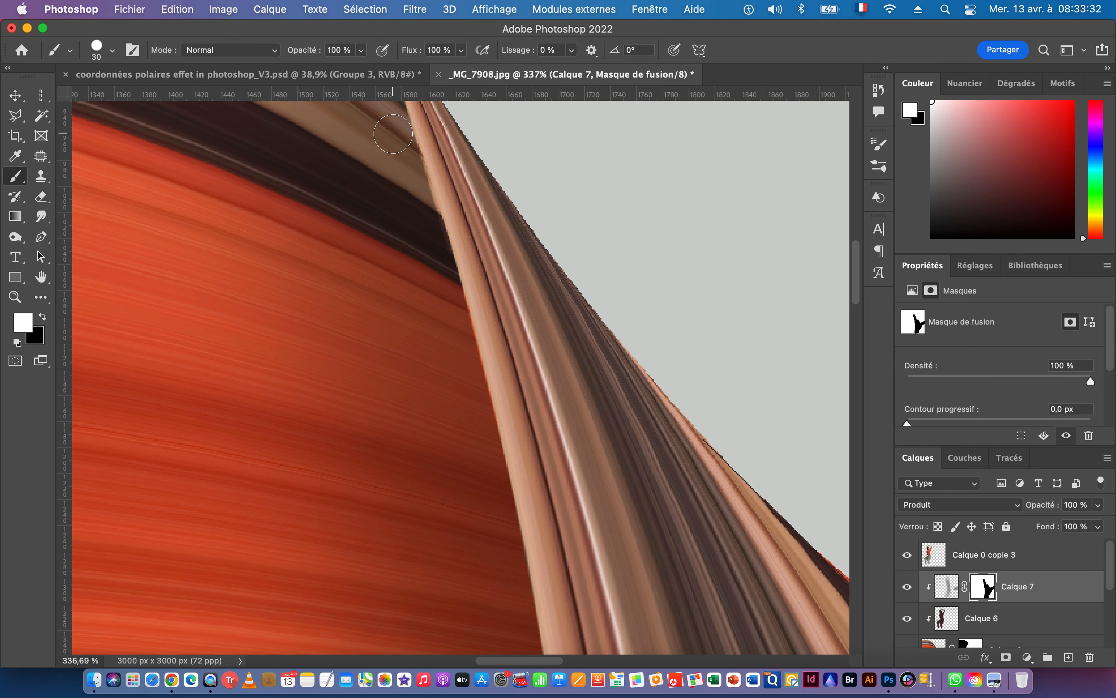
left_click_drag(545, 405, 309, 409)
left_click_drag(529, 516, 390, 515)
left_click_drag(539, 588, 479, 461)
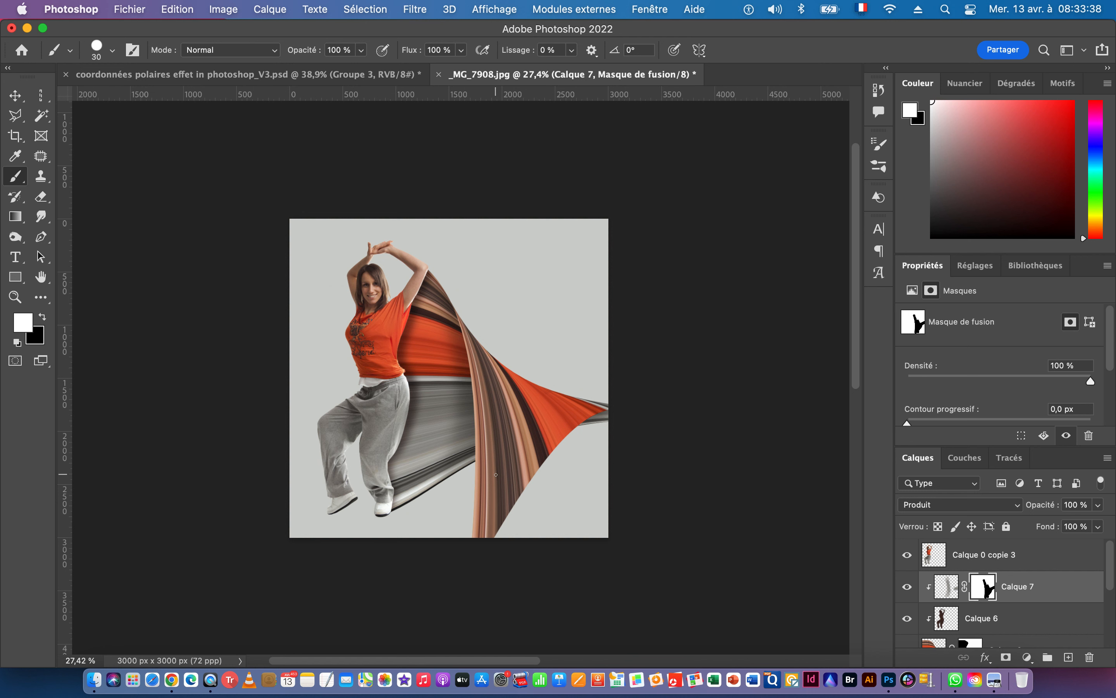
scroll(495, 475, "up", 2)
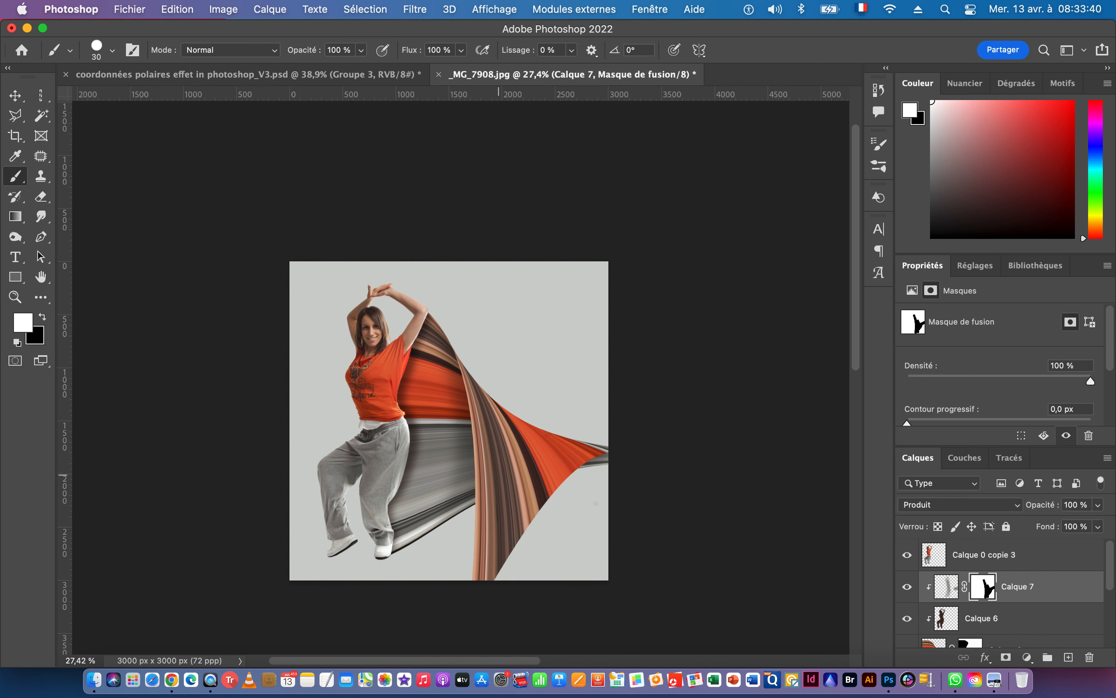
- Add a new layer above Calque 7, clip it to the stripes and set its blend mode to Incrustation
left_click(1070, 657)
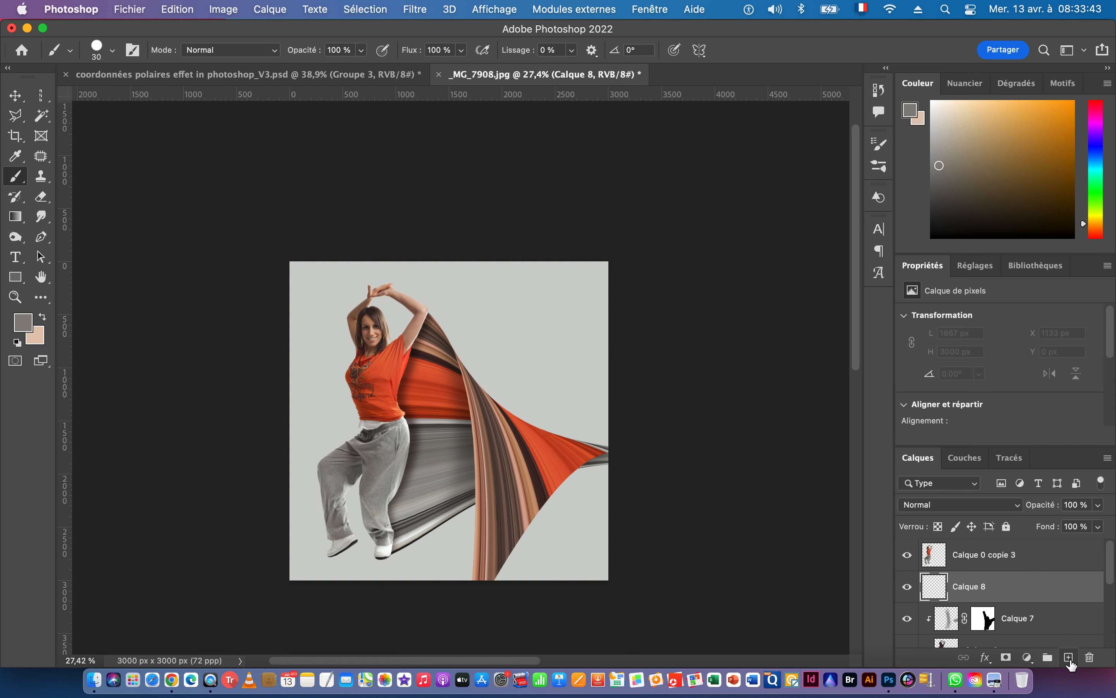
left_click(1030, 600, "alt")
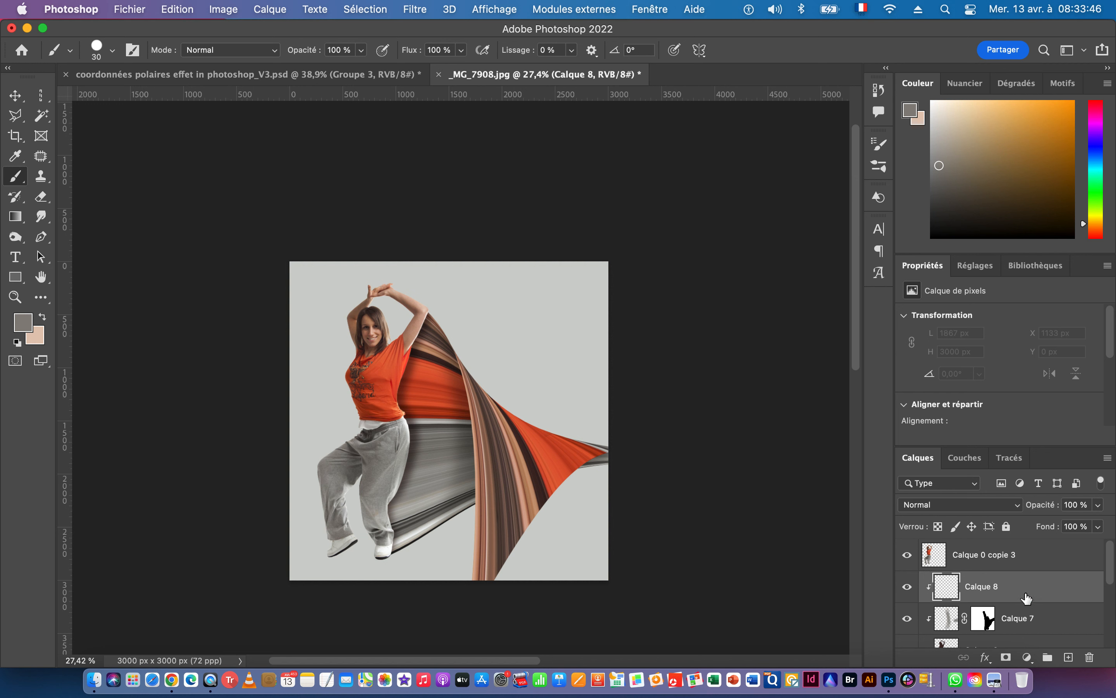
left_click(955, 506)
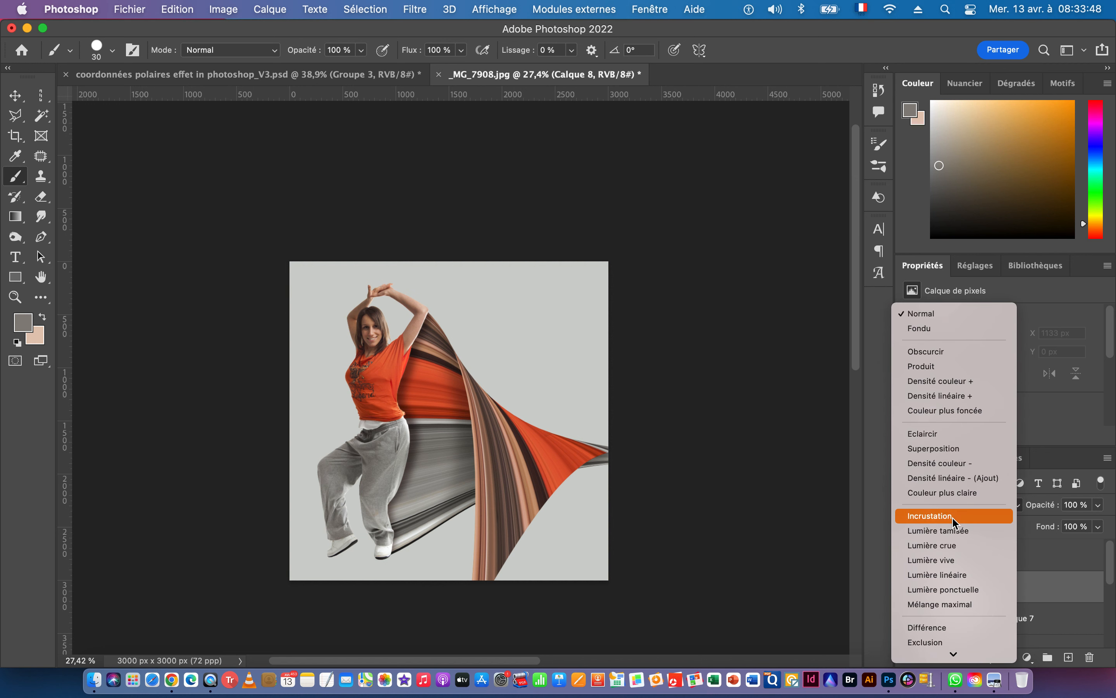
left_click(953, 517)
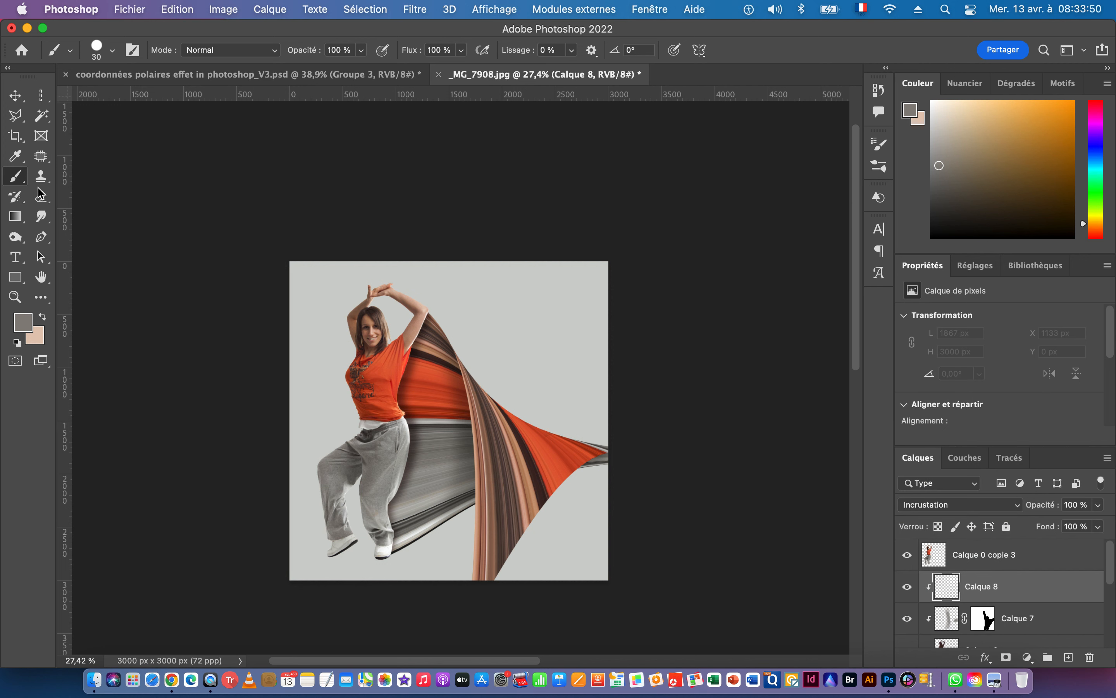
- Set up a 426 px Arrondi flou brush with the light peach colour as foreground
right_click(482, 325)
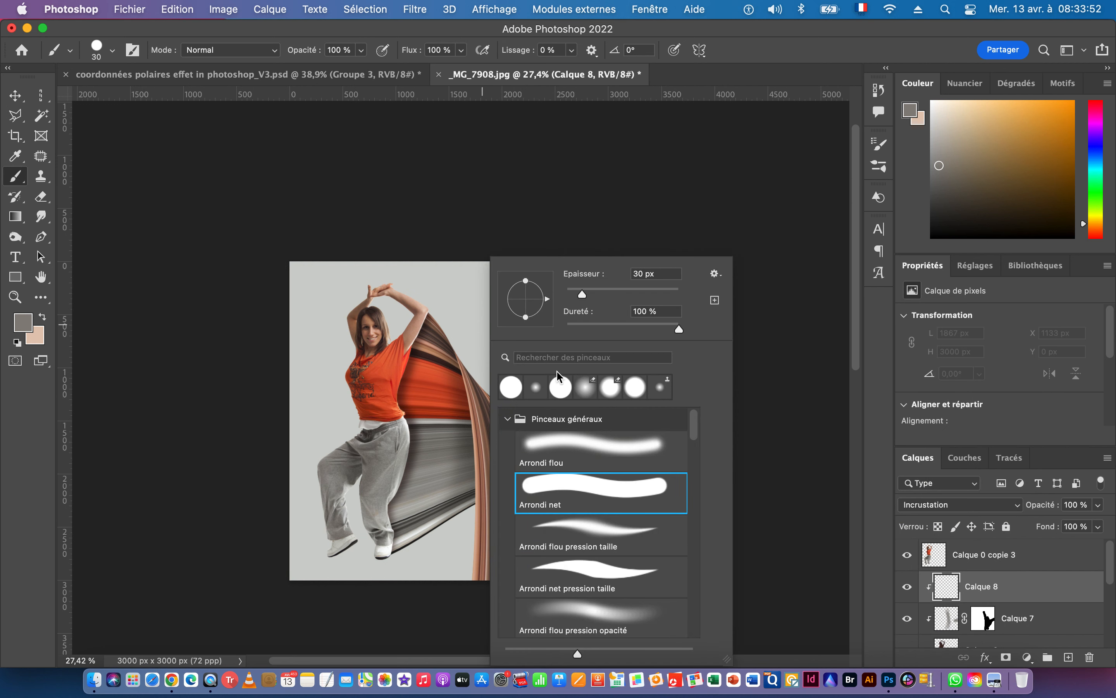
left_click(592, 457)
mouse_move(582, 294)
left_mouse_down()
mouse_move(619, 303)
mouse_move(665, 293)
left_mouse_up()
left_click(431, 29)
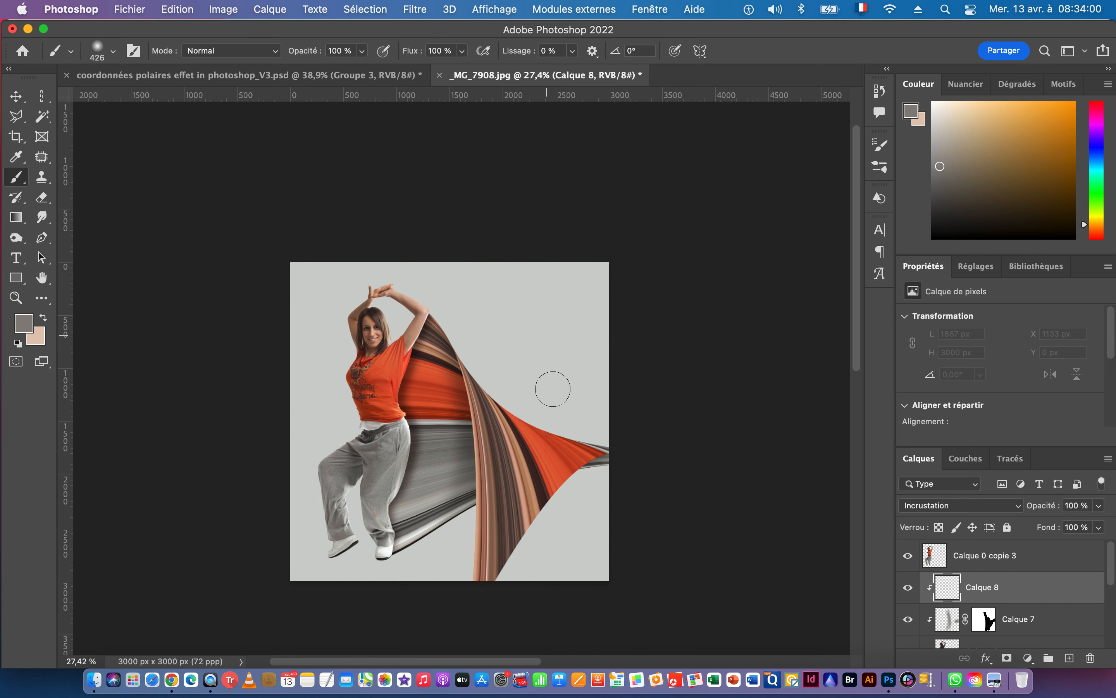
left_click(44, 319)
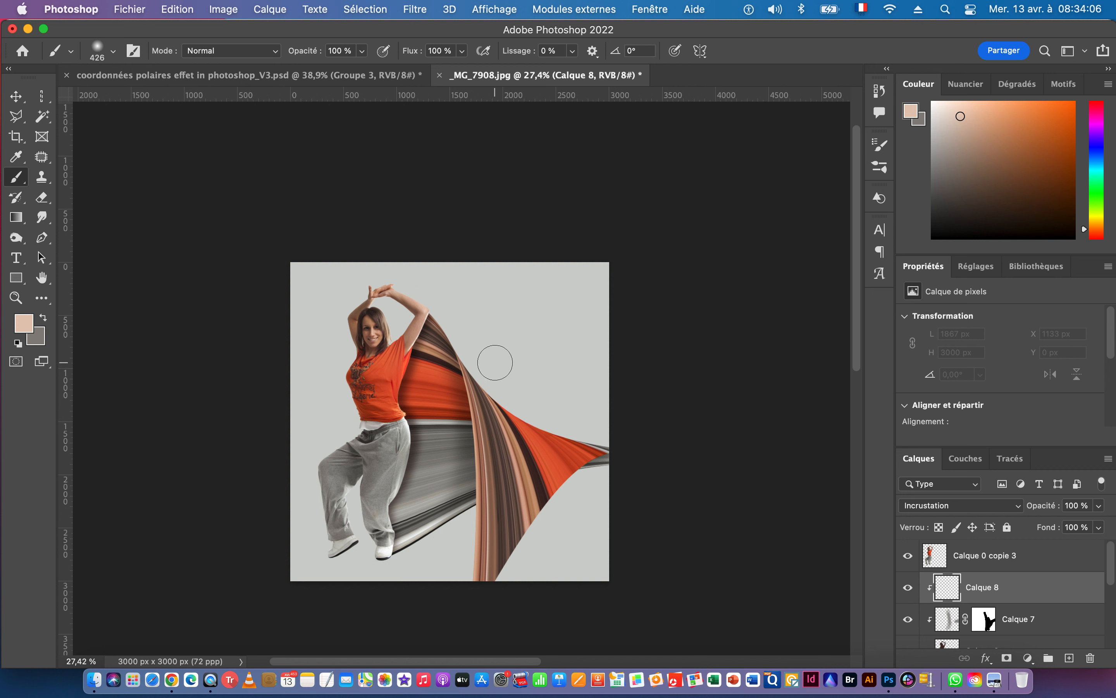
- Paint soft peach highlights on Calque 8 over the front fold, the lower grey stripes and the upper stripes beside the dancer's arm
mouse_move(512, 417)
left_mouse_down()
mouse_move(511, 578)
mouse_move(549, 511)
mouse_move(527, 482)
left_mouse_up()
left_click_drag(456, 551, 526, 513)
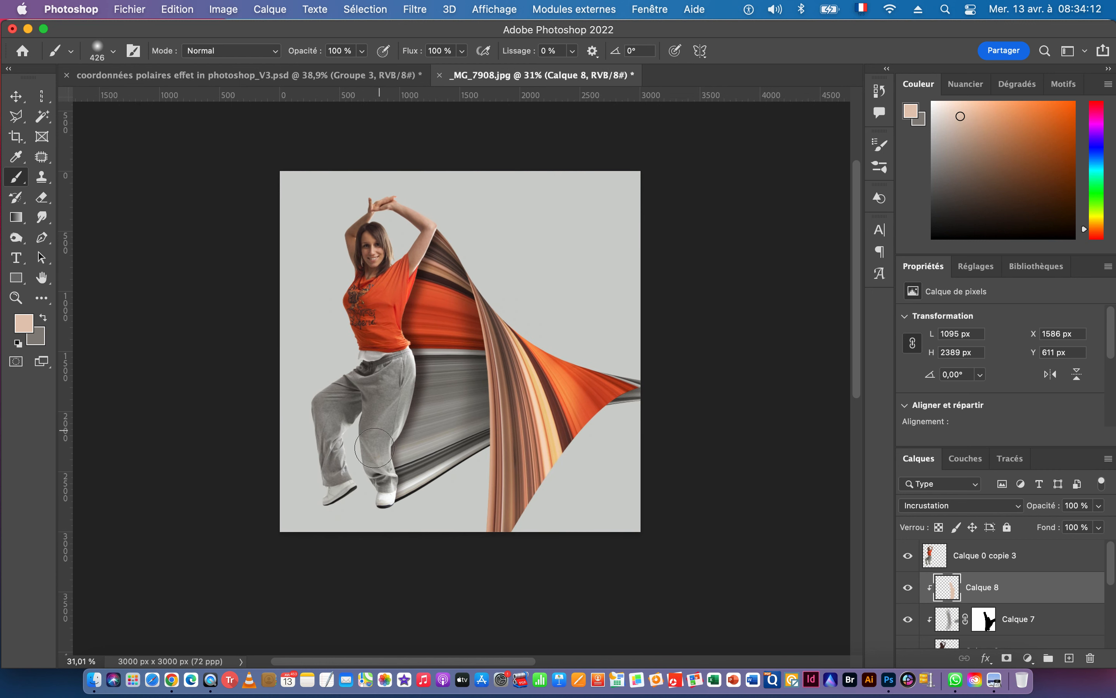
left_click_drag(337, 461, 432, 438)
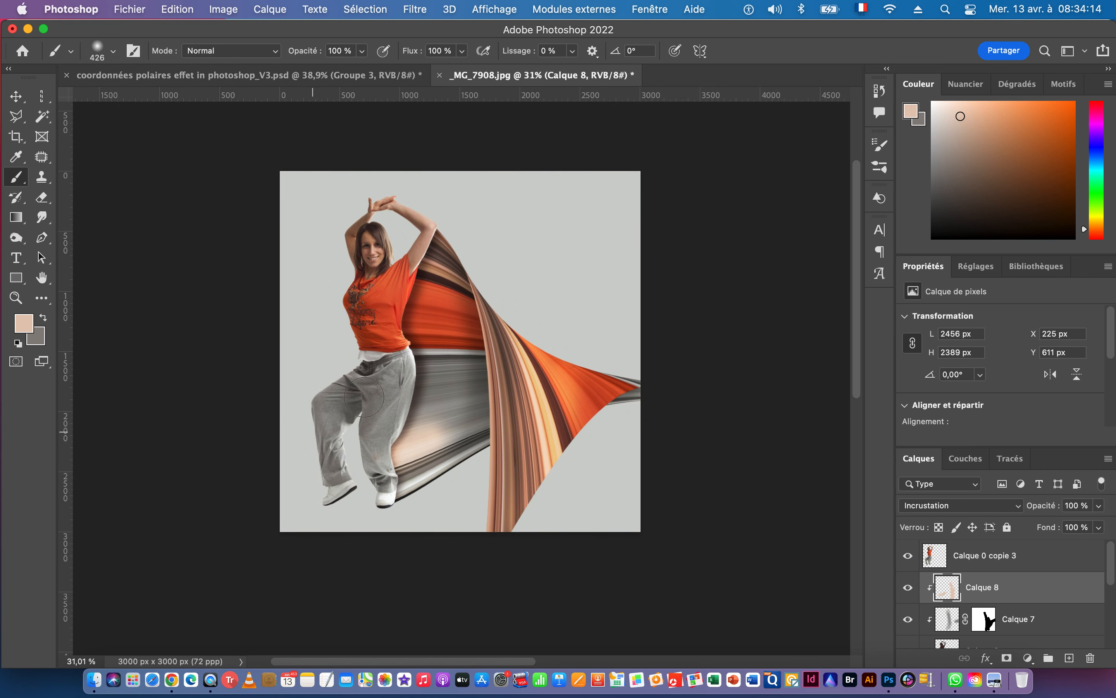
mouse_move(415, 251)
left_mouse_down()
mouse_move(425, 263)
mouse_move(443, 253)
left_mouse_up()
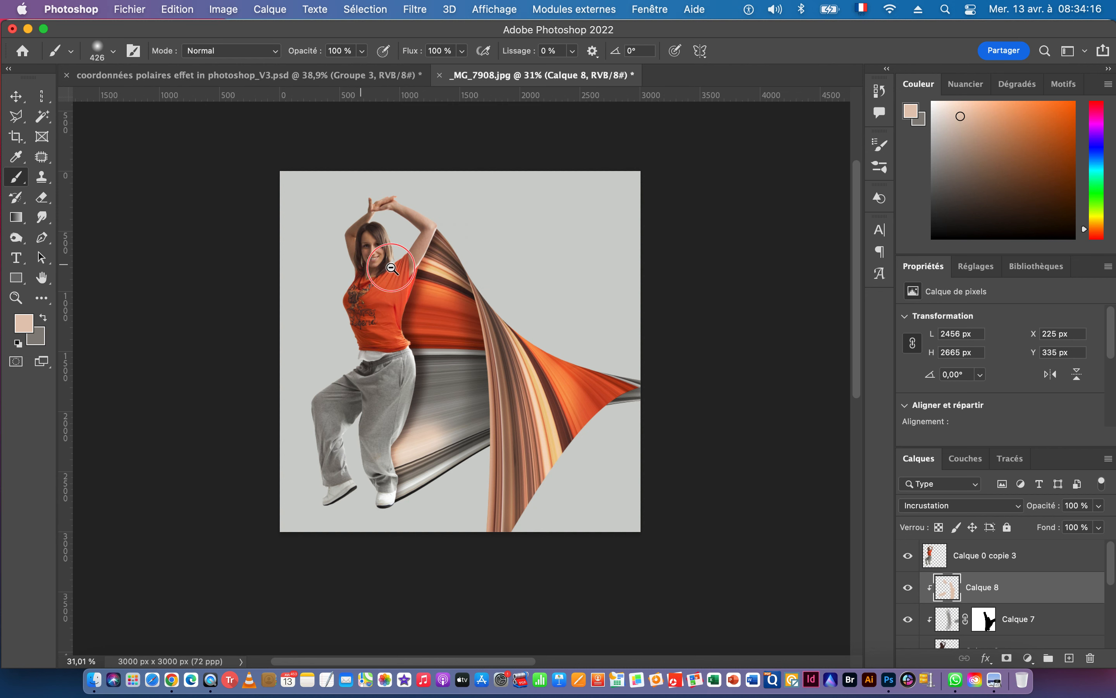
- Compare the stripes with and without the Calque 8 highlights
scroll(392, 267, "up", 5)
left_click_drag(635, 529, 512, 466)
left_click_drag(653, 559, 474, 415)
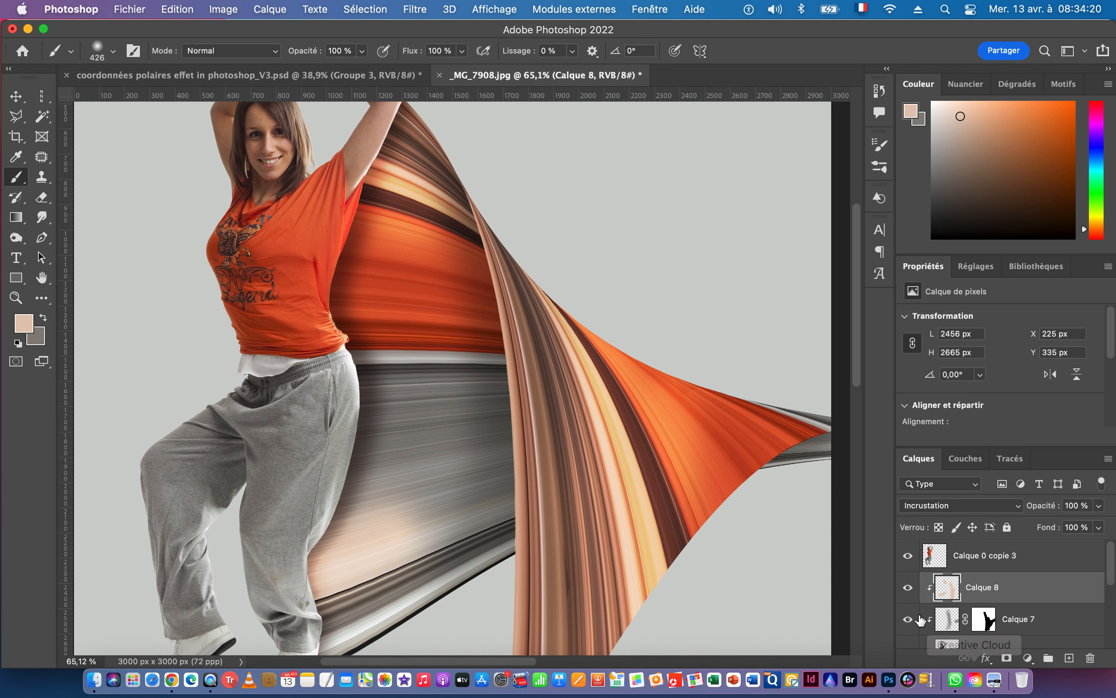
left_click(908, 587)
left_click(909, 587)
left_click(909, 587)
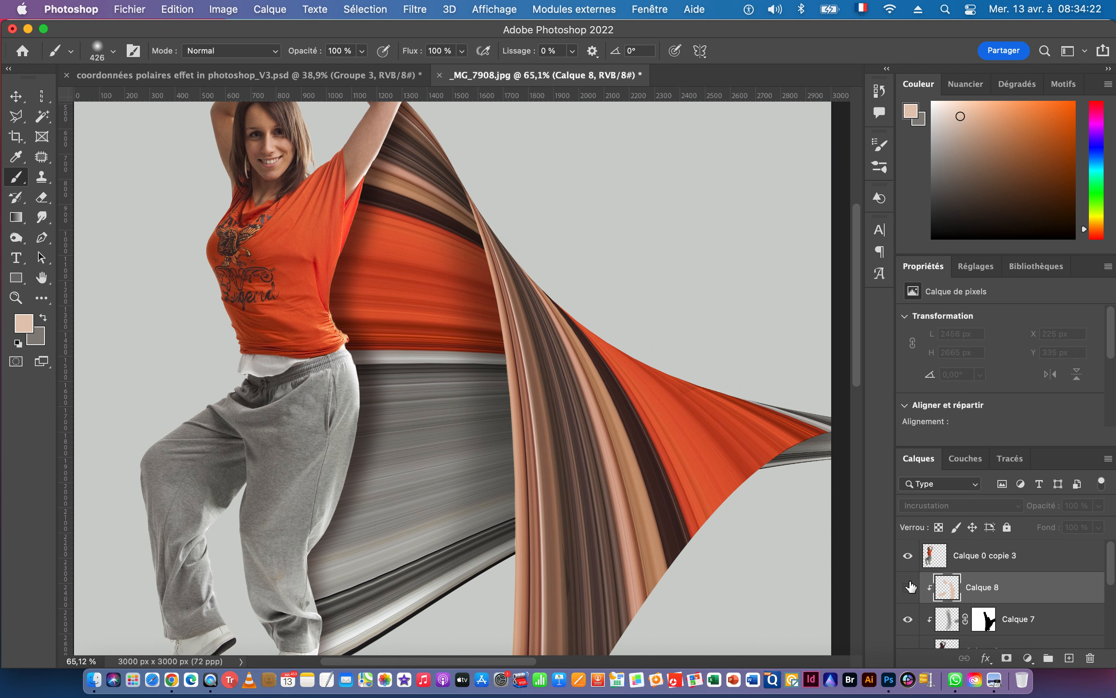
left_click(909, 587)
left_click(911, 586)
left_click(911, 586)
left_click_drag(670, 495, 472, 450)
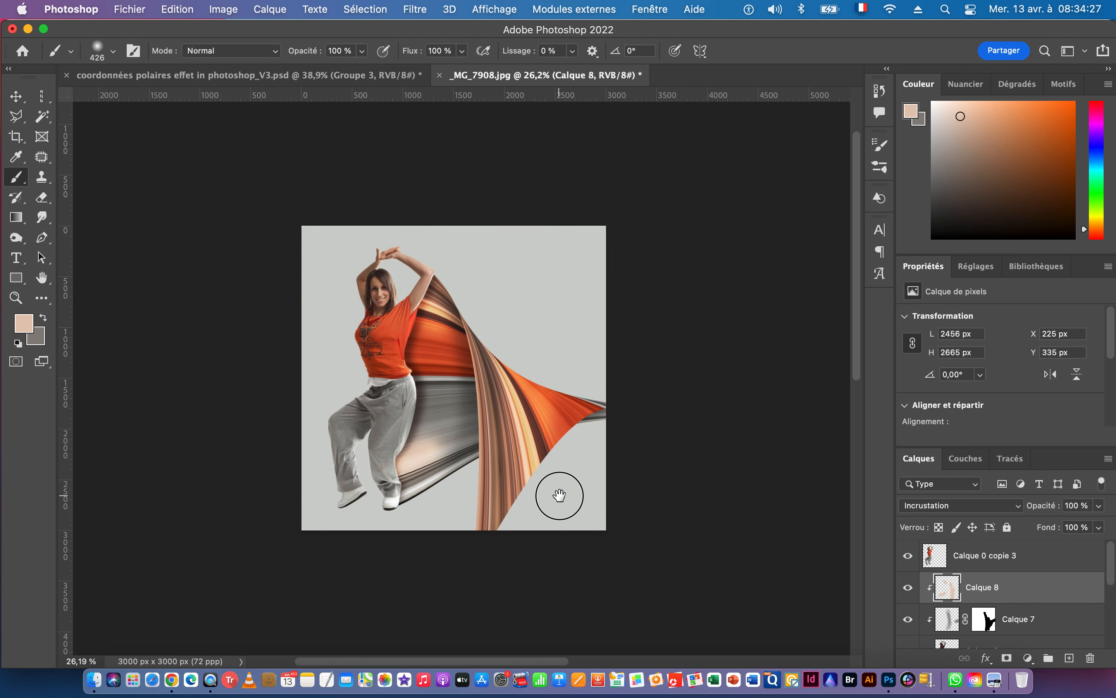
- Group the layers from Calque 2 up to Calque 0 copie 3
left_click(17, 97)
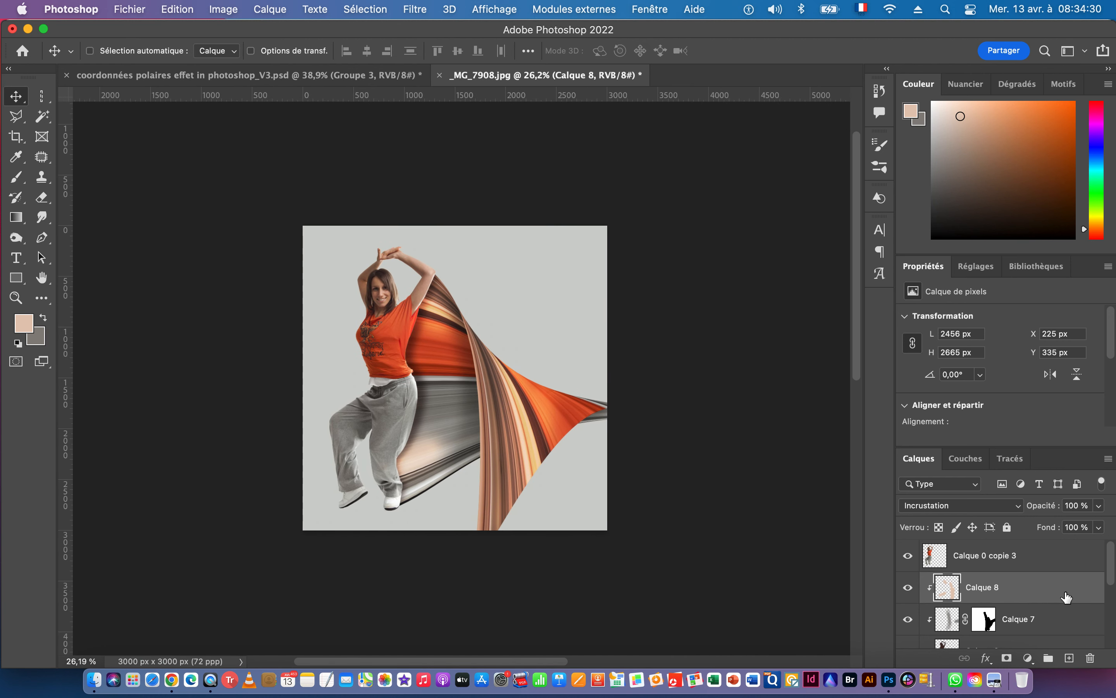
left_click_drag(1113, 570, 1112, 592)
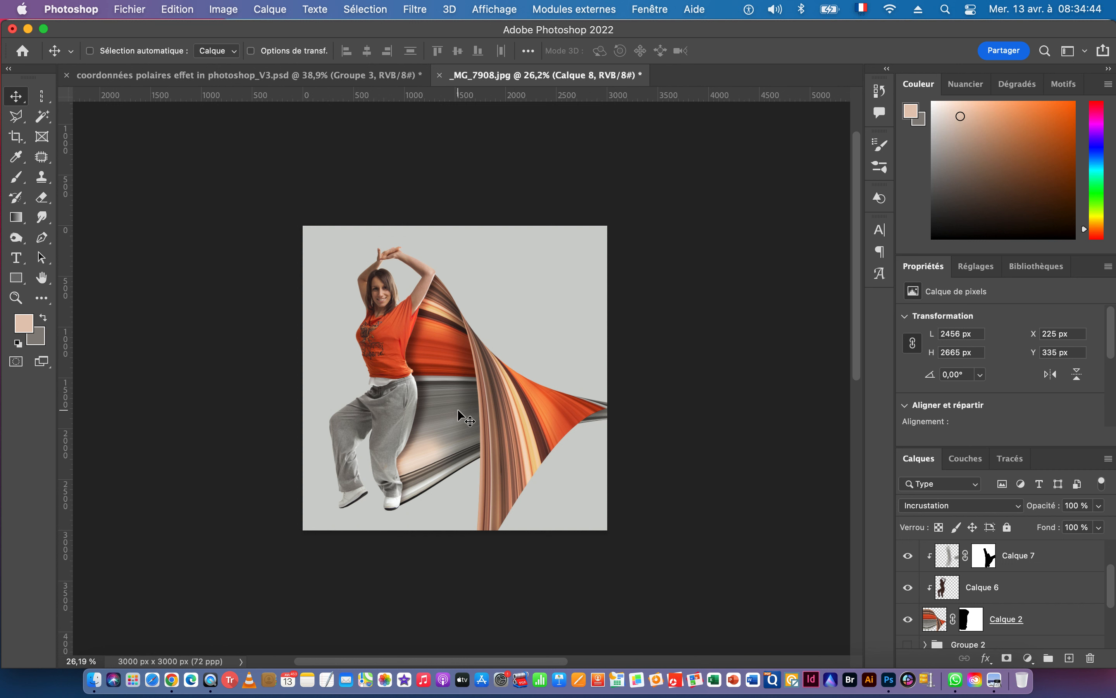
left_click(1006, 618)
scroll(1051, 598, "up", 1)
scroll(1051, 598, "up", 1)
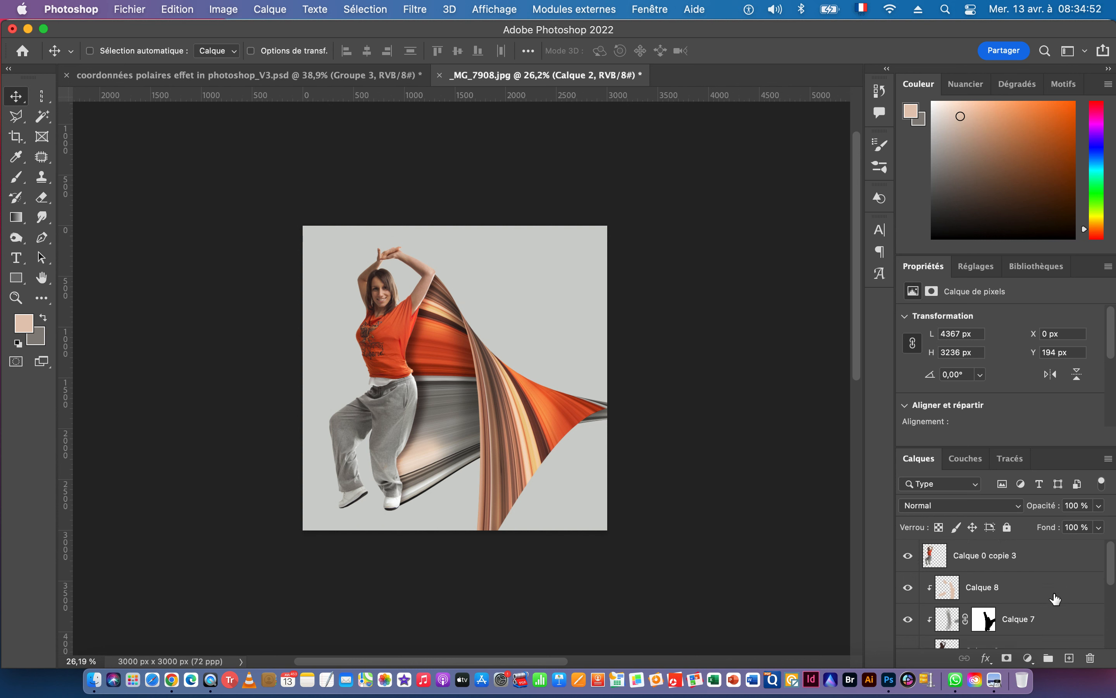
left_click(1014, 560, "shift")
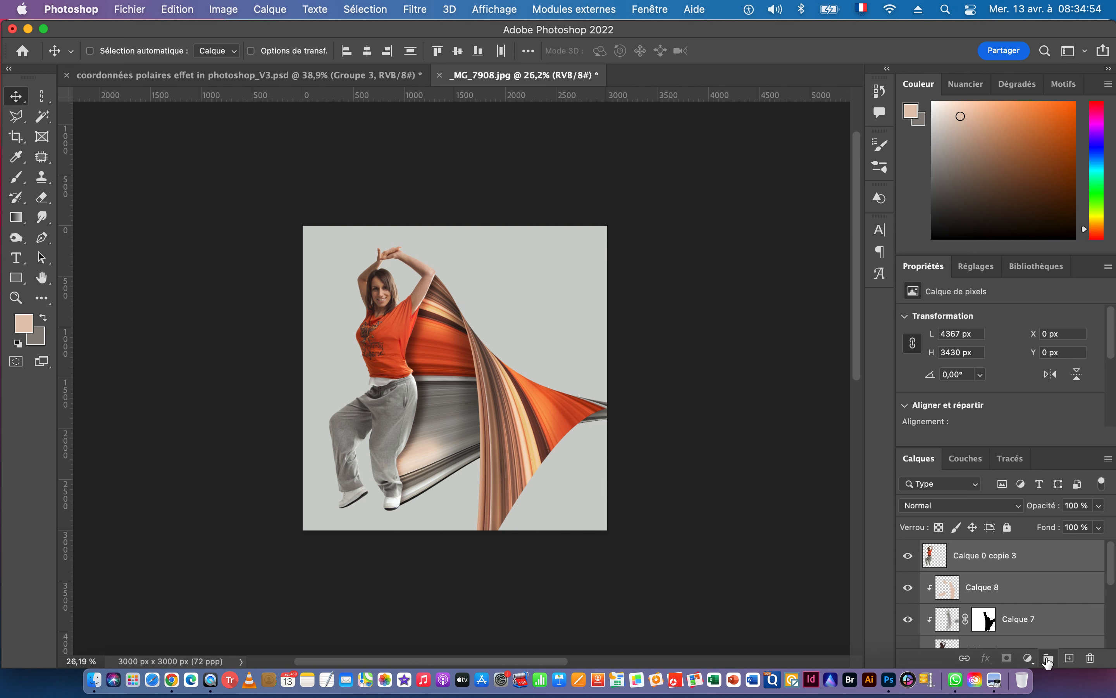
left_click(1048, 659)
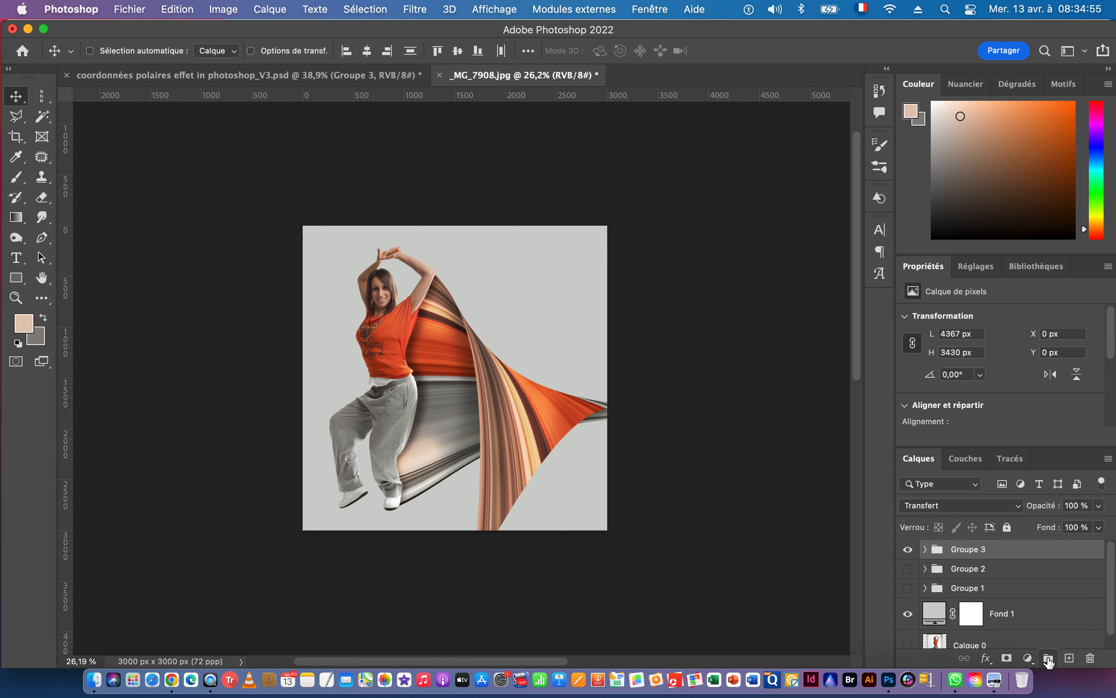
- Review the variants by showing Groupe 2 and Groupe 1 one at a time, then leave only Groupe 3 visible
left_click(908, 550)
left_click(907, 570)
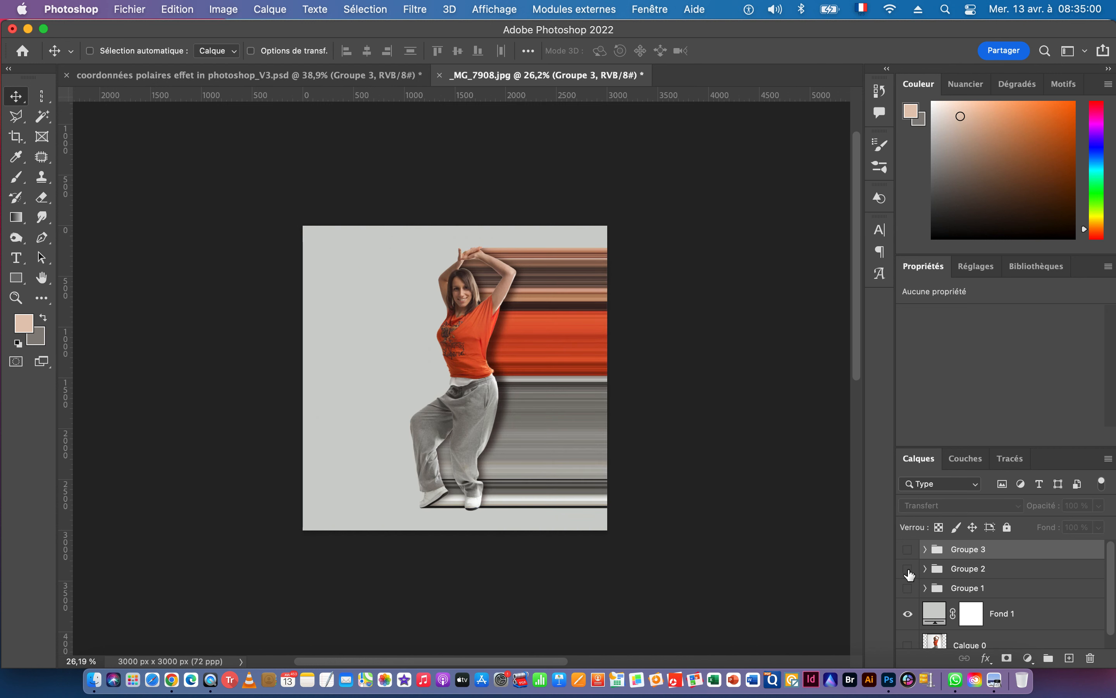
left_click(907, 570)
left_click(907, 589)
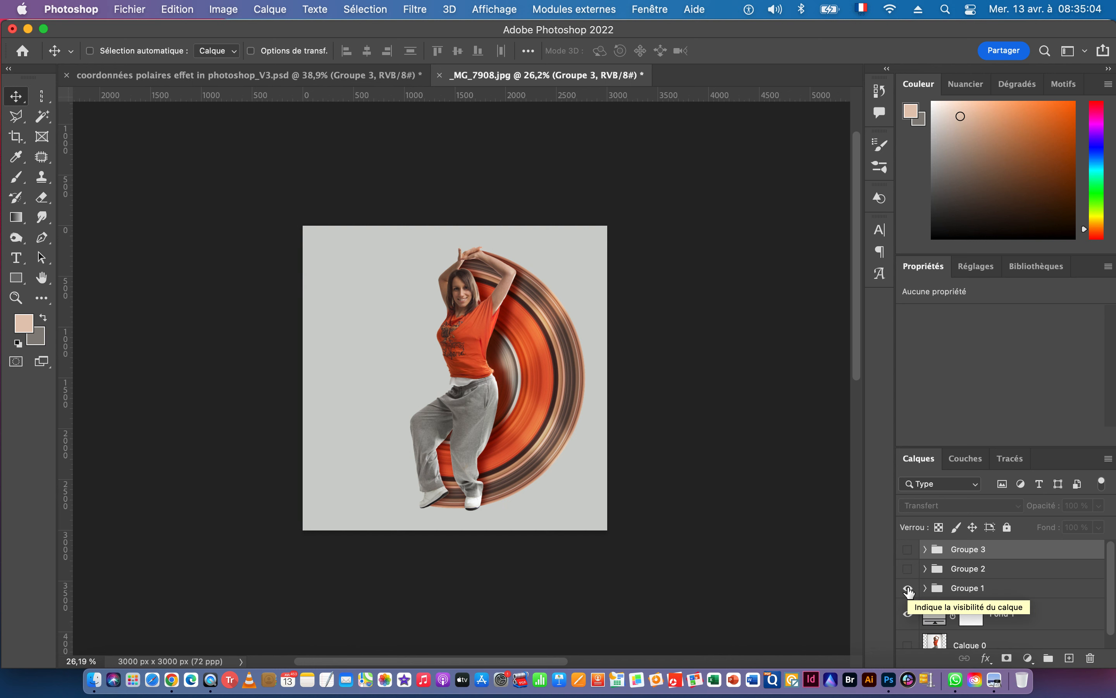
left_click_drag(508, 434, 547, 433)
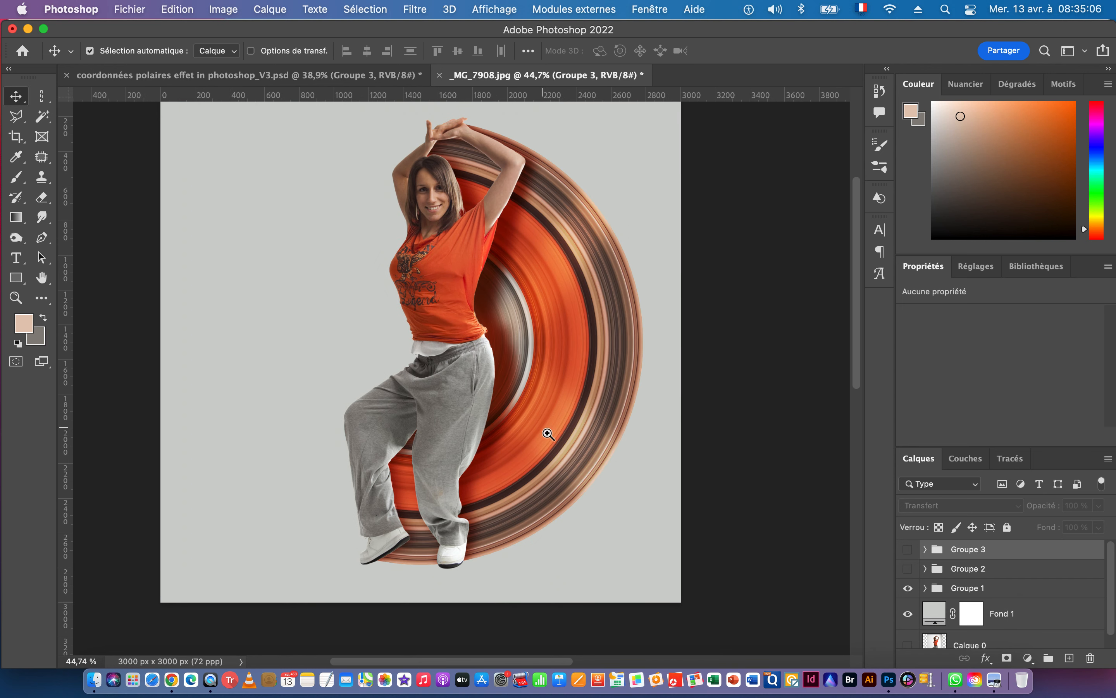
left_click(907, 588)
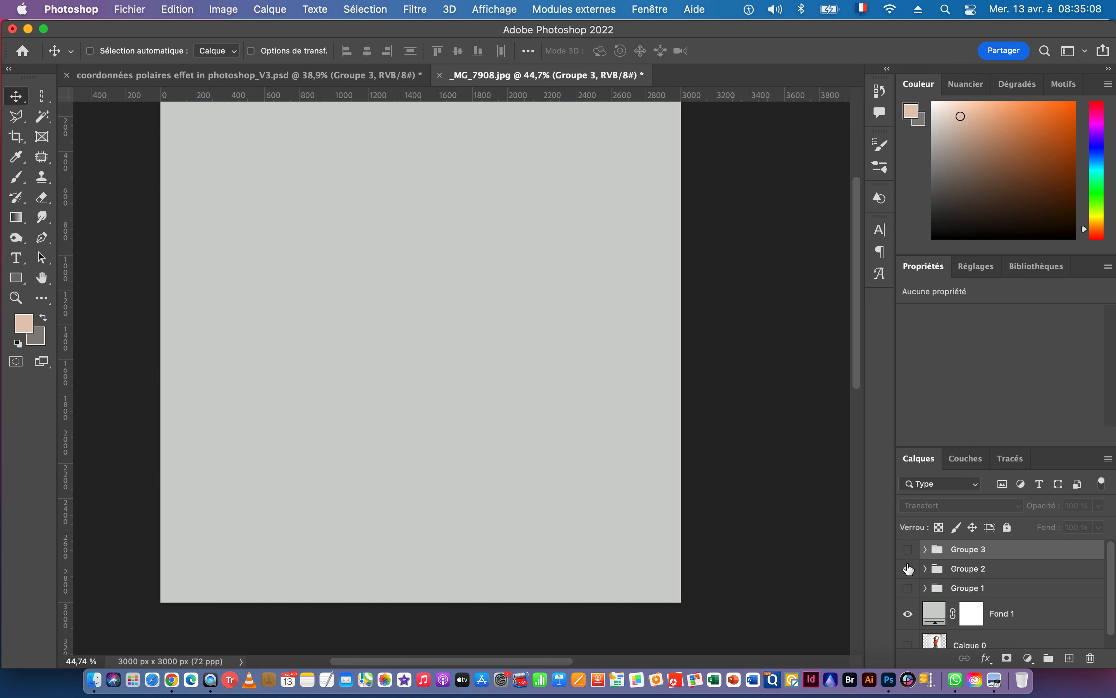
left_click(908, 569)
left_click(907, 569)
left_click(907, 550)
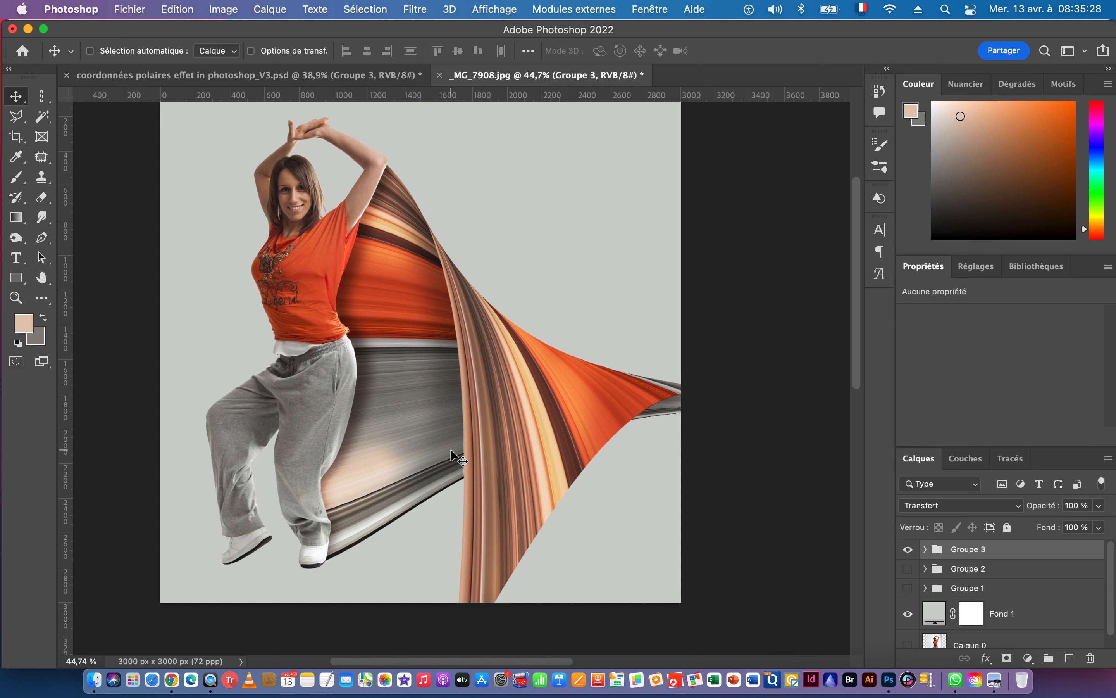
key("super+Tab")
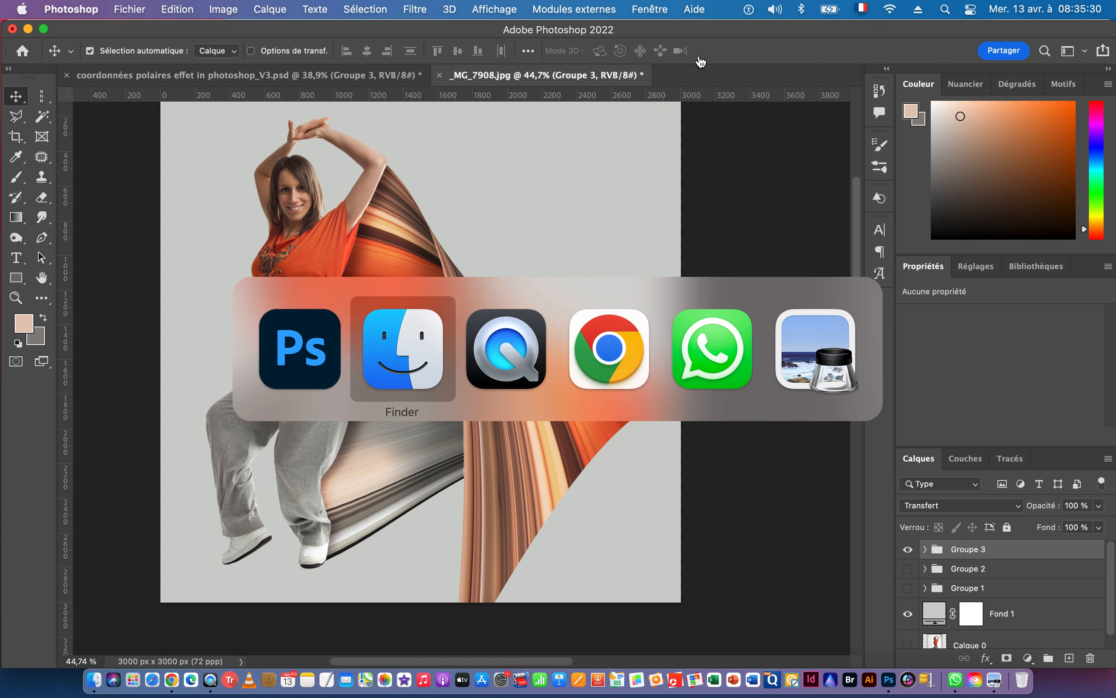
key("super+Tab")
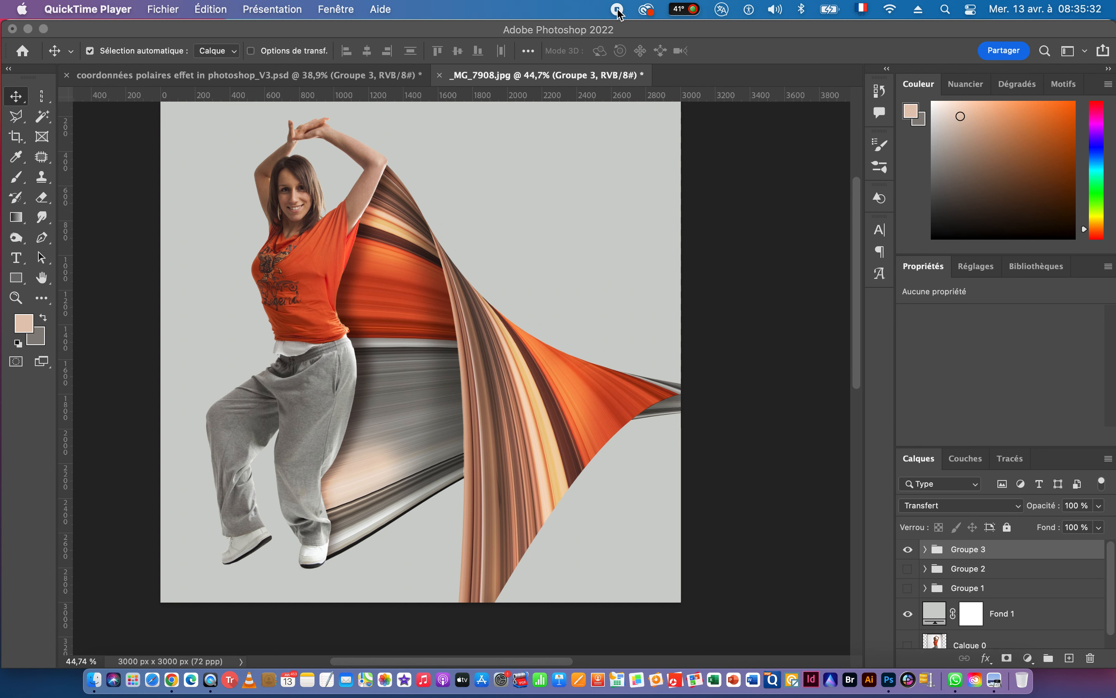